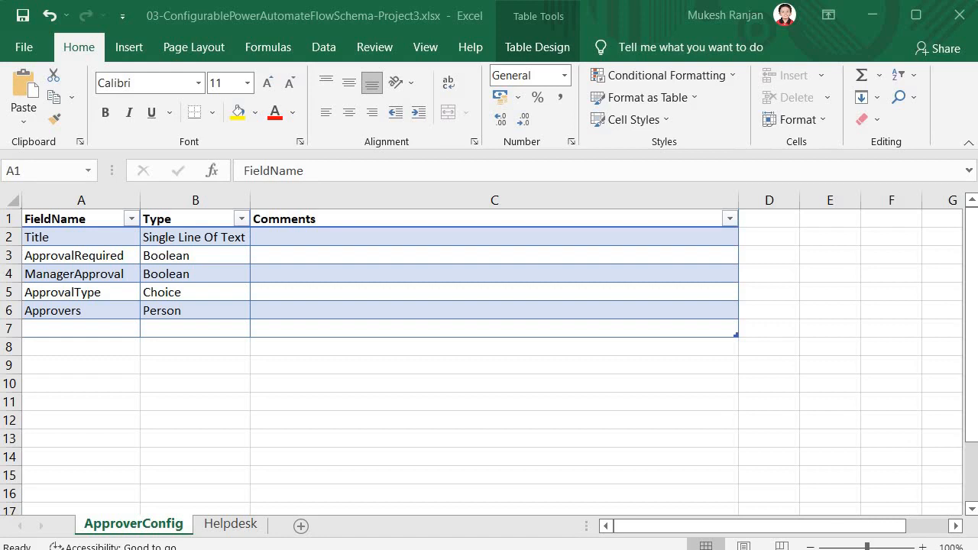
# Step: Review the field names, types and comments on the Helpdesk and ApproverConfig sheets of the schema workbook
pyautogui.click(222, 526)
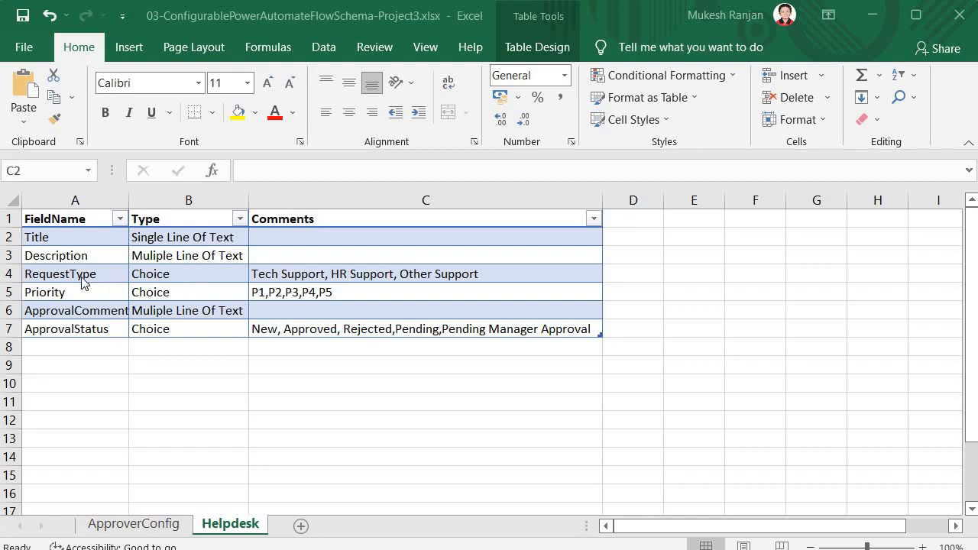
pyautogui.doubleClick(267, 277)
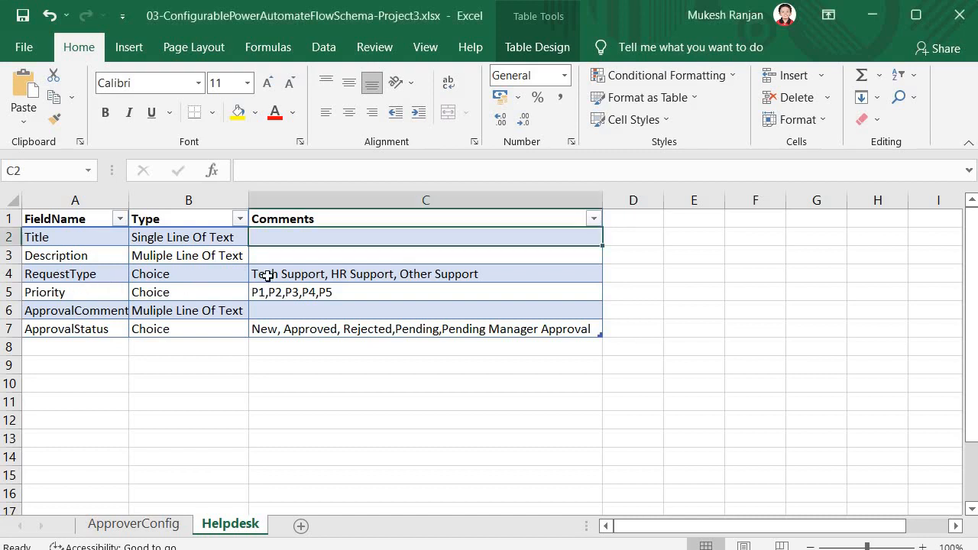
pyautogui.click(428, 310)
pyautogui.click(395, 273)
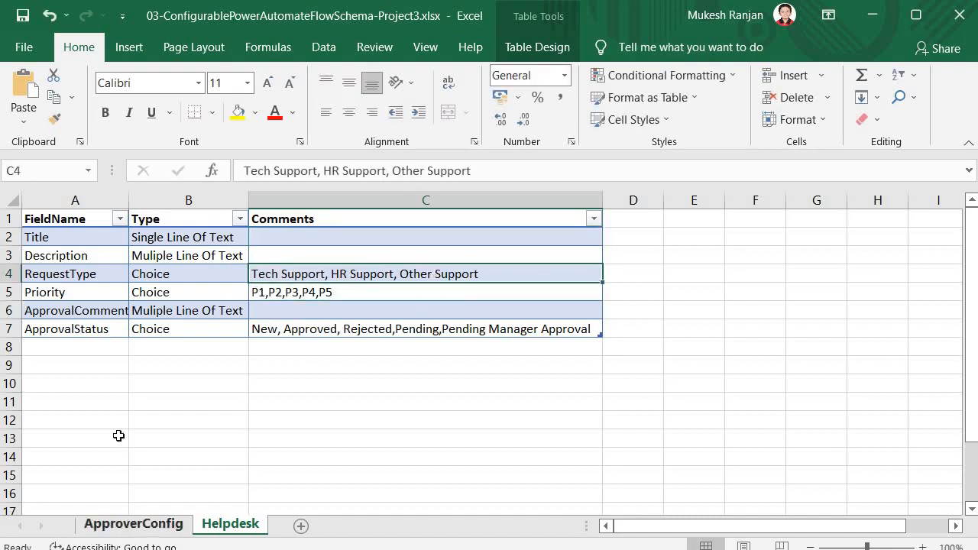
pyautogui.hotkey('ctrl', 'pageup')
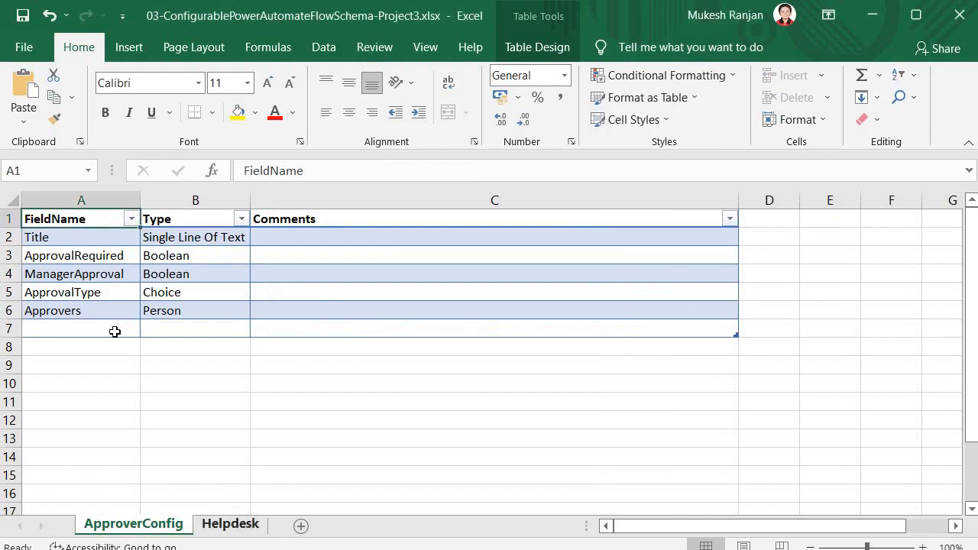
pyautogui.hotkey('ctrl', 'pagedown')
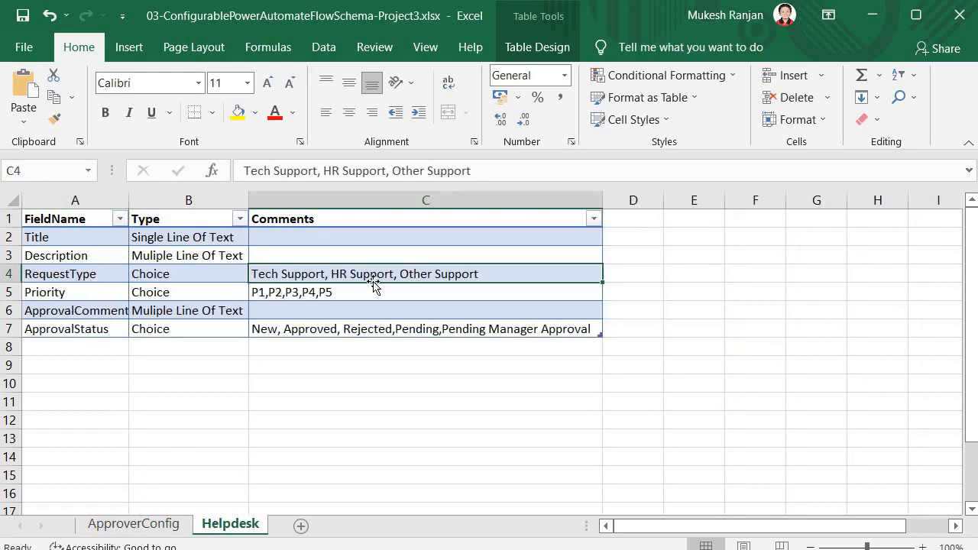
pyautogui.hotkey('alt', 'Tab')
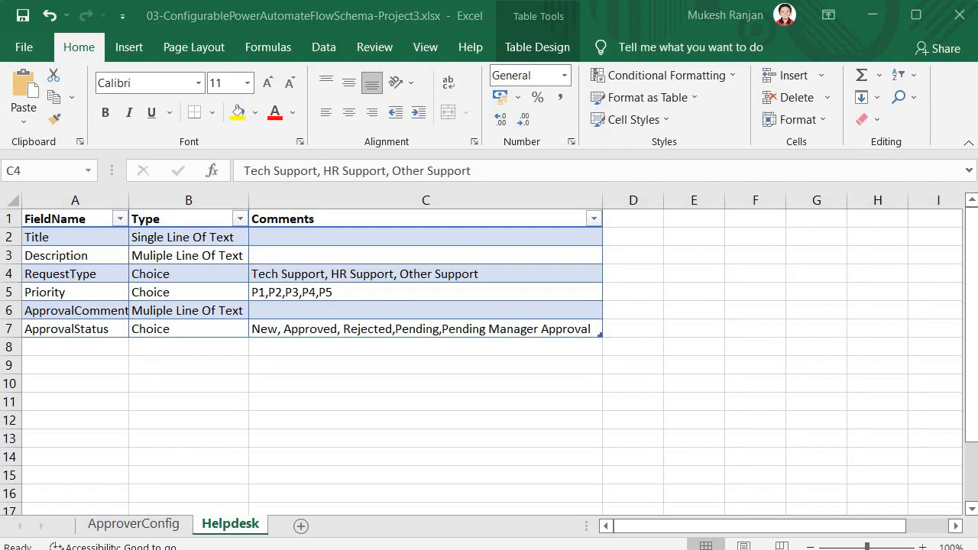
pyautogui.click(34, 311)
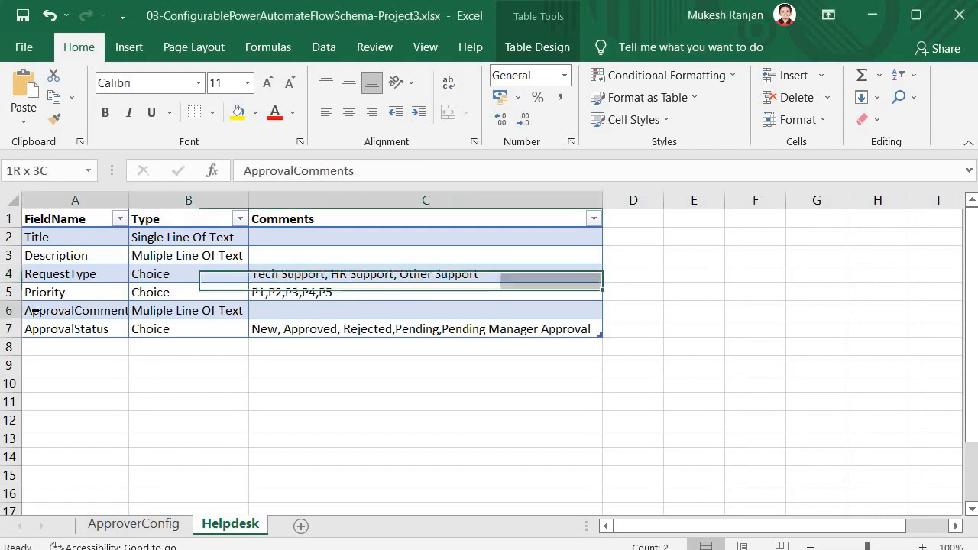
# Step: Switch to the SharePoint Site contents page and create a blank list named ApprovalConfig
pyautogui.hotkey('alt', 'Tab')
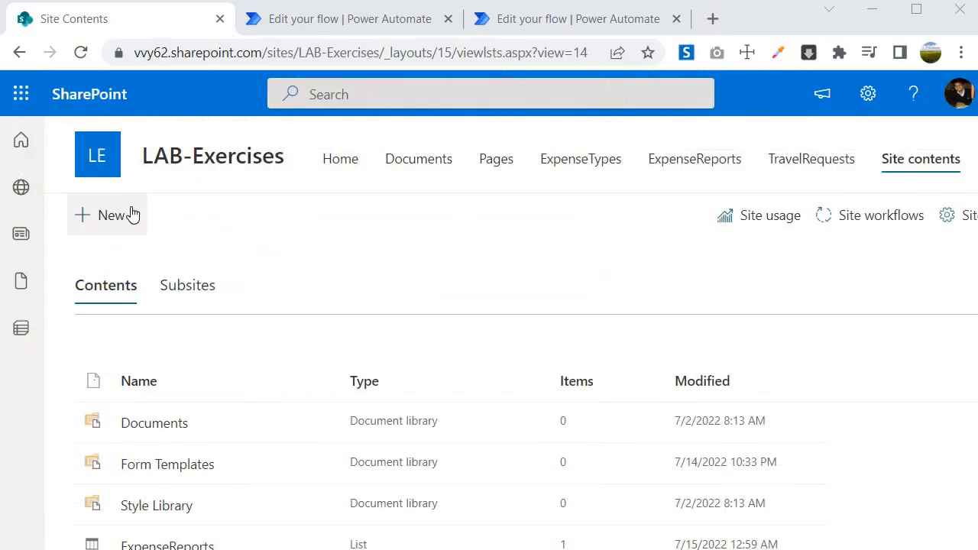
pyautogui.click(115, 218)
pyautogui.click(92, 259)
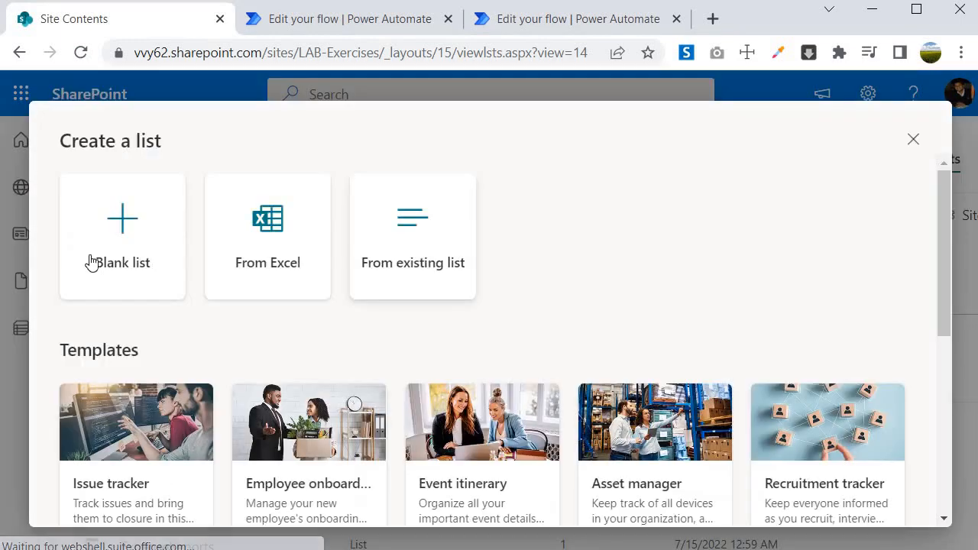
pyautogui.click(108, 214)
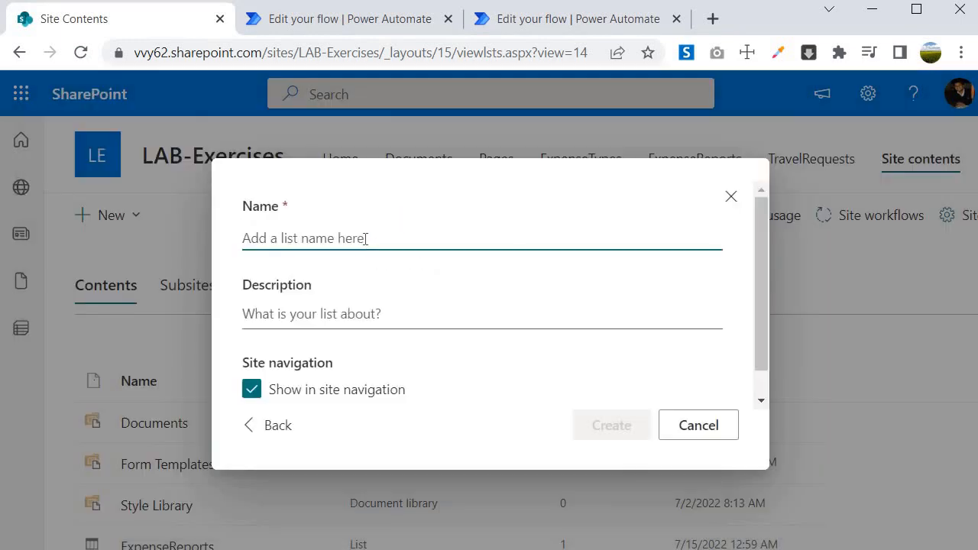
pyautogui.write('ApprovalConfi')
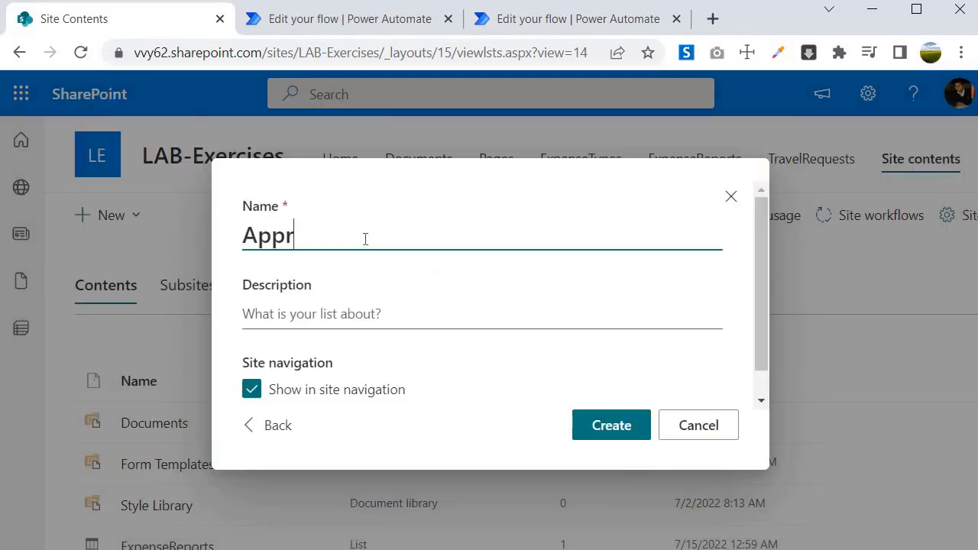
pyautogui.write('g')
pyautogui.press('Return')
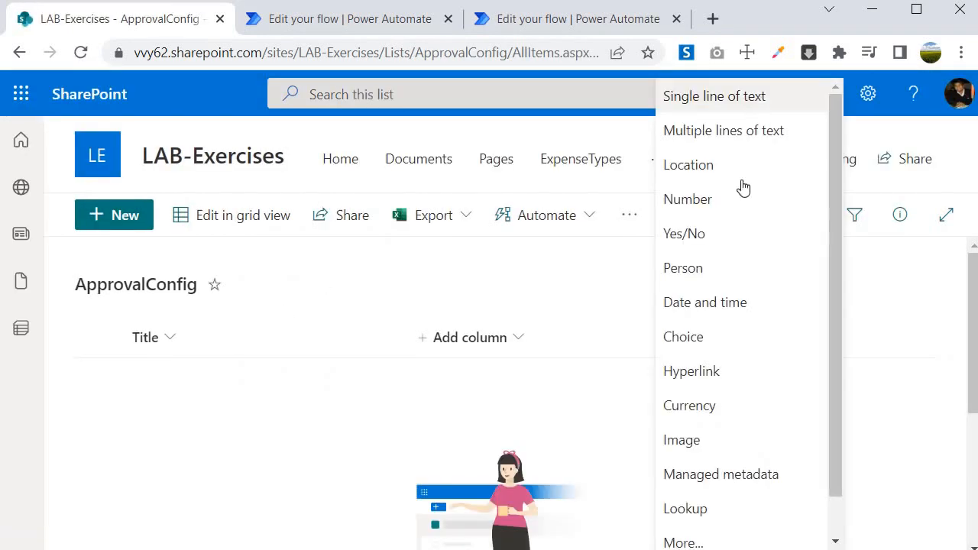
# Step: Begin a new Choice column named RequestType in the ApprovalConfig list
pyautogui.scroll(-1, 733, 283)
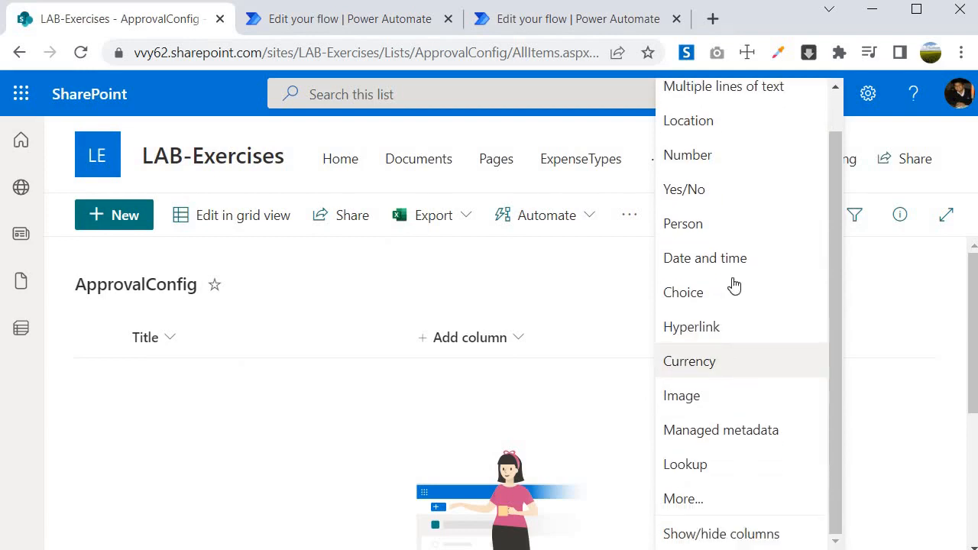
pyautogui.scroll(1, 727, 306)
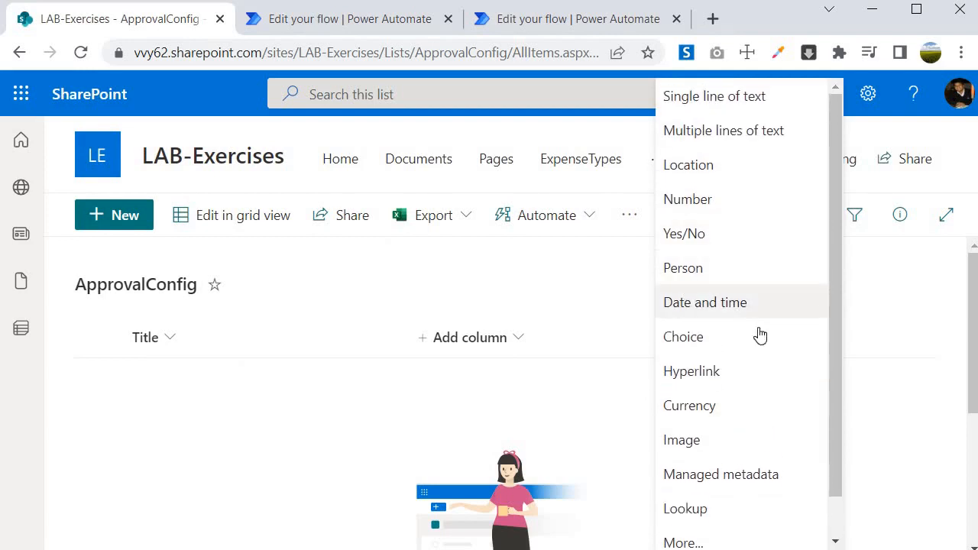
pyautogui.click(682, 337)
pyautogui.write('Reques')
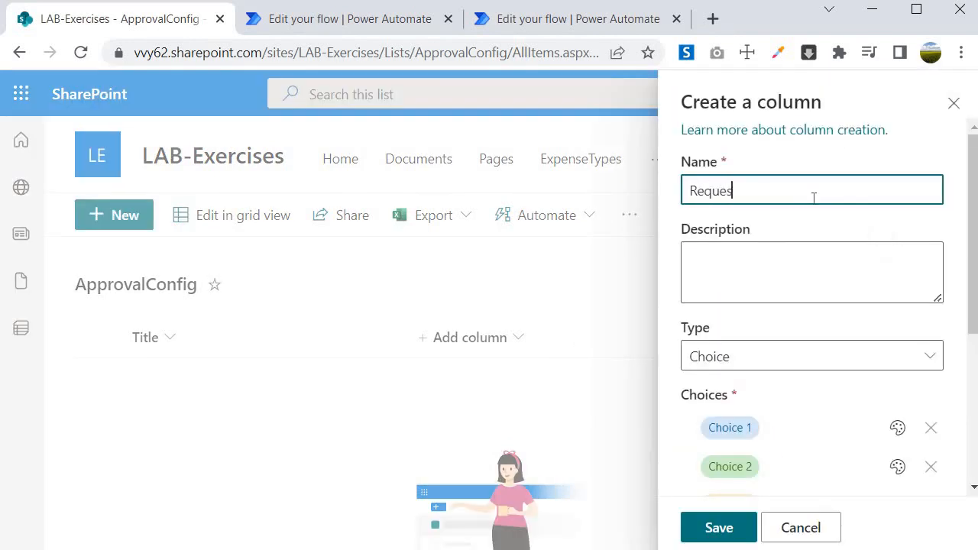
pyautogui.write('tType')
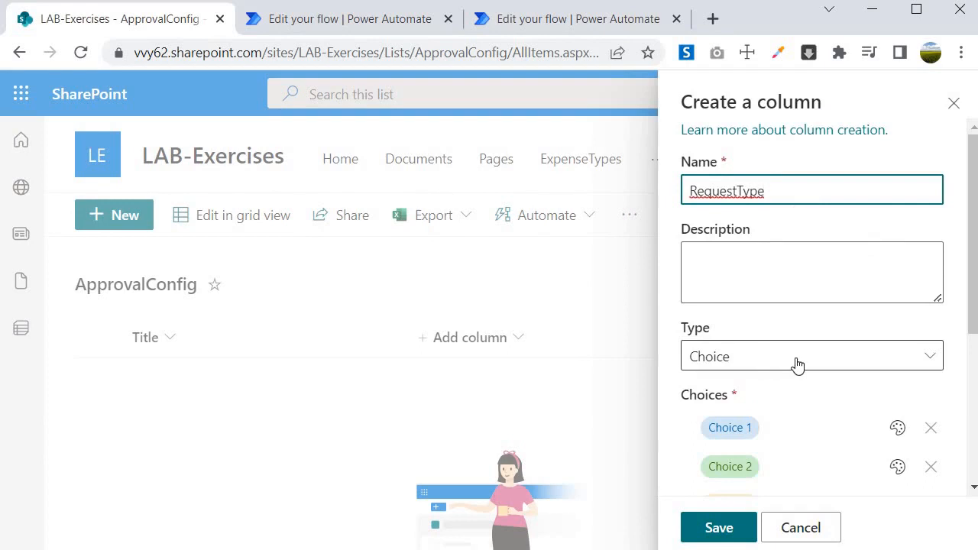
pyautogui.click(797, 365)
pyautogui.click(792, 395)
pyautogui.scroll(-3, 762, 267)
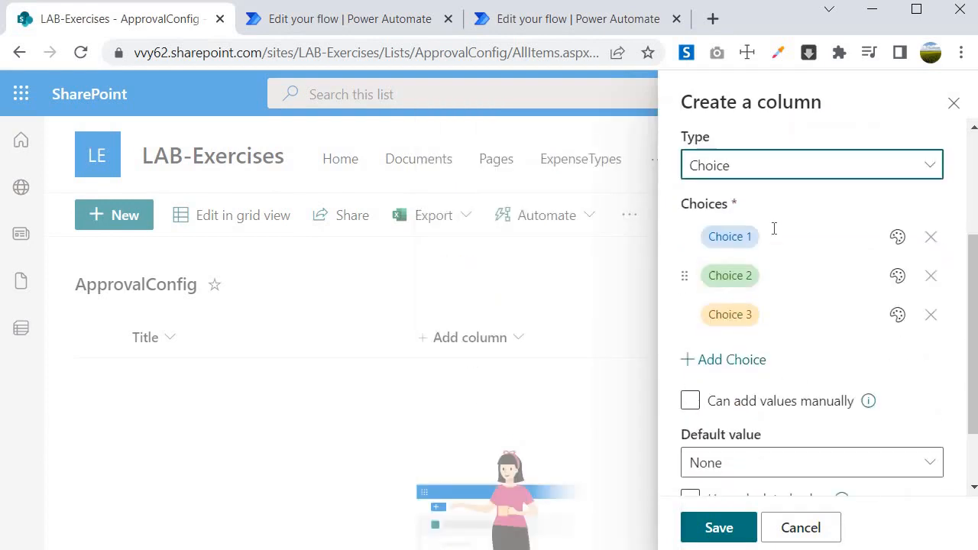
# Step: Set the column's three choices to Tech Support, HR Support and Other Support, and save the column
pyautogui.click(774, 228)
pyautogui.write('Tech')
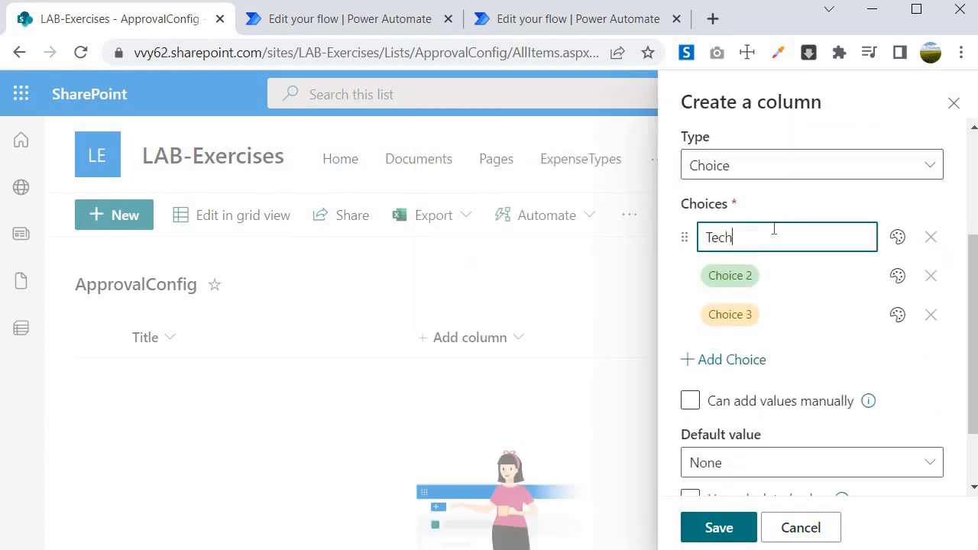
pyautogui.write(' Support')
pyautogui.click(781, 282)
pyautogui.write('HR Support')
pyautogui.click(779, 327)
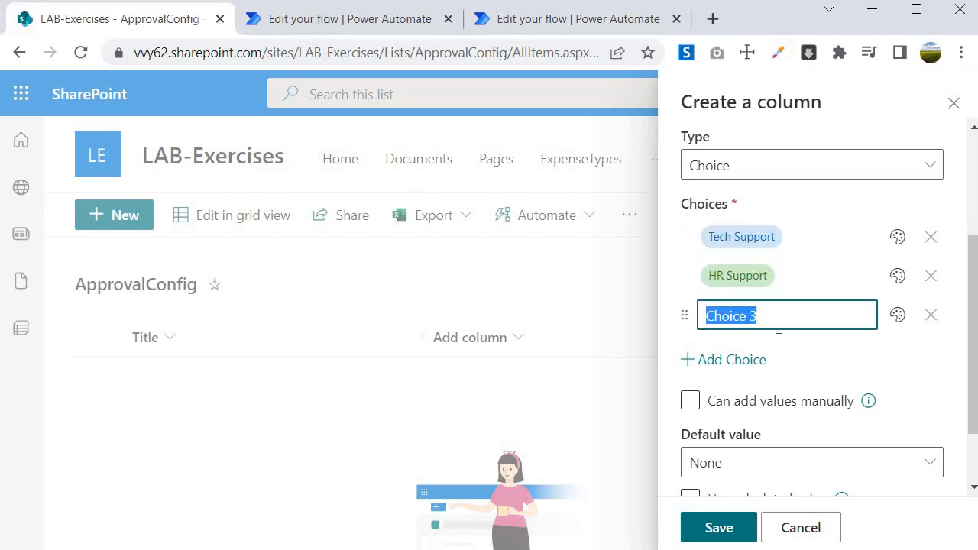
pyautogui.write('O')
pyautogui.write('th')
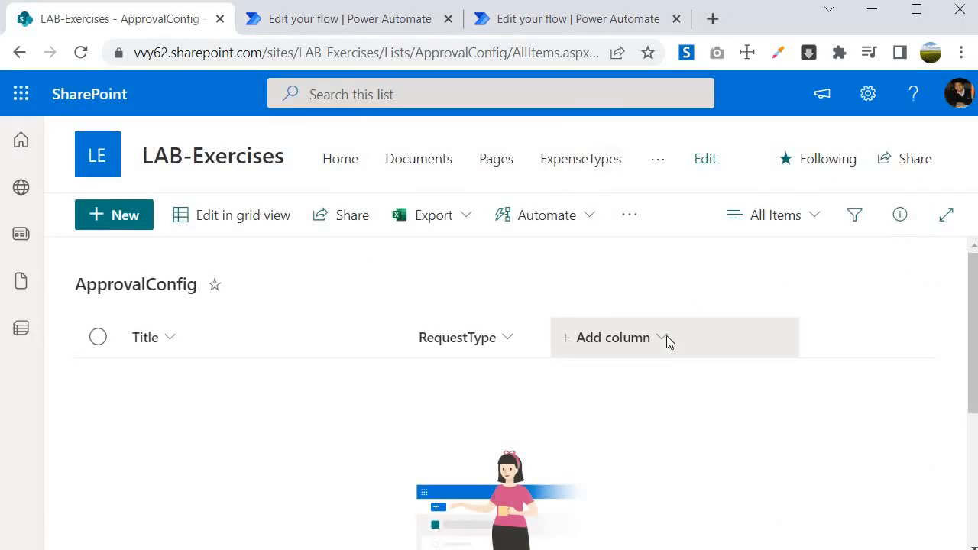
# Step: Add a Yes/No column named ApprovalRequired to the ApprovalConfig list
pyautogui.click(666, 337)
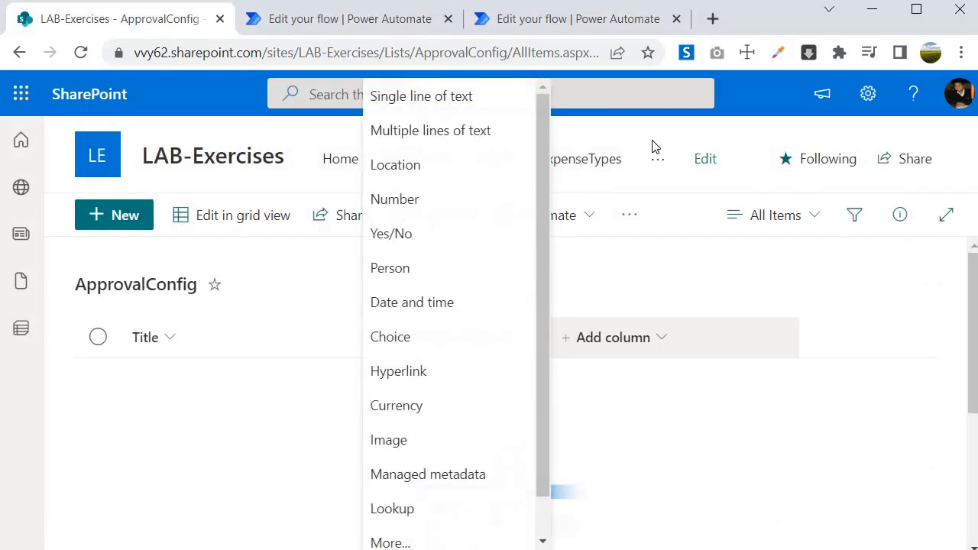
pyautogui.click(457, 238)
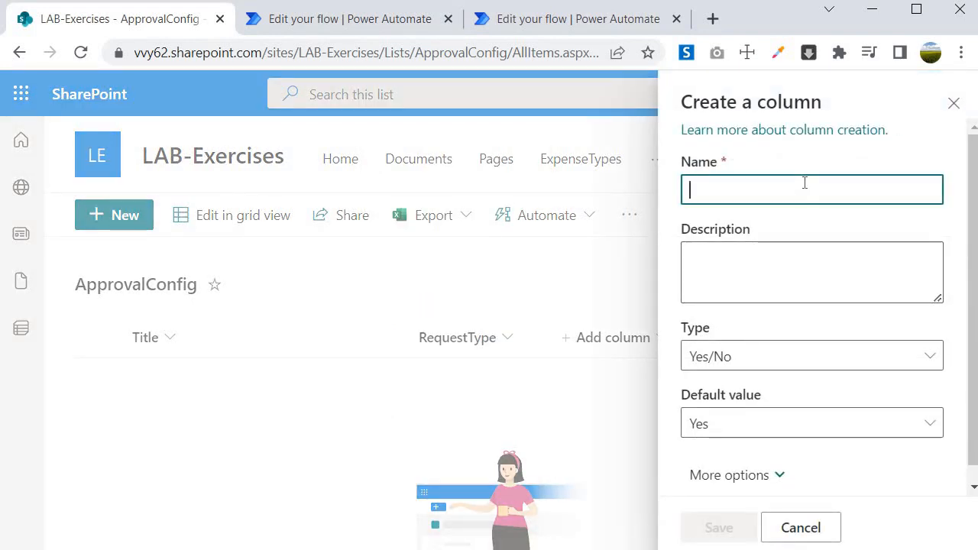
pyautogui.write('Approval')
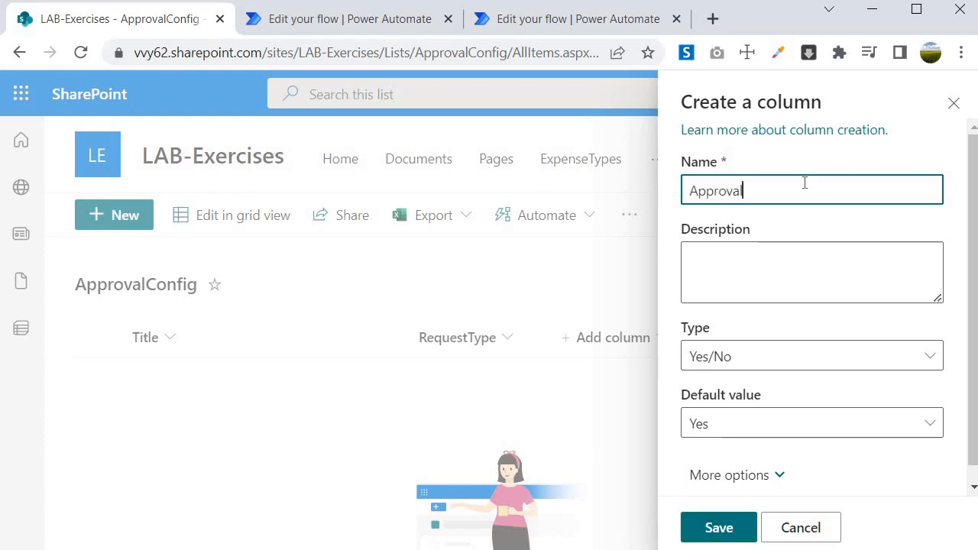
pyautogui.write('Required')
pyautogui.click(716, 530)
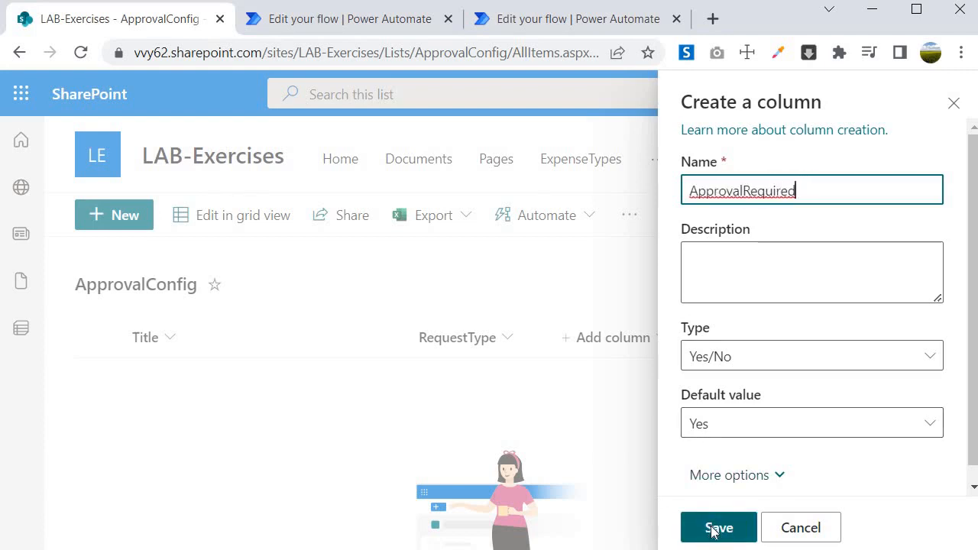
pyautogui.click(712, 529)
# Step: Add a Yes/No column named ManagerApproval to the ApprovalConfig list
pyautogui.click(808, 338)
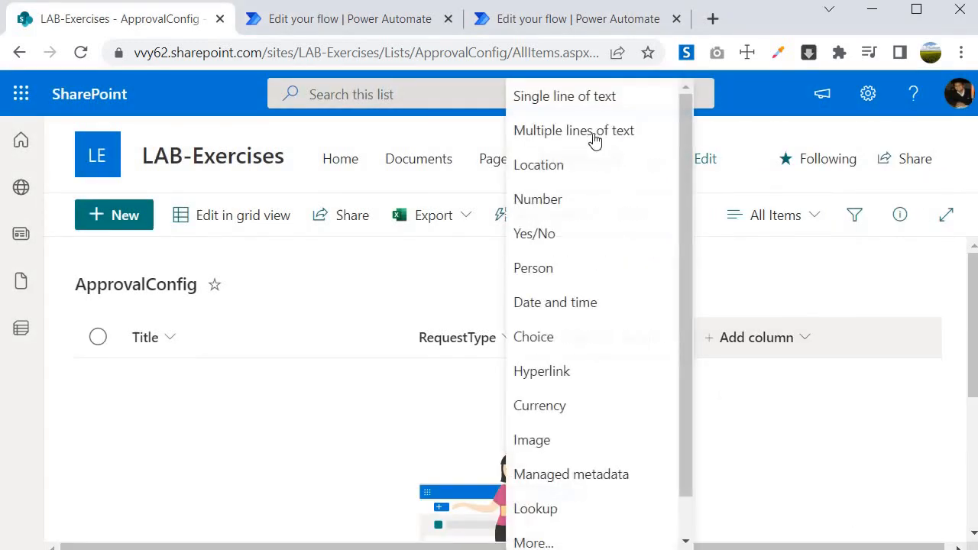
pyautogui.click(548, 235)
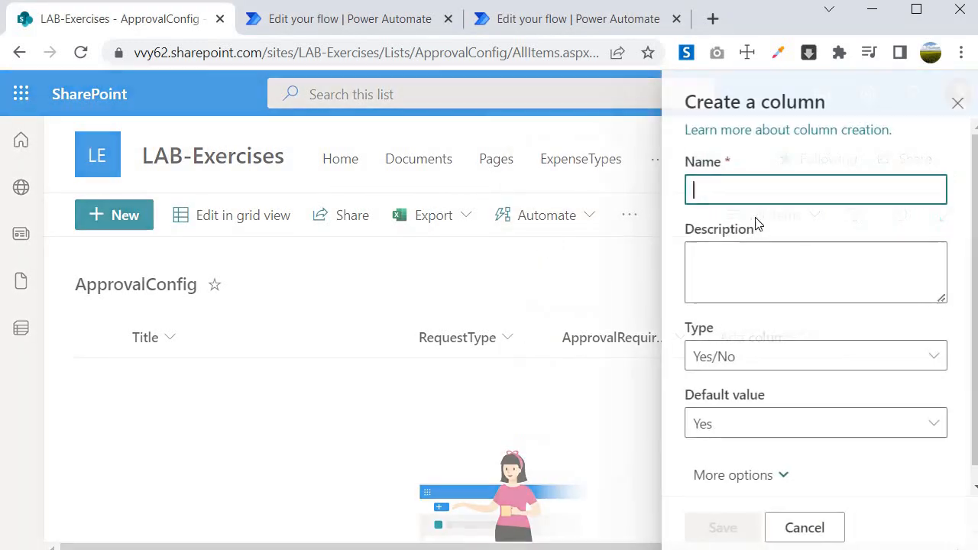
pyautogui.write('Manage')
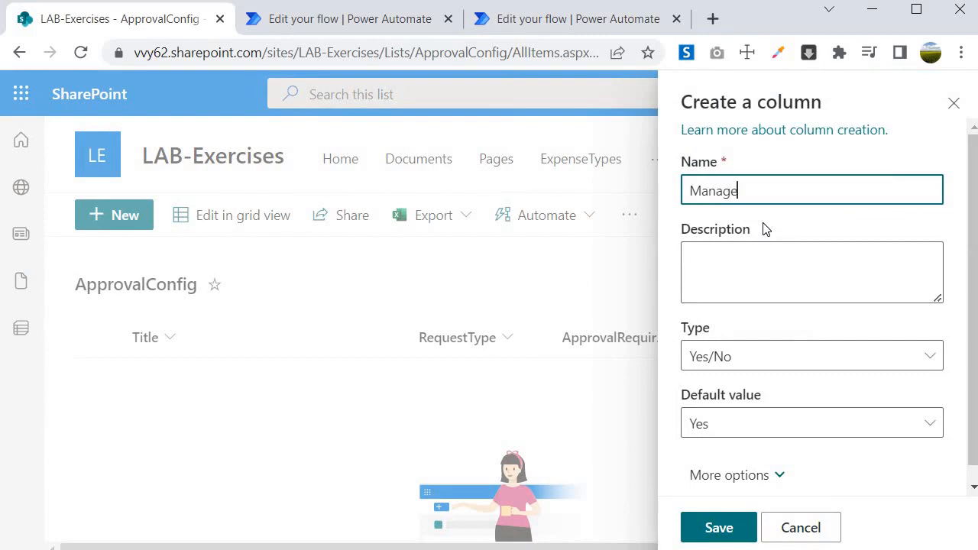
pyautogui.write('rApproval')
pyautogui.press('Return')
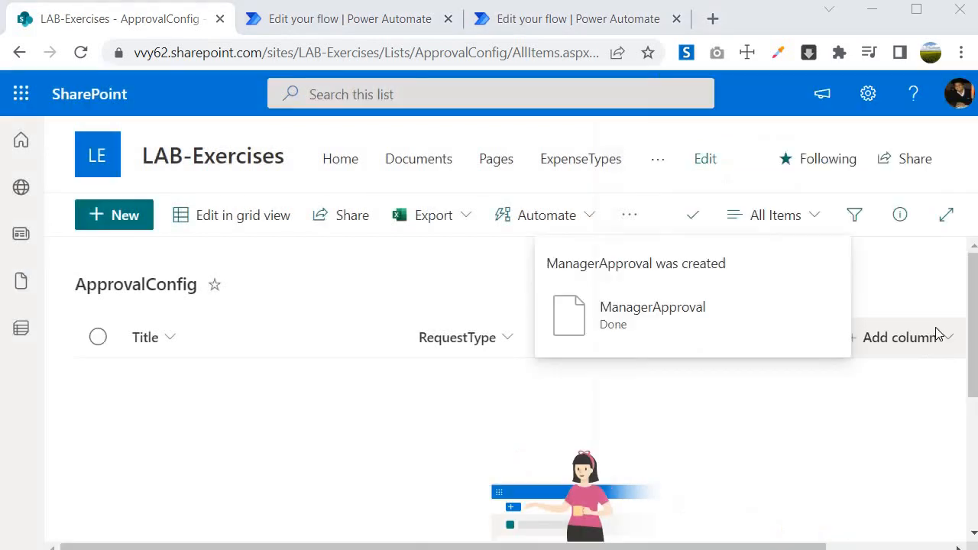
# Step: Add a Person column named Approvers with profile photos shown and multiple selections allowed
pyautogui.click(938, 333)
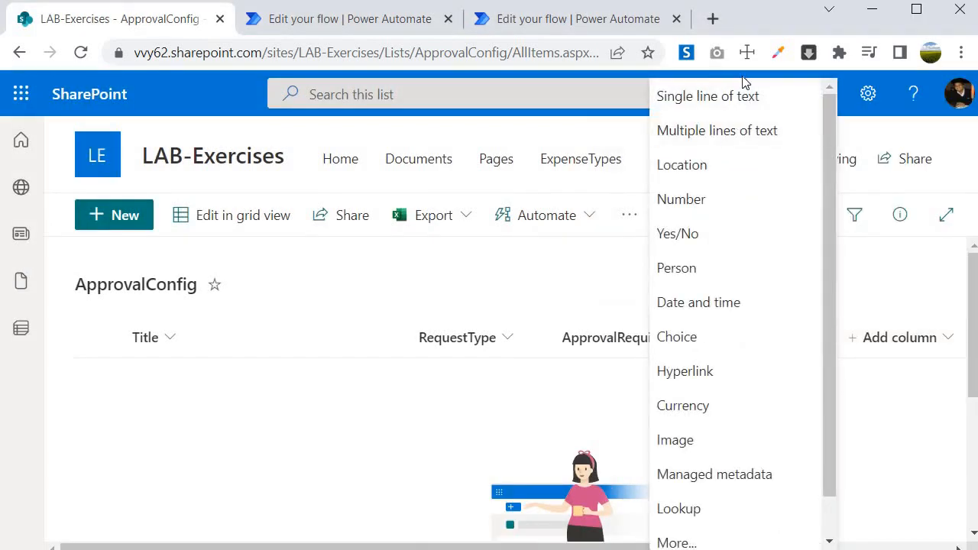
pyautogui.scroll(-1, 729, 145)
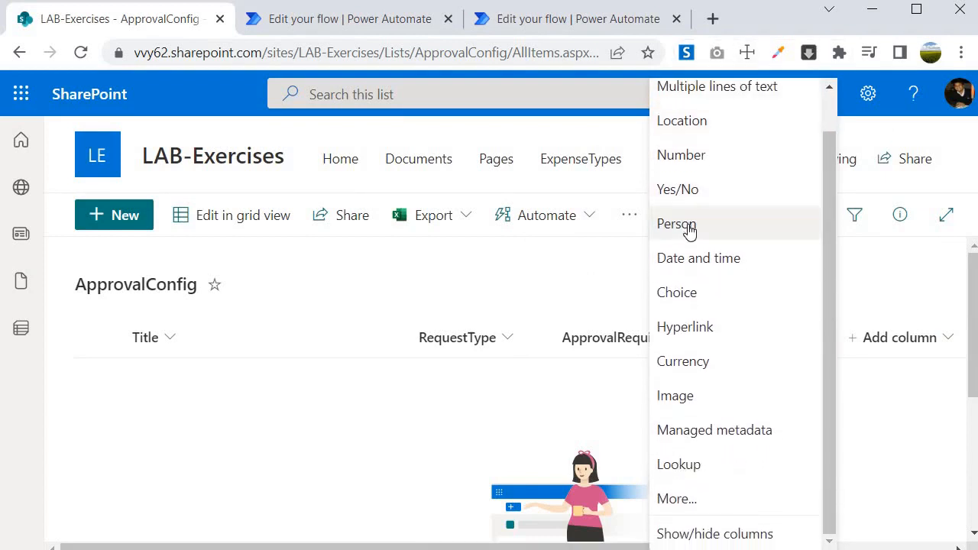
pyautogui.click(686, 224)
pyautogui.write('A')
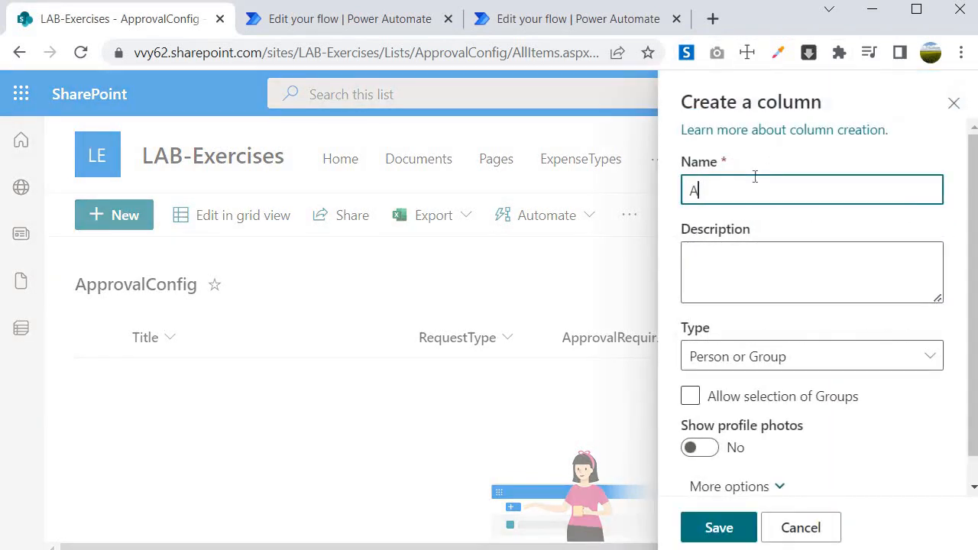
pyautogui.write('pprovers')
pyautogui.scroll(-1, 899, 382)
pyautogui.click(853, 421)
pyautogui.click(766, 466)
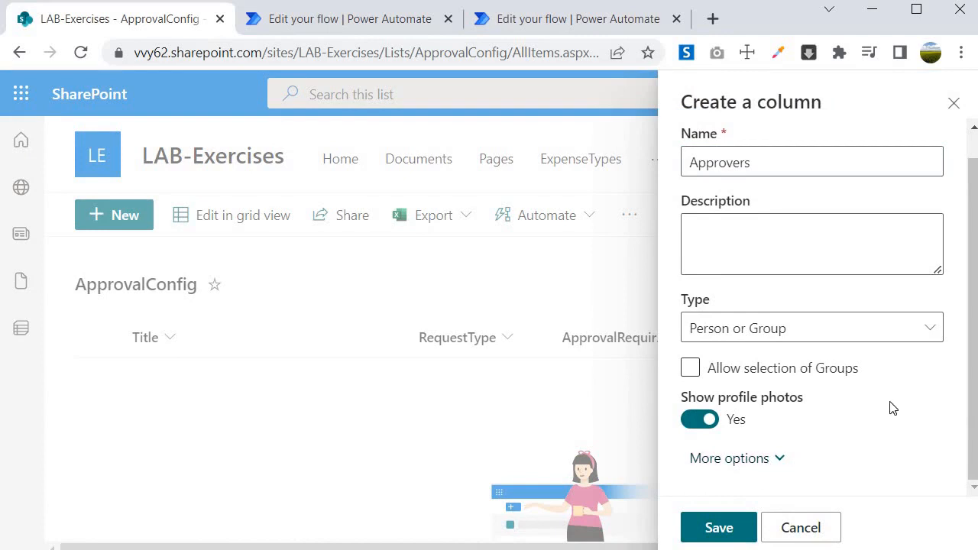
pyautogui.scroll(-3, 890, 405)
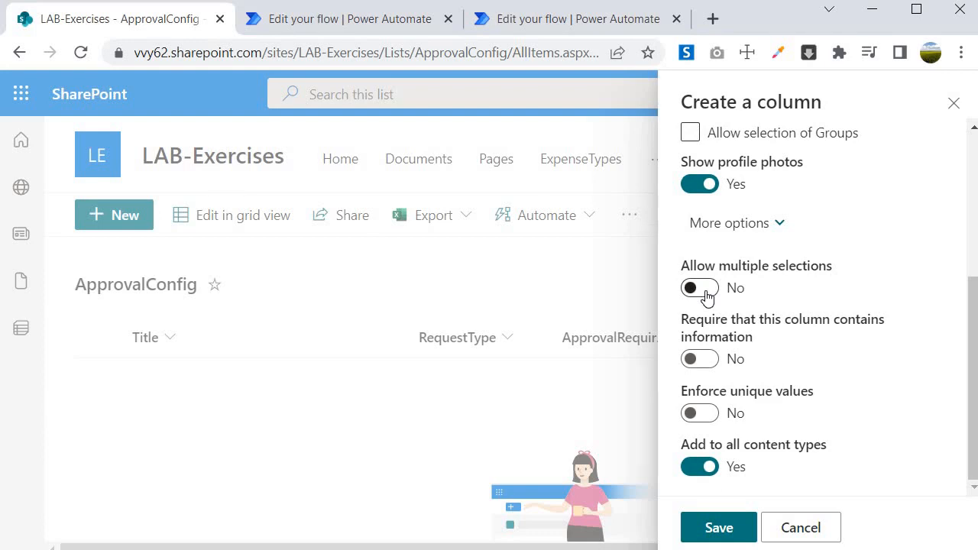
pyautogui.click(705, 290)
pyautogui.click(710, 527)
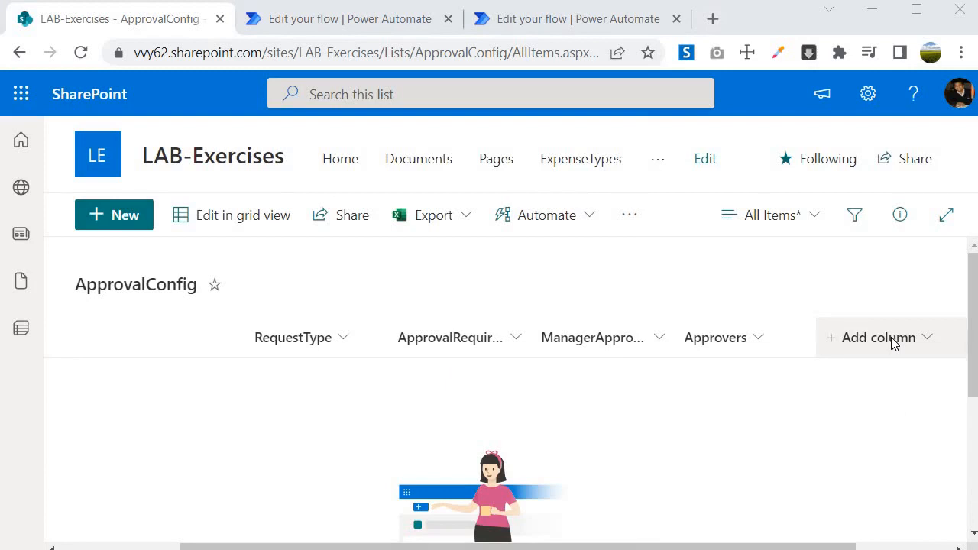
# Step: Start a new Choice column named ApprovalType in the ApprovalConfig list
pyautogui.click(894, 342)
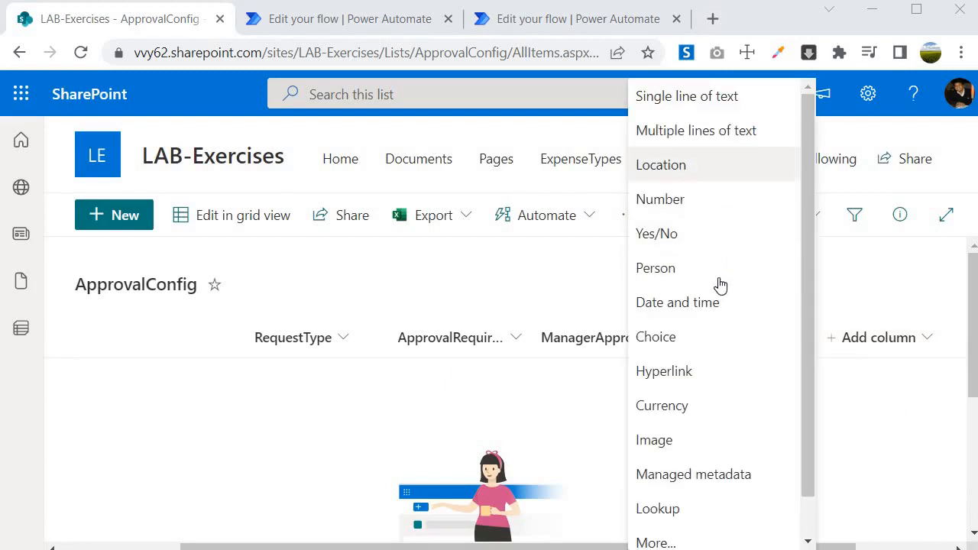
pyautogui.click(655, 340)
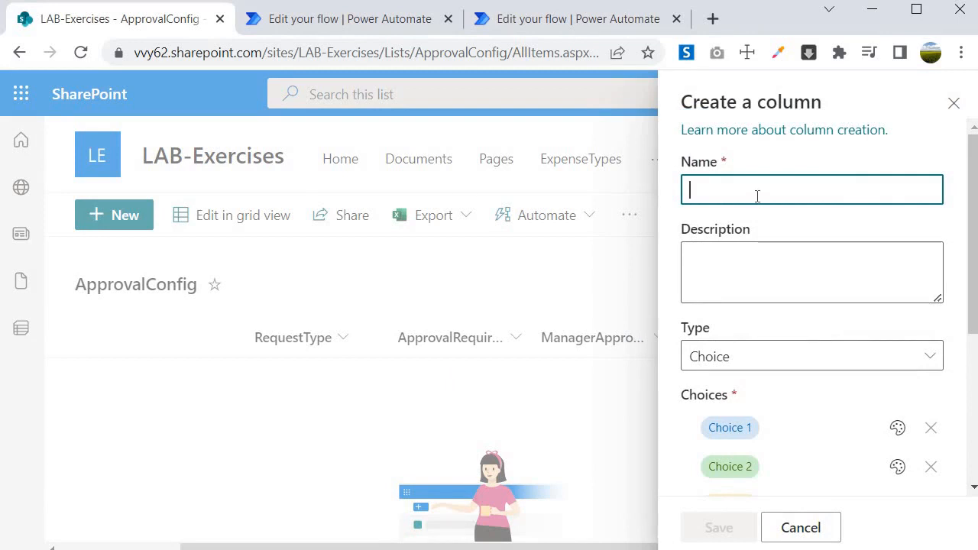
pyautogui.write('App')
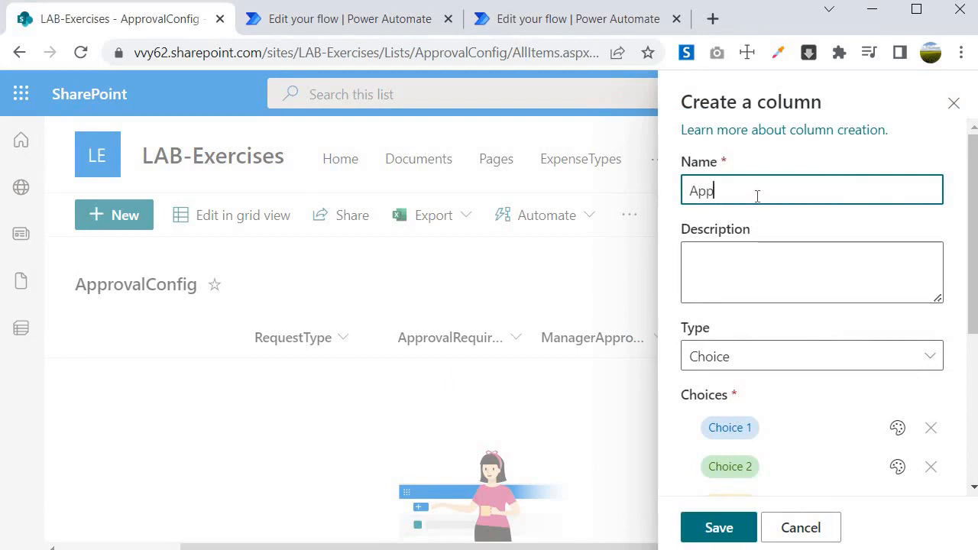
pyautogui.write('rovalType')
# Step: Set the first two choices to First To Respond and Everyone Must Respond, and save the column
pyautogui.click(786, 432)
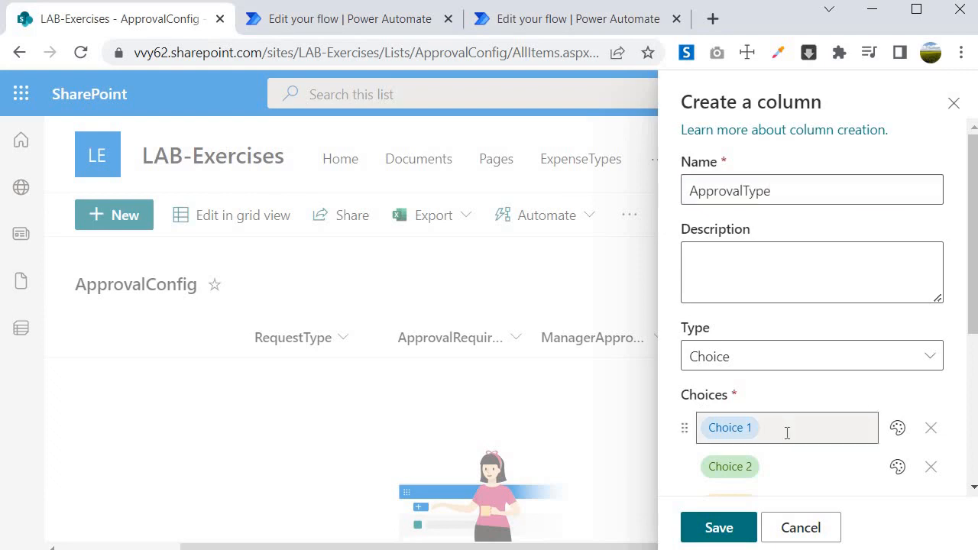
pyautogui.write('First')
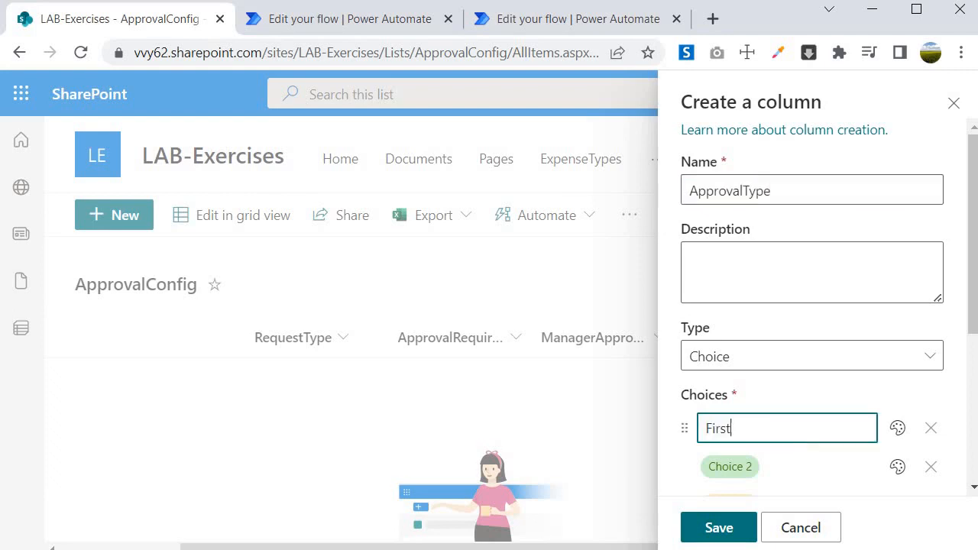
pyautogui.write(' To Respond')
pyautogui.press('Return')
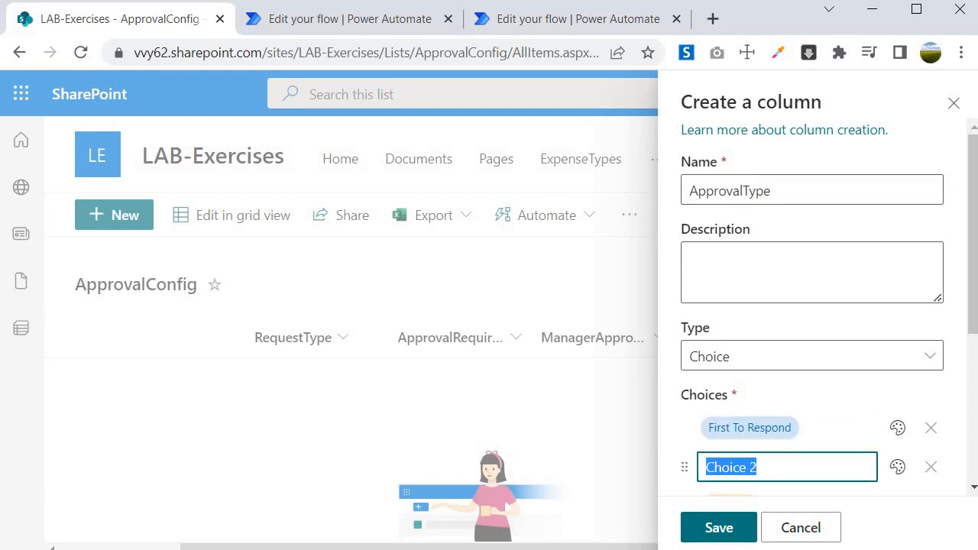
pyautogui.write('Everyone ')
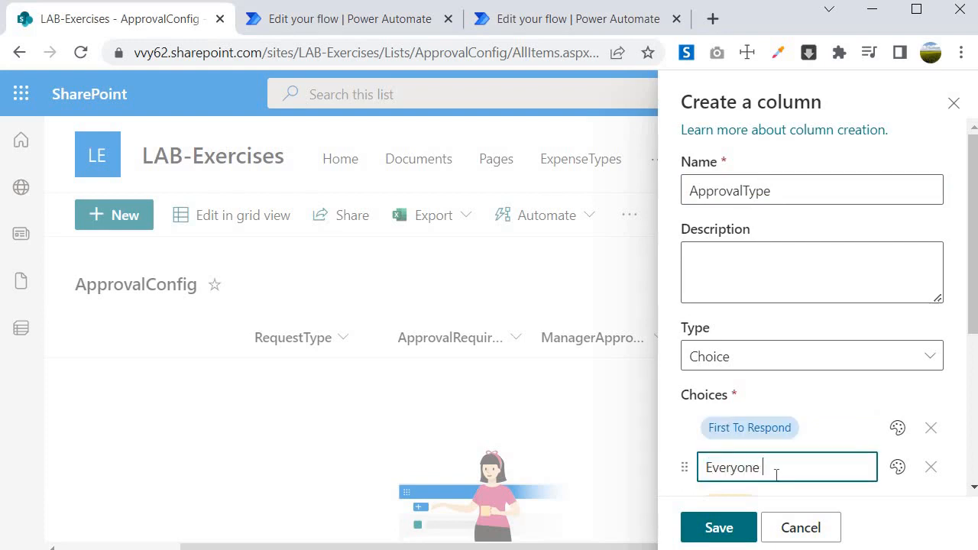
pyautogui.write('Must Respond')
pyautogui.press('Return')
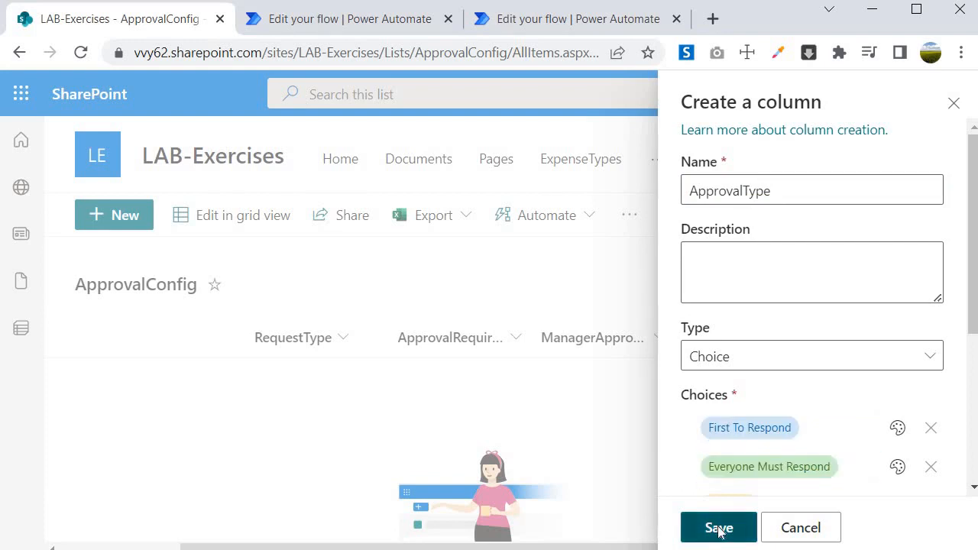
pyautogui.click(719, 526)
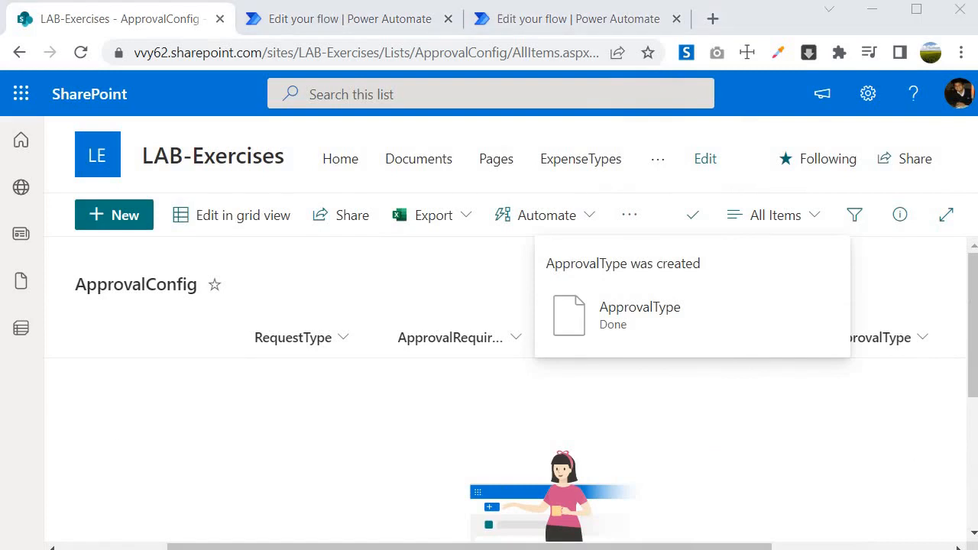
# Step: Widen the ApprovalType column so its longest choice label fits
pyautogui.moveTo(291, 547); pyautogui.dragTo(161, 454)
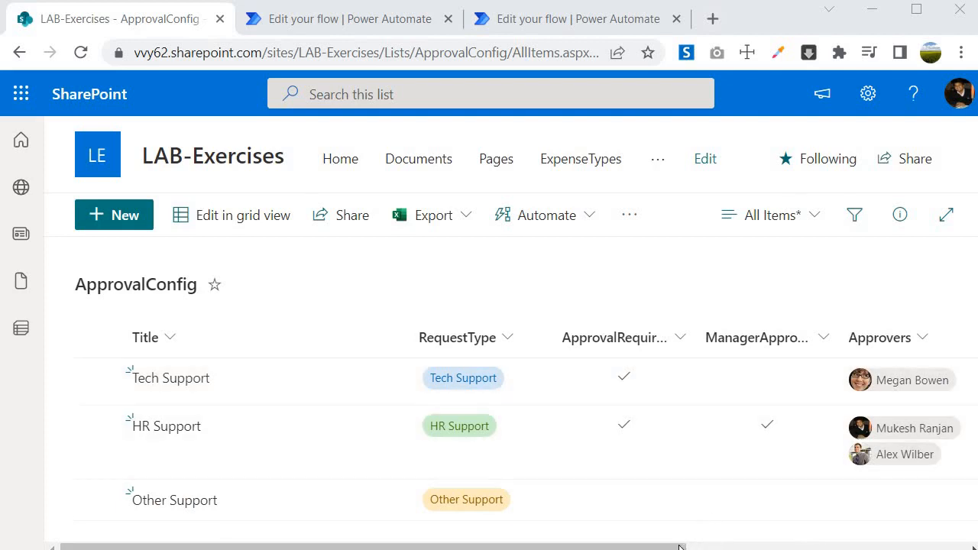
pyautogui.moveTo(679, 547); pyautogui.dragTo(848, 547)
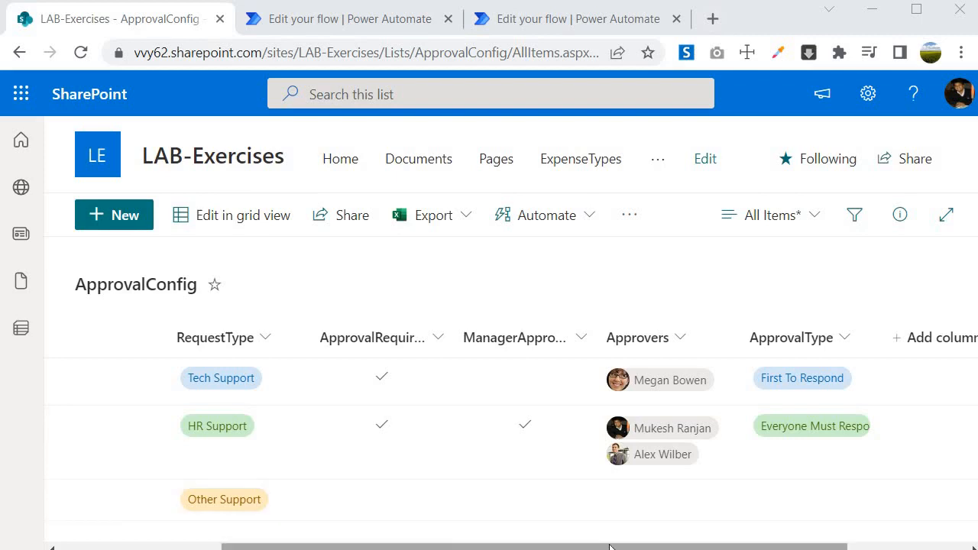
pyautogui.moveTo(610, 547); pyautogui.dragTo(240, 432)
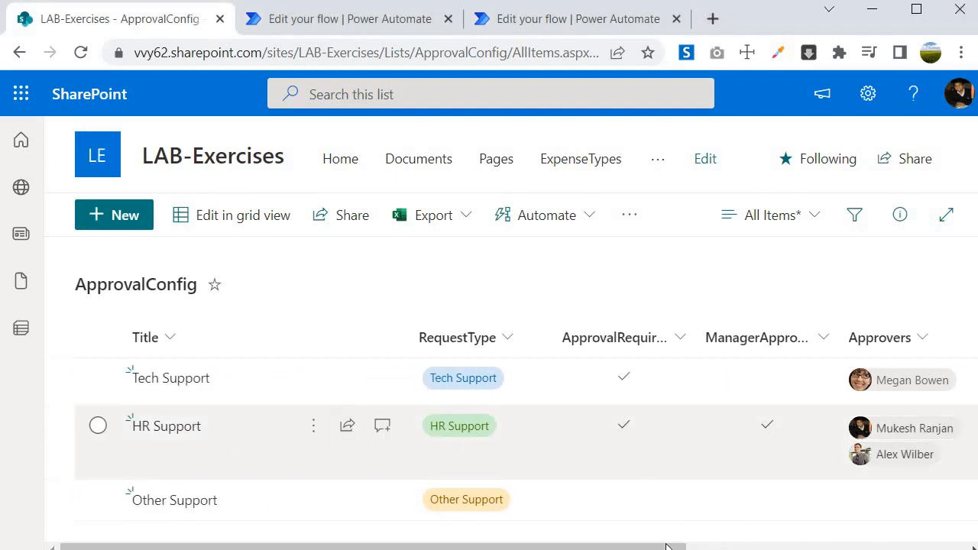
pyautogui.click(768, 547)
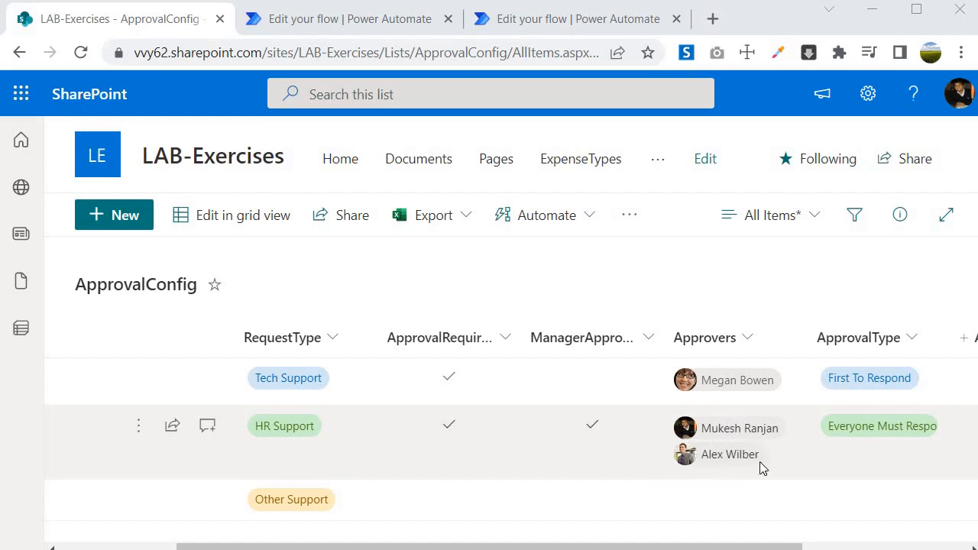
pyautogui.doubleClick(964, 341)
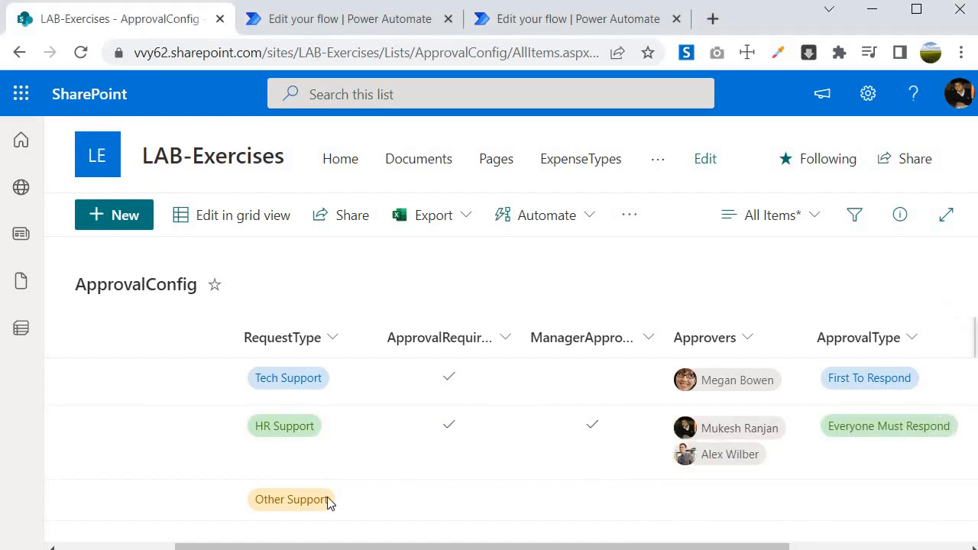
# Step: Open the site contents of the LAB-Exercises site
pyautogui.click(162, 547)
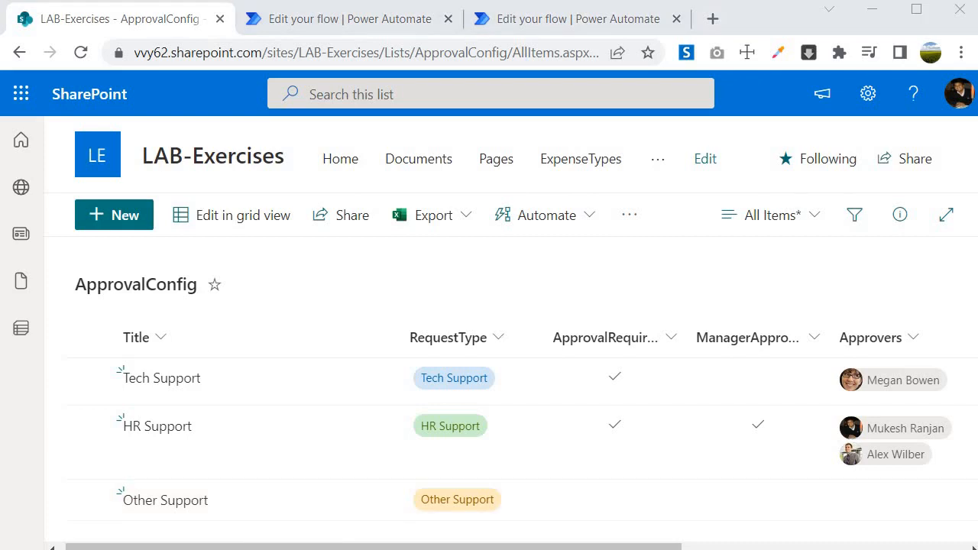
pyautogui.moveTo(308, 547); pyautogui.dragTo(523, 549)
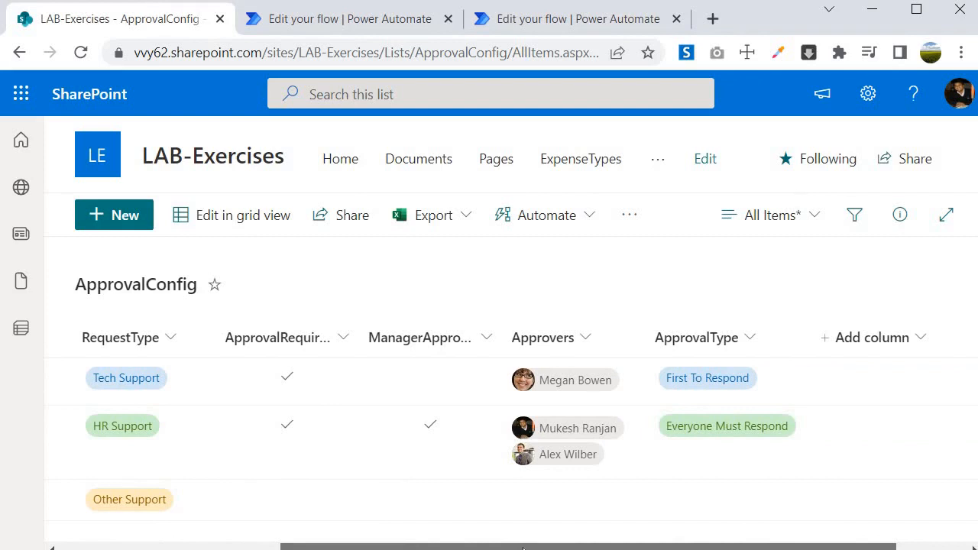
pyautogui.moveTo(498, 547); pyautogui.dragTo(277, 547)
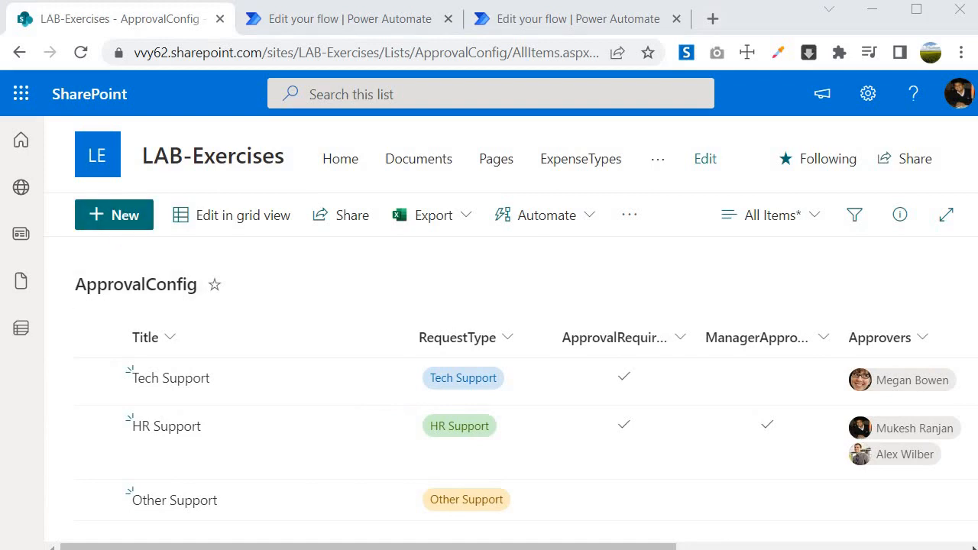
pyautogui.click(868, 93)
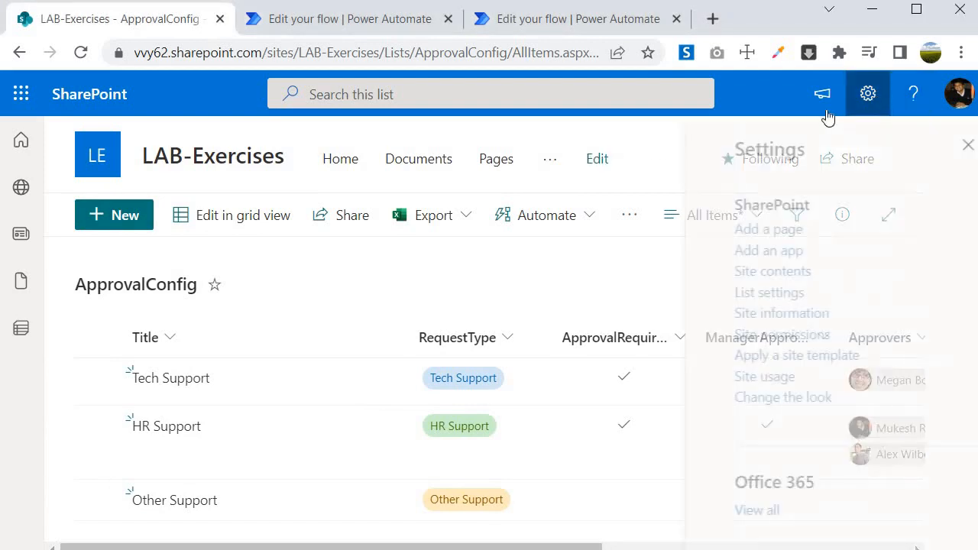
pyautogui.click(726, 272)
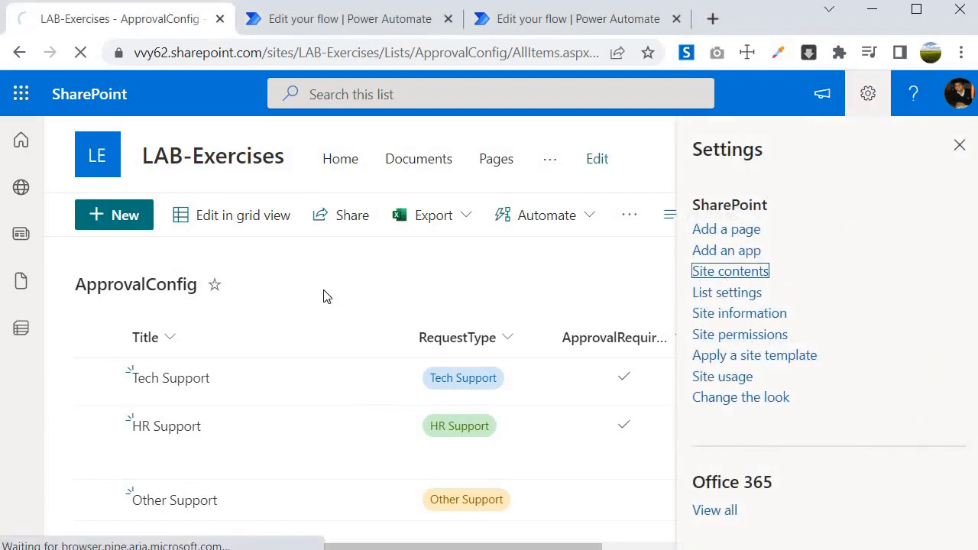
# Step: Create a blank list named Helpdesk and keep it shown in the site navigation
pyautogui.click(111, 216)
pyautogui.click(119, 255)
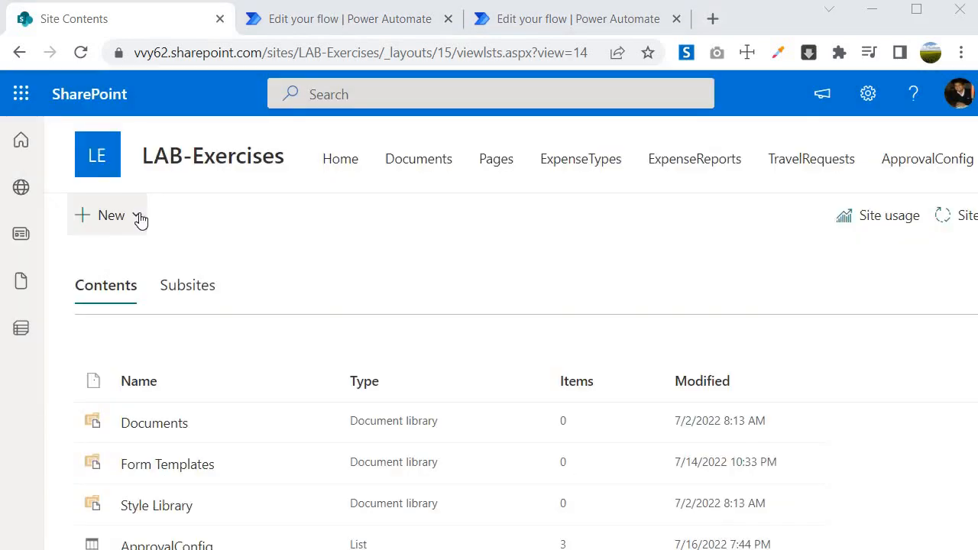
pyautogui.click(90, 221)
pyautogui.click(83, 253)
pyautogui.click(136, 264)
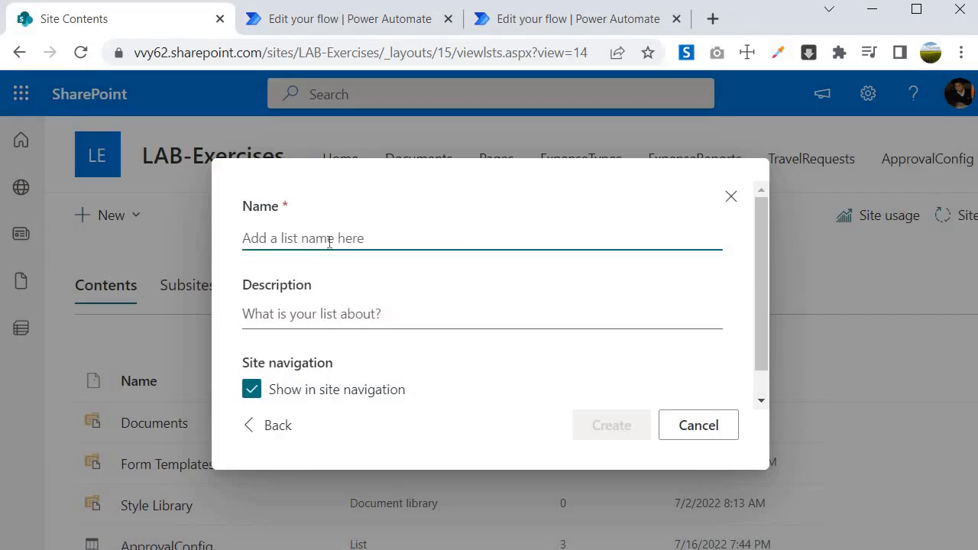
pyautogui.write('Help')
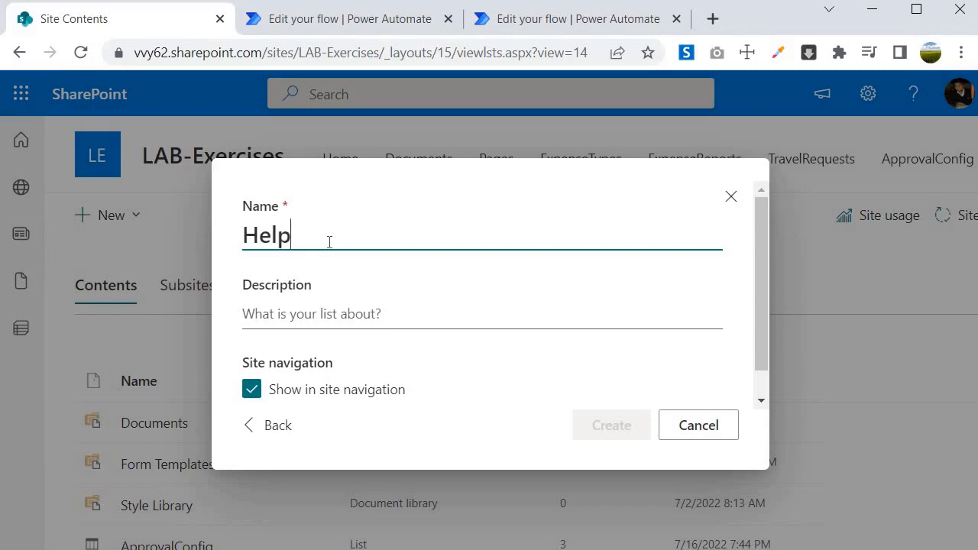
pyautogui.write('desk')
pyautogui.click(611, 431)
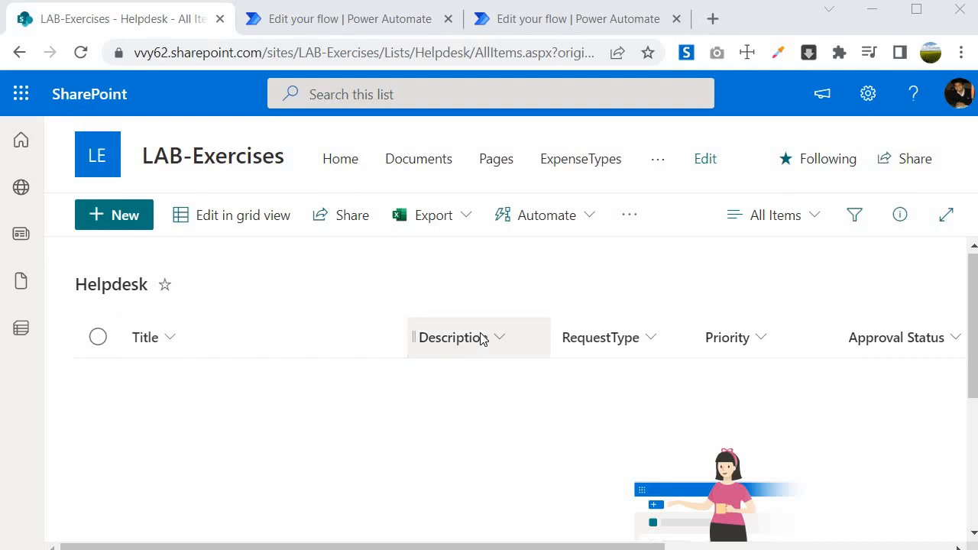
# Step: Review the choices in the Helpdesk list's RequestType column settings and close them without saving
pyautogui.click(650, 345)
pyautogui.moveTo(705, 271)
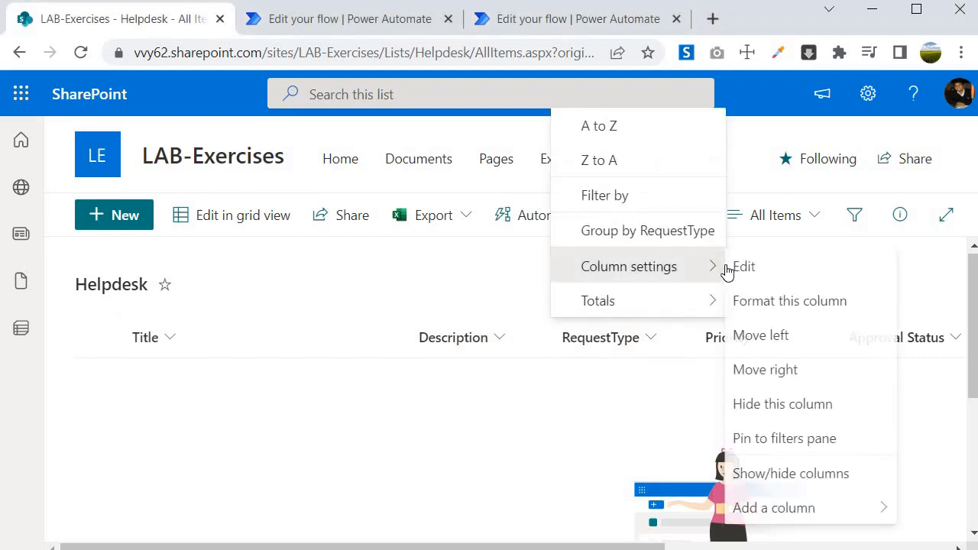
pyautogui.click(743, 267)
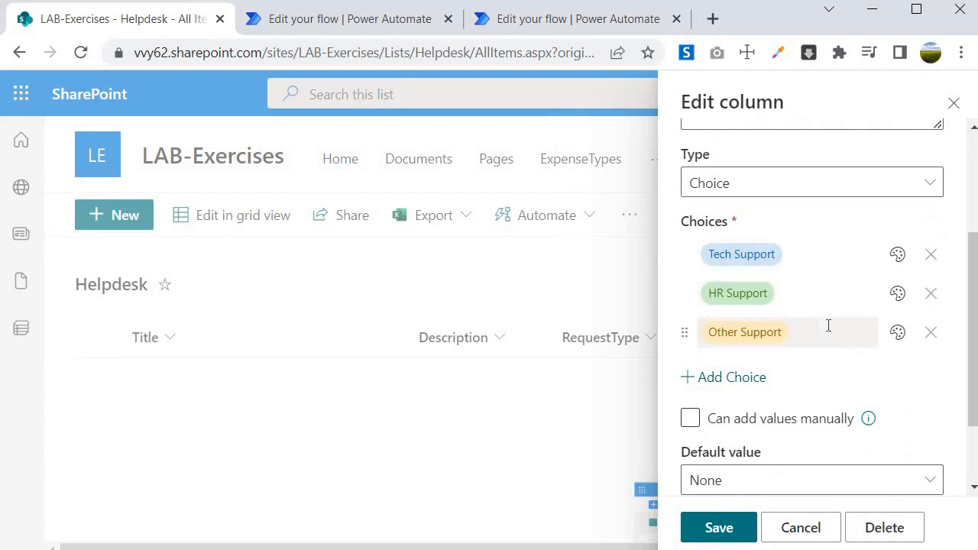
pyautogui.click(800, 527)
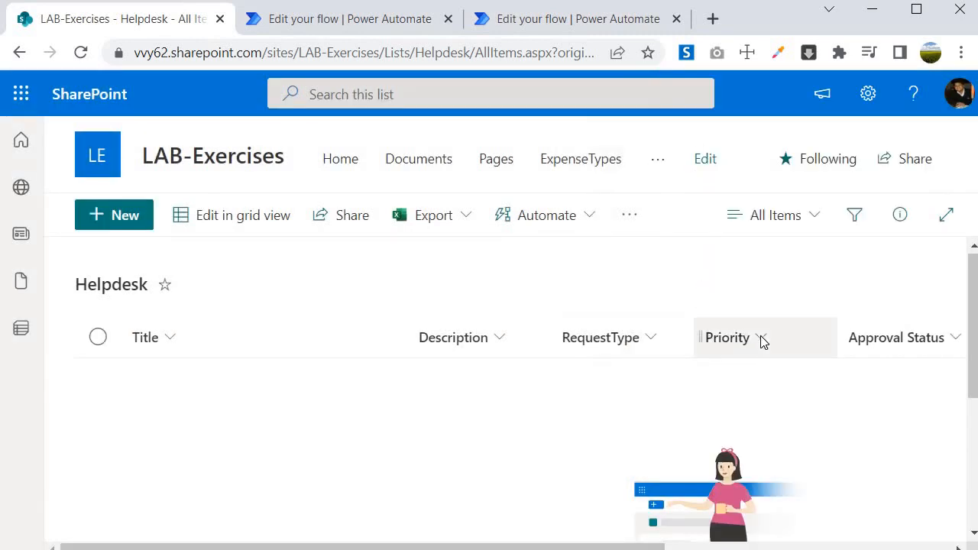
# Step: Review the choices in the Helpdesk list's Priority column settings and save the column
pyautogui.click(762, 342)
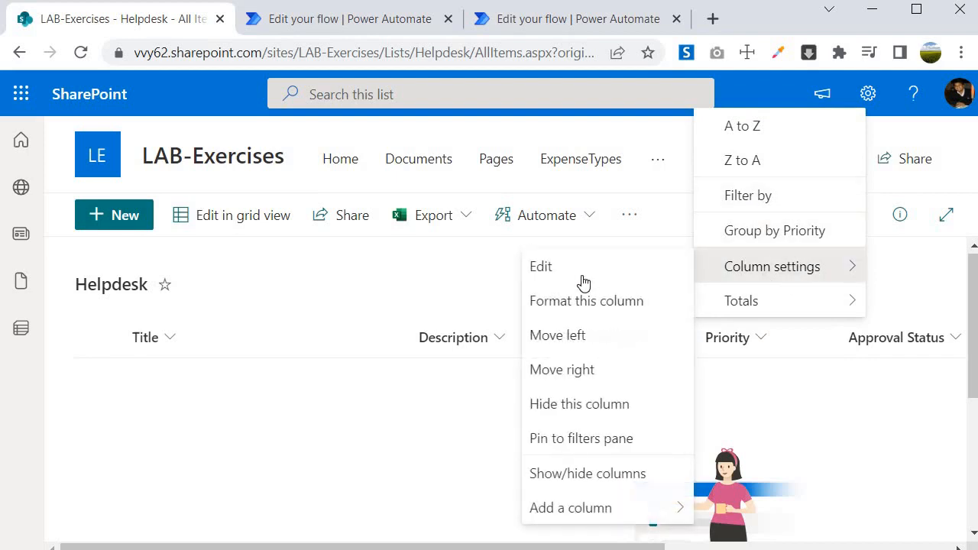
pyautogui.click(540, 266)
pyautogui.scroll(-3, 702, 240)
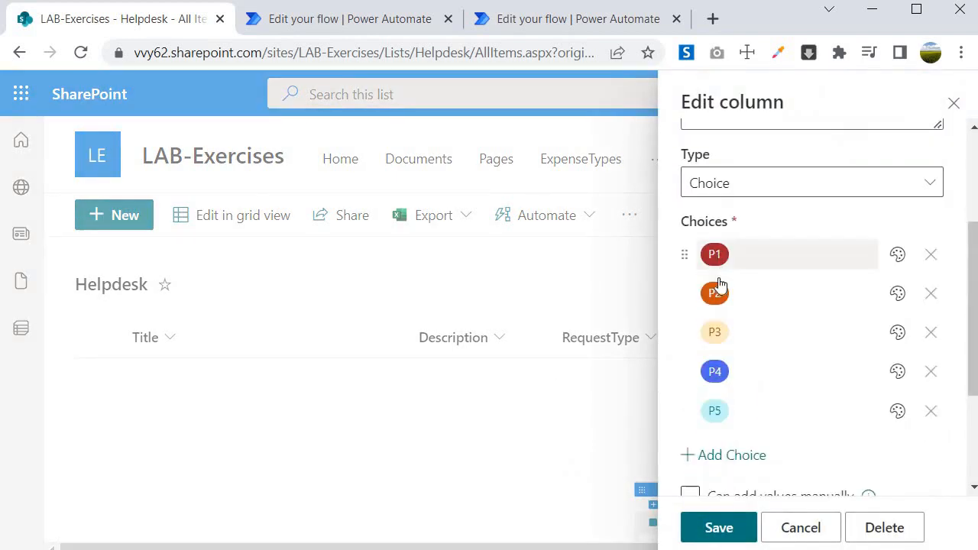
pyautogui.click(715, 528)
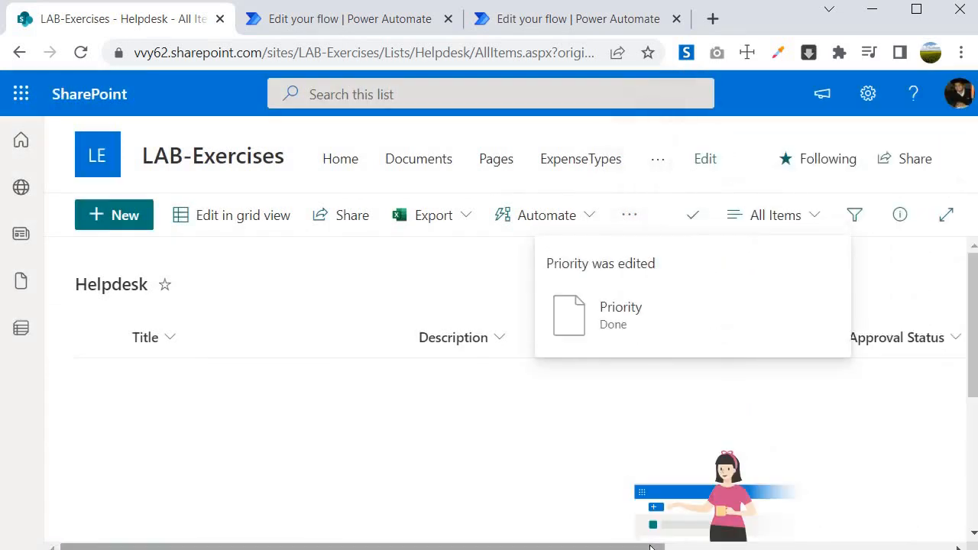
# Step: Review the choices in the Helpdesk list's Approval Status column settings and save the column
pyautogui.moveTo(661, 545); pyautogui.dragTo(932, 546)
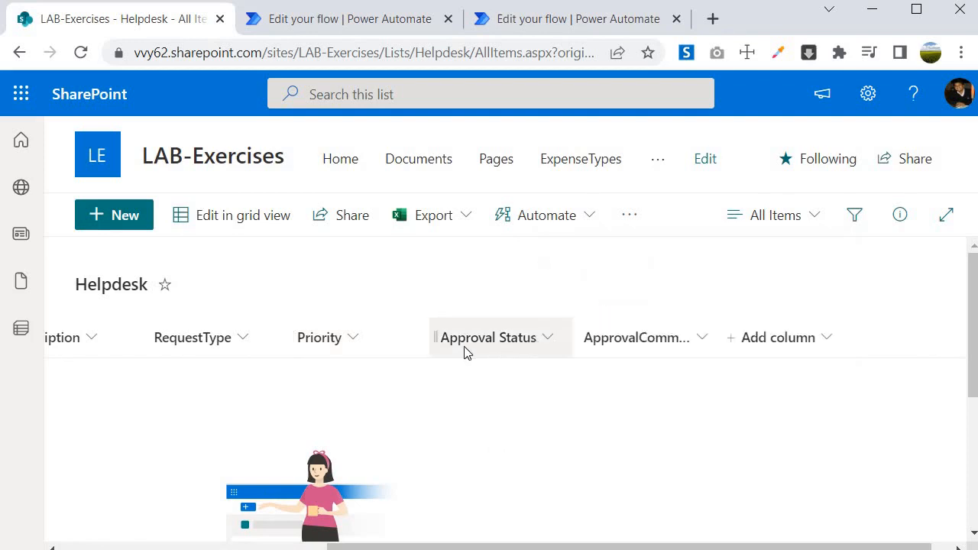
pyautogui.click(547, 341)
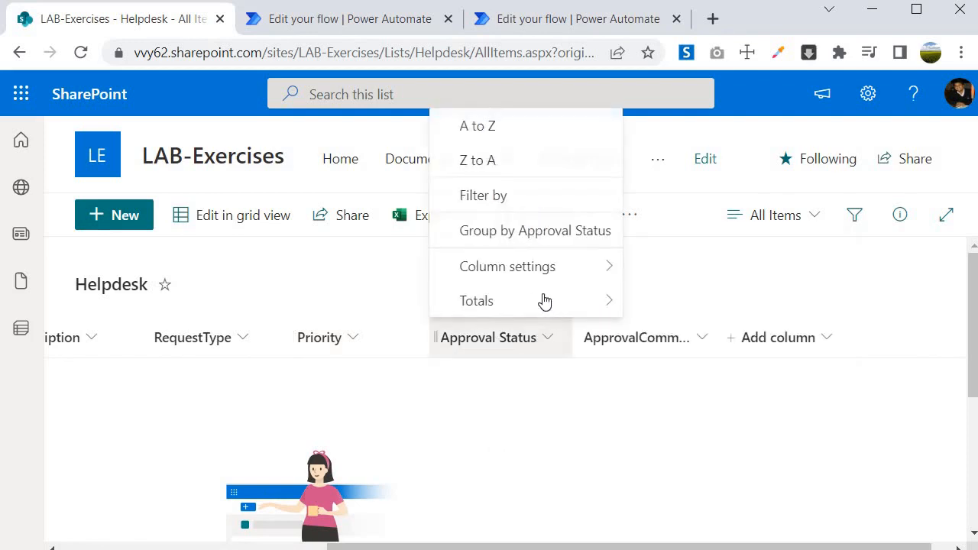
pyautogui.moveTo(584, 272)
pyautogui.click(639, 265)
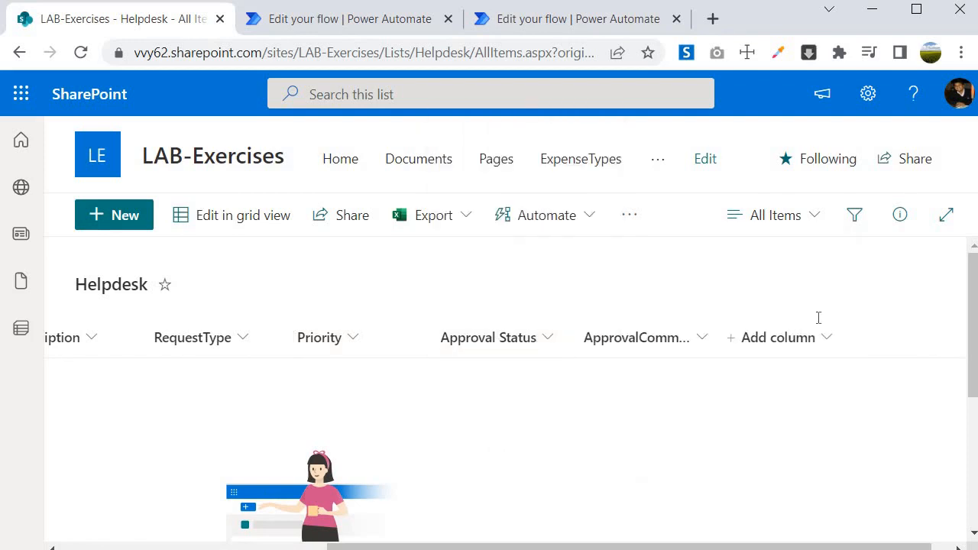
pyautogui.scroll(-4, 790, 408)
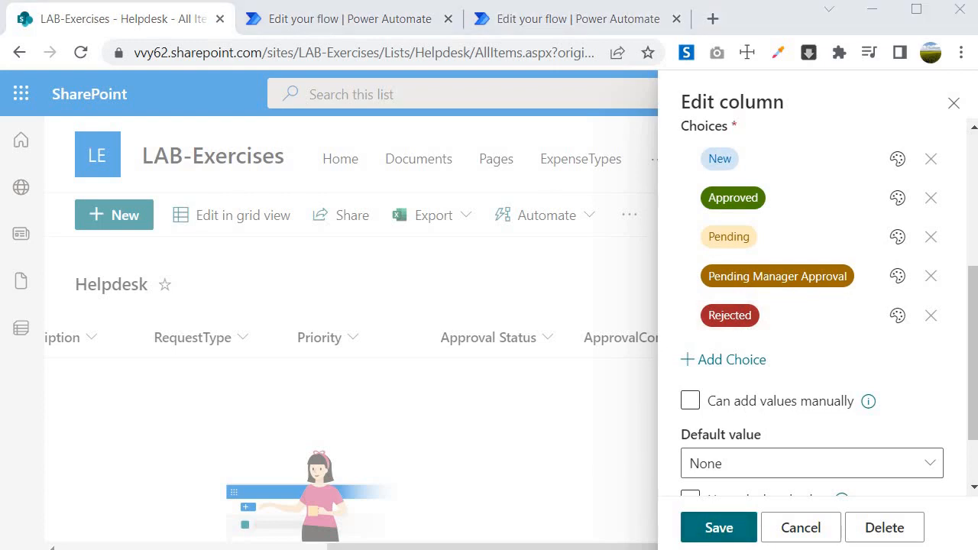
pyautogui.click(719, 533)
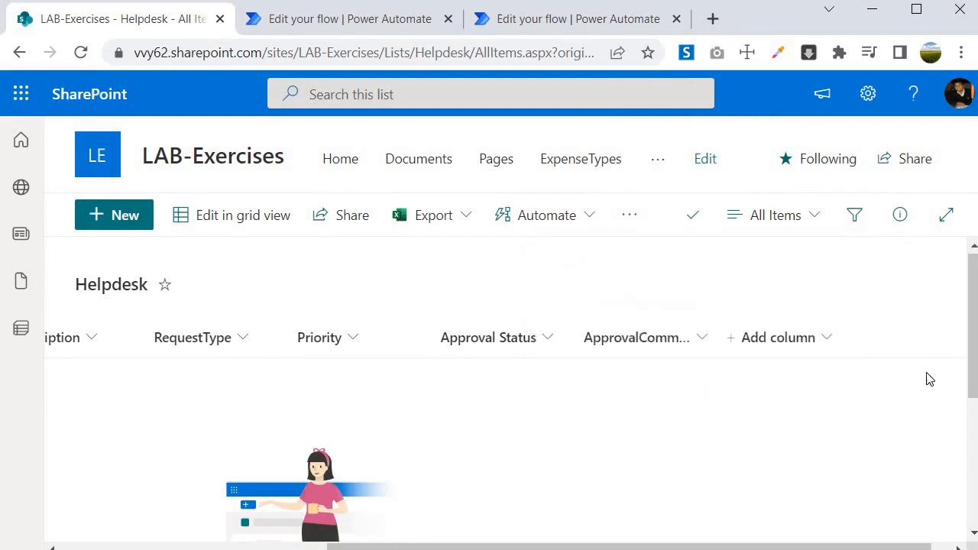
# Step: Check the settings of the Helpdesk list's approval comments column without changing anything
pyautogui.click(636, 337)
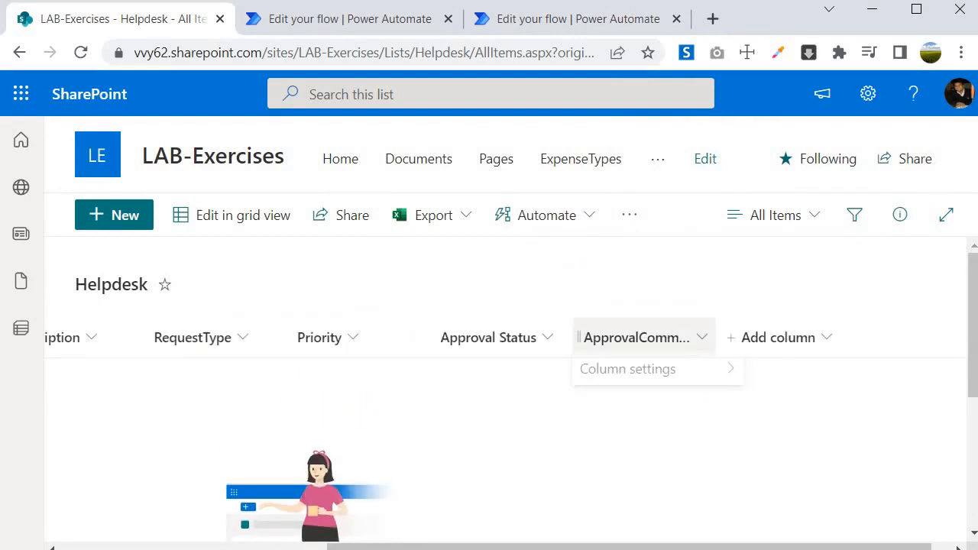
pyautogui.click(633, 485)
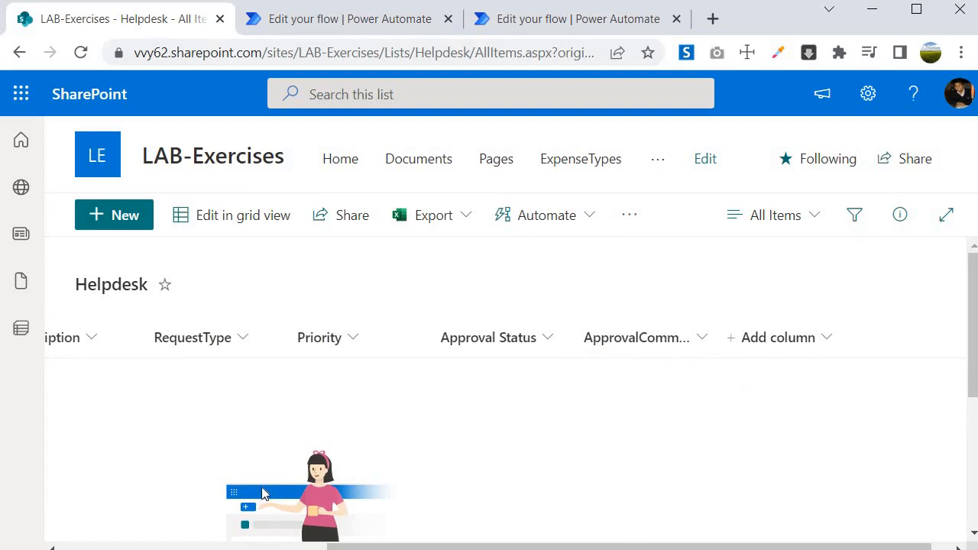
pyautogui.moveTo(690, 547); pyautogui.dragTo(224, 549)
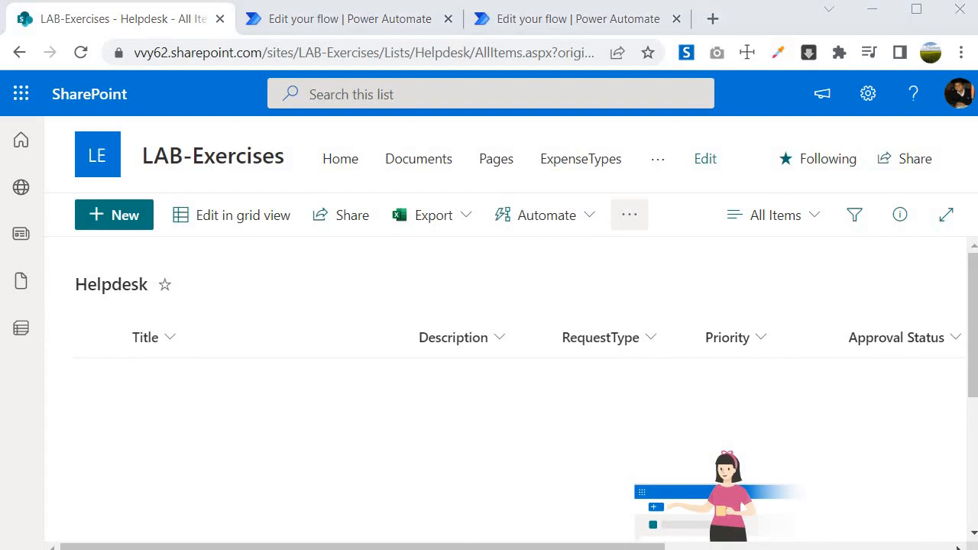
# Step: Open the Power Automate flows page from the Helpdesk list's Power Automate integration options
pyautogui.click(625, 221)
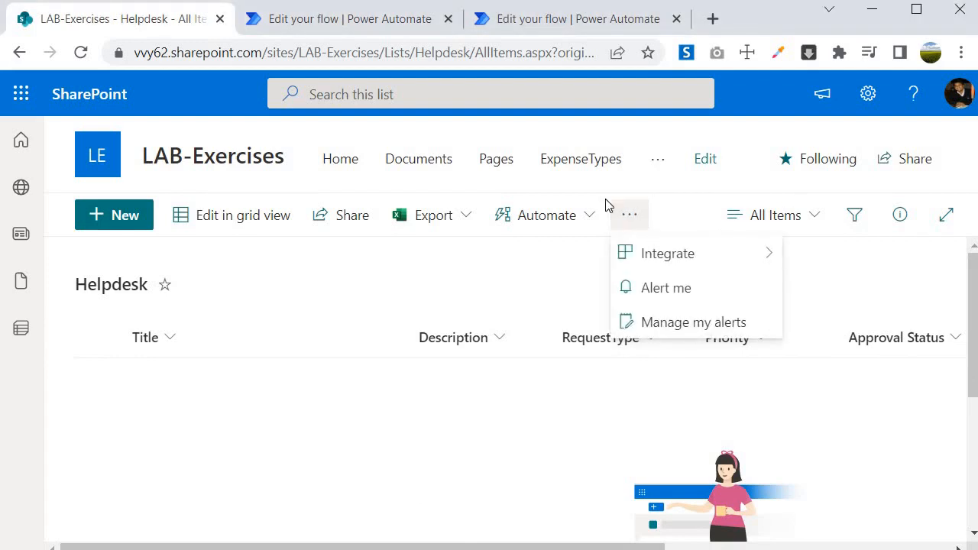
pyautogui.moveTo(658, 258)
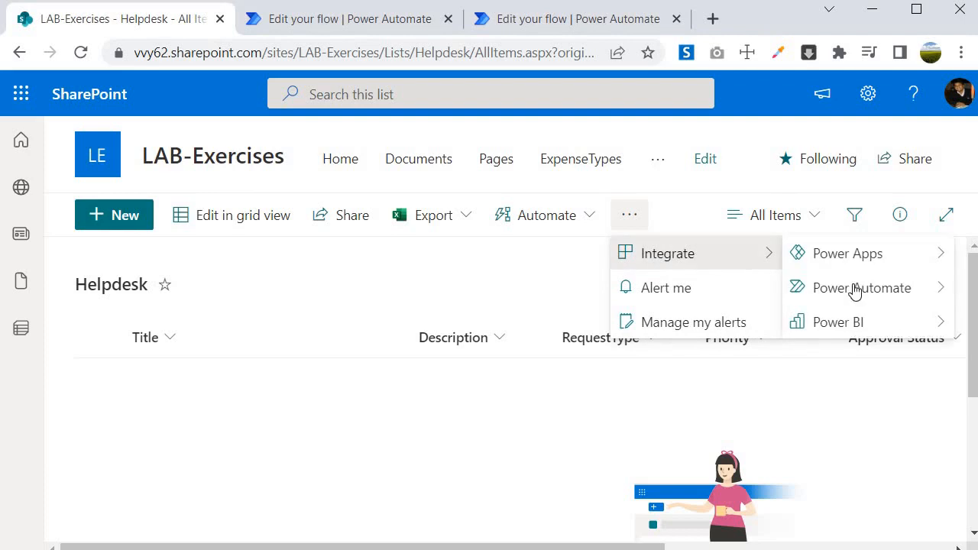
pyautogui.moveTo(854, 290)
pyautogui.click(665, 321)
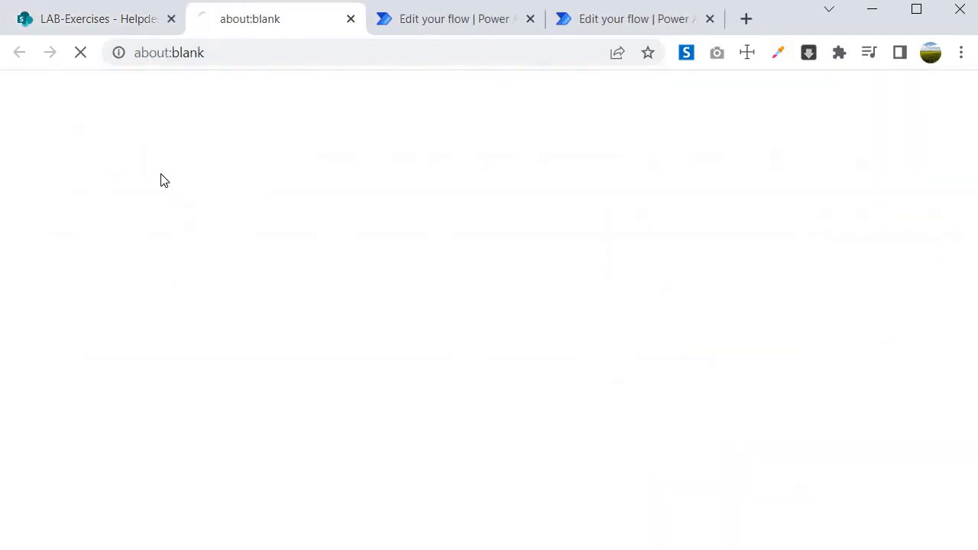
# Step: Create an automated cloud flow named ConfigurableFlow with the SharePoint trigger When an item is created
pyautogui.click(229, 124)
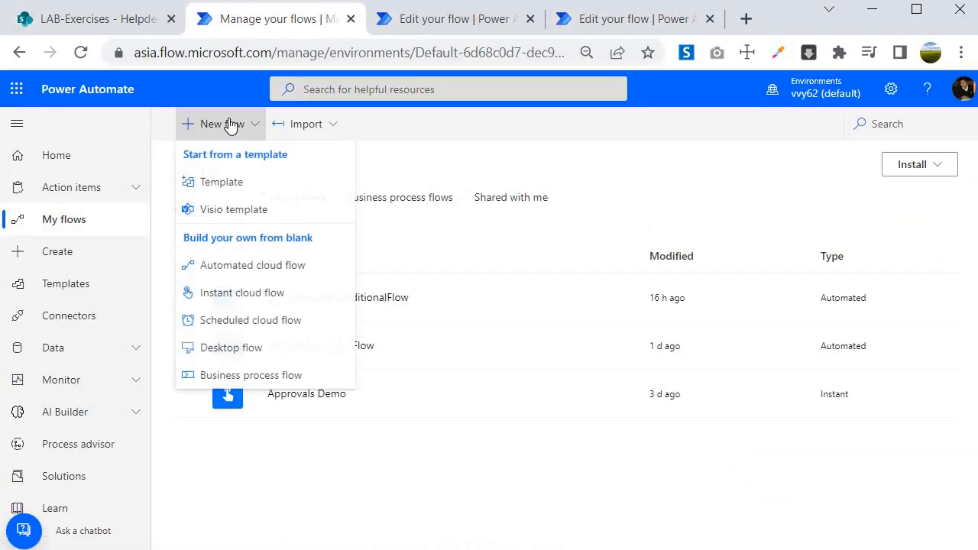
pyautogui.click(248, 267)
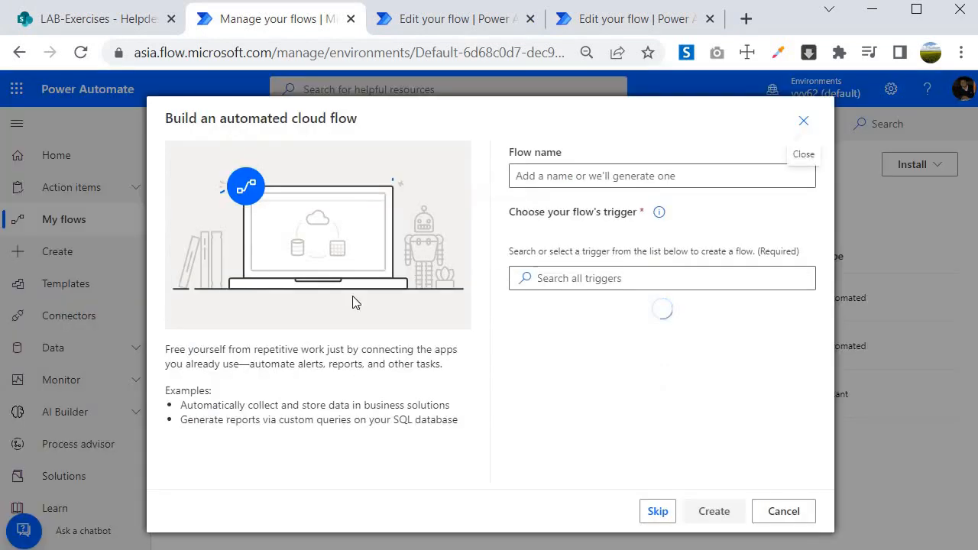
pyautogui.write('ConfigurableFlow')
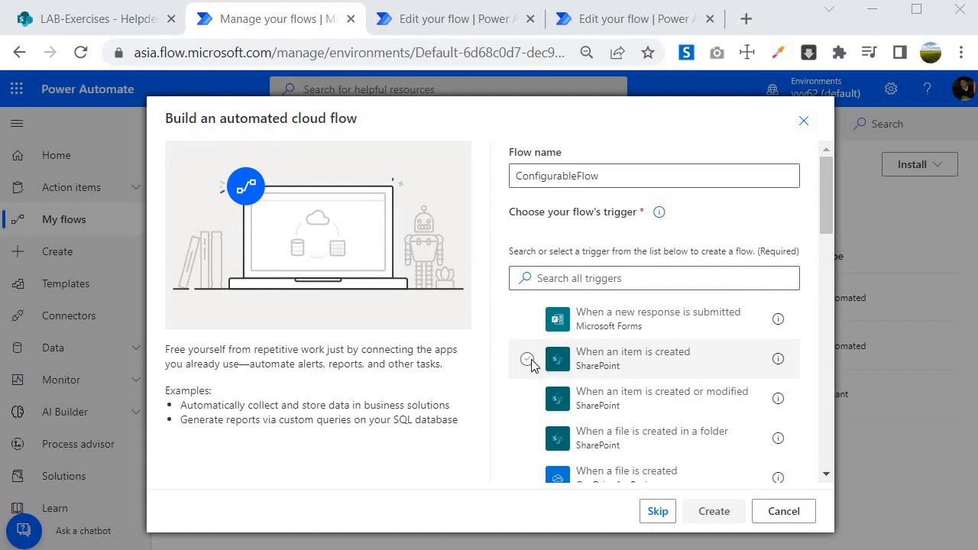
pyautogui.click(528, 359)
pyautogui.click(713, 511)
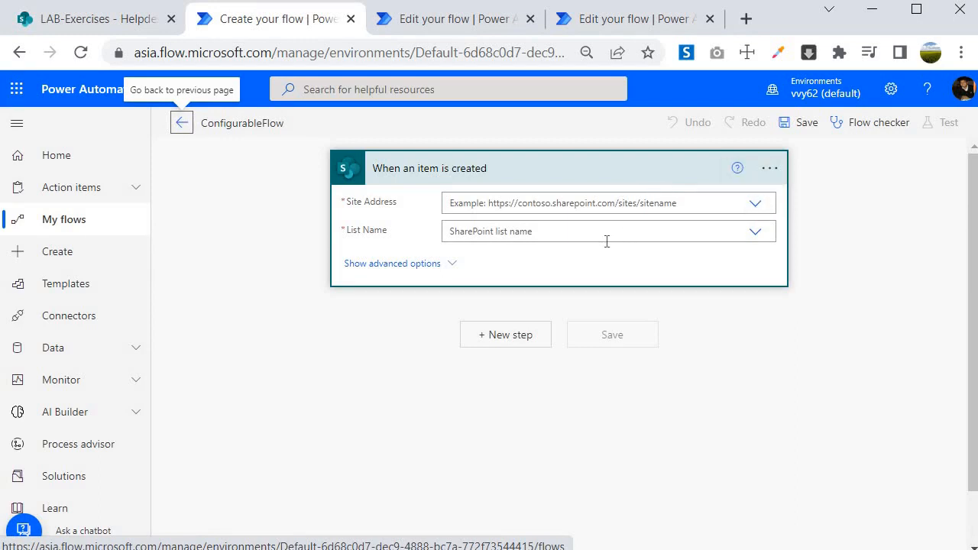
pyautogui.click(96, 18)
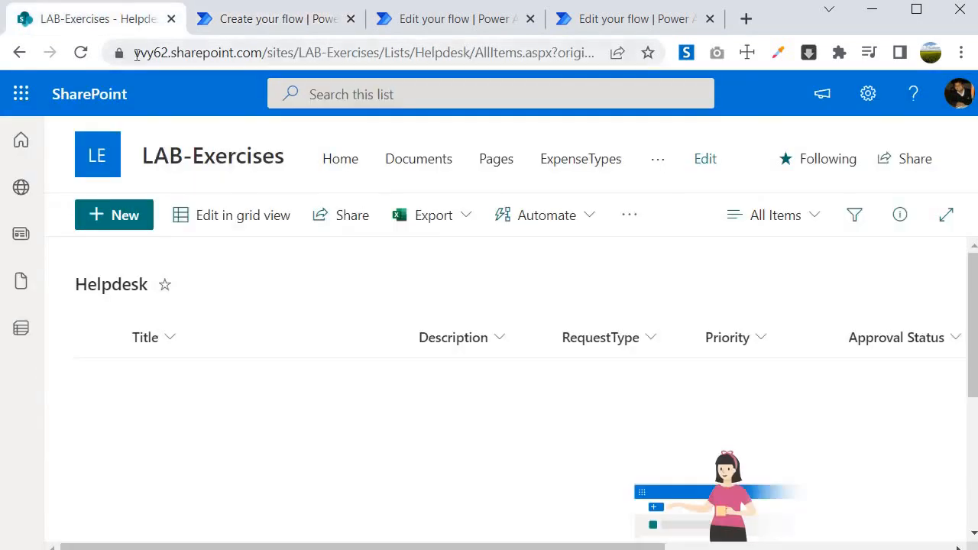
pyautogui.moveTo(136, 53); pyautogui.dragTo(423, 54)
pyautogui.hotkey('ctrl', 'c')
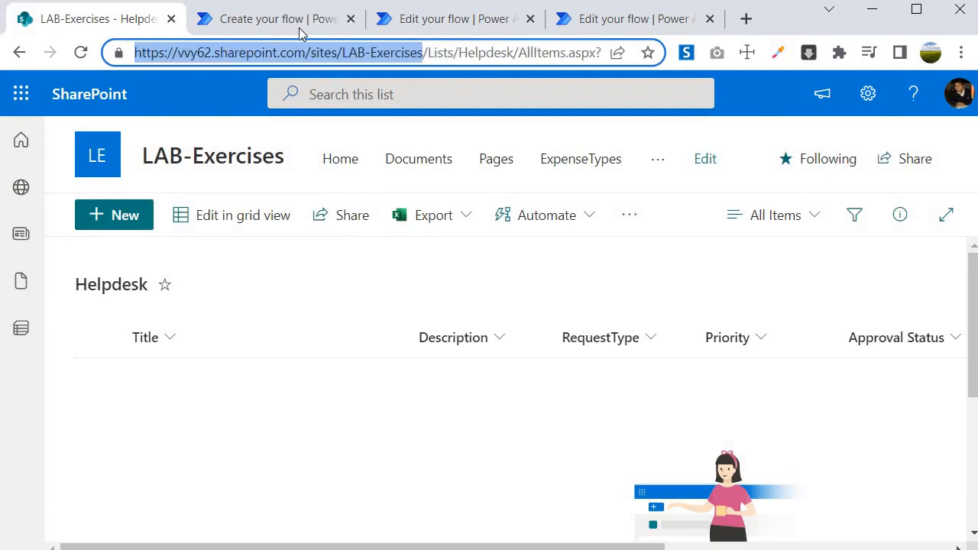
pyautogui.click(292, 19)
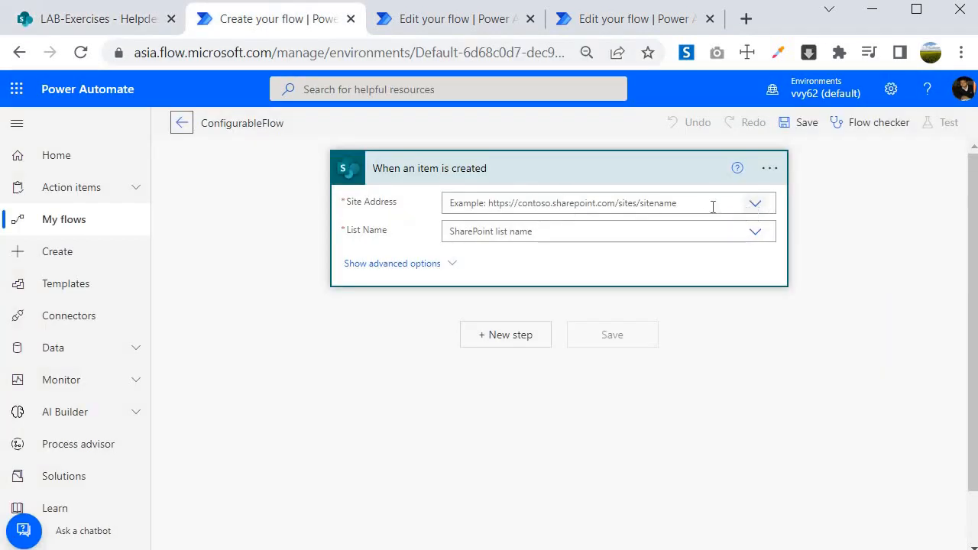
pyautogui.click(712, 207)
pyautogui.click(517, 284)
pyautogui.hotkey('ctrl', 'v')
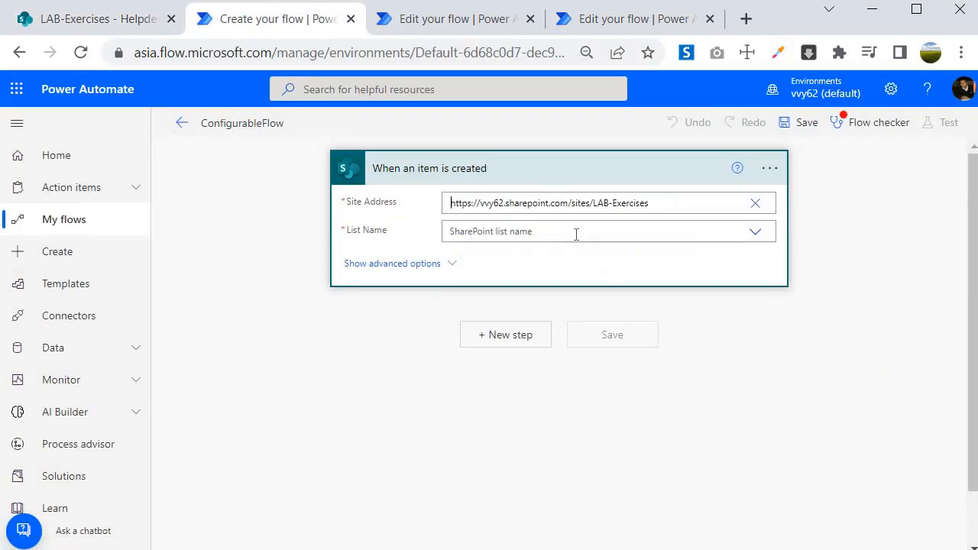
pyautogui.click(756, 240)
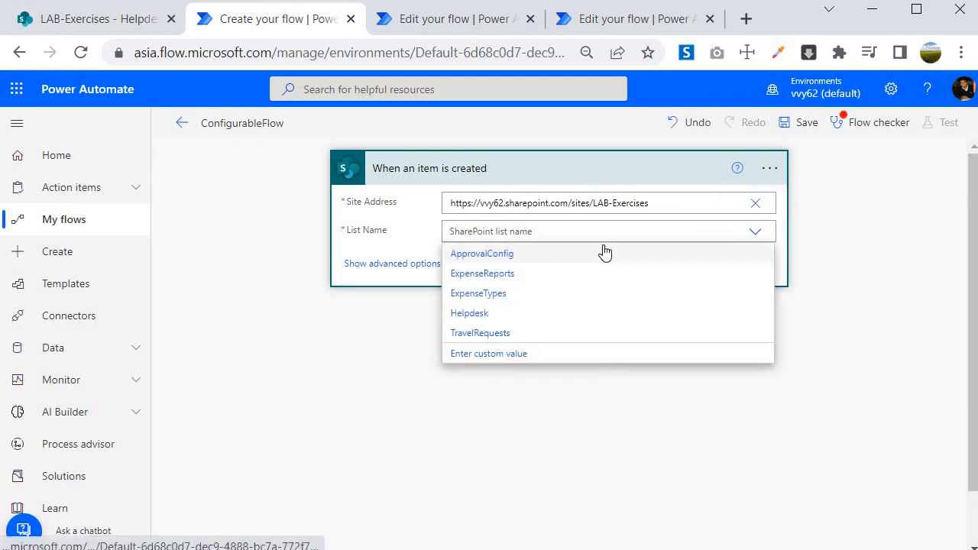
pyautogui.click(481, 312)
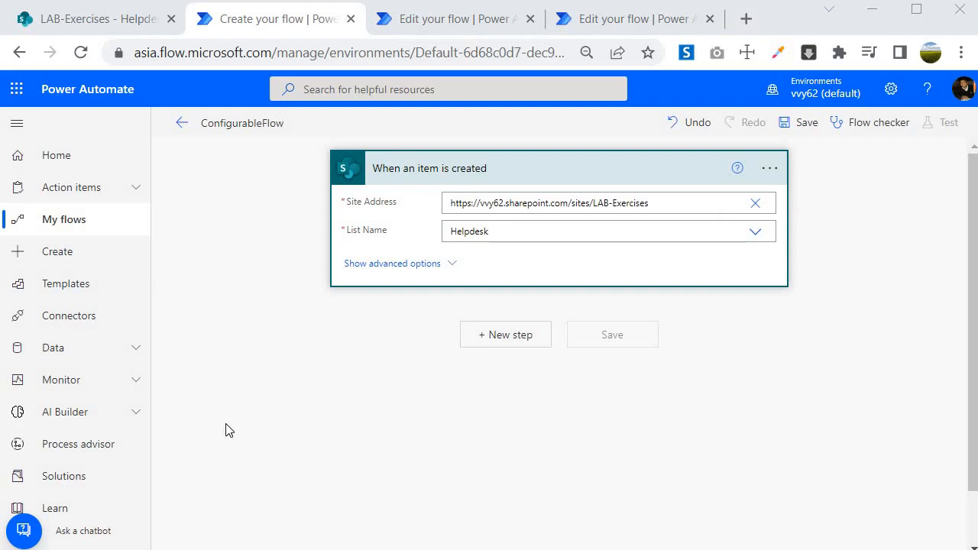
# Step: Compare the RequestType options in a new Helpdesk item form with the approval settings in the ApprovalConfig list
pyautogui.click(99, 18)
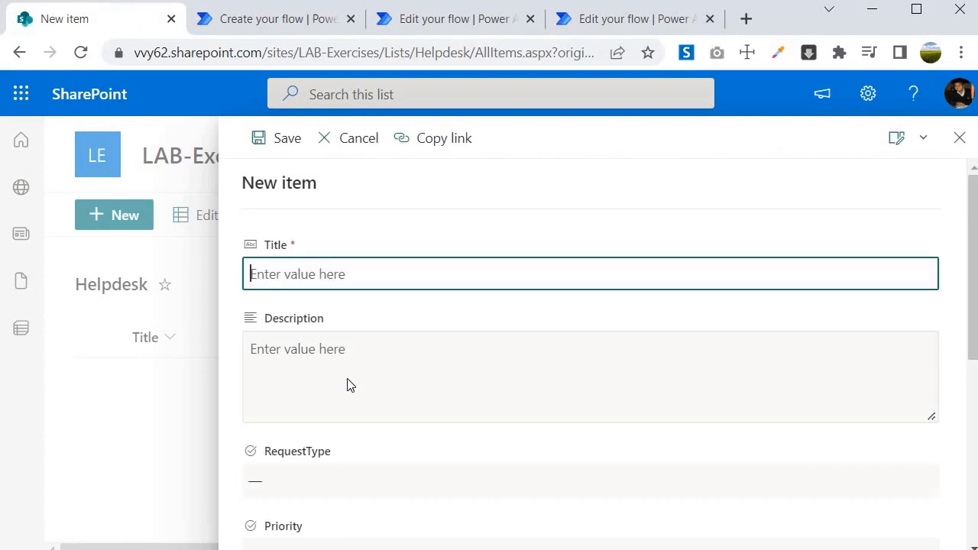
pyautogui.scroll(-1, 375, 392)
pyautogui.click(375, 388)
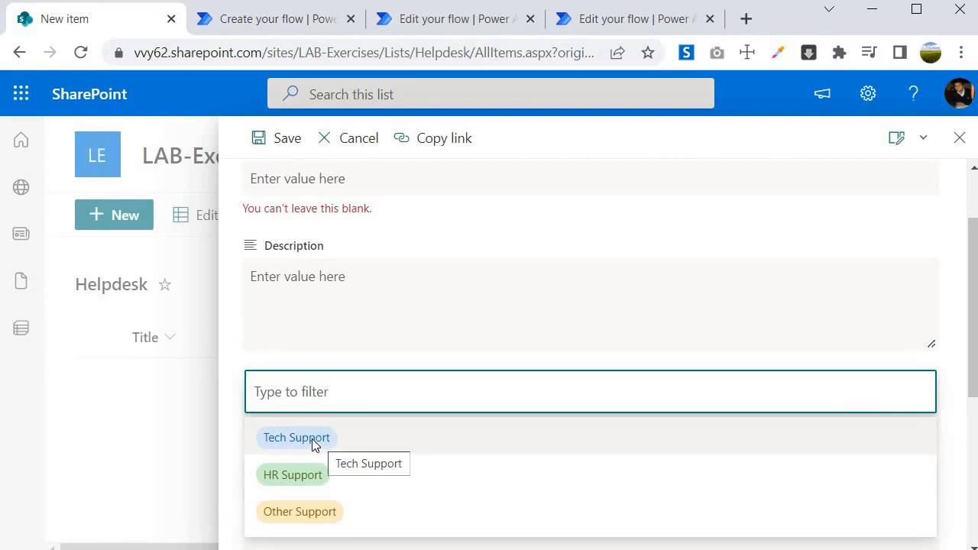
pyautogui.click(127, 547)
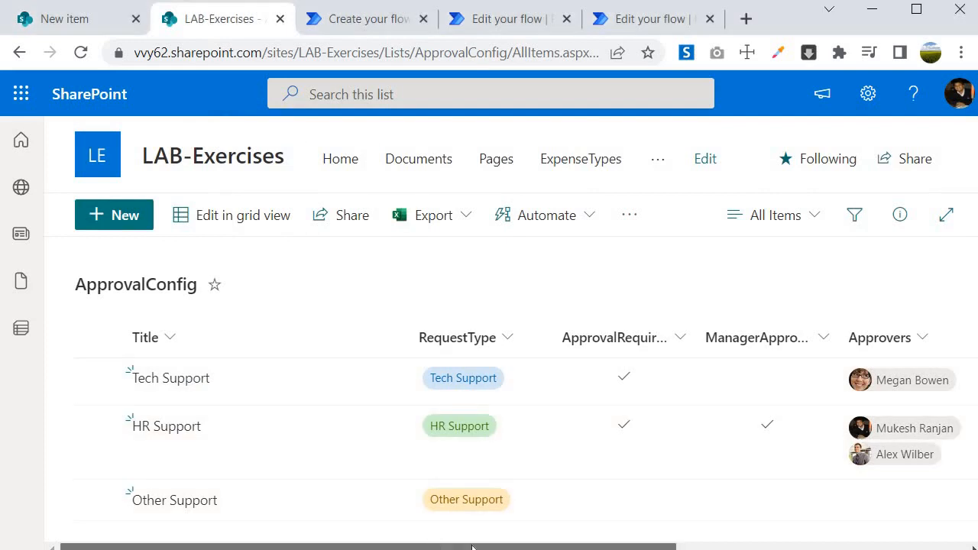
pyautogui.moveTo(473, 547); pyautogui.dragTo(632, 547)
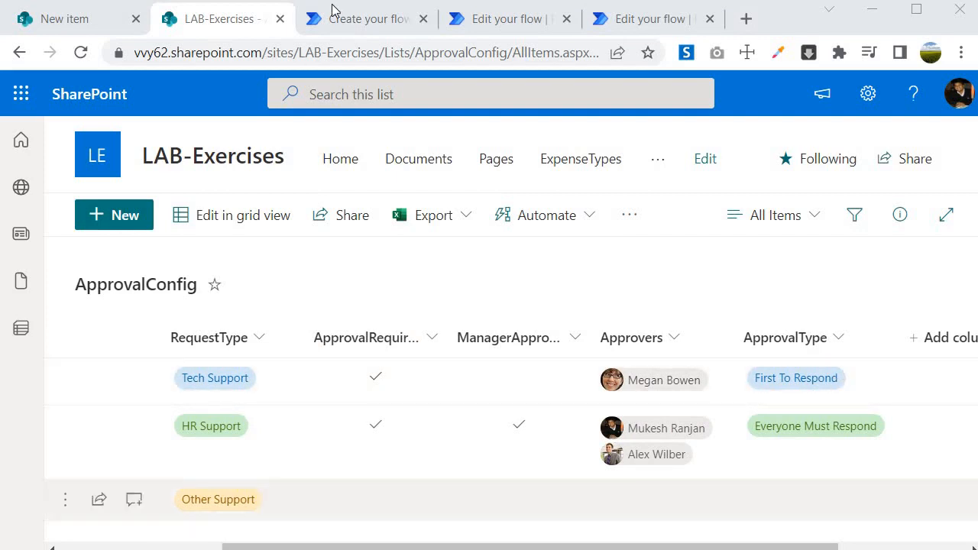
# Step: Return to ConfigurableFlow and add the SharePoint Get items action after the trigger
pyautogui.click(340, 30)
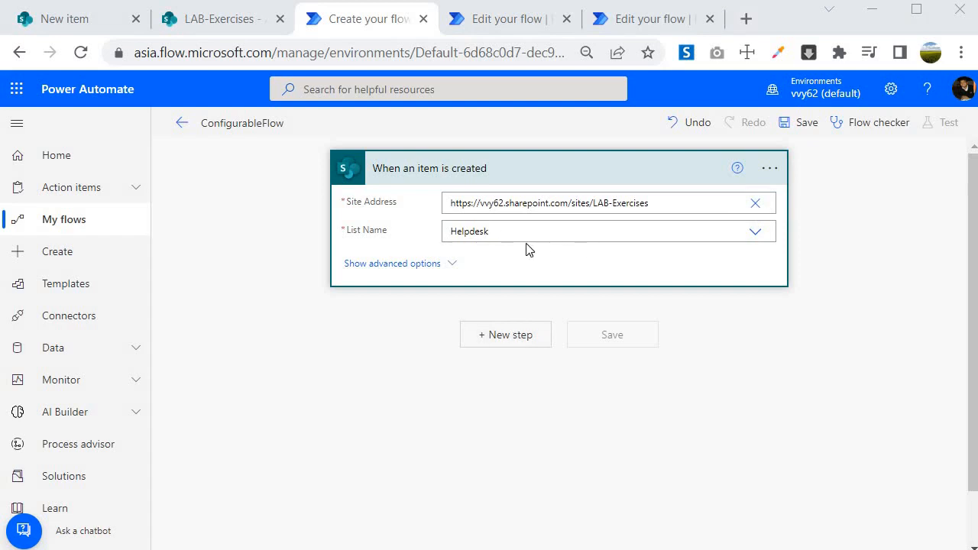
pyautogui.click(514, 336)
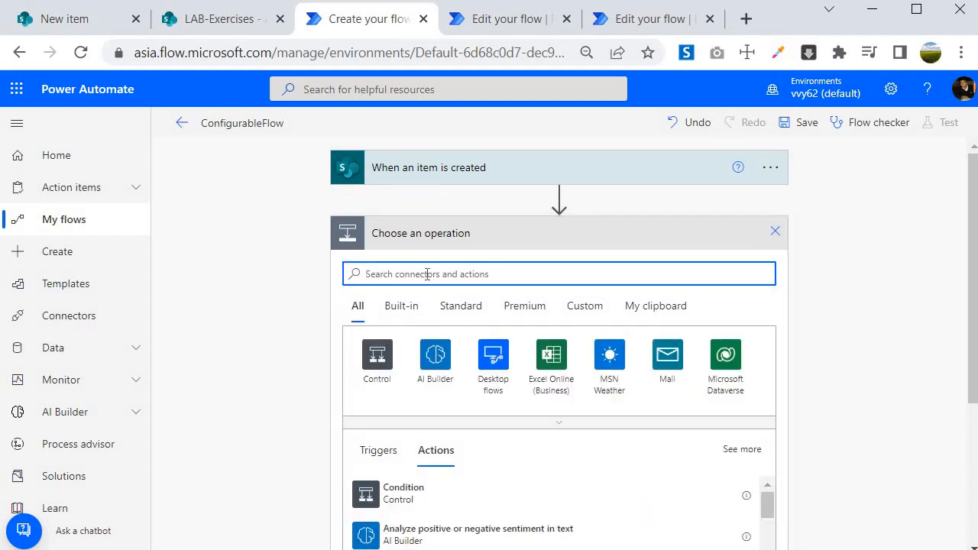
pyautogui.write('Get item')
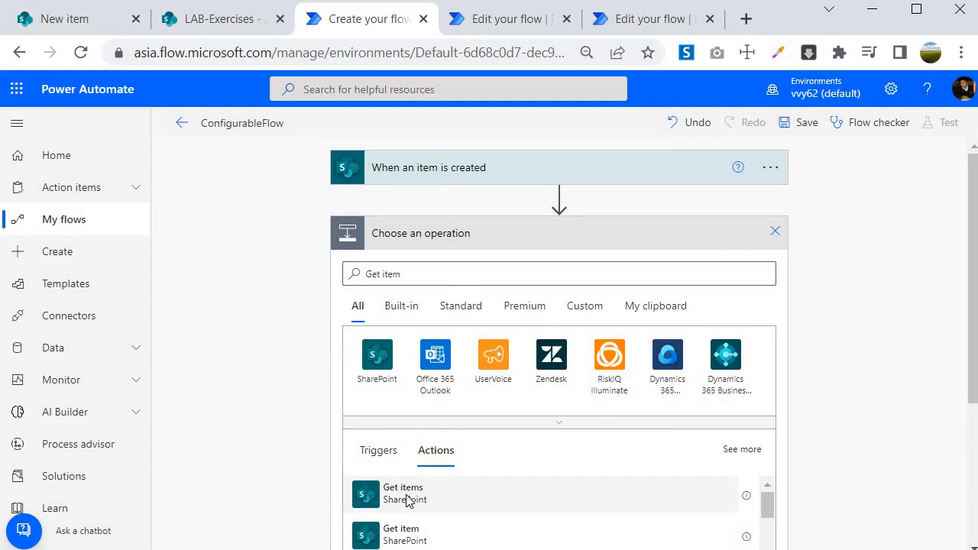
pyautogui.click(405, 497)
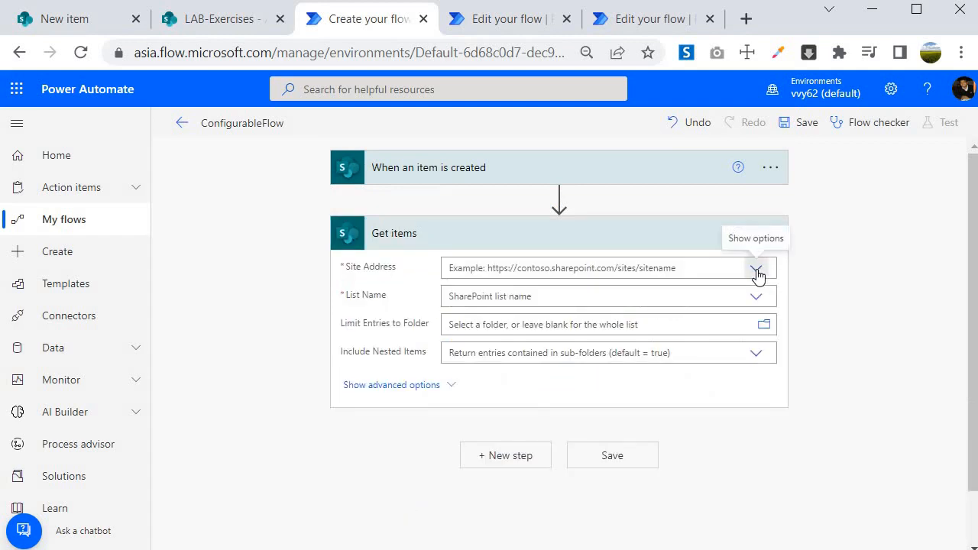
pyautogui.click(179, 18)
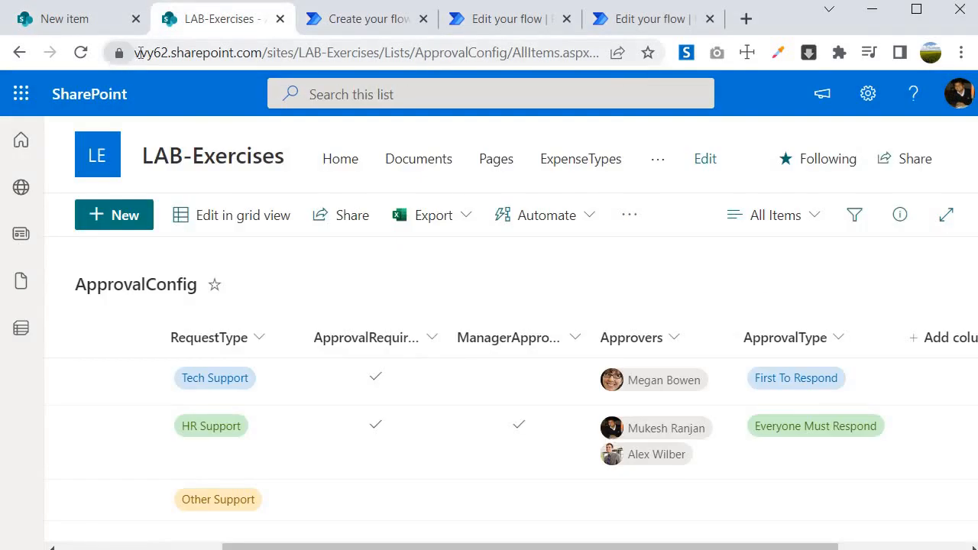
pyautogui.click(142, 52)
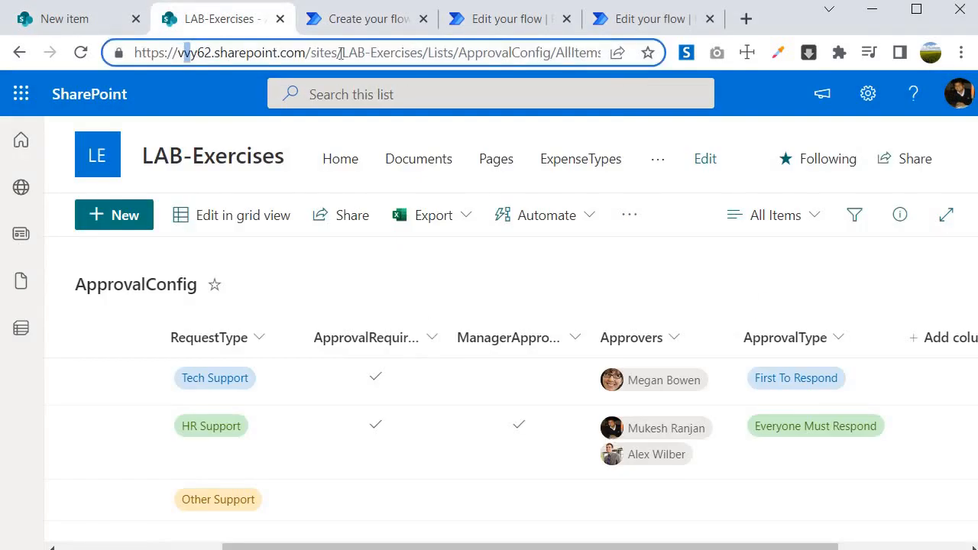
pyautogui.moveTo(423, 54); pyautogui.dragTo(135, 54)
pyautogui.hotkey('ctrl', 'c')
pyautogui.click(351, 23)
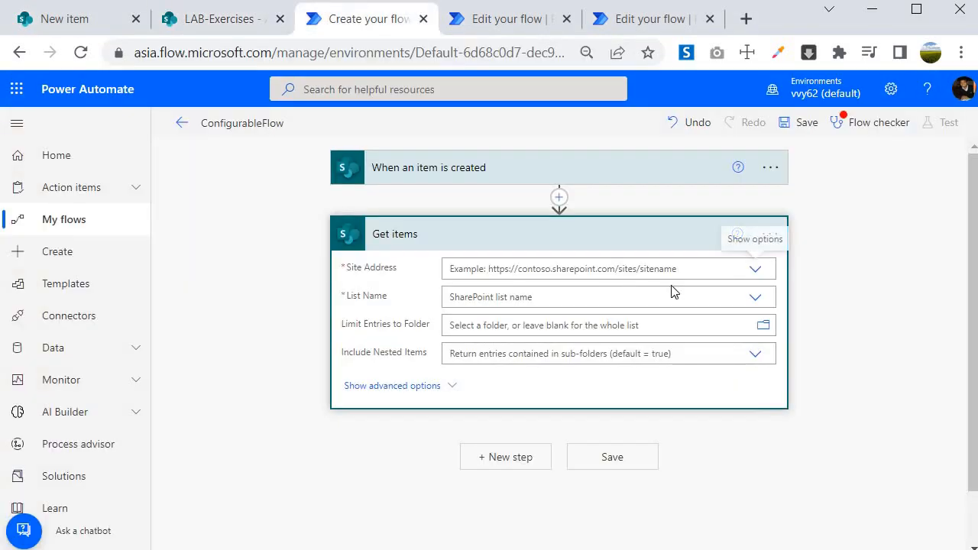
pyautogui.click(757, 268)
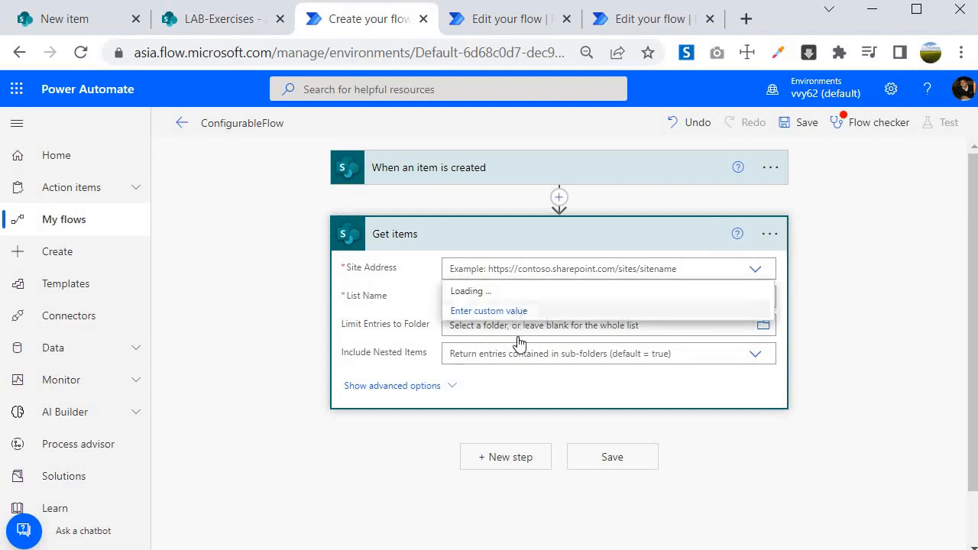
pyautogui.click(530, 264)
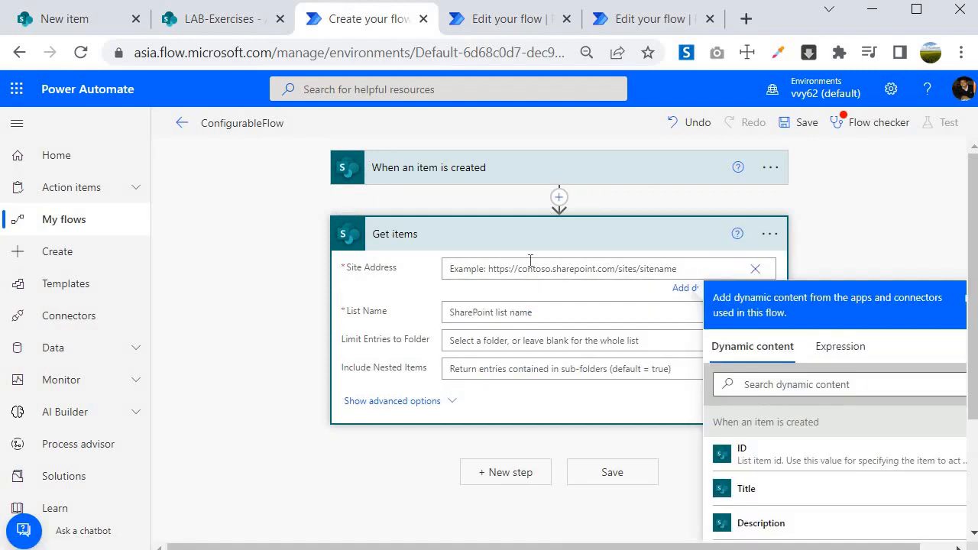
pyautogui.hotkey('ctrl', 'v')
pyautogui.click(504, 312)
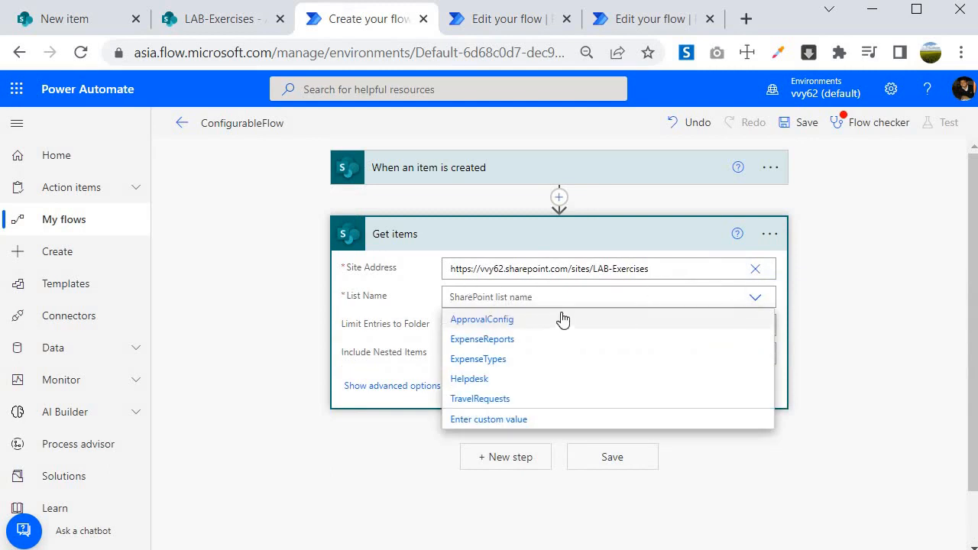
pyautogui.click(500, 321)
# Step: Show the advanced options of Get items and begin its filter query with "Title eq"
pyautogui.click(450, 388)
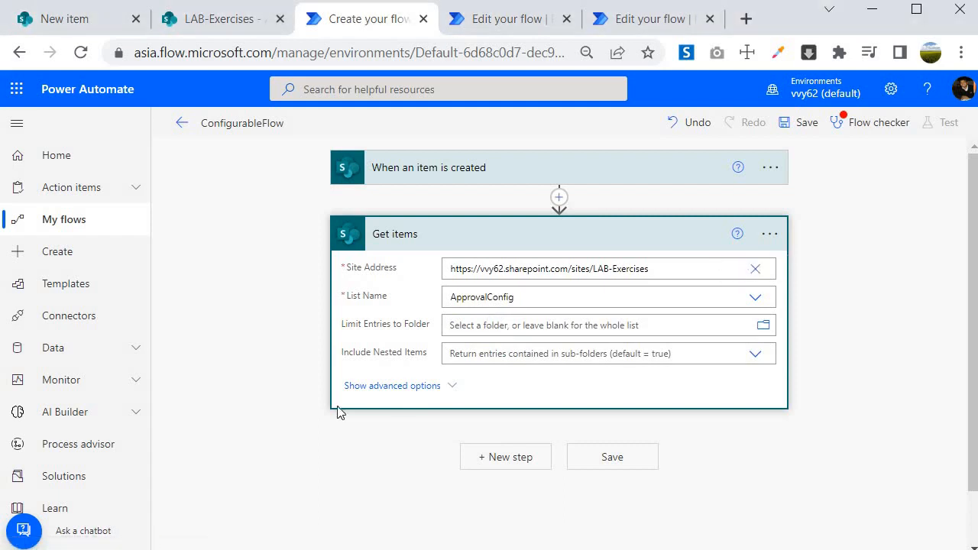
pyautogui.scroll(-1, 468, 313)
pyautogui.click(471, 319)
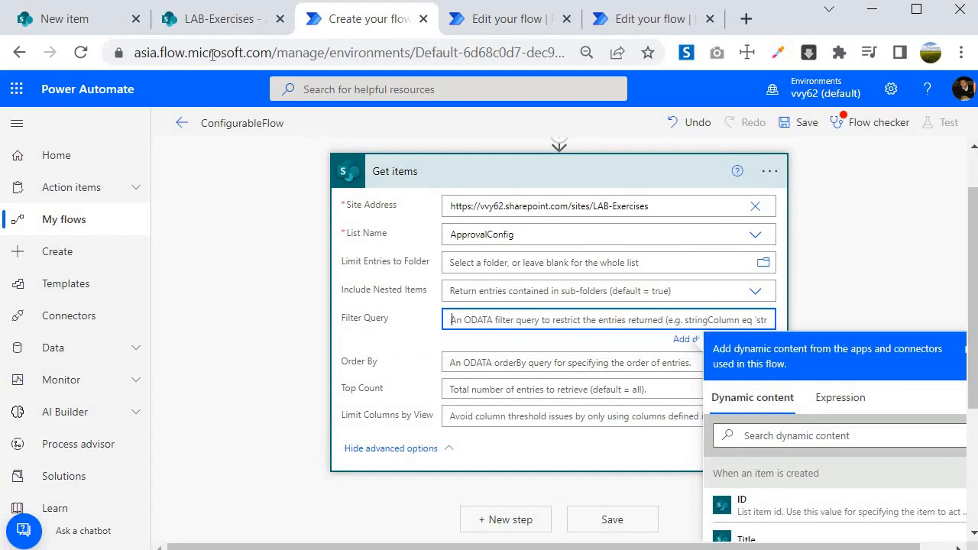
pyautogui.click(196, 23)
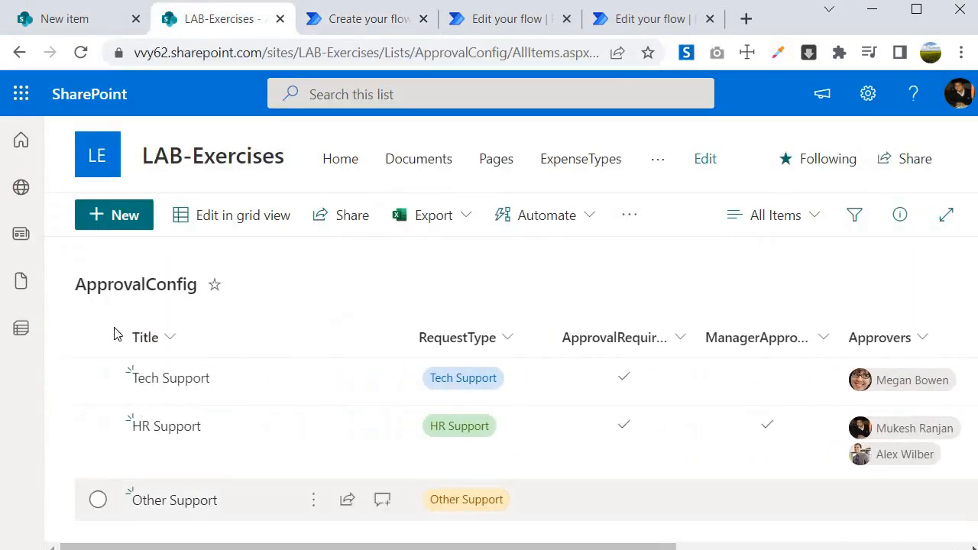
pyautogui.click(67, 20)
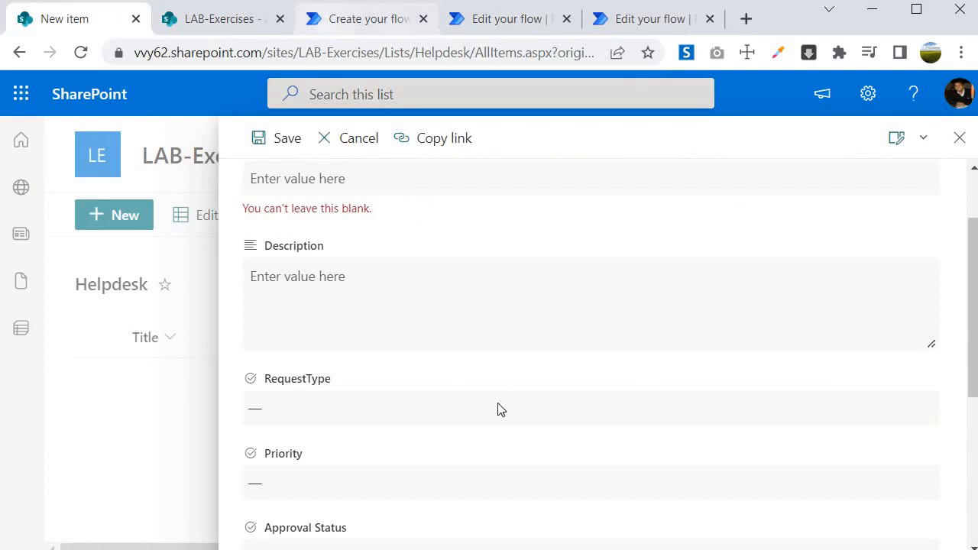
pyautogui.write('Title eq')
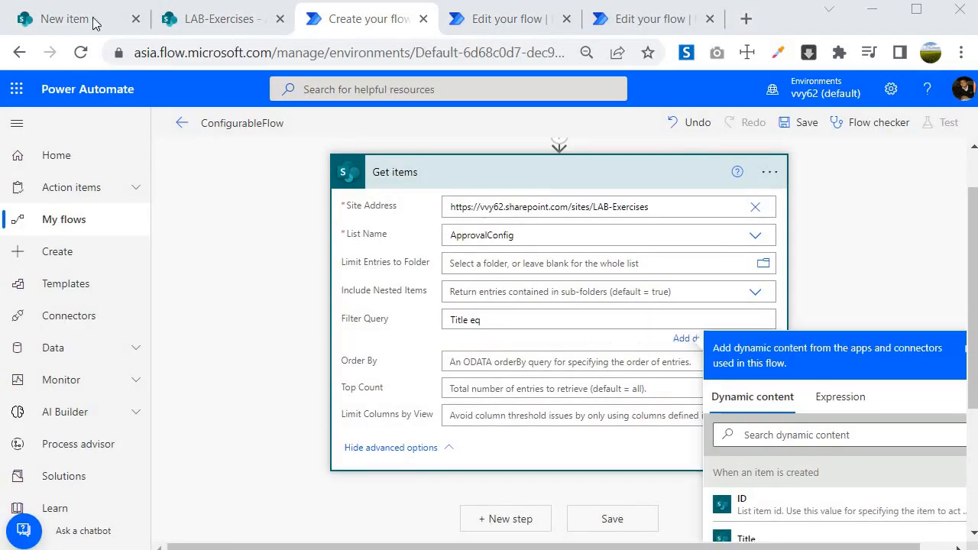
# Step: Check the RequestType options in the Helpdesk form, and complete the filter query with the trigger's RequestType Value enclosed in single quotes
pyautogui.click(67, 18)
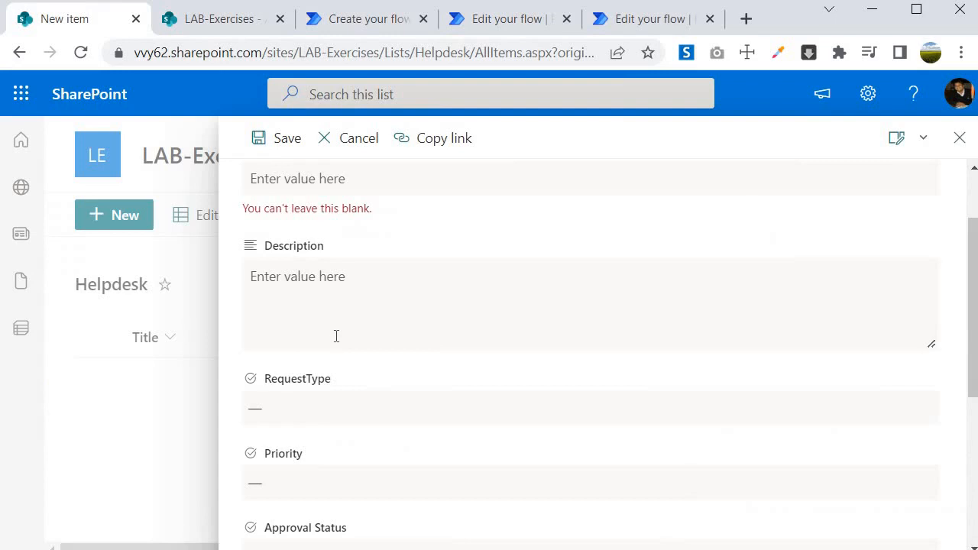
pyautogui.click(346, 407)
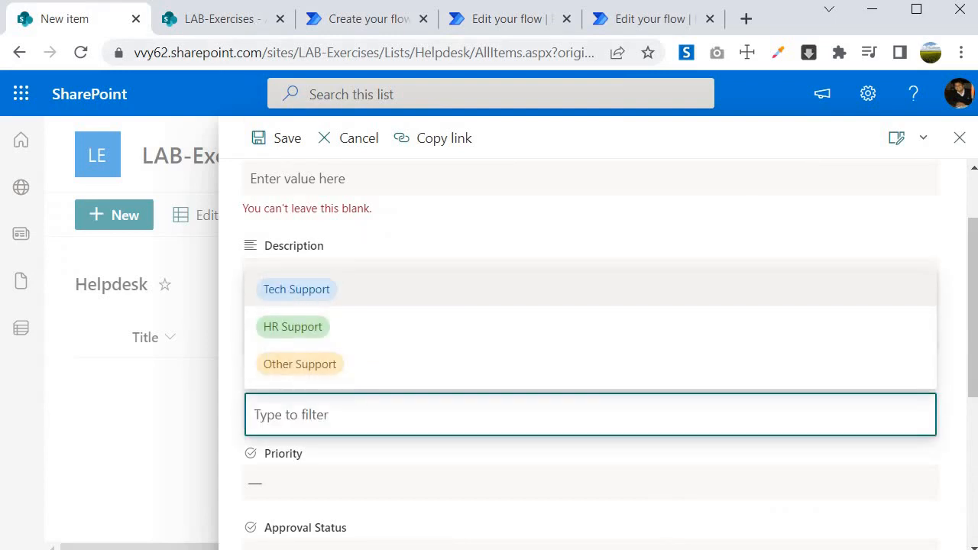
pyautogui.click(351, 18)
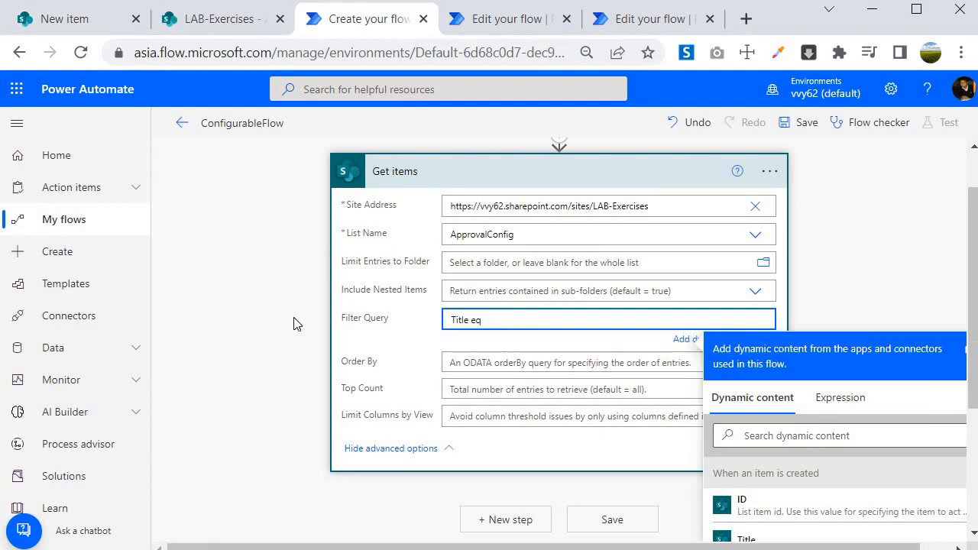
pyautogui.scroll(1, 625, 373)
pyautogui.write("'")
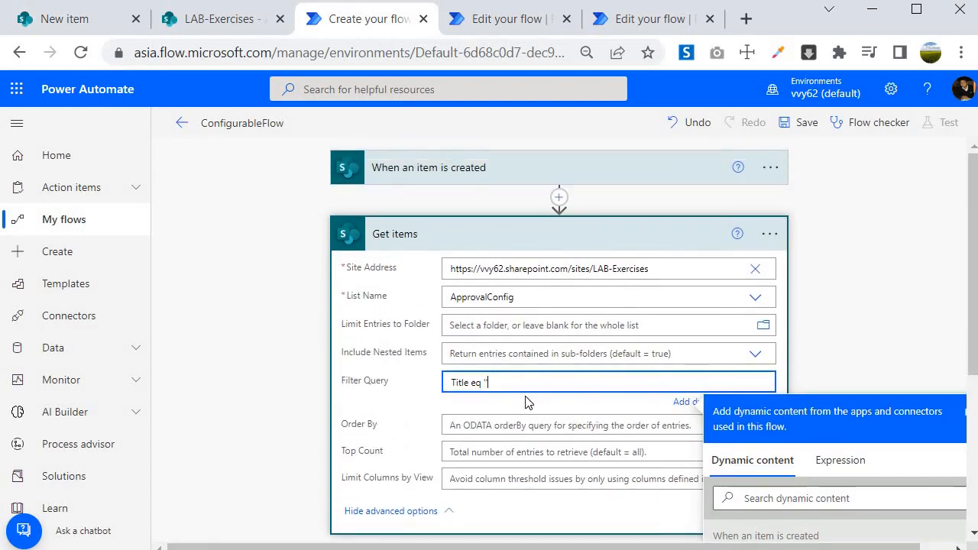
pyautogui.click(734, 498)
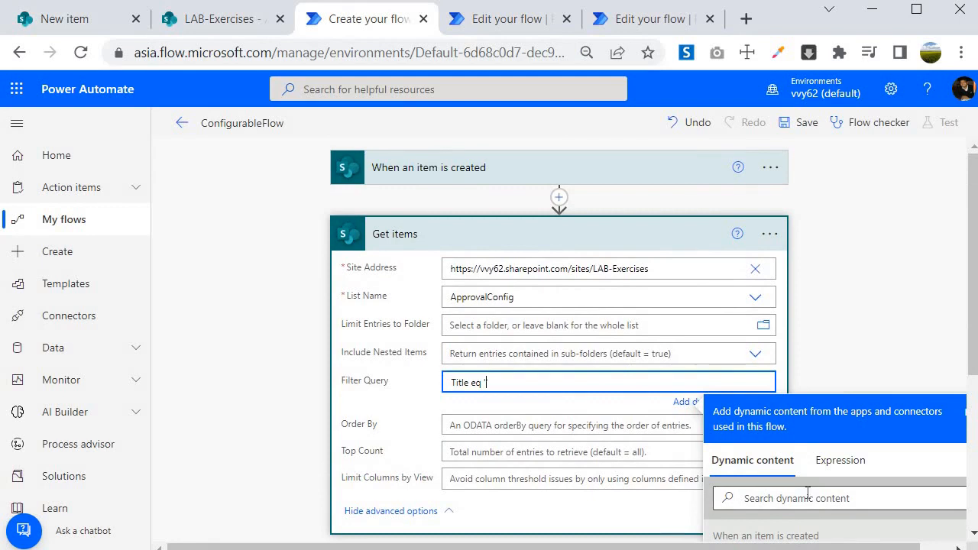
pyautogui.write('Req')
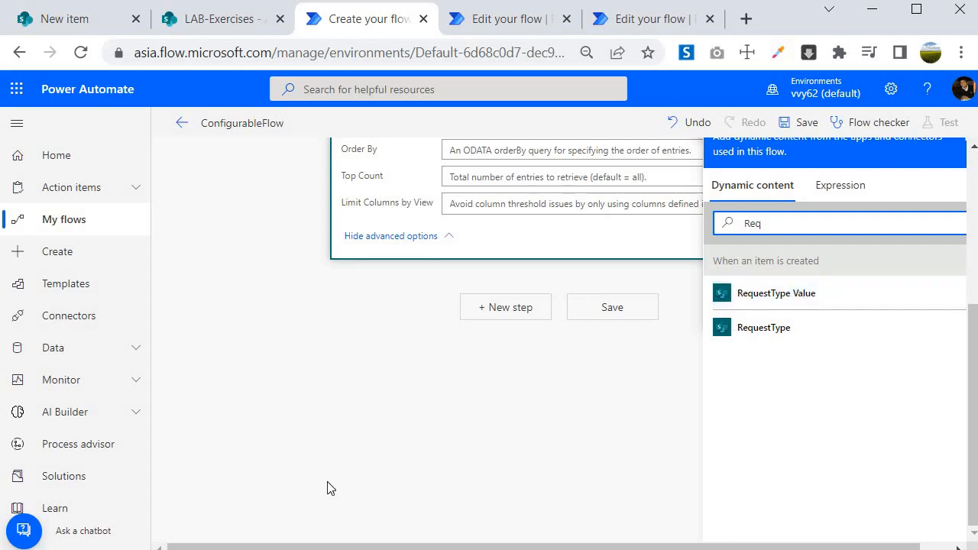
pyautogui.scroll(1, 344, 458)
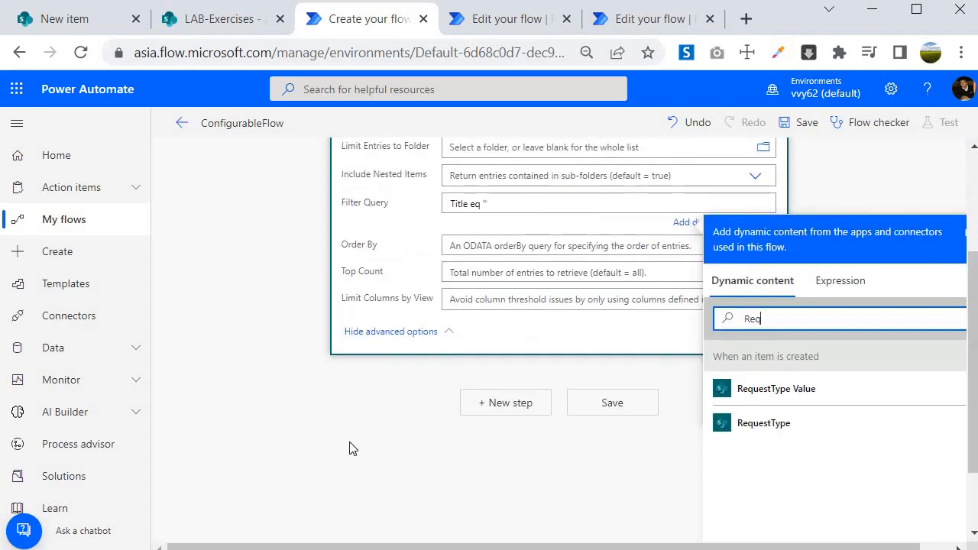
pyautogui.click(484, 201)
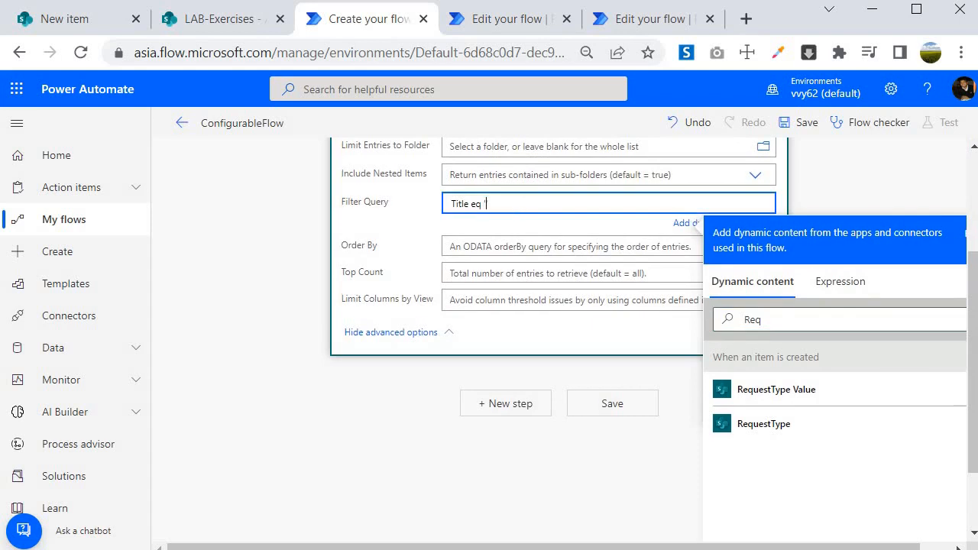
pyautogui.hotkey('alt', 'Tab')
pyautogui.click(537, 201)
pyautogui.write("''")
pyautogui.click(762, 399)
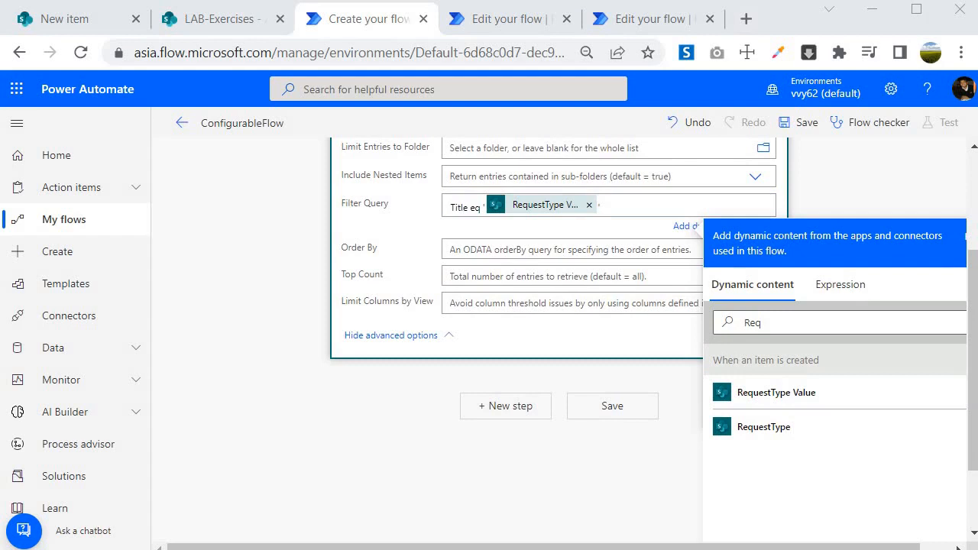
pyautogui.click(402, 402)
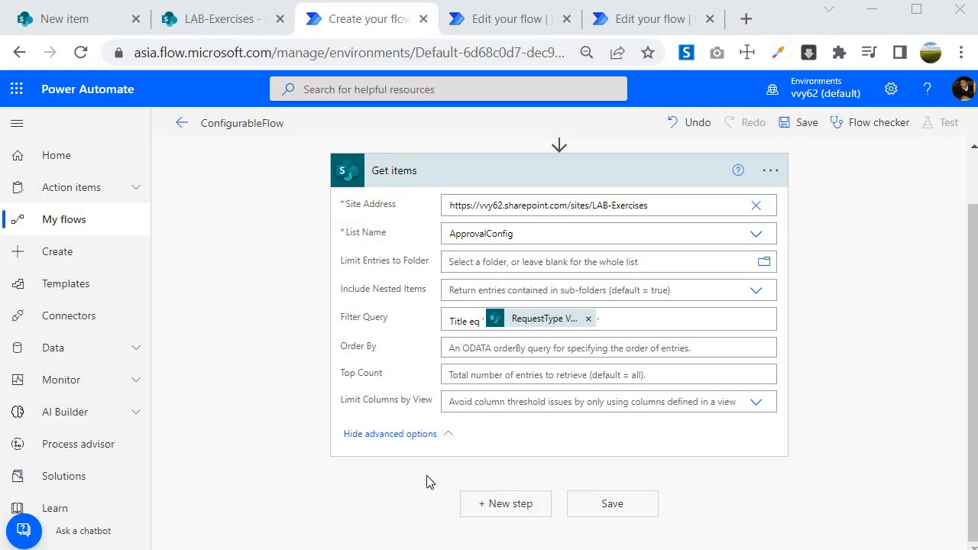
# Step: Add a Compose data operation after Get items and start editing its Inputs
pyautogui.click(522, 504)
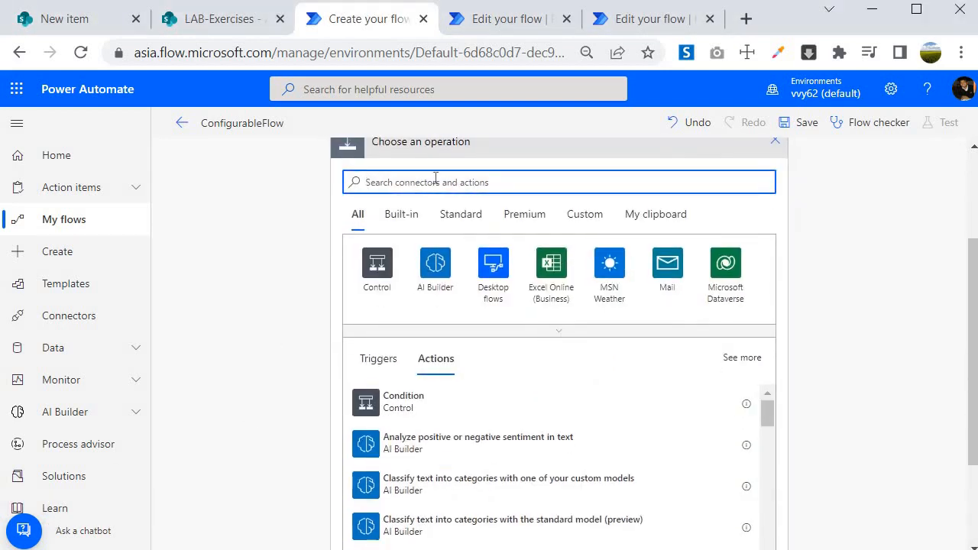
pyautogui.write('compose')
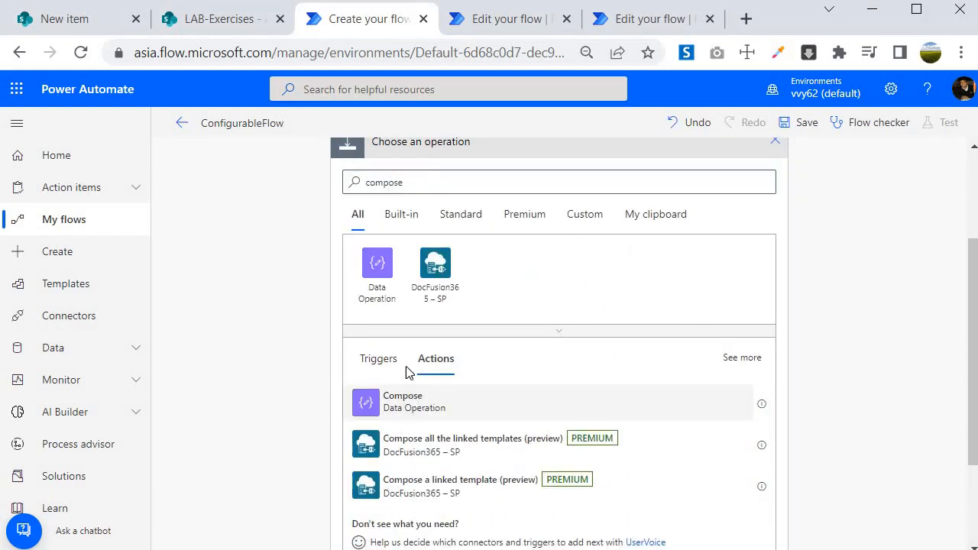
pyautogui.click(405, 399)
pyautogui.click(550, 270)
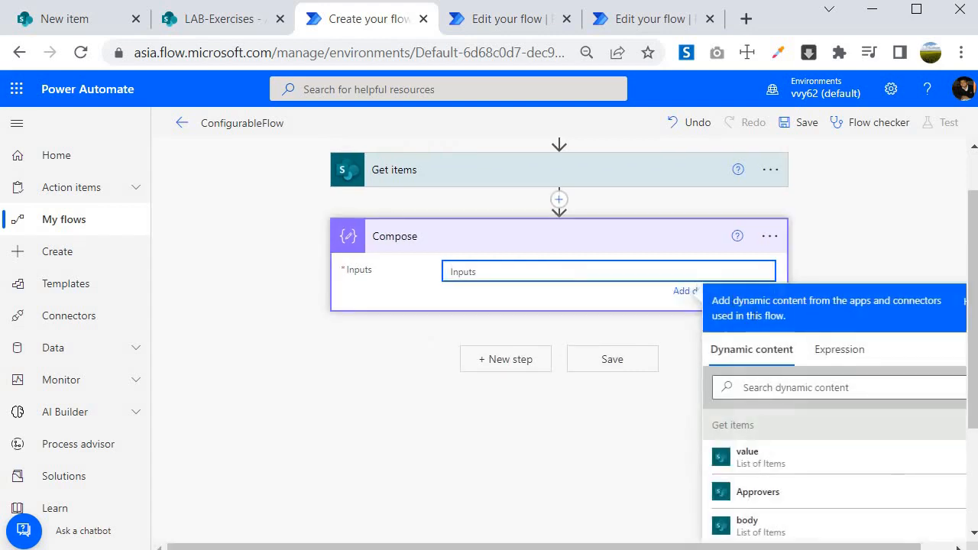
# Step: Set the Compose input to a first() expression that takes the value list from Get items
pyautogui.click(857, 350)
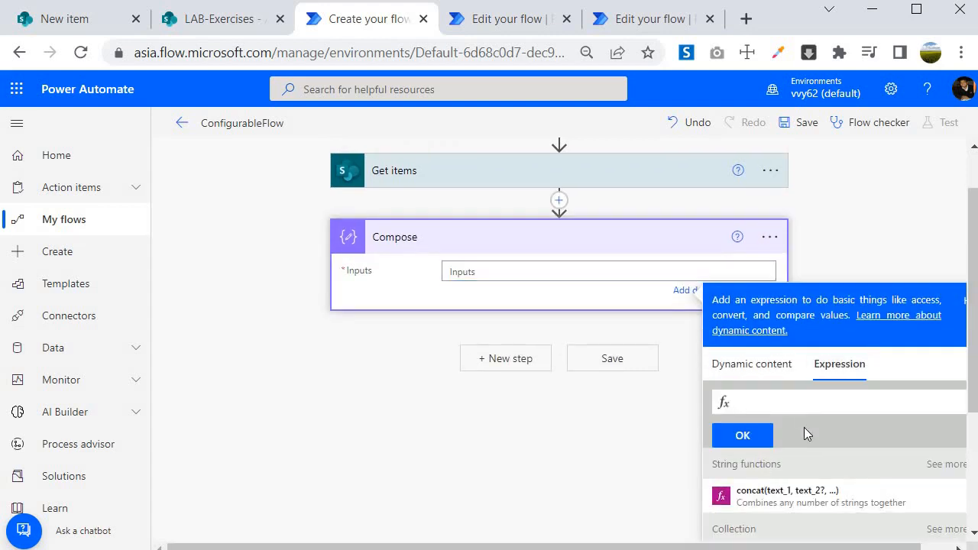
pyautogui.write('first(')
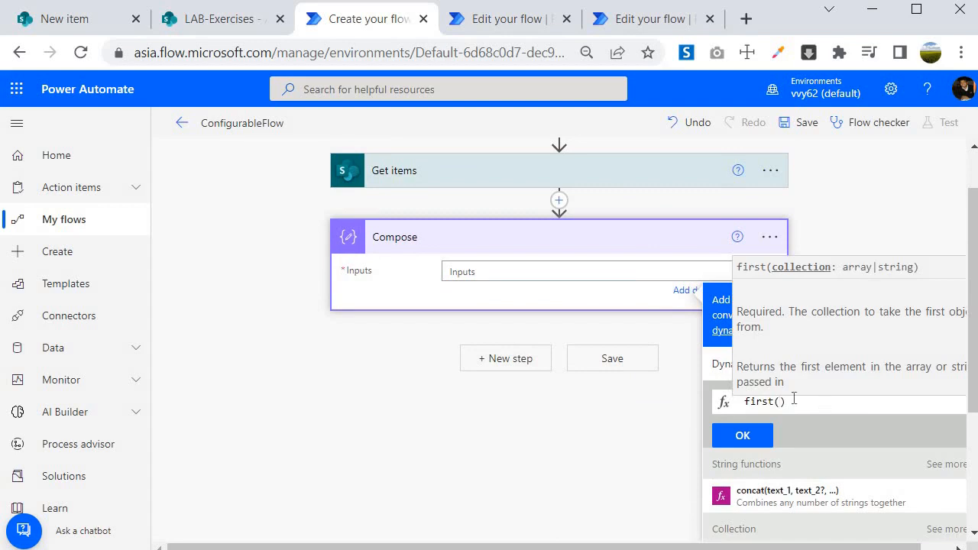
pyautogui.click(722, 364)
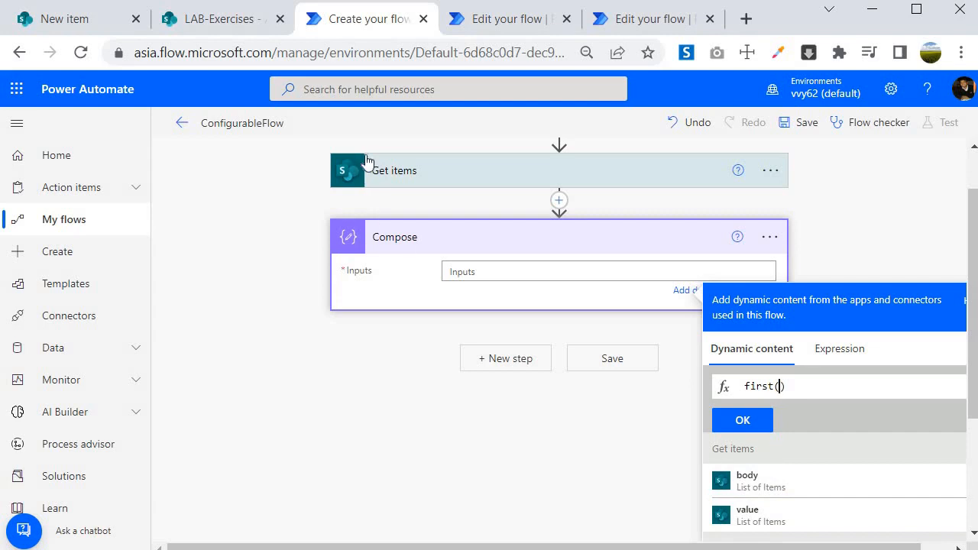
pyautogui.click(756, 527)
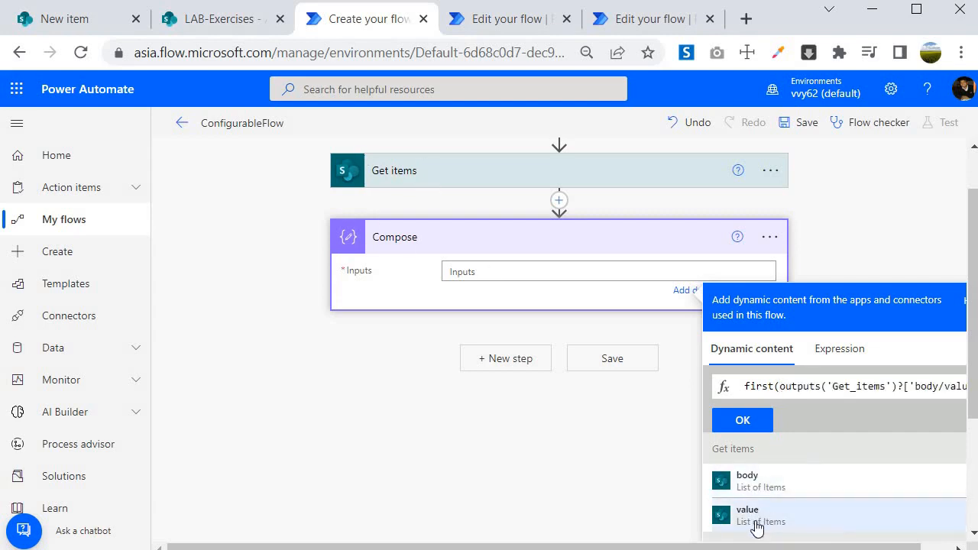
pyautogui.click(753, 421)
# Step: Rename the Compose action as ApprovalInformation and collapse it
pyautogui.click(785, 229)
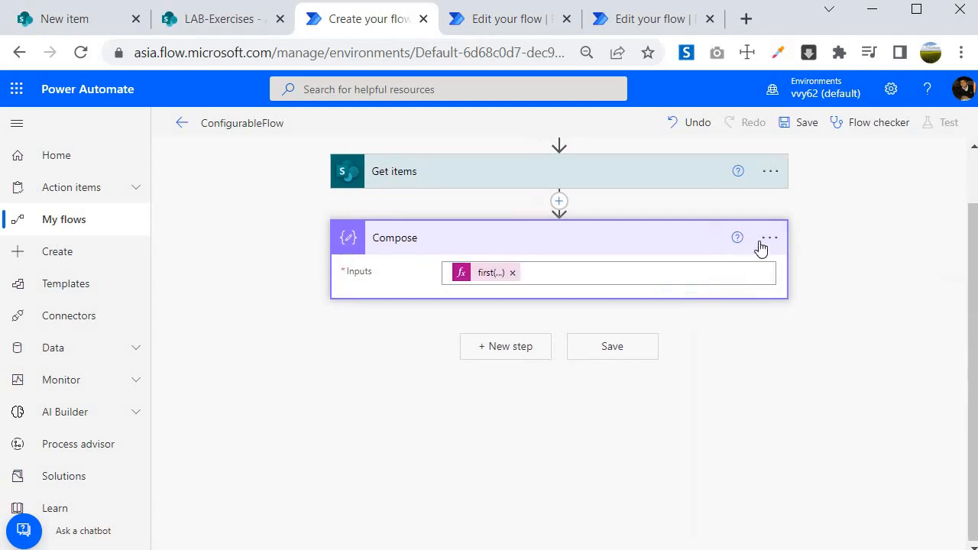
pyautogui.click(565, 246)
pyautogui.write('Approval')
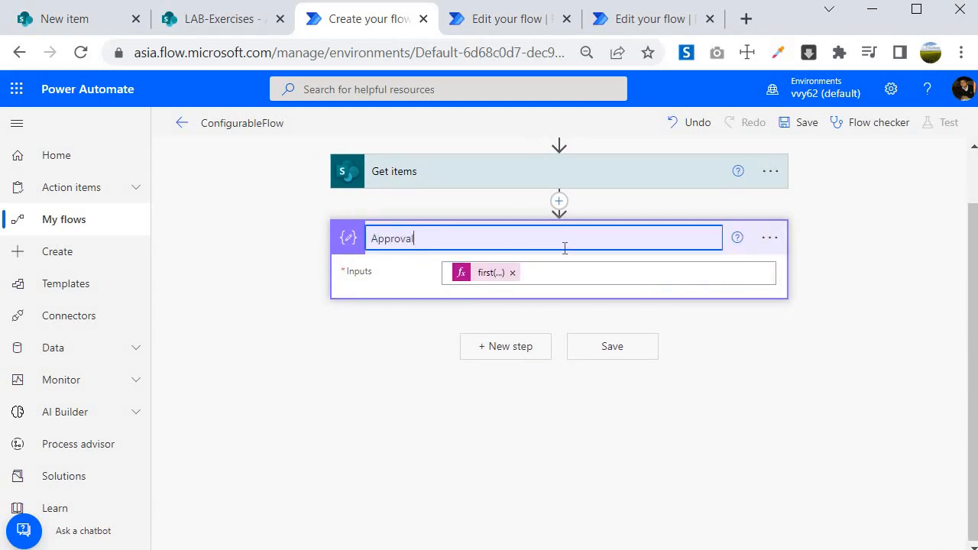
pyautogui.write('Information')
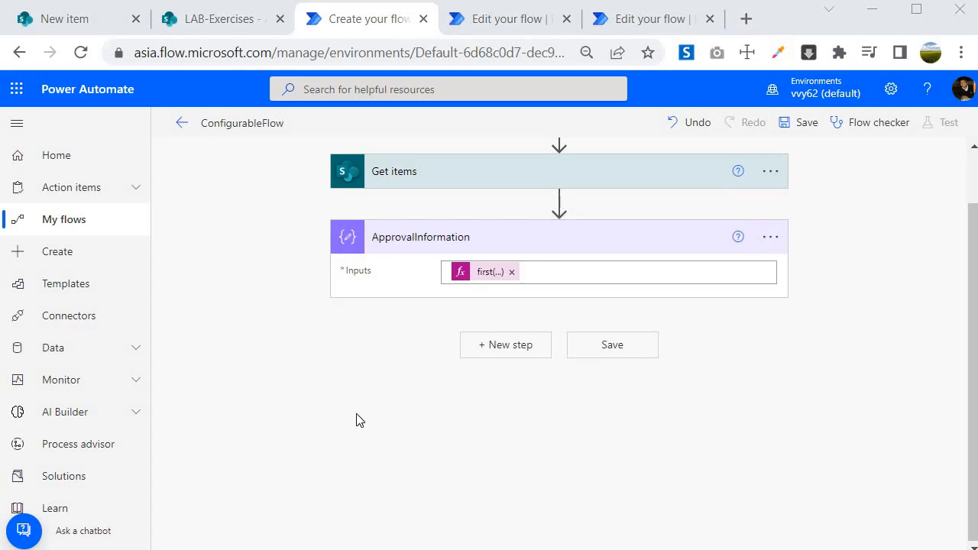
pyautogui.click(429, 243)
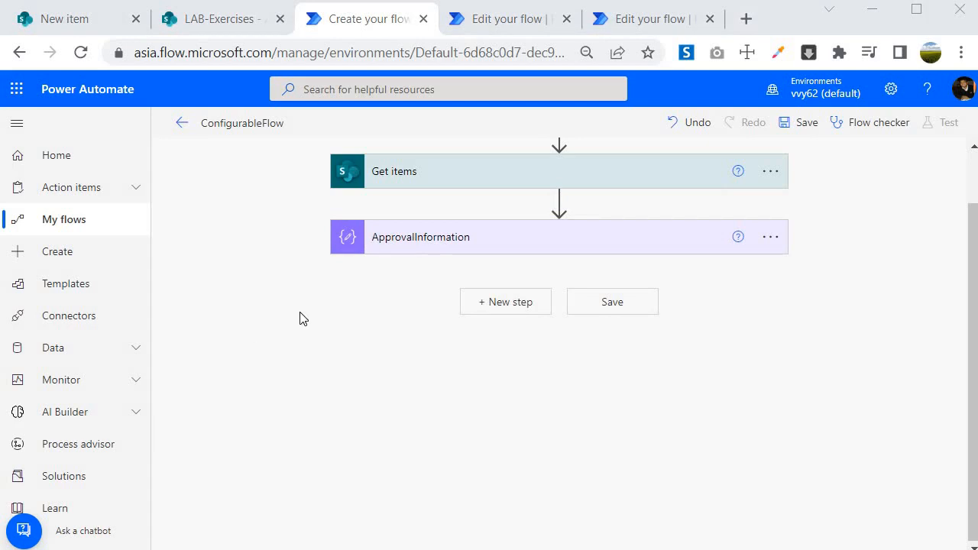
# Step: Add a Condition control after ApprovalInformation
pyautogui.click(503, 310)
pyautogui.scroll(-2, 390, 380)
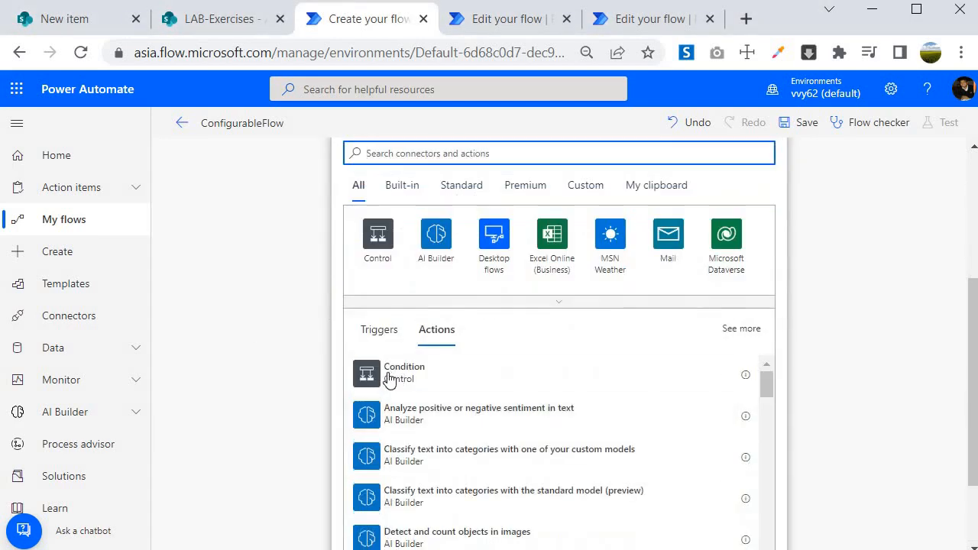
pyautogui.click(390, 379)
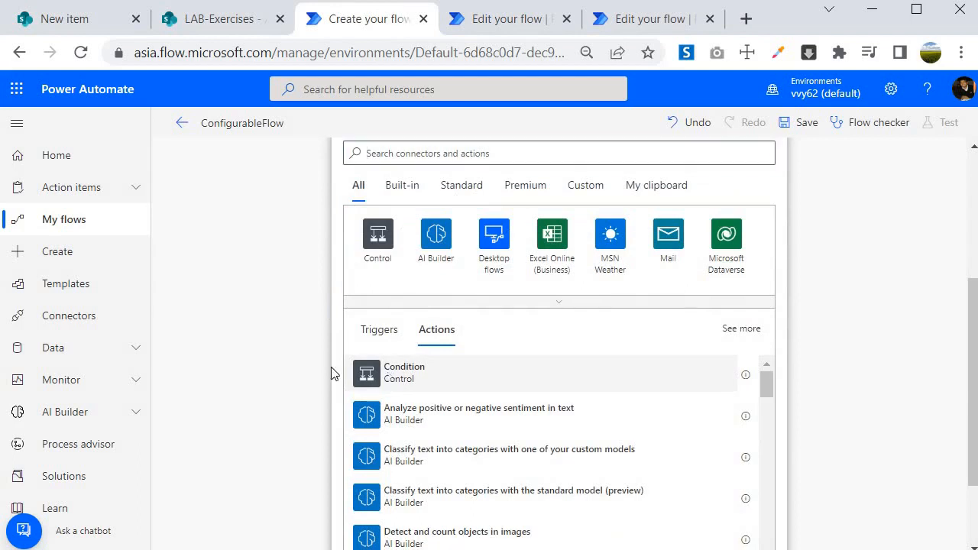
pyautogui.click(482, 268)
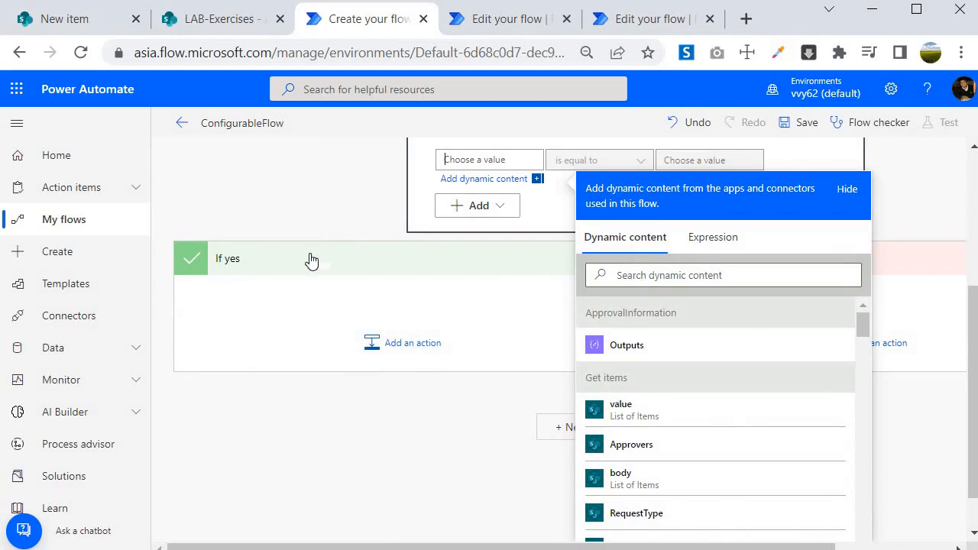
pyautogui.click(409, 393)
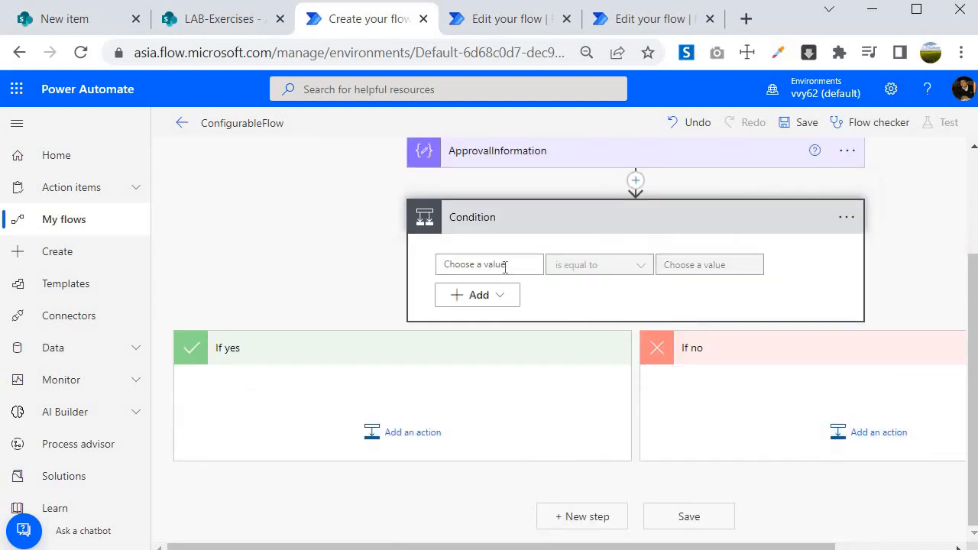
# Step: Examine the approval-required settings in the ApprovalConfig list and return to the empty Condition in ConfigurableFlow
pyautogui.click(504, 264)
pyautogui.scroll(2, 295, 283)
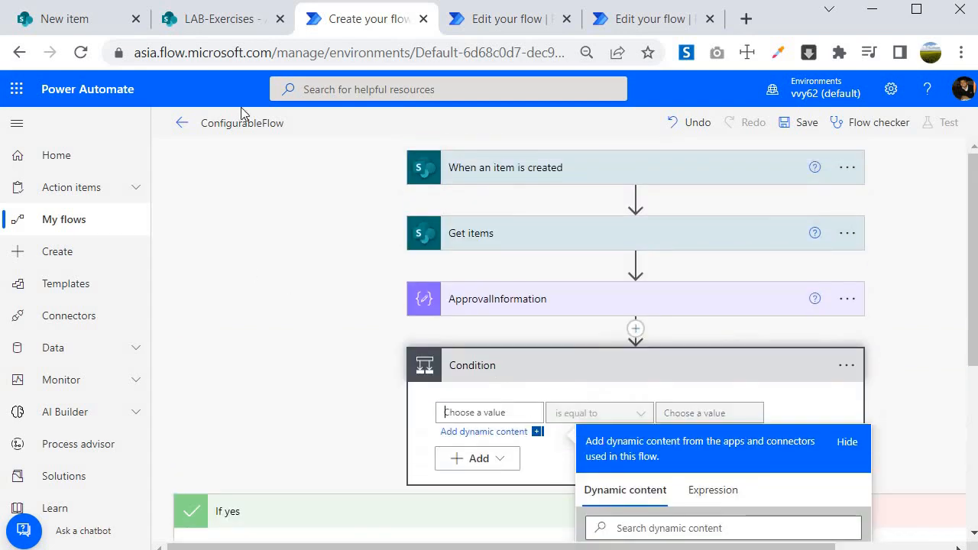
pyautogui.click(200, 22)
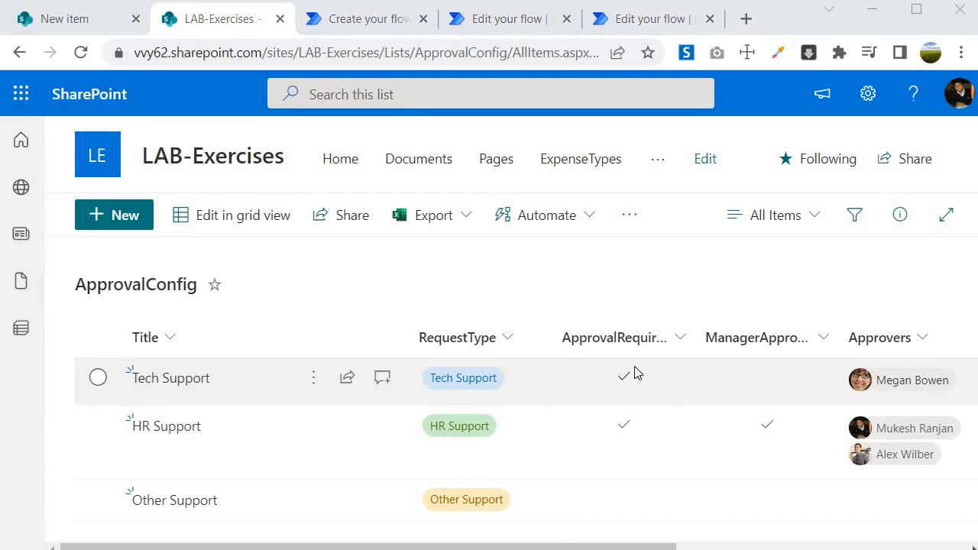
pyautogui.click(336, 18)
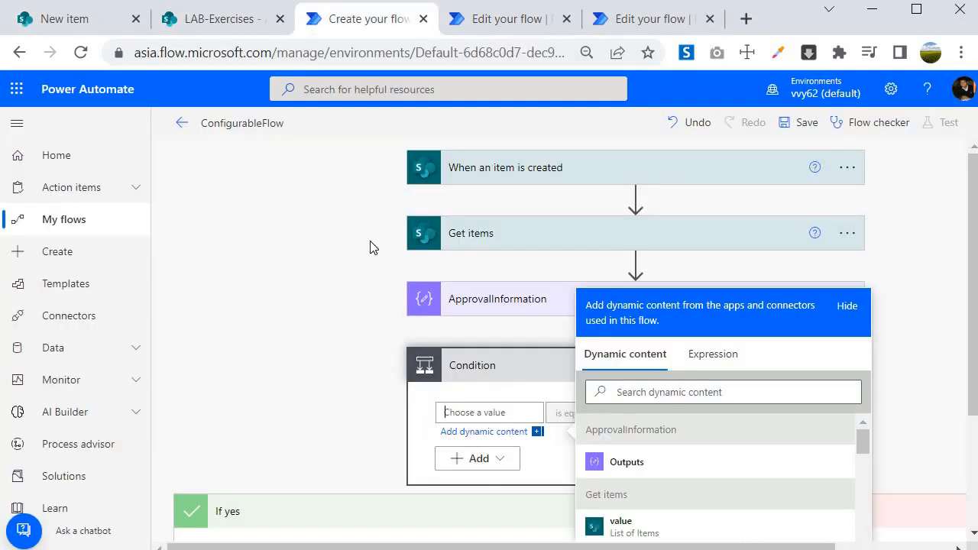
pyautogui.click(850, 305)
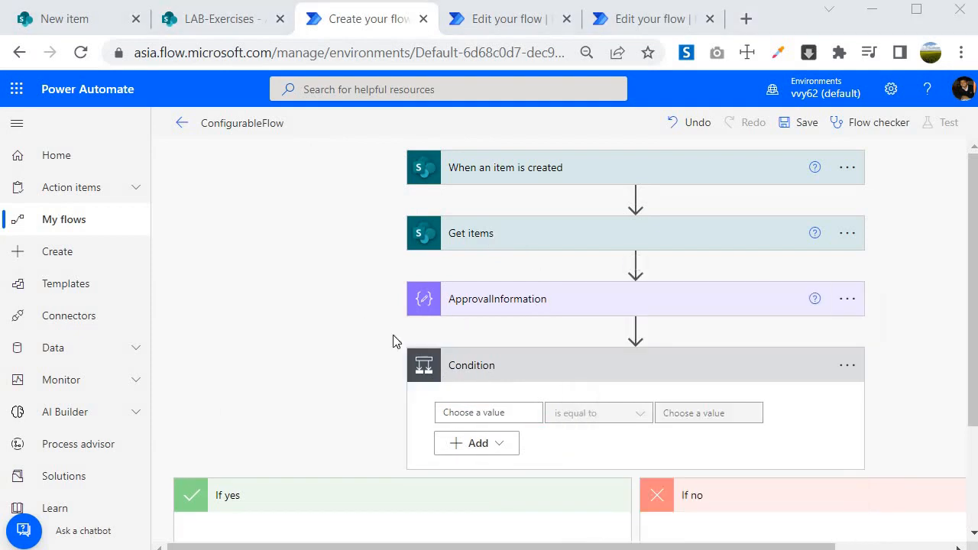
pyautogui.scroll(-1, 601, 191)
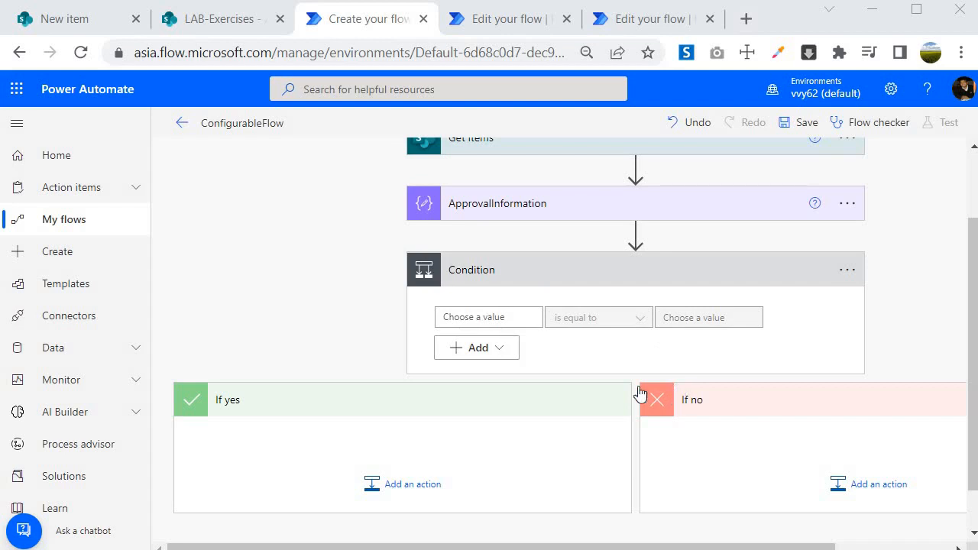
# Step: Set the Condition's first value to the expression outputs('ApprovalInformation')['ApprovalRequired']
pyautogui.click(478, 321)
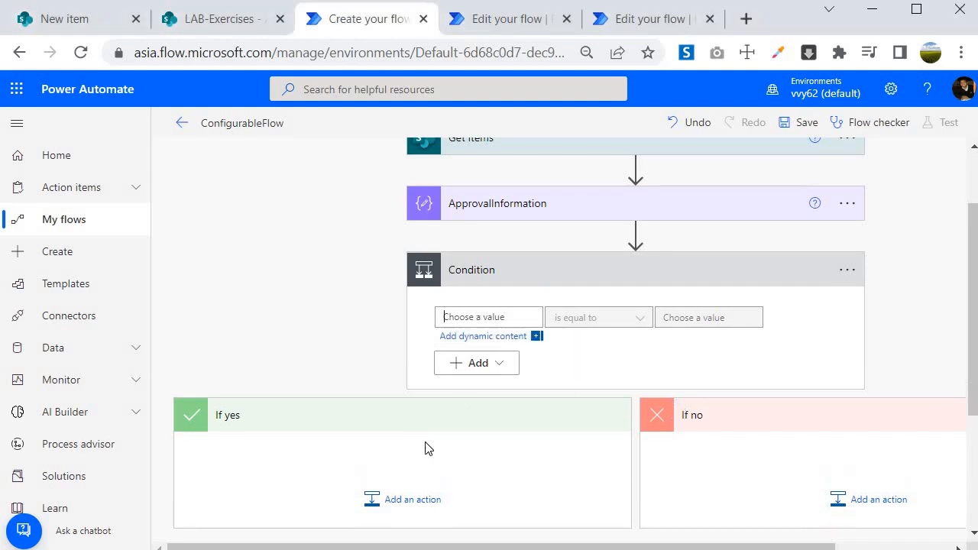
pyautogui.click(703, 405)
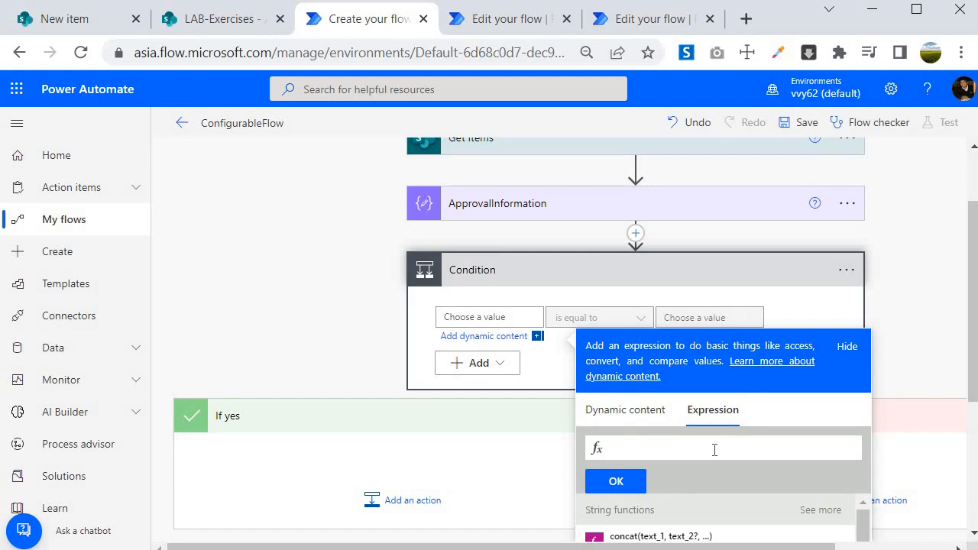
pyautogui.write('outputs(')
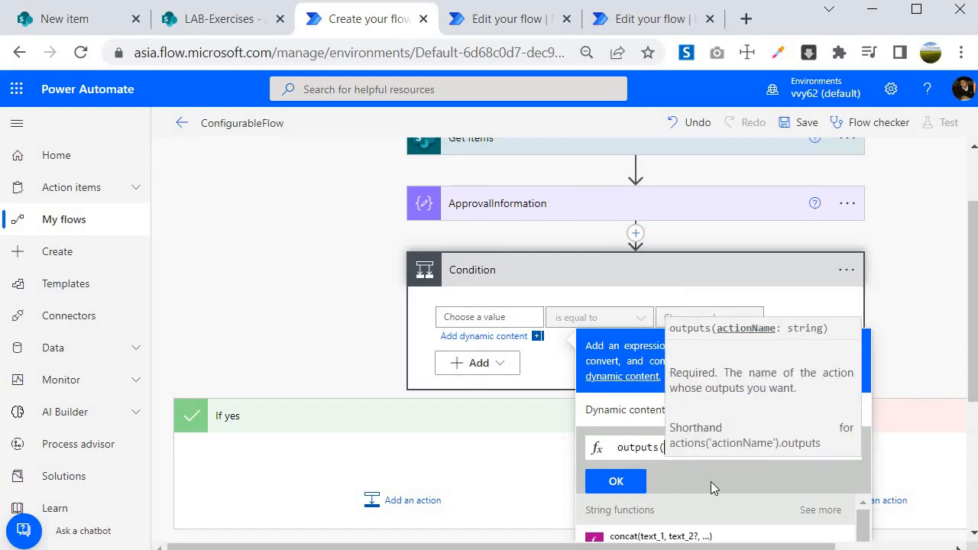
pyautogui.write("'")
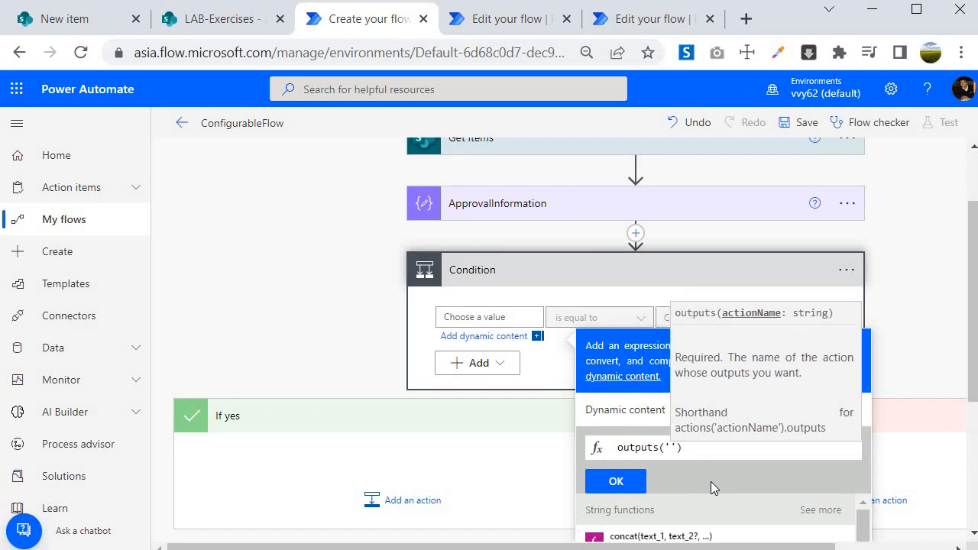
pyautogui.write('Approval')
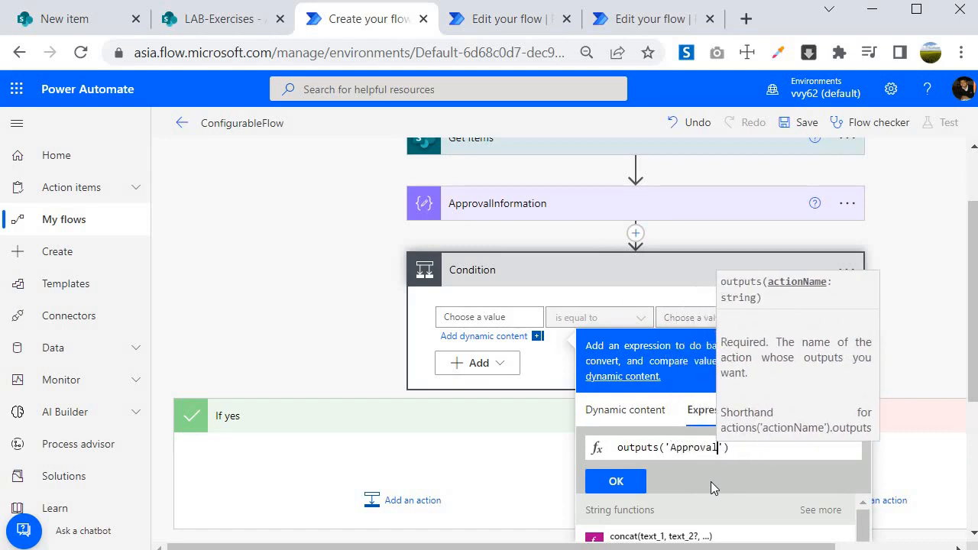
pyautogui.write('Information')
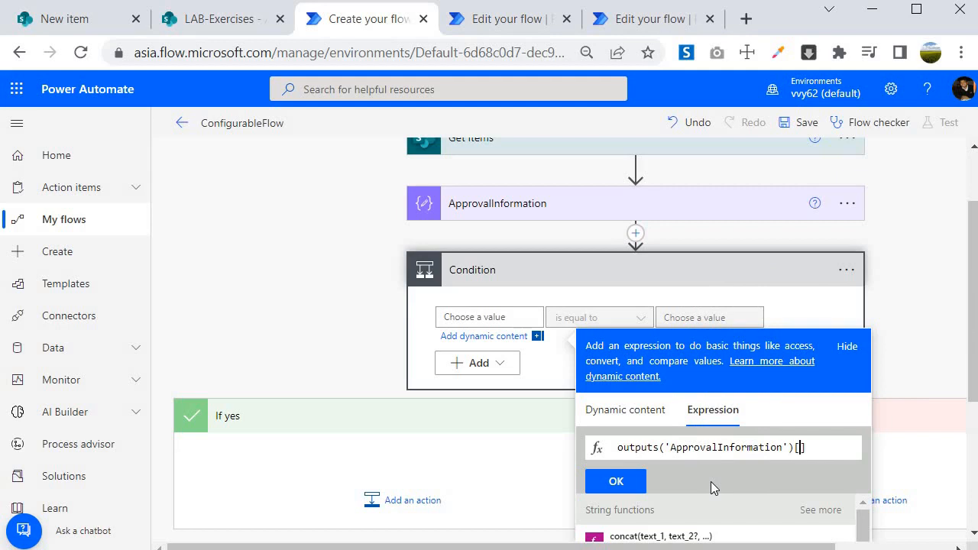
pyautogui.click(229, 20)
pyautogui.click(349, 23)
pyautogui.write('ApprovalRequired')
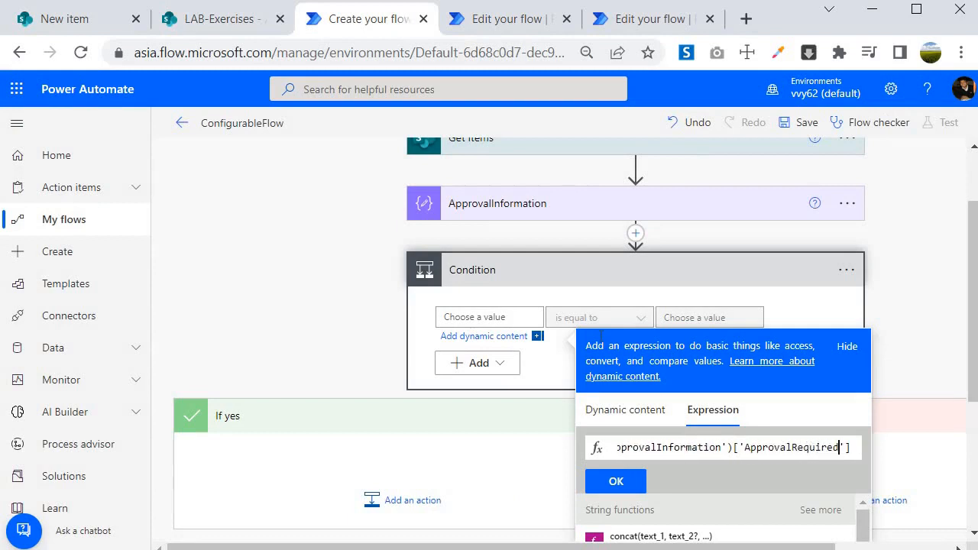
pyautogui.click(218, 23)
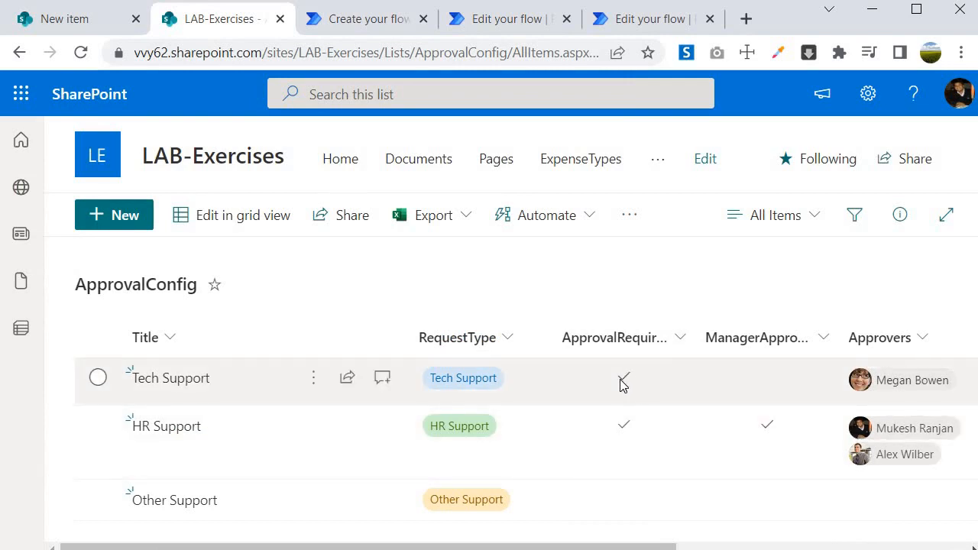
pyautogui.click(348, 22)
pyautogui.click(616, 481)
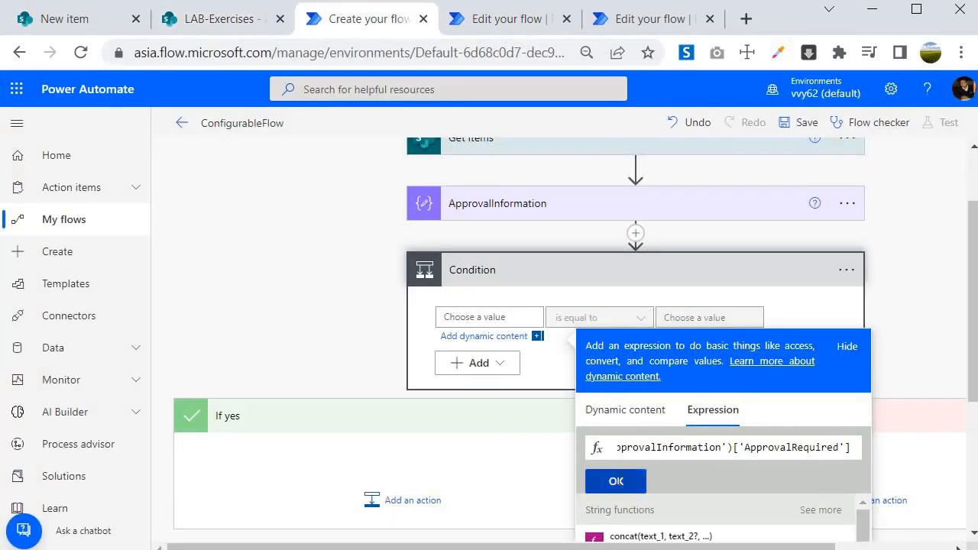
# Step: Set the Condition's comparison value to the expression true, keeping the is equal to operator
pyautogui.click(696, 317)
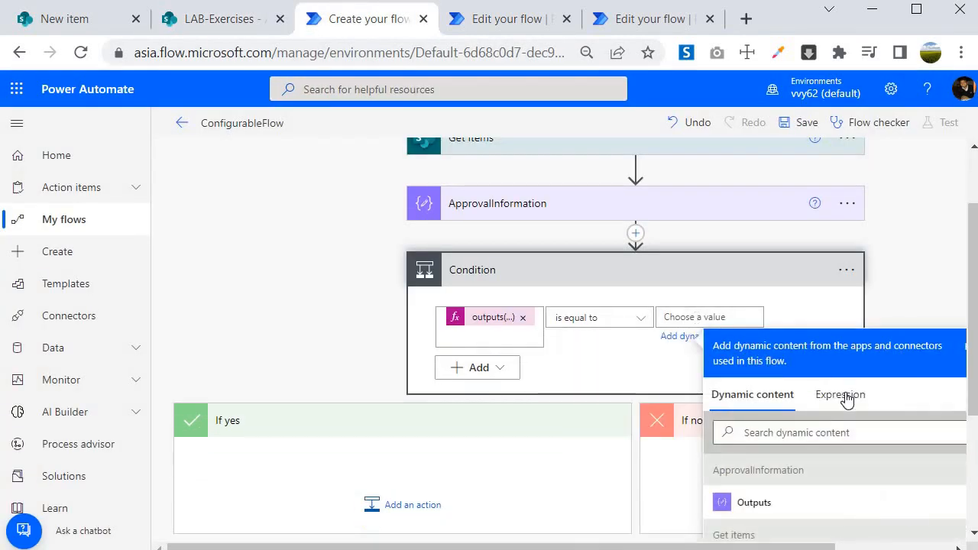
pyautogui.click(840, 395)
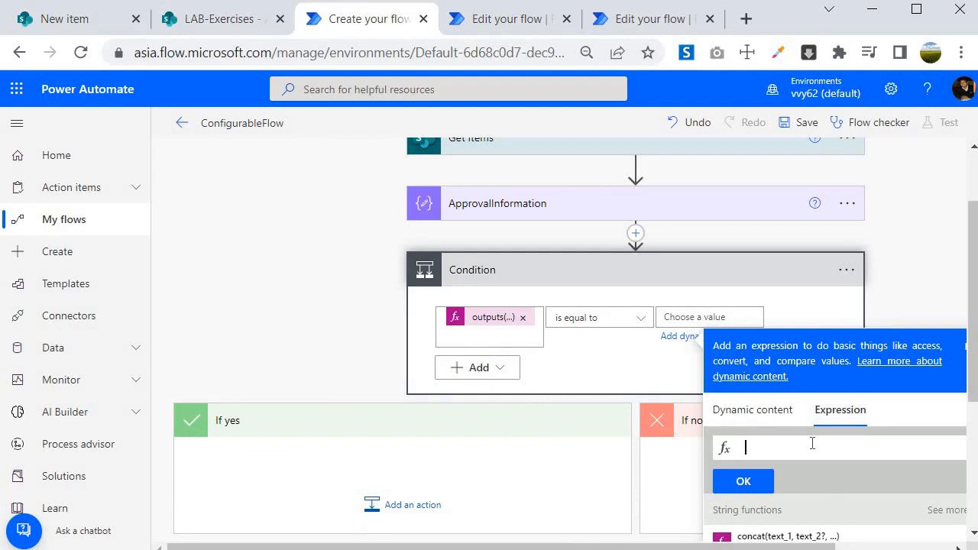
pyautogui.write('tre')
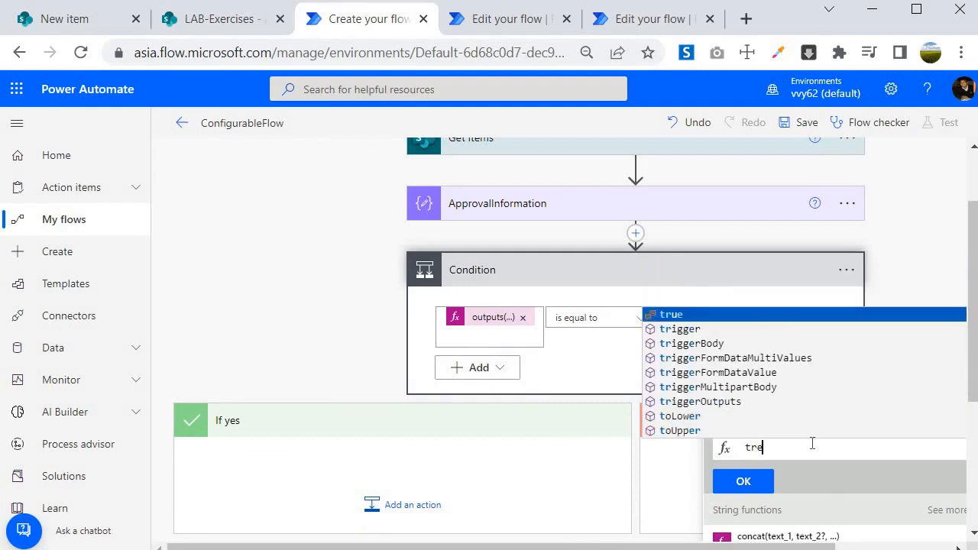
pyautogui.press('Return')
pyautogui.click(737, 481)
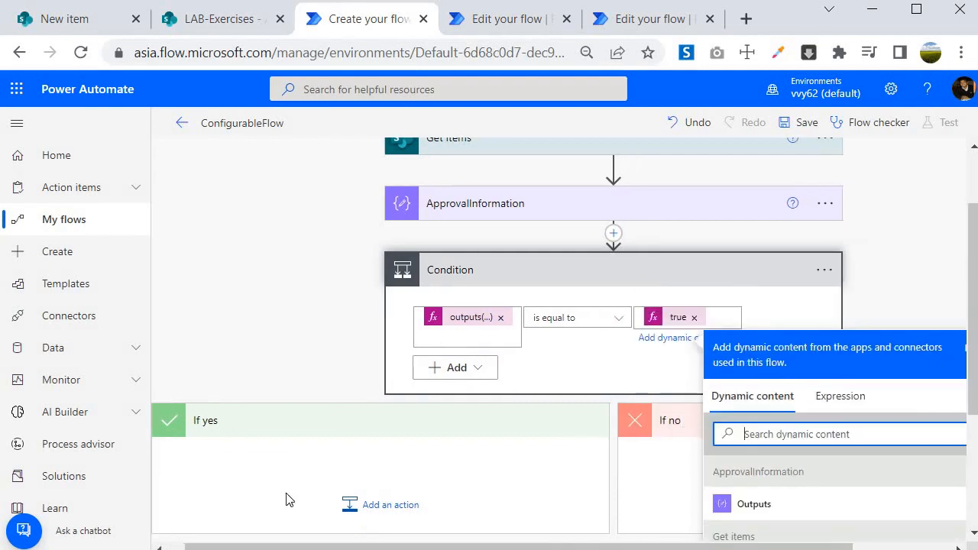
pyautogui.click(676, 250)
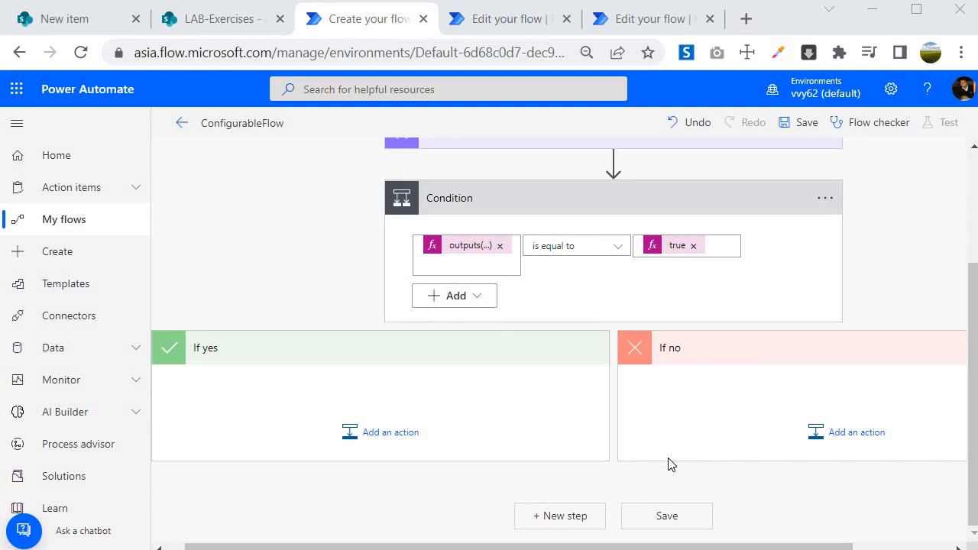
# Step: Add a SharePoint Update item action to the Condition's If no branch
pyautogui.moveTo(720, 547); pyautogui.dragTo(818, 547)
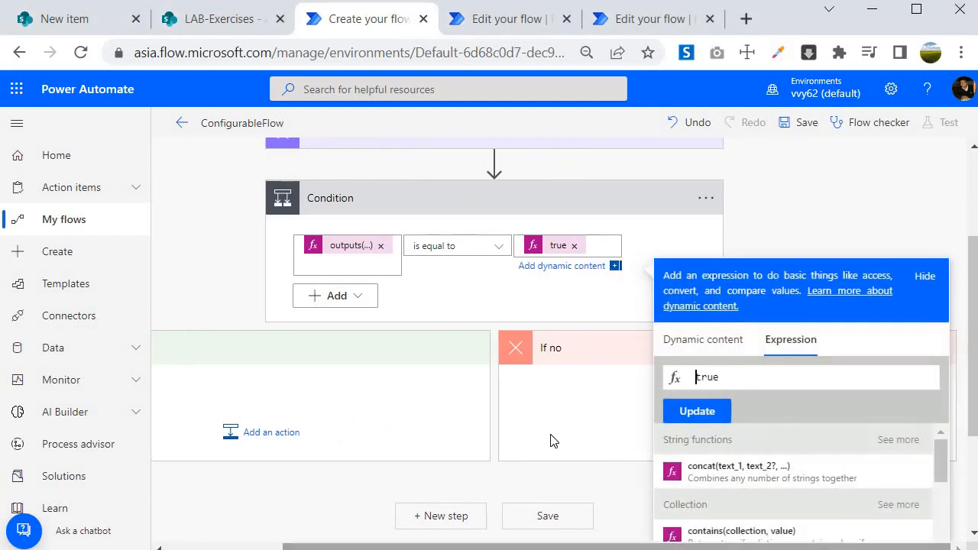
pyautogui.click(554, 440)
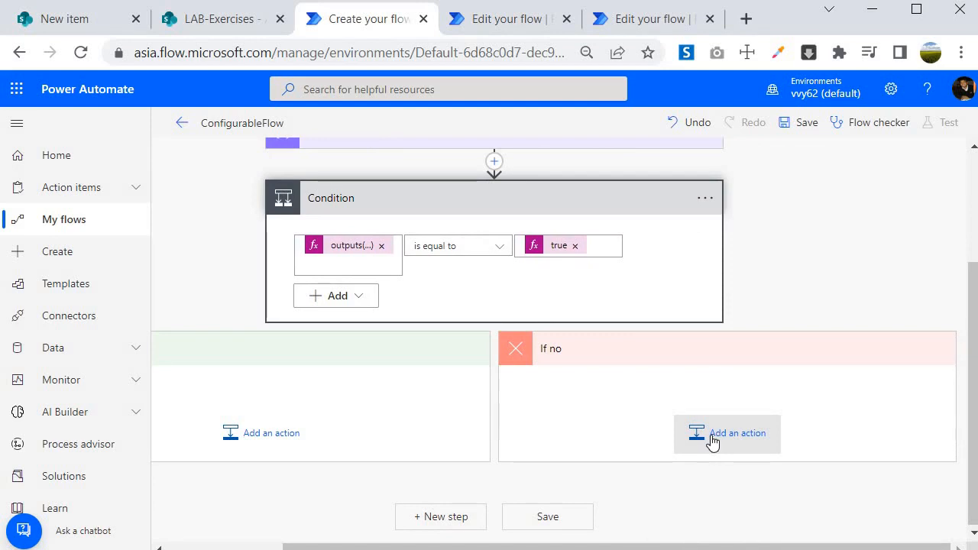
pyautogui.click(712, 442)
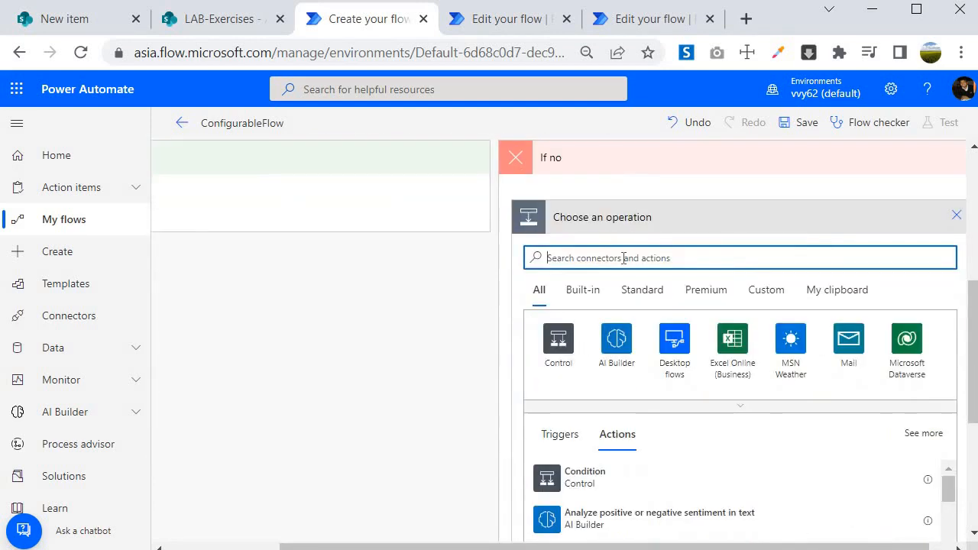
pyautogui.write('update it')
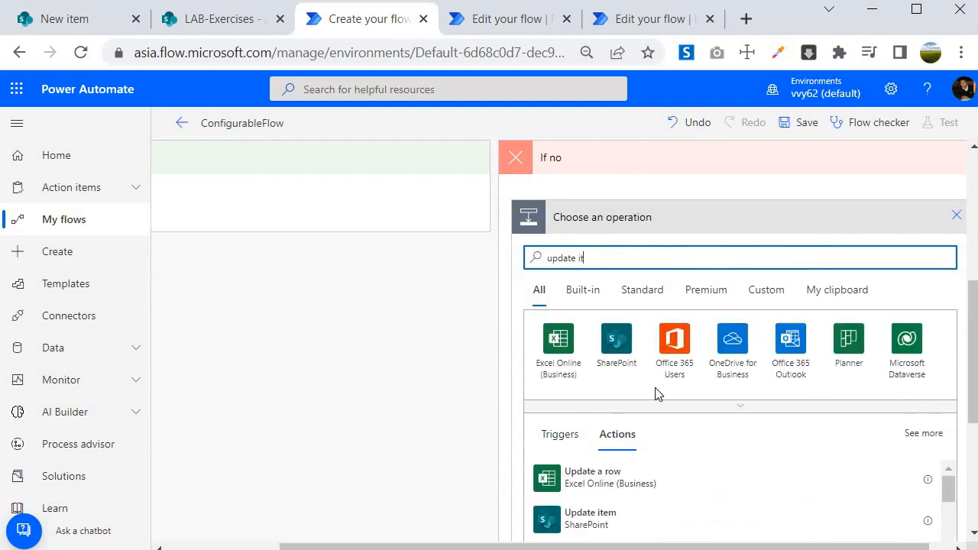
pyautogui.click(612, 513)
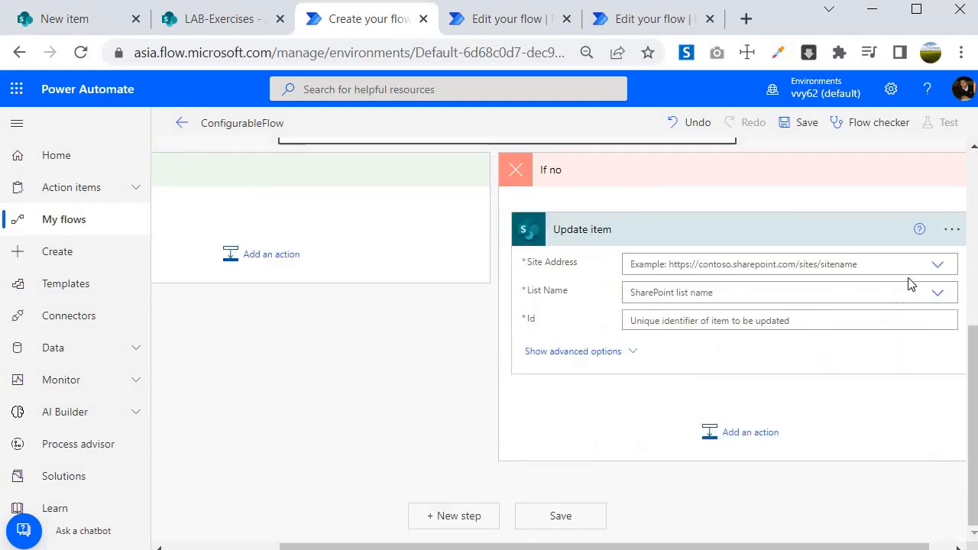
pyautogui.click(212, 13)
pyautogui.moveTo(139, 52); pyautogui.dragTo(375, 54)
pyautogui.hotkey('ctrl', 'c')
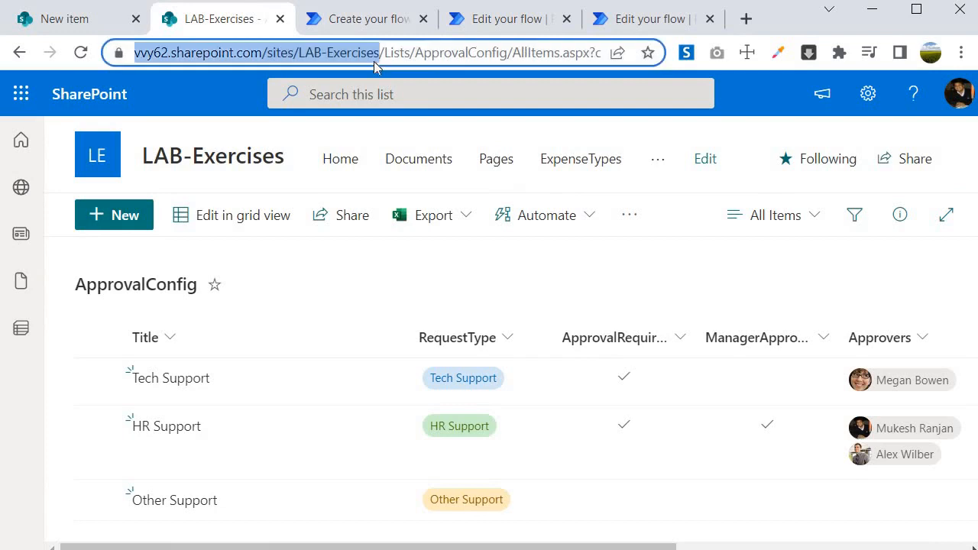
pyautogui.hotkey('ctrl', 'Tab')
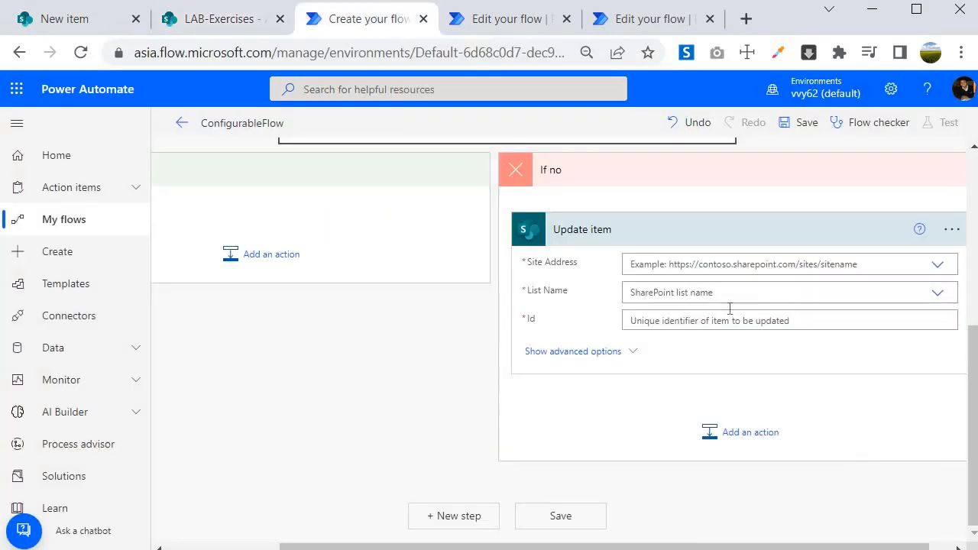
pyautogui.click(939, 266)
pyautogui.click(909, 291)
pyautogui.click(939, 266)
pyautogui.click(699, 306)
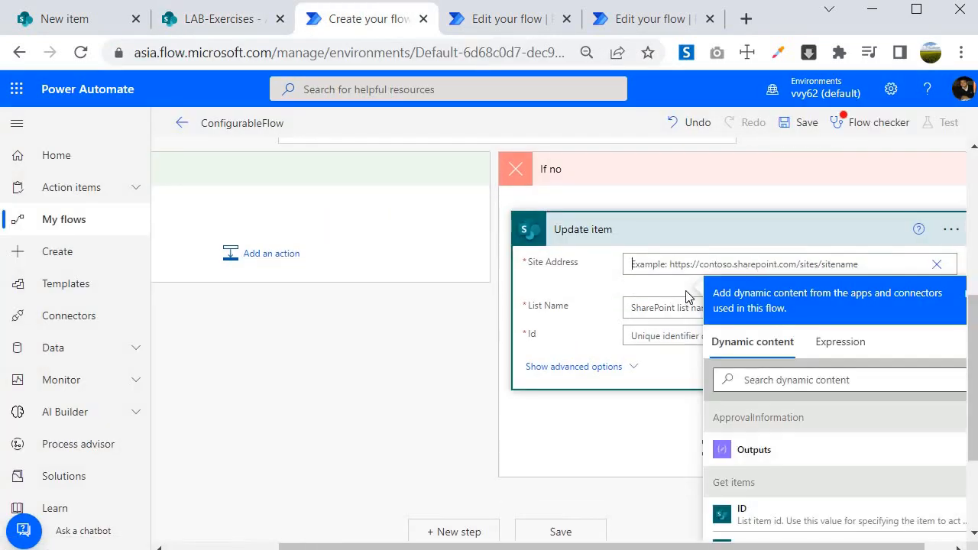
pyautogui.hotkey('ctrl', 'v')
pyautogui.click(664, 307)
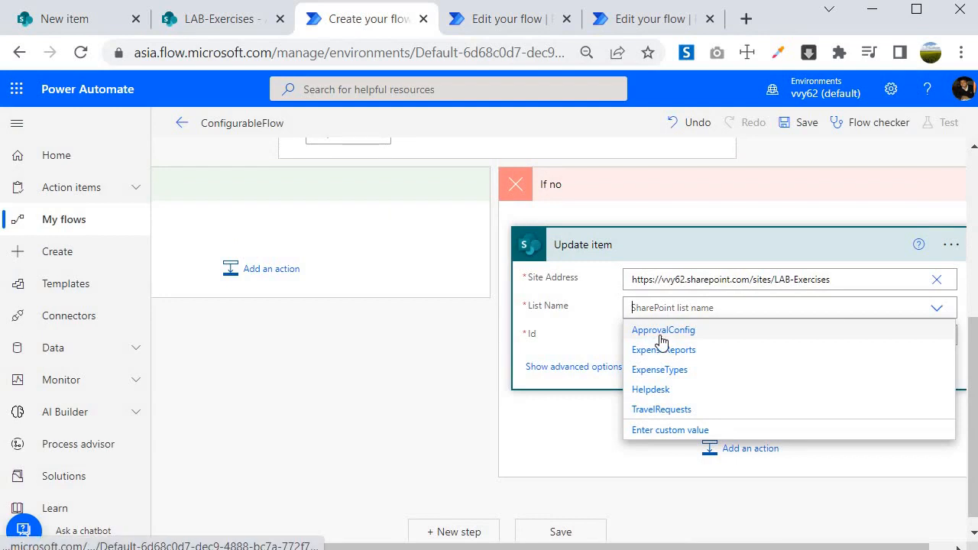
pyautogui.click(651, 389)
# Step: Fill Update item's Id with the dynamic ID value and its Title with Title from When an item is created
pyautogui.click(730, 336)
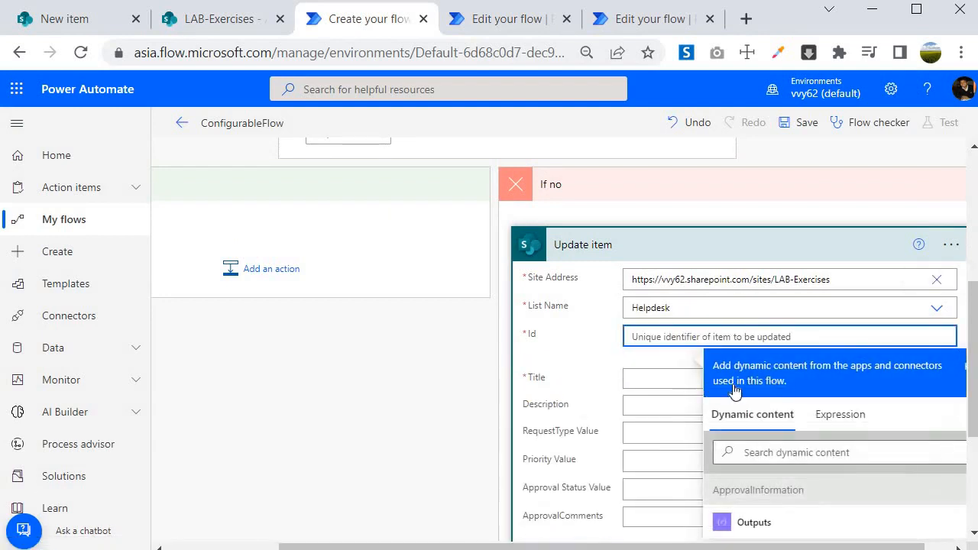
pyautogui.scroll(-3, 734, 394)
pyautogui.click(742, 462)
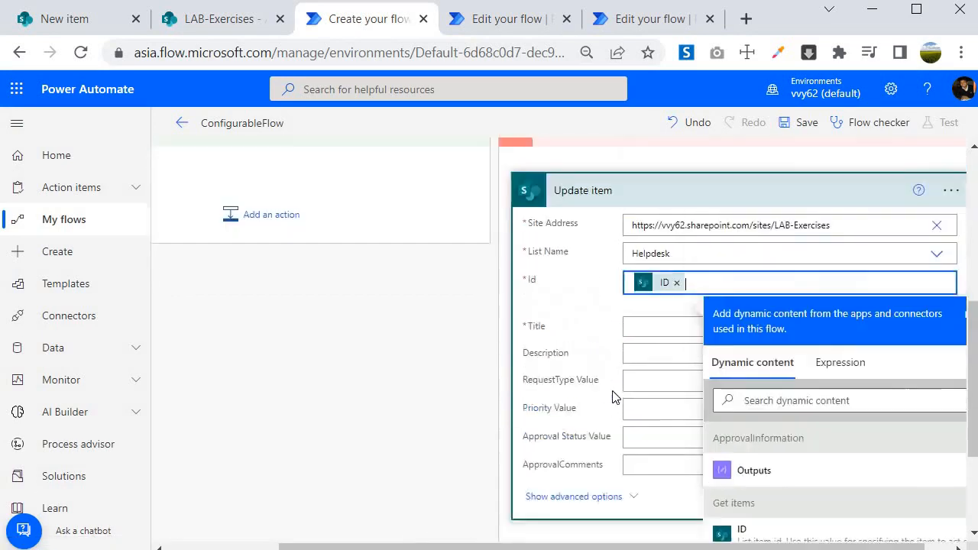
pyautogui.press('Tab')
pyautogui.scroll(-2, 672, 364)
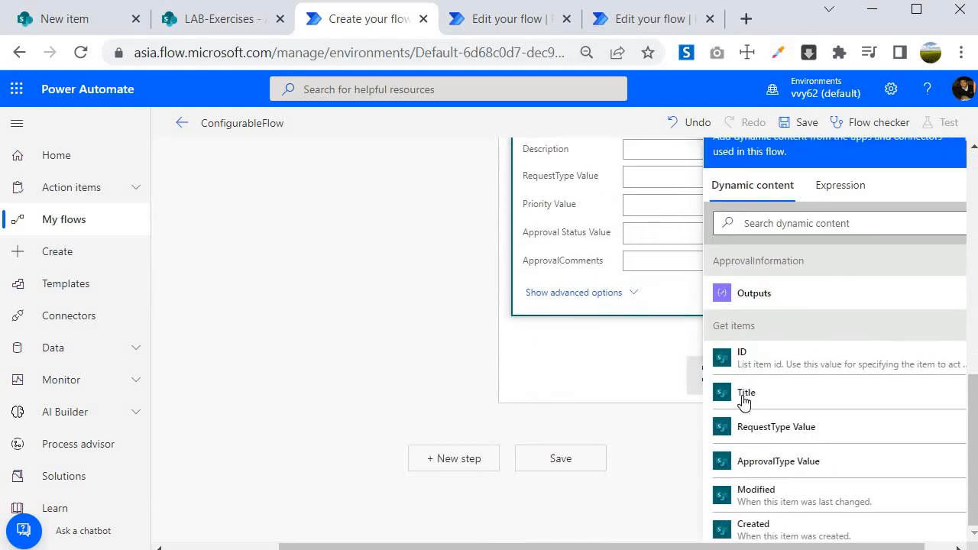
pyautogui.click(775, 223)
pyautogui.write('Titl')
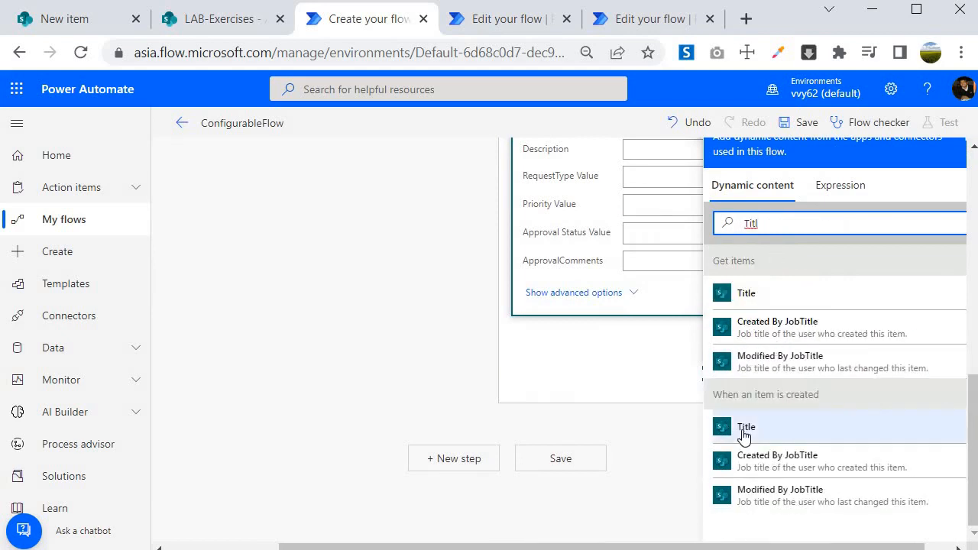
pyautogui.click(745, 433)
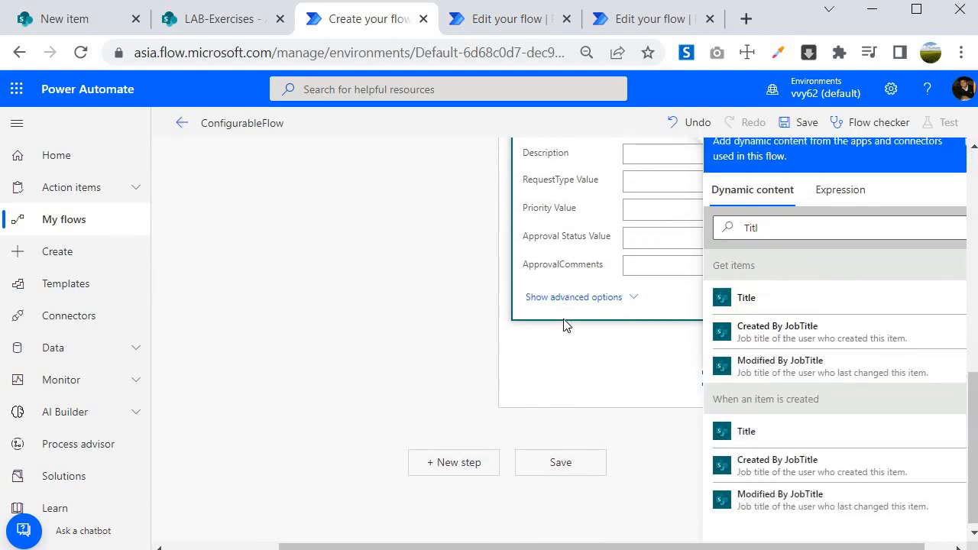
# Step: Fill Update item's Description with the dynamic Description value from When an item is created
pyautogui.scroll(-3, 792, 472)
pyautogui.click(738, 223)
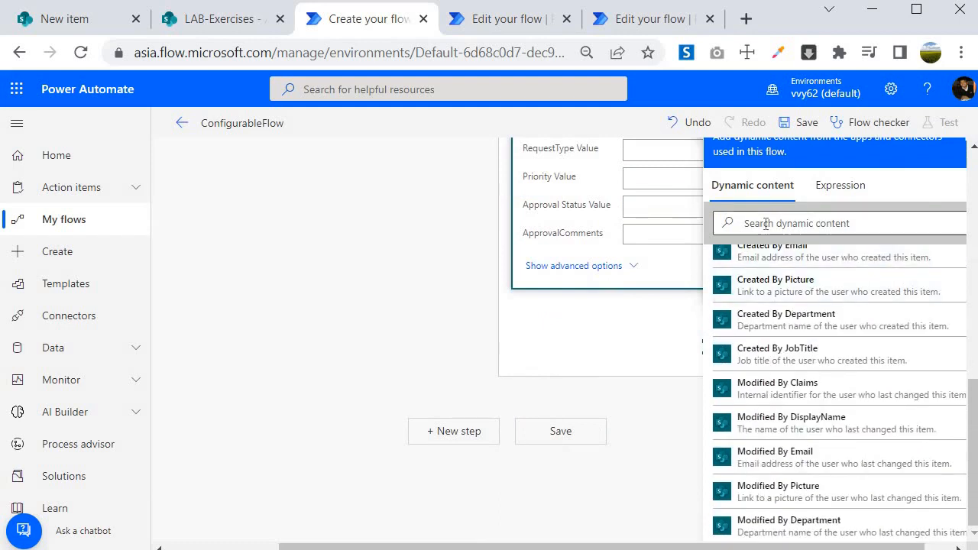
pyautogui.write('des')
pyautogui.scroll(3, 573, 257)
pyautogui.scroll(-1, 573, 258)
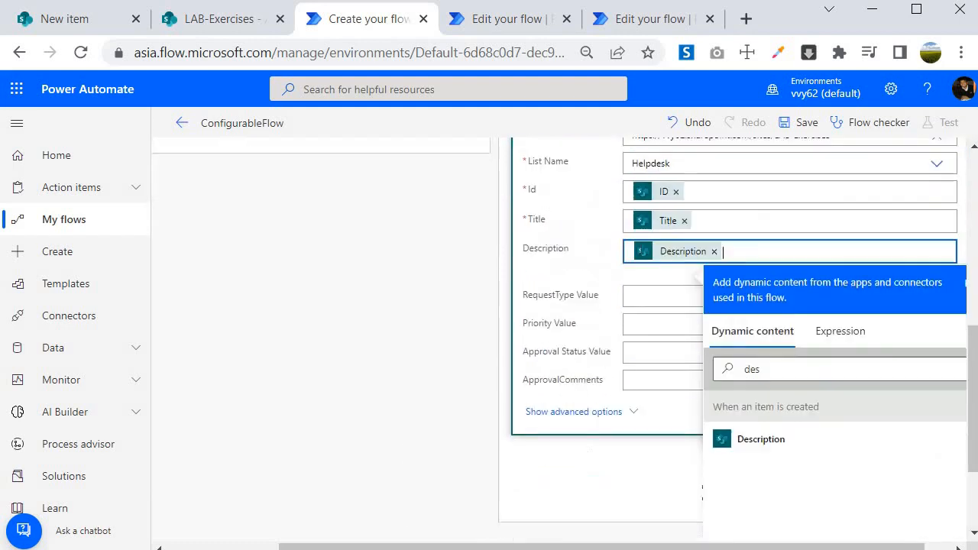
# Step: Set RequestType Value in Update item to a custom value using RequestType Value from When an item is created
pyautogui.click(642, 248)
pyautogui.click(654, 329)
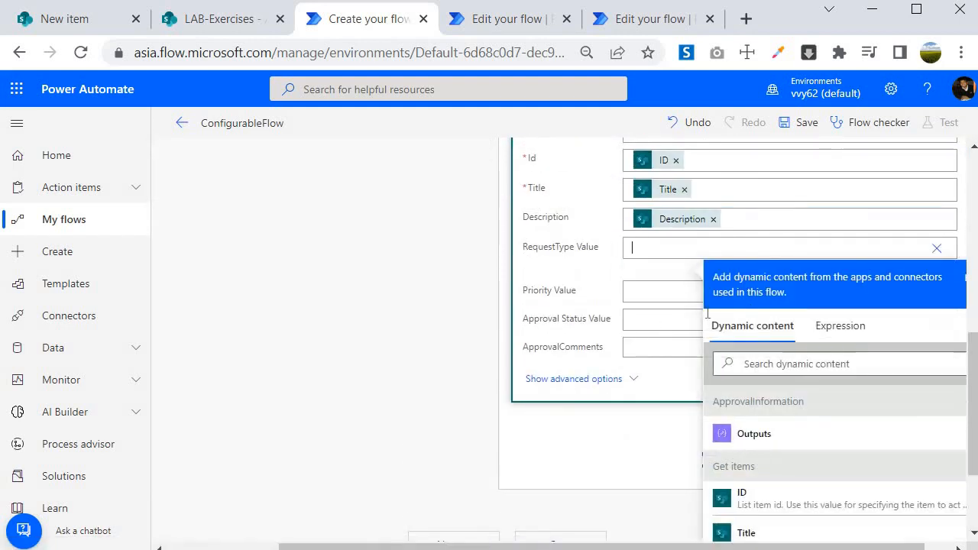
pyautogui.scroll(-1, 766, 265)
pyautogui.click(791, 268)
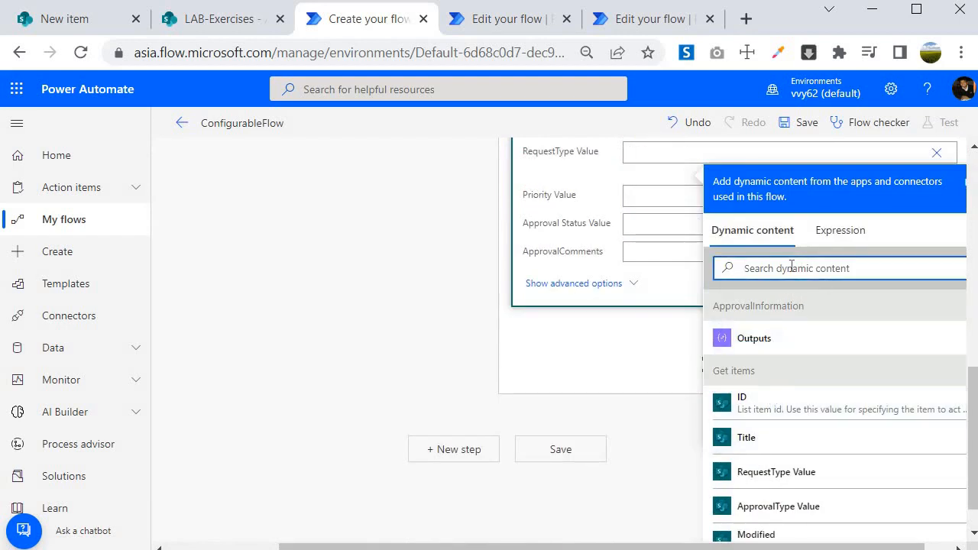
pyautogui.write('Req')
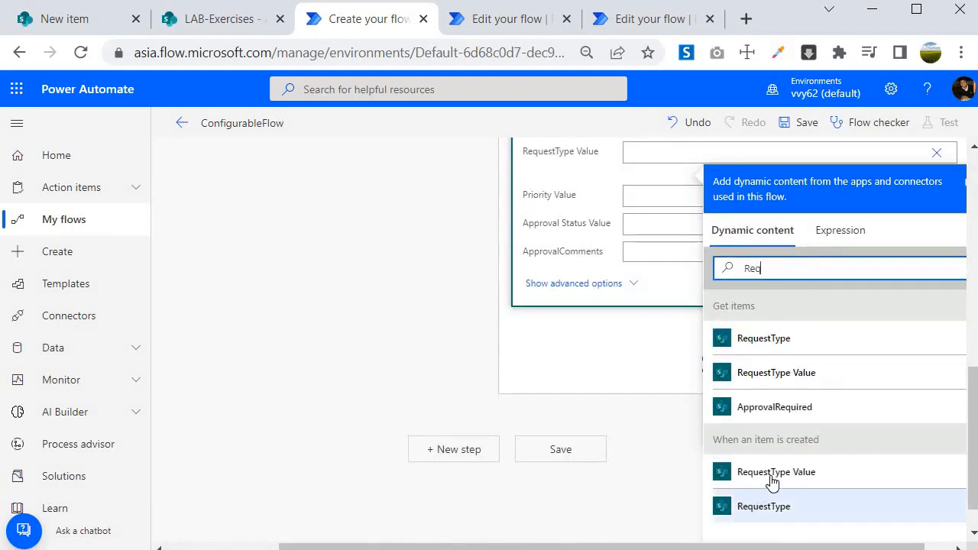
pyautogui.click(742, 473)
# Step: Set Priority Value in Update item to a custom value using Priority Value from When an item is created
pyautogui.click(644, 197)
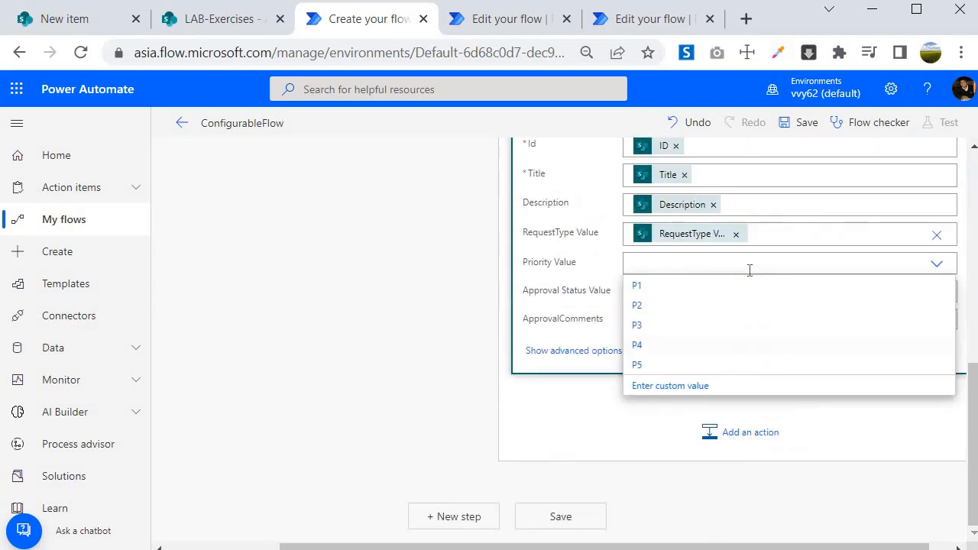
pyautogui.click(870, 393)
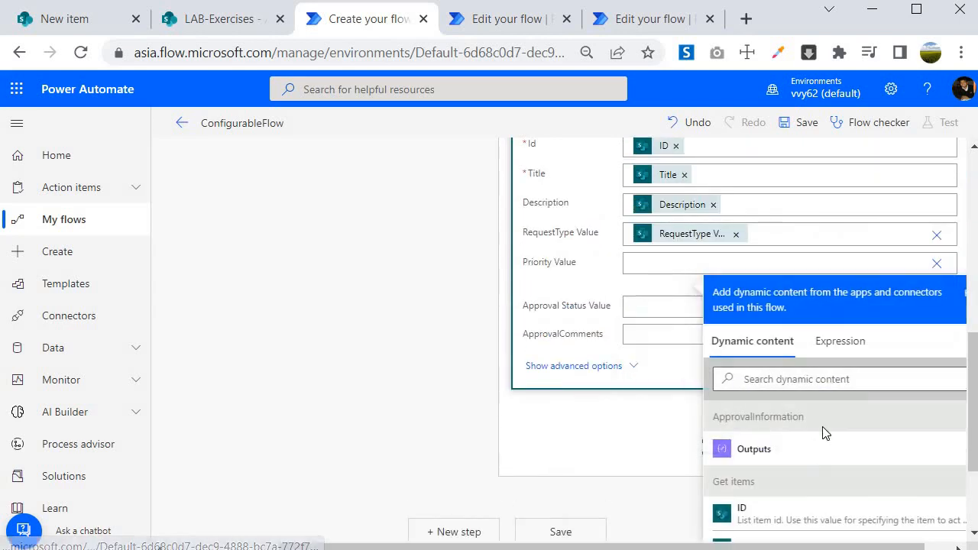
pyautogui.click(819, 380)
pyautogui.write('PR')
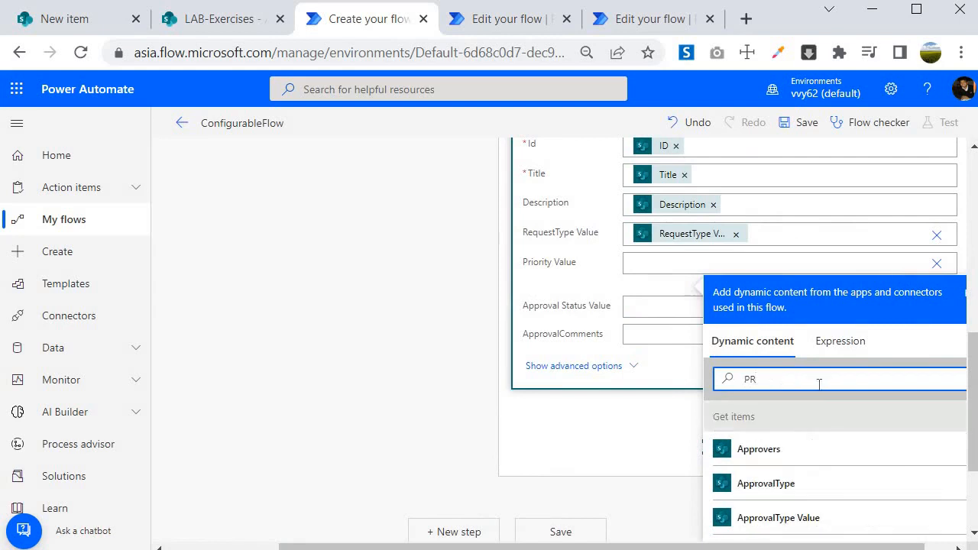
pyautogui.write('i')
pyautogui.click(760, 451)
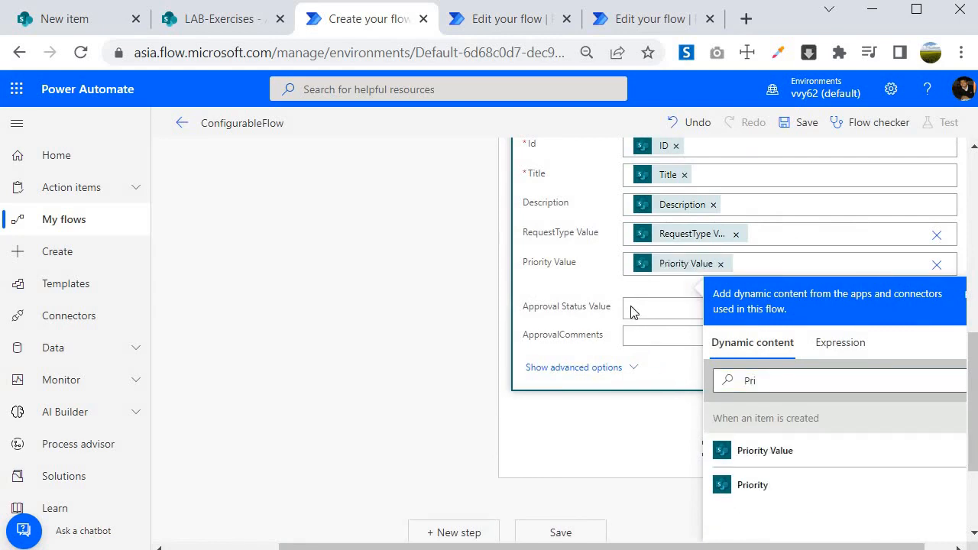
# Step: Set Update item's Approval Status Value to Approved and its ApprovalComments to "Auto Approved By System"
pyautogui.click(631, 311)
pyautogui.click(856, 292)
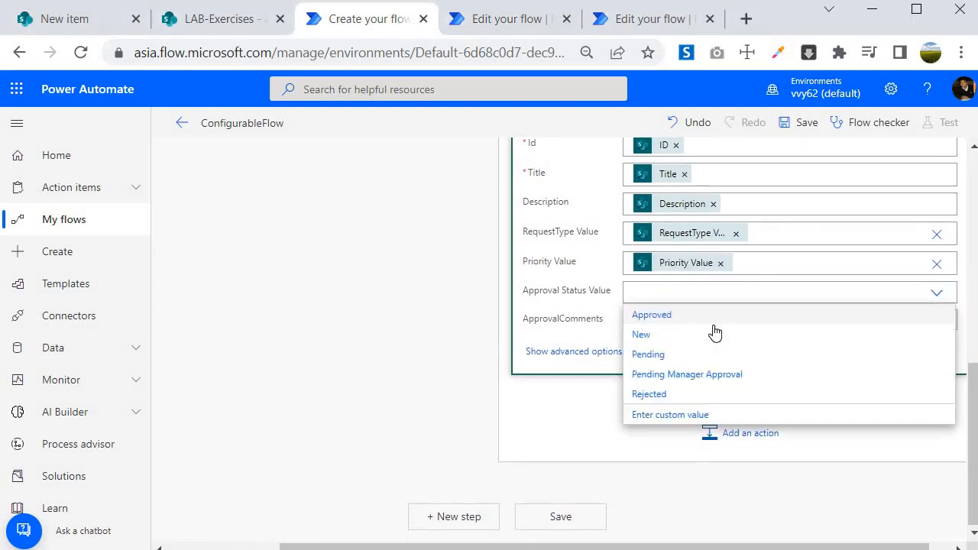
pyautogui.click(668, 314)
pyautogui.hotkey('ctrl', 'pageup')
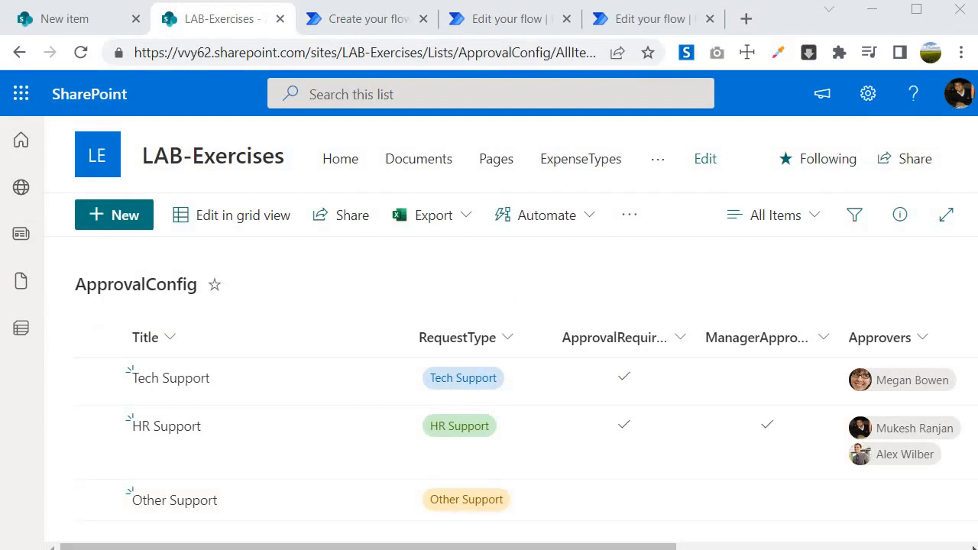
pyautogui.hotkey('ctrl', 'pagedown')
pyautogui.click(698, 320)
pyautogui.write('Auto A')
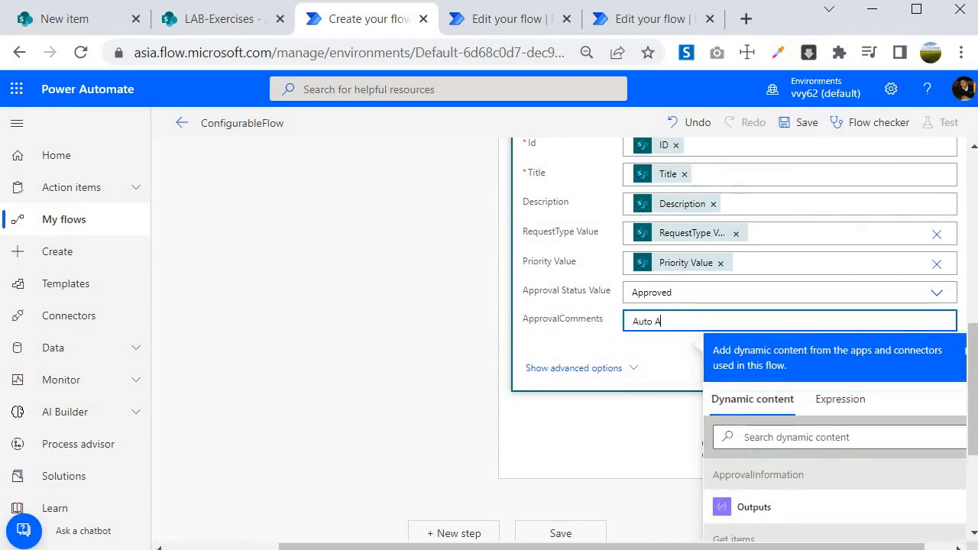
pyautogui.write('pproved by Sys')
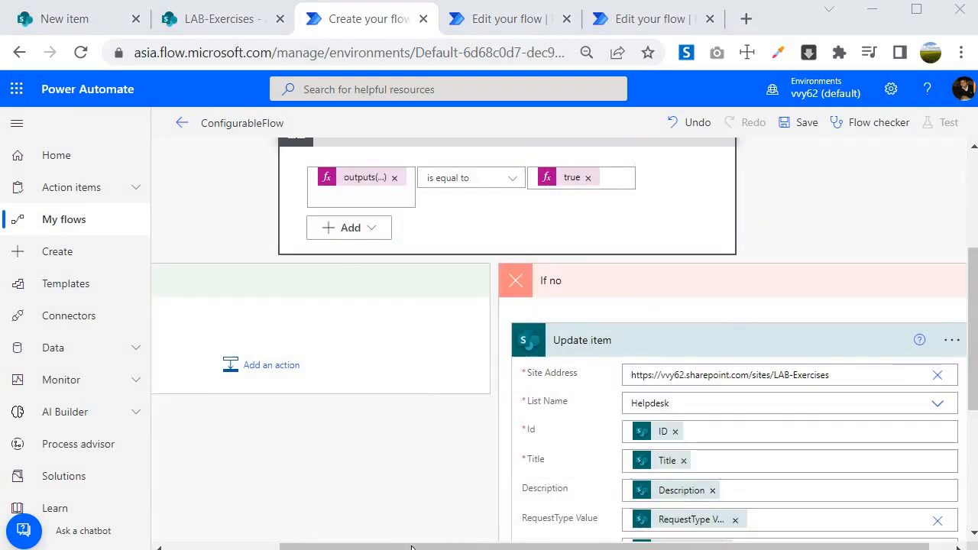
# Step: Check the ManagerApproval column in the ApprovalConfig list, and add a Scope action to the condition's If yes branch
pyautogui.moveTo(411, 547); pyautogui.dragTo(294, 544)
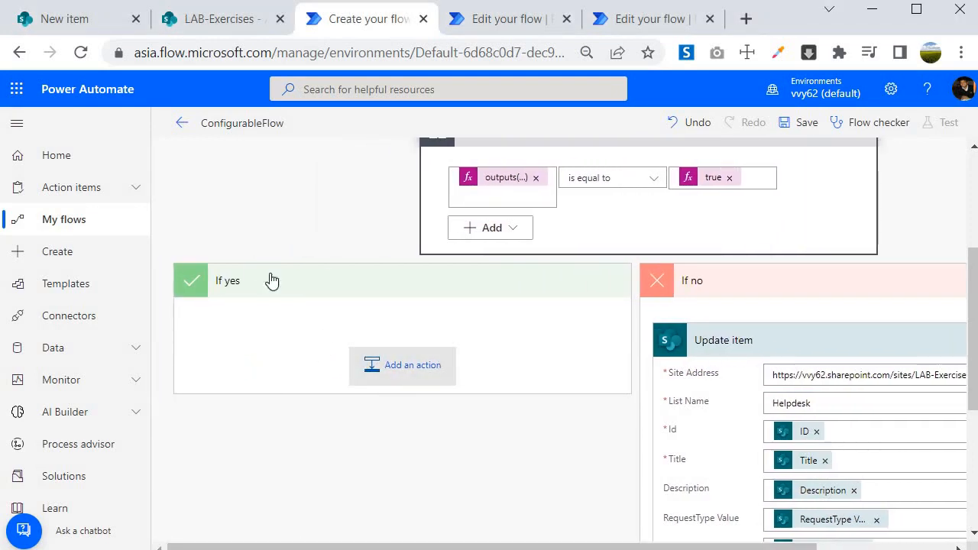
pyautogui.click(220, 17)
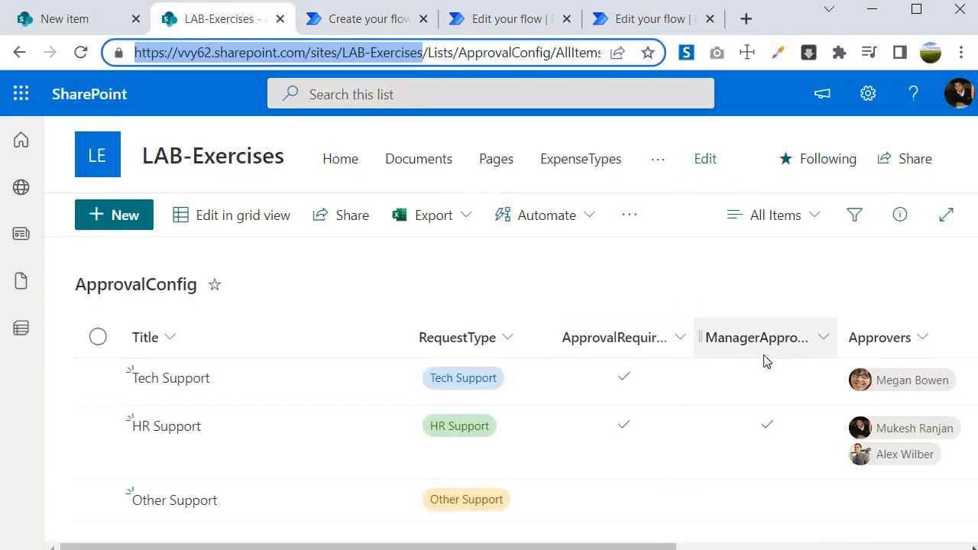
pyautogui.click(338, 19)
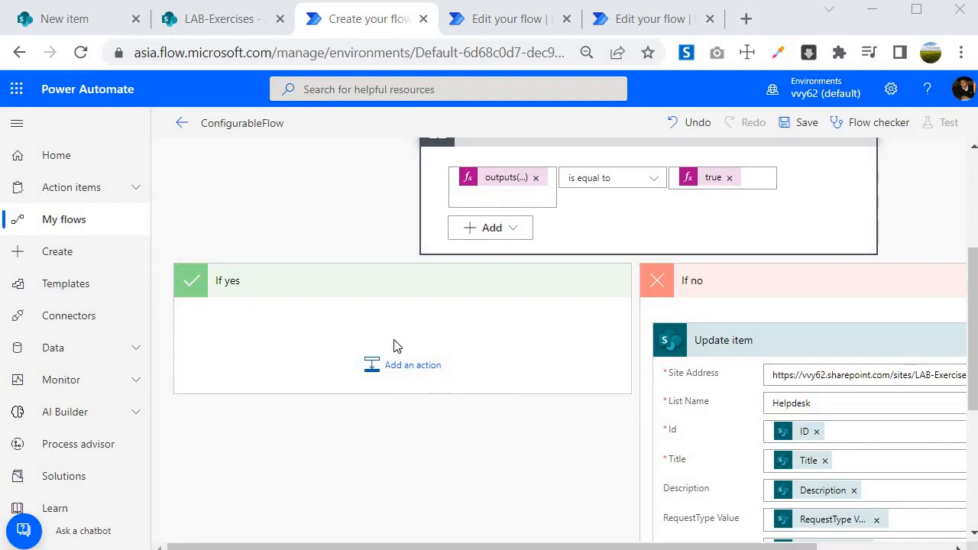
pyautogui.scroll(-3, 329, 382)
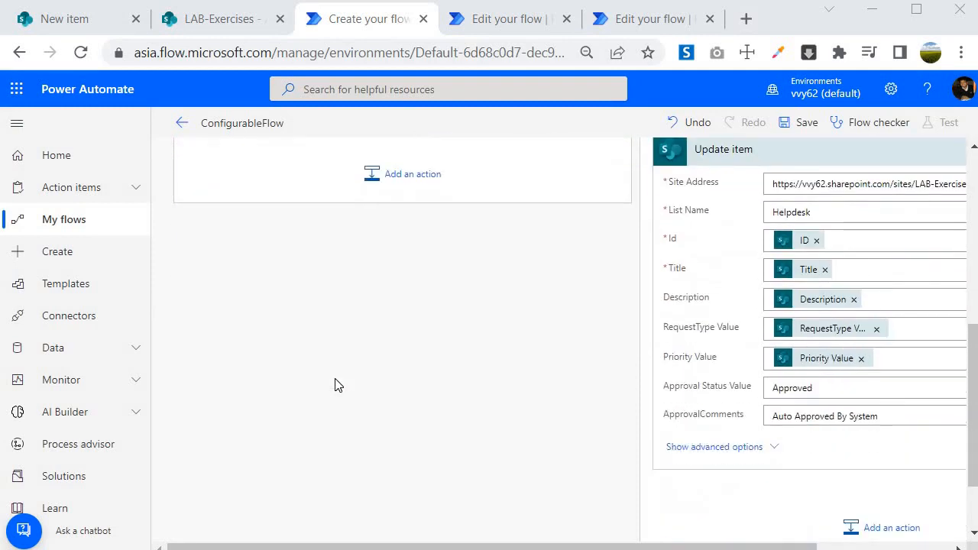
pyautogui.scroll(1, 339, 385)
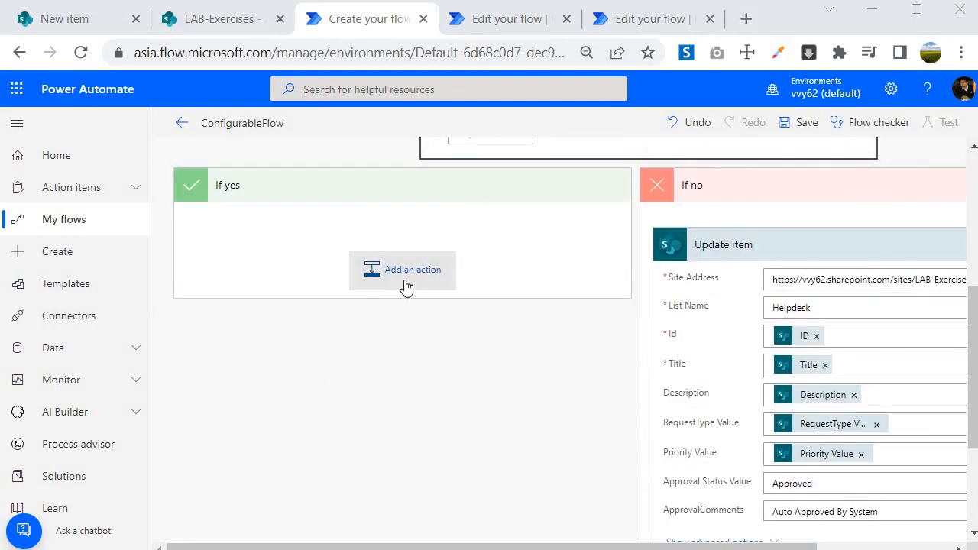
pyautogui.click(405, 287)
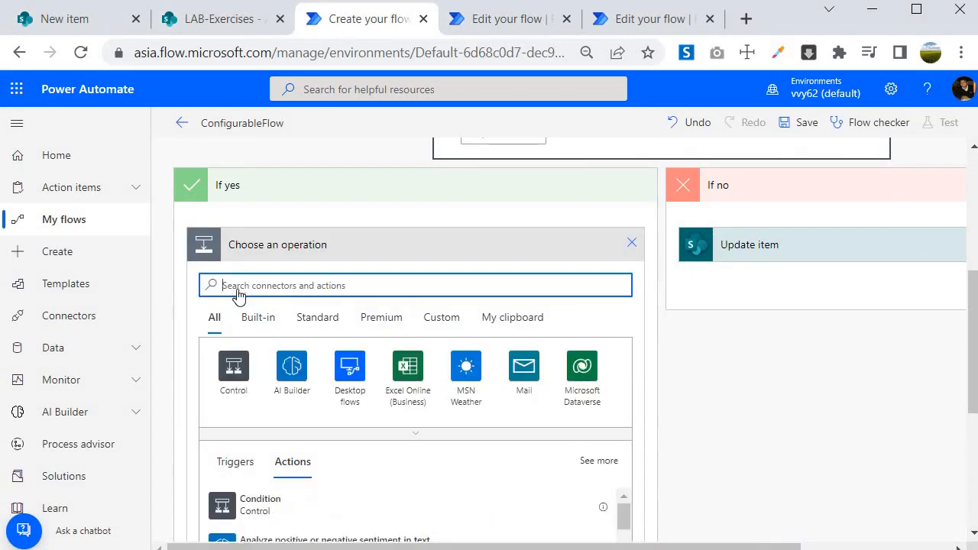
pyautogui.scroll(-1, 207, 295)
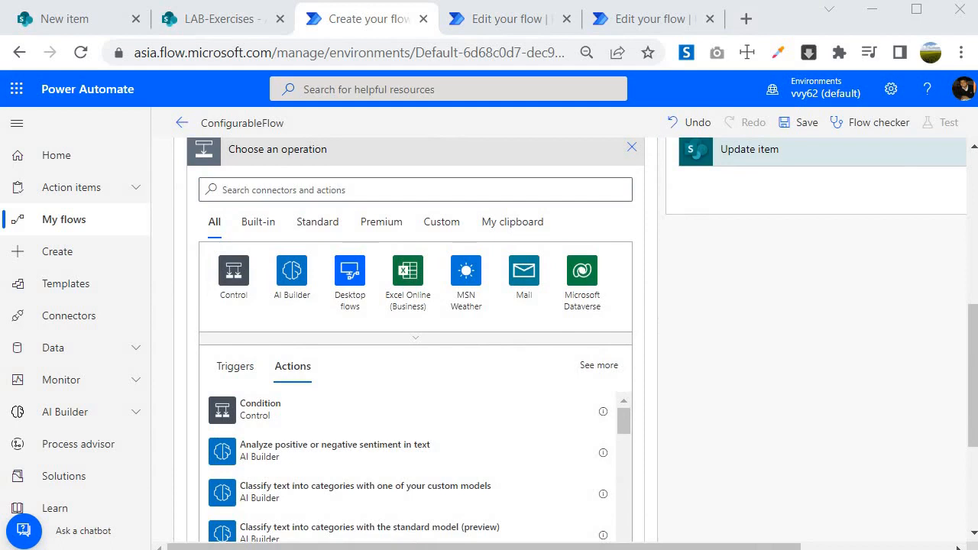
pyautogui.click(294, 190)
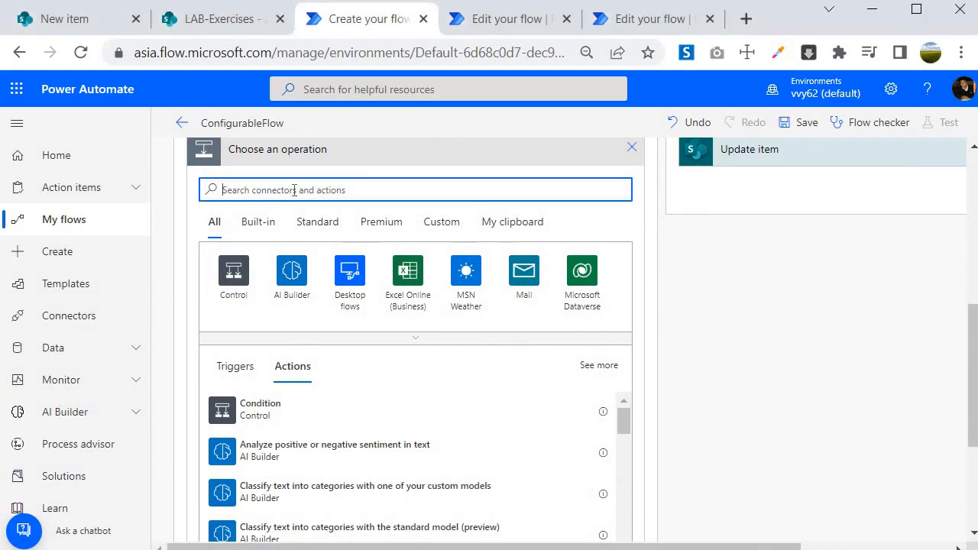
pyautogui.write('scope')
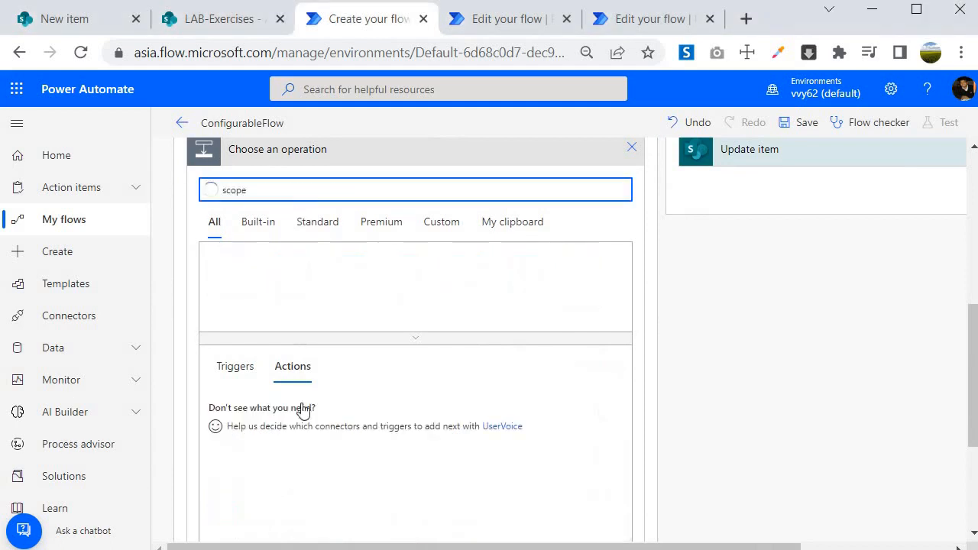
pyautogui.click(264, 408)
# Step: Rename the new scope in the If yes branch as Manager Approval
pyautogui.click(626, 265)
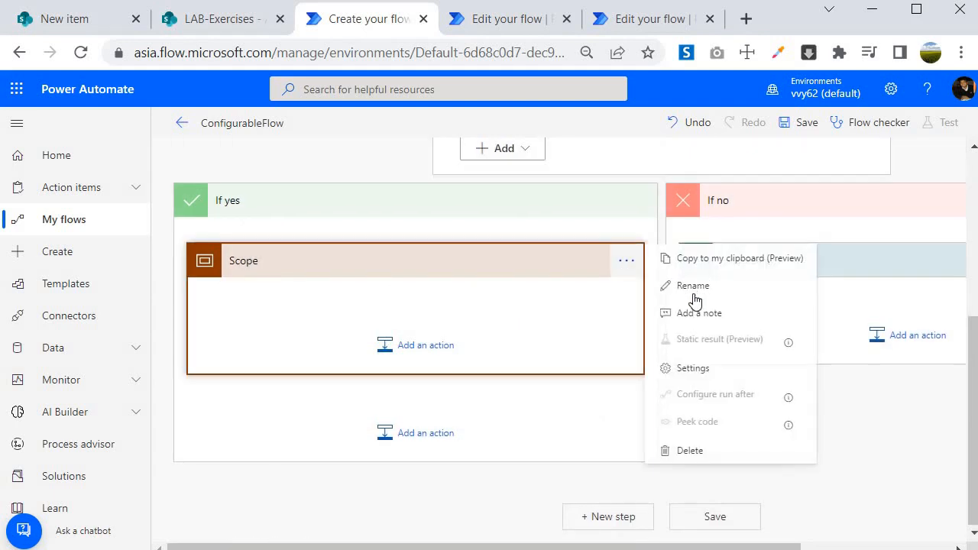
pyautogui.click(695, 295)
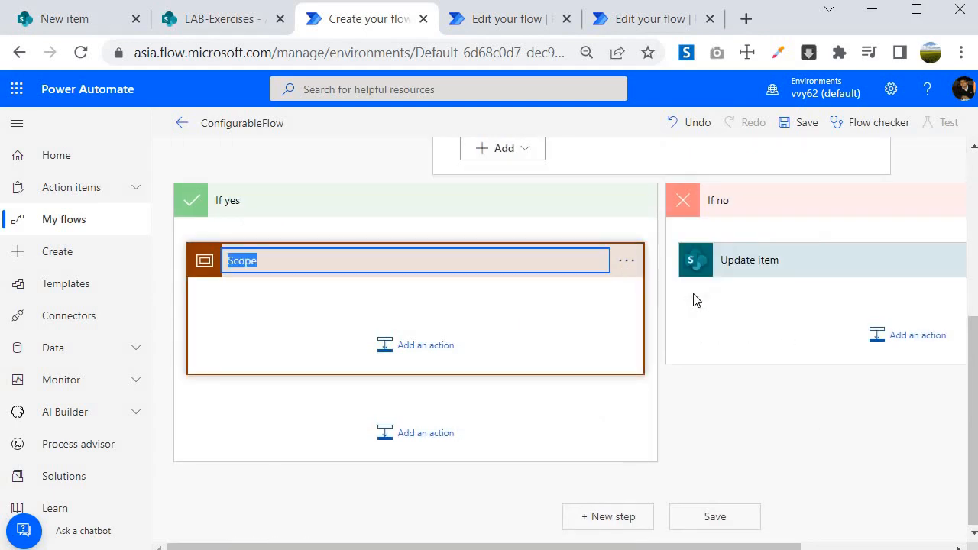
pyautogui.write('MAn')
pyautogui.write('nager Approva')
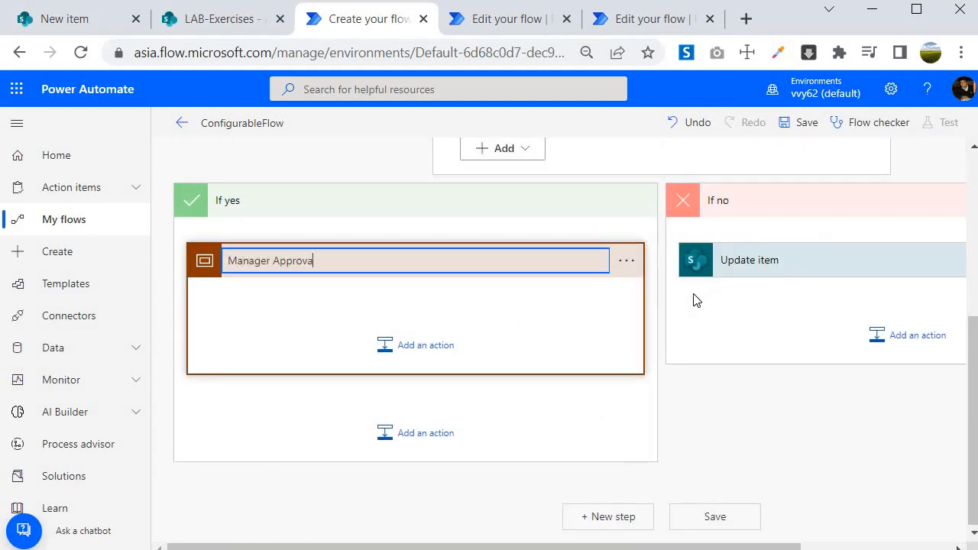
pyautogui.write('l')
pyautogui.press('Return')
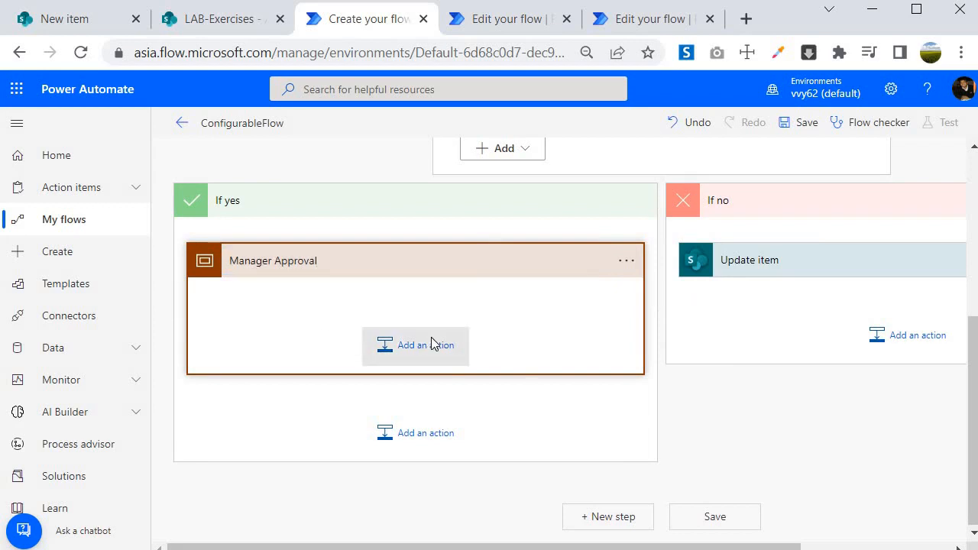
# Step: Add a condition inside the Manager Approval scope and write the expression outputs('ApprovalInformation')['ManagerApproval'] for its first value
pyautogui.click(431, 344)
pyautogui.click(269, 488)
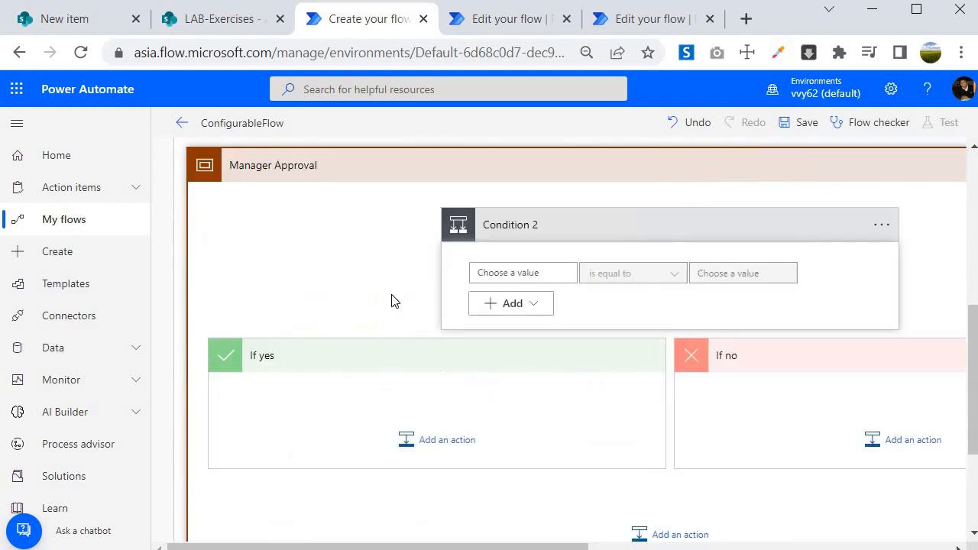
pyautogui.click(512, 276)
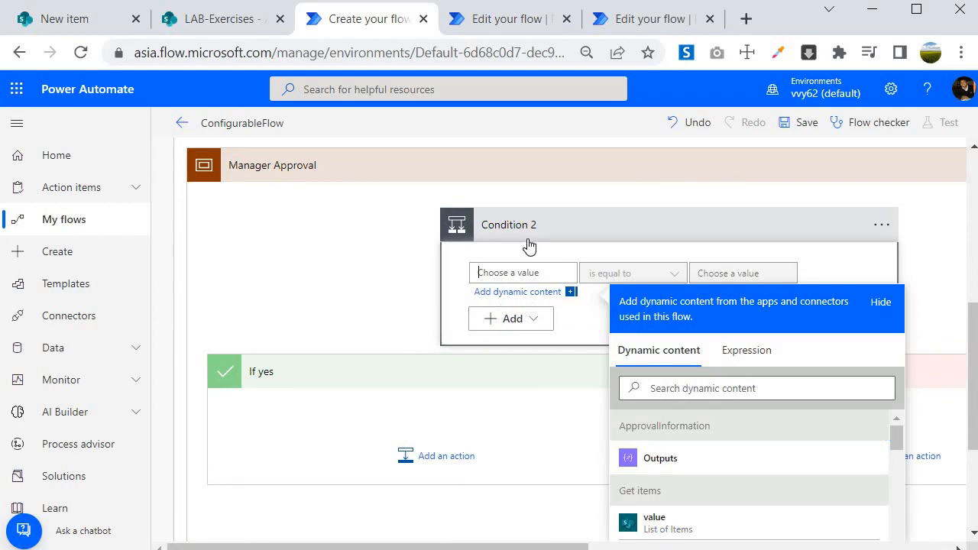
pyautogui.click(743, 352)
pyautogui.write('out')
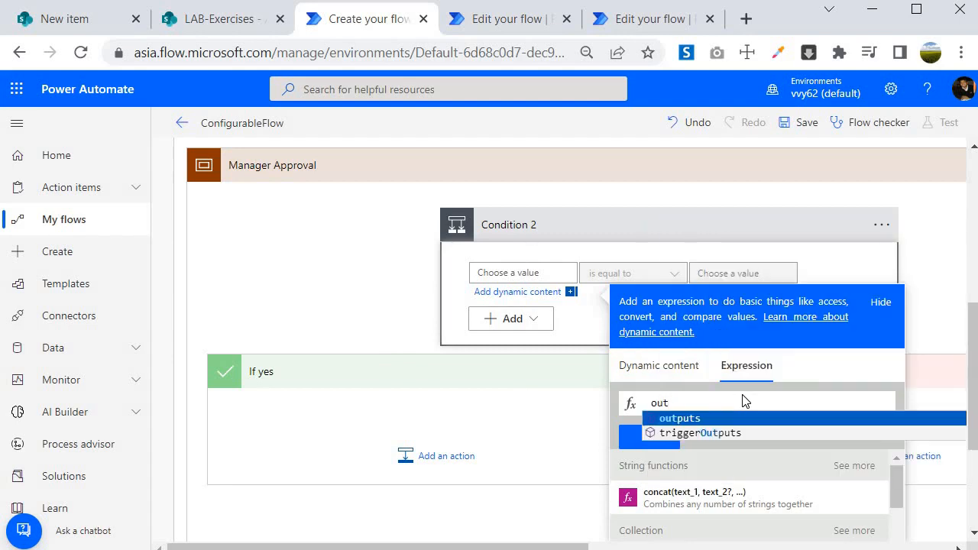
pyautogui.press('Return')
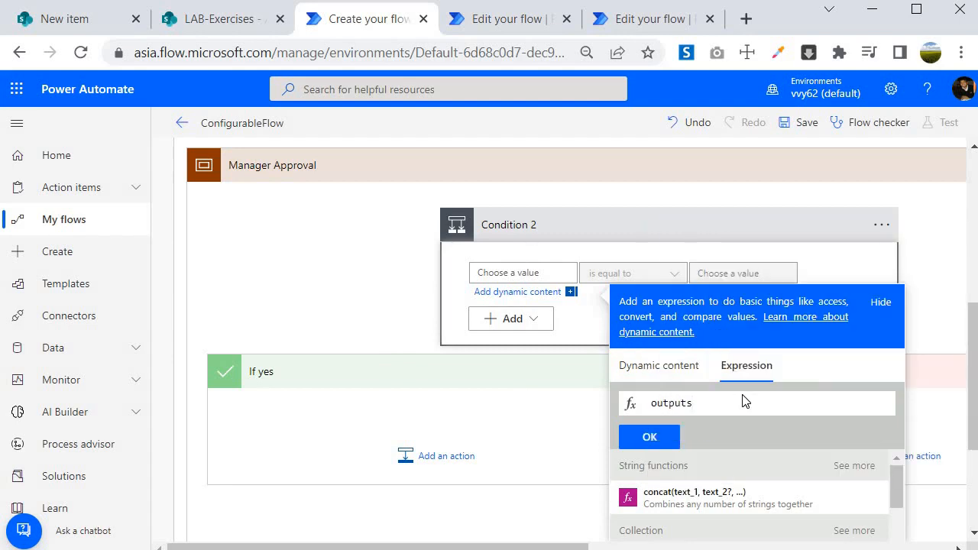
pyautogui.write("['ApprovalInformation']")
pyautogui.click(697, 402)
pyautogui.press('End')
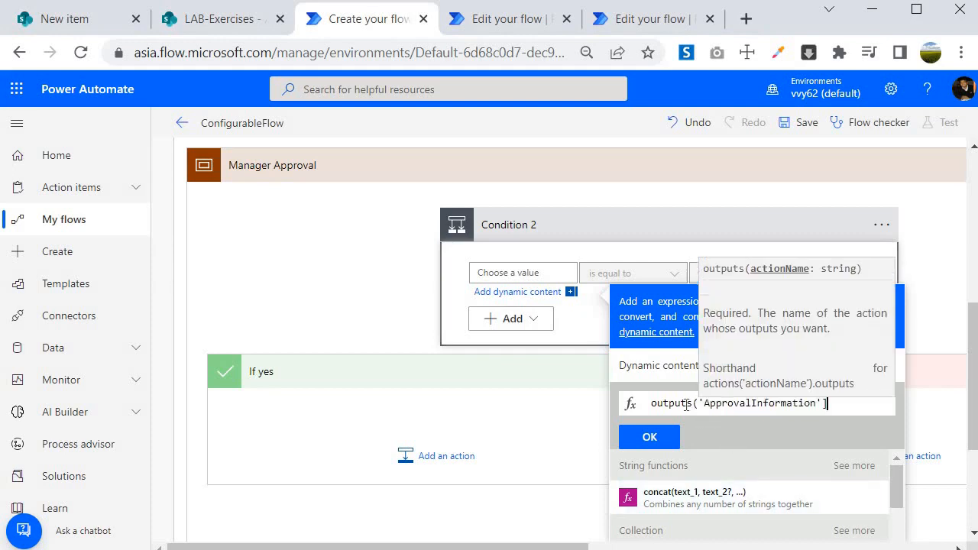
pyautogui.press('BackSpace')
pyautogui.write(')')
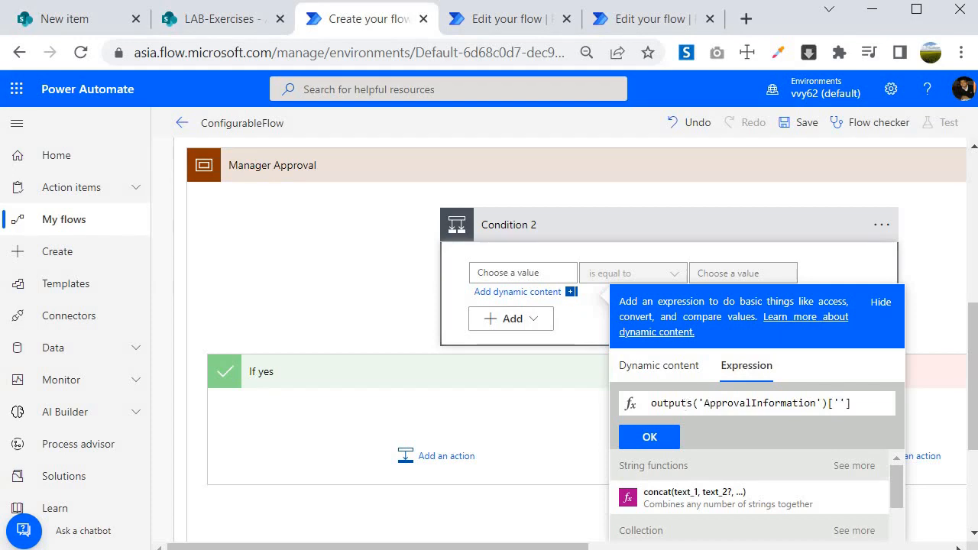
pyautogui.write("['Manager")
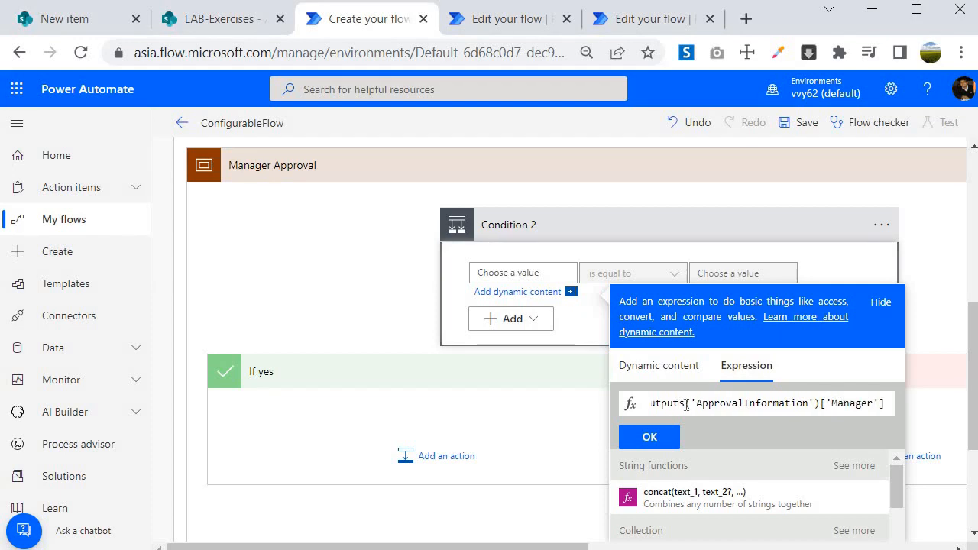
pyautogui.write('Approval')
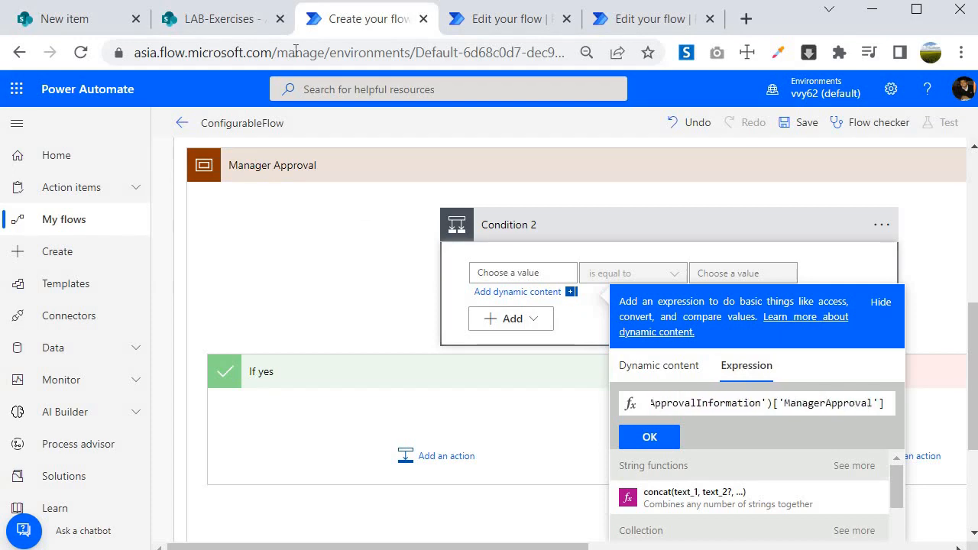
# Step: Sort the ApprovalConfig list by its manager approval column, Yes to No, check the column's internal name in the page address, and return to the flow
pyautogui.click(220, 18)
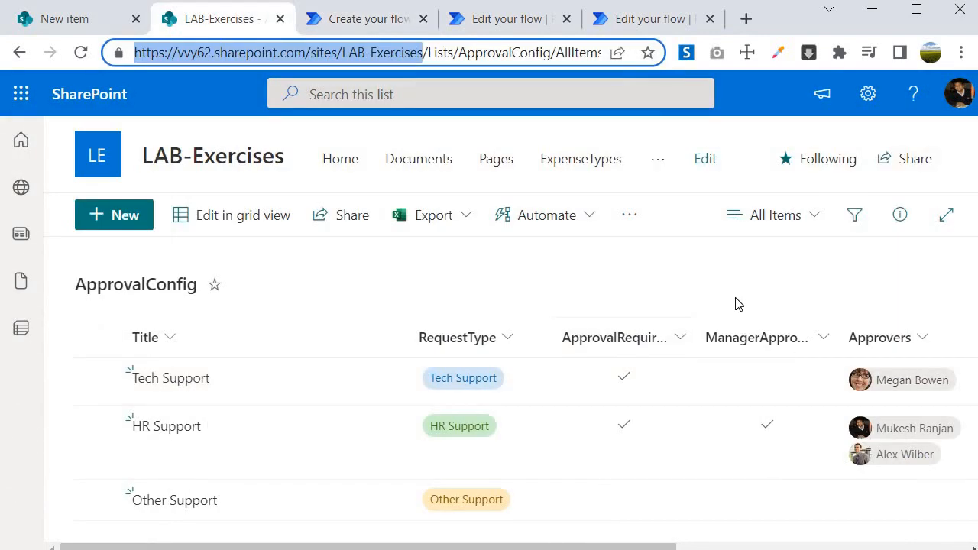
pyautogui.click(823, 344)
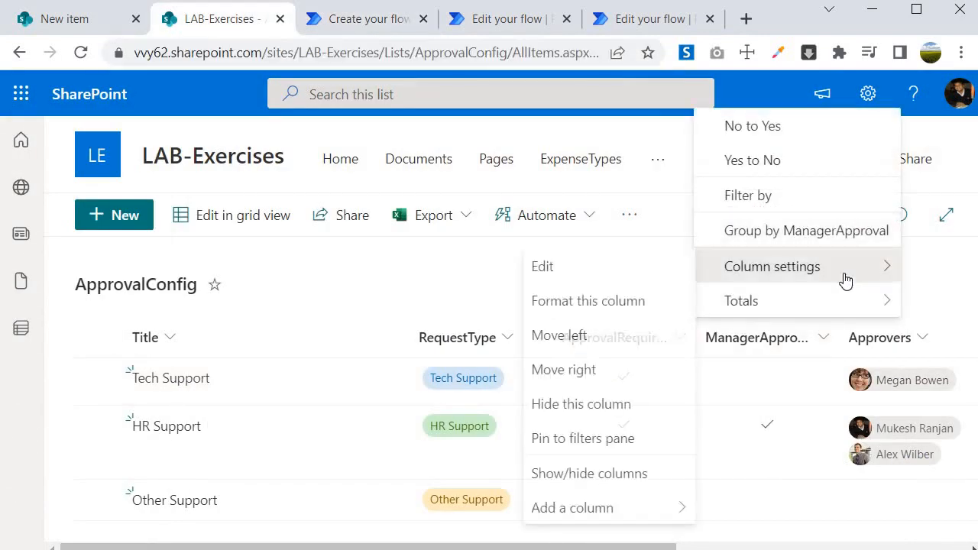
pyautogui.click(752, 159)
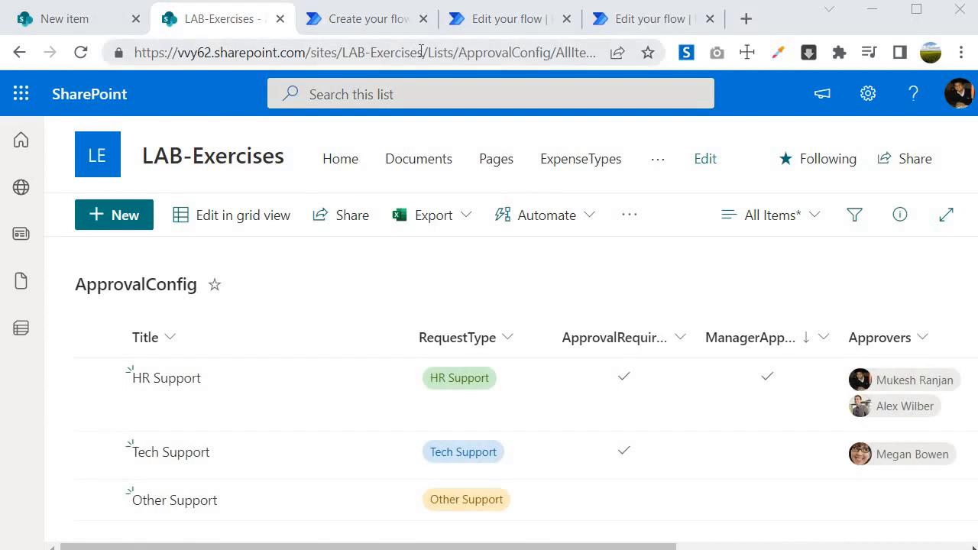
pyautogui.press('Right')
pyautogui.press('Right')
pyautogui.press('Right')
pyautogui.press('Right')
pyautogui.press('Right')
pyautogui.press('Right')
pyautogui.press('Right')
pyautogui.press('Right')
pyautogui.press('Right')
pyautogui.press('Right')
pyautogui.press('Right')
pyautogui.press('Right')
pyautogui.press('Right')
pyautogui.press('Right')
pyautogui.press('Right')
pyautogui.press('Right')
pyautogui.press('Right')
pyautogui.press('Right')
pyautogui.press('Right')
pyautogui.press('Right')
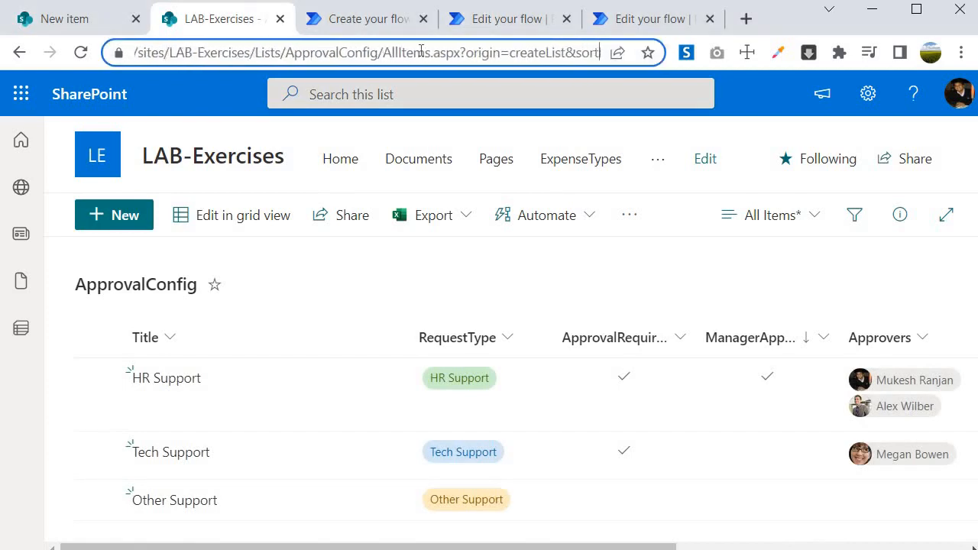
pyautogui.doubleClick(421, 51)
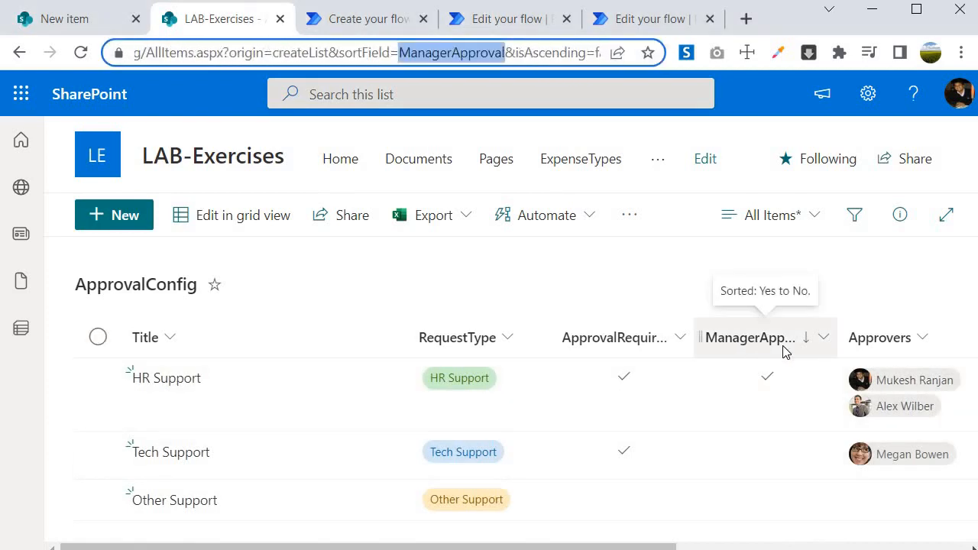
pyautogui.click(350, 21)
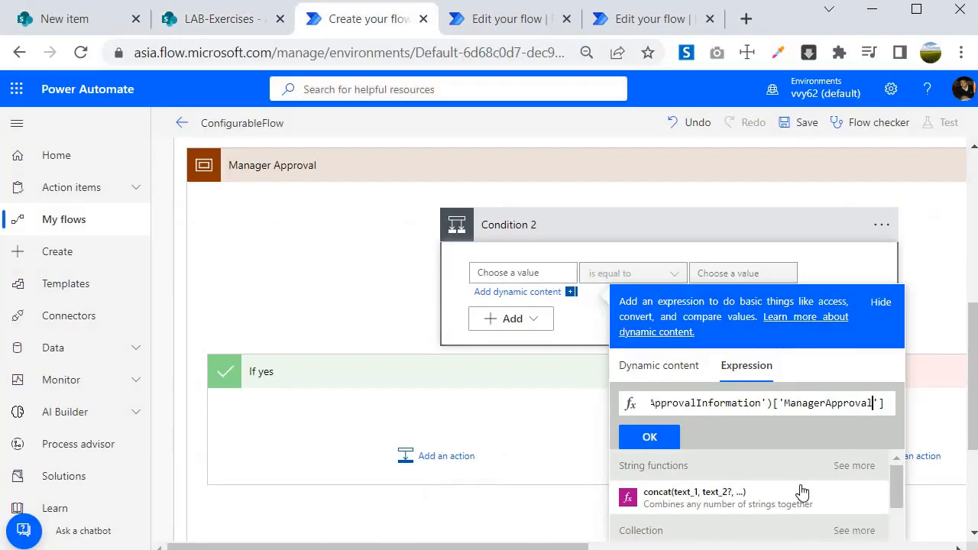
# Step: Insert the ManagerApproval expression as Condition 2's first value and require it to be equal to the expression true
pyautogui.doubleClick(821, 404)
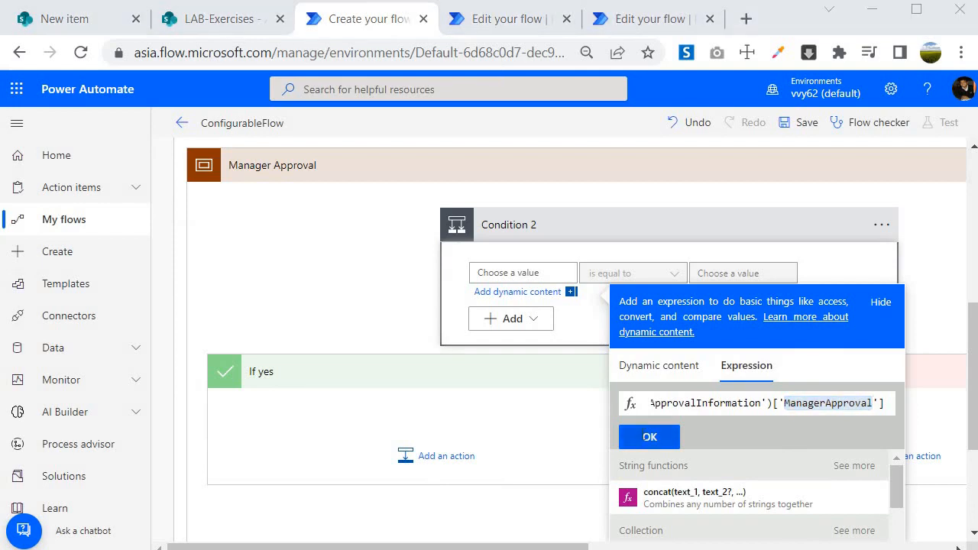
pyautogui.click(649, 437)
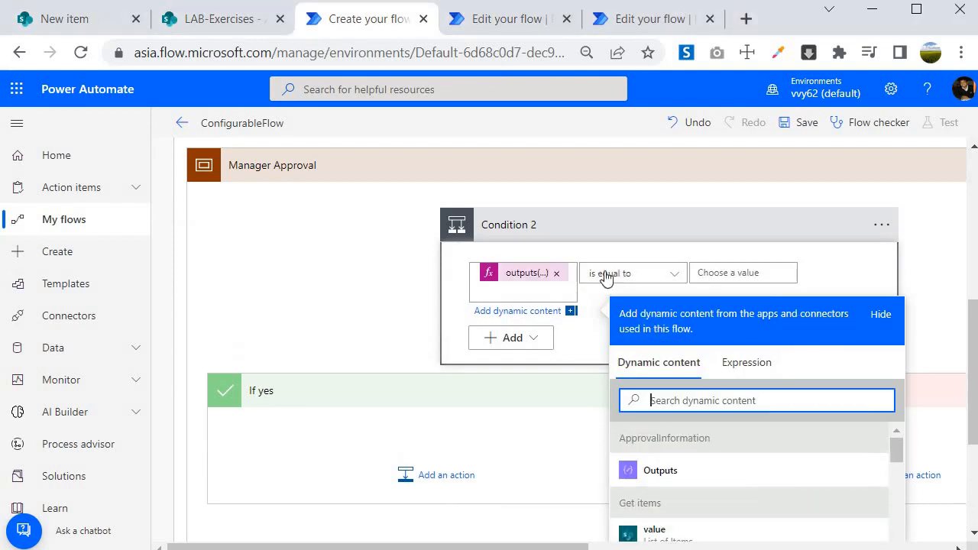
pyautogui.click(720, 274)
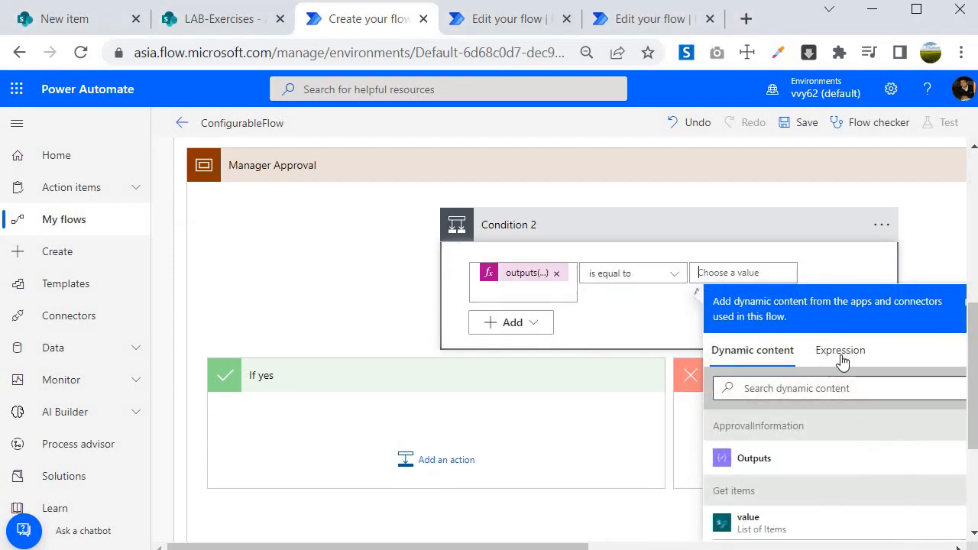
pyautogui.click(840, 354)
pyautogui.write('t')
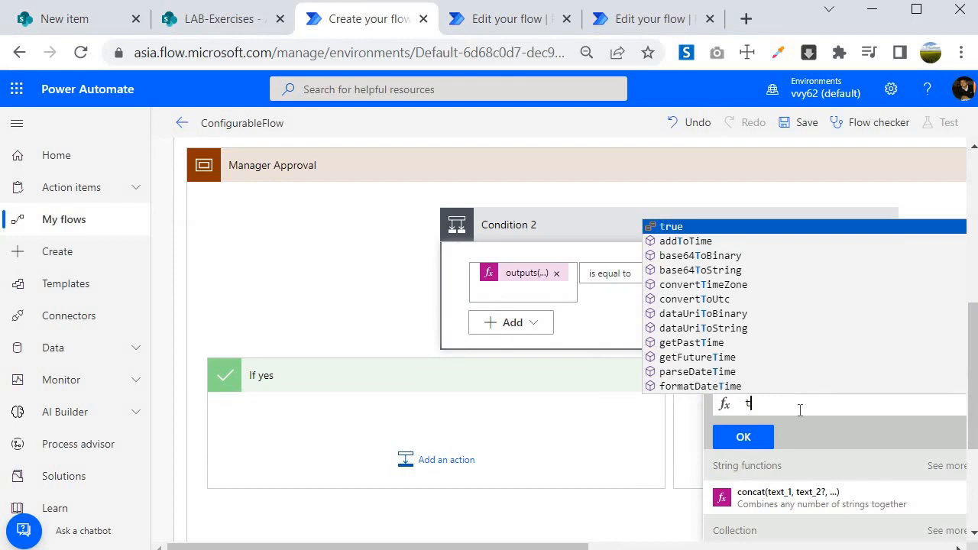
pyautogui.write('rue')
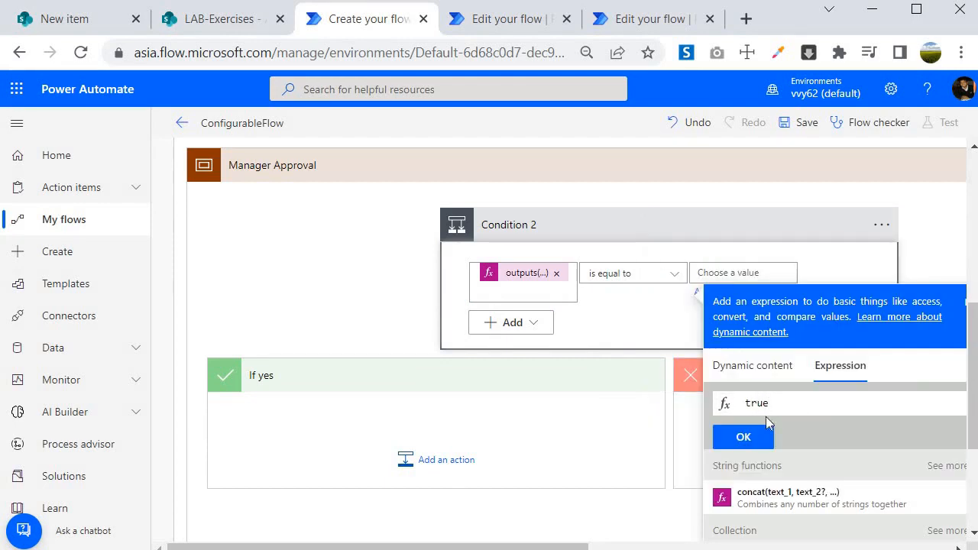
pyautogui.click(739, 439)
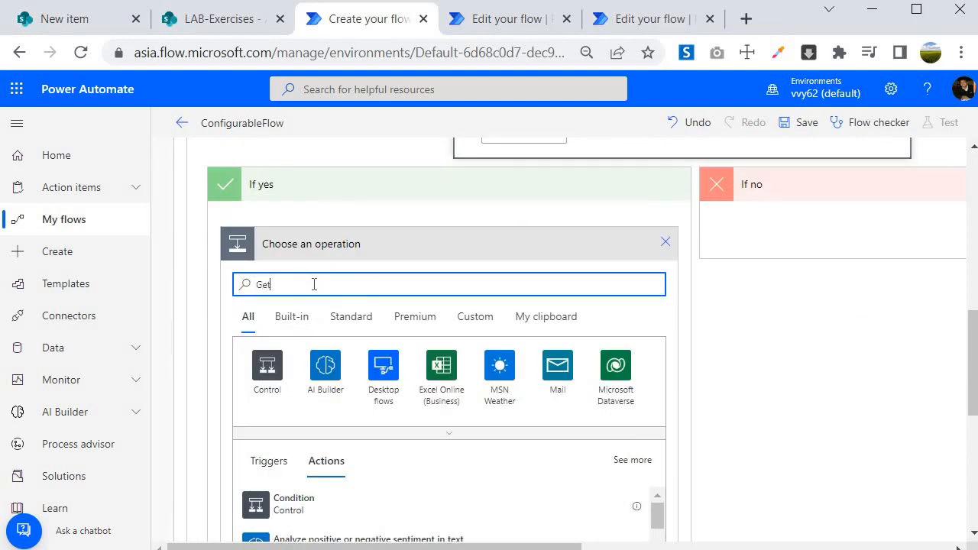
# Step: Add the Office 365 Users action Get manager (V2) to Condition 2's If yes branch
pyautogui.write('man')
pyautogui.click(608, 376)
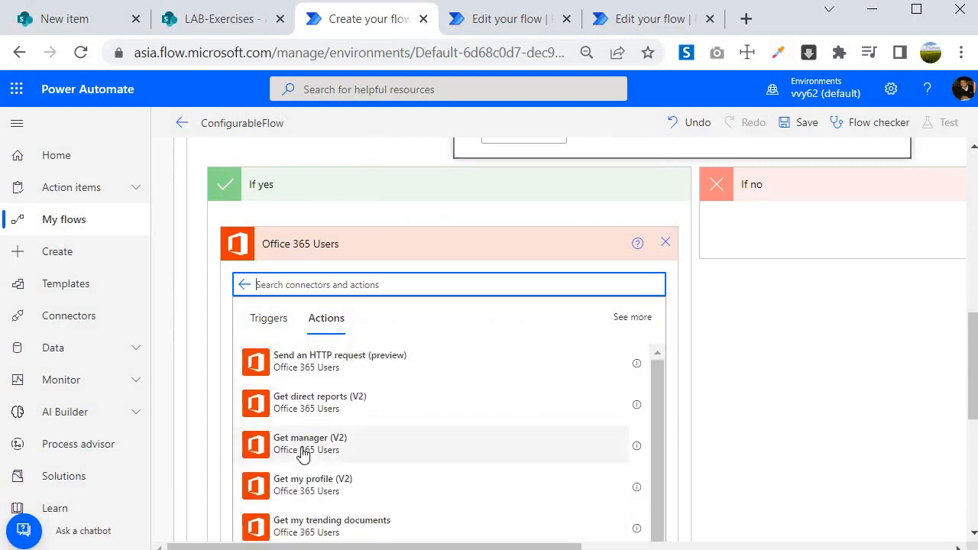
pyautogui.click(304, 443)
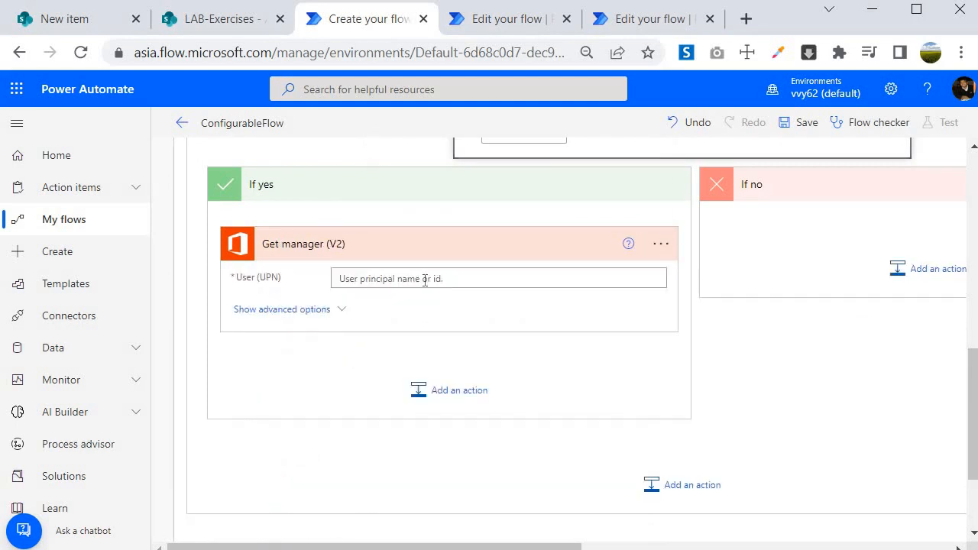
# Step: Set the User (UPN) of Get manager (V2) to Created By Email from the When an item is created trigger
pyautogui.click(531, 306)
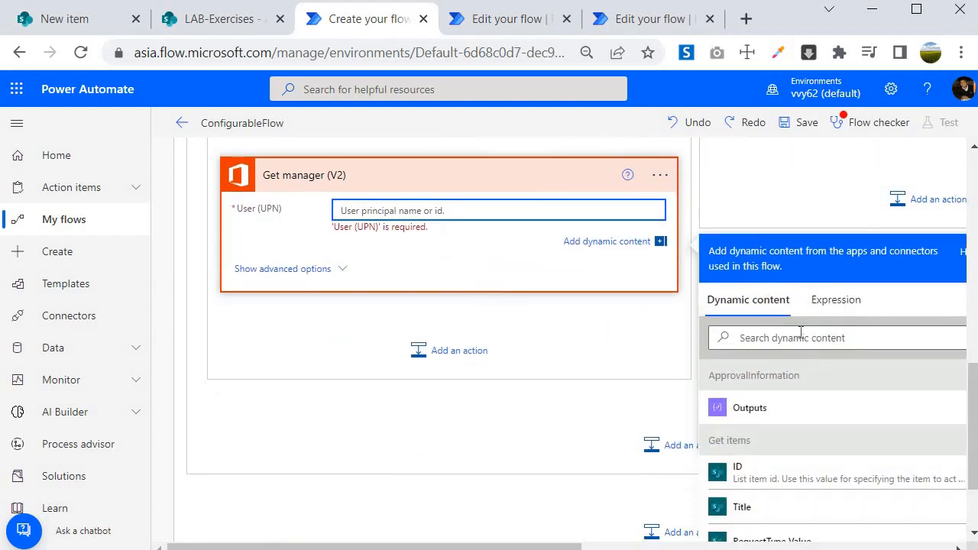
pyautogui.click(760, 338)
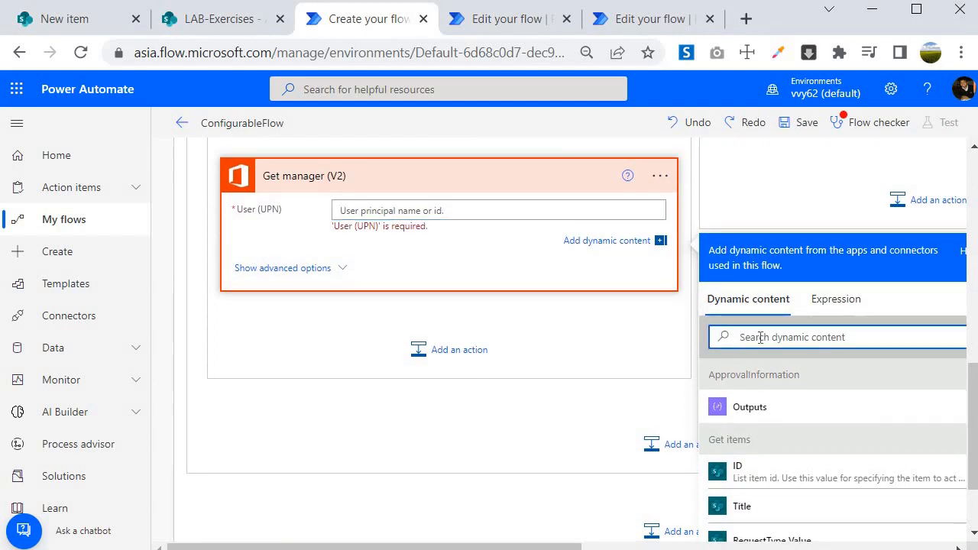
pyautogui.write('email')
pyautogui.scroll(-2, 892, 437)
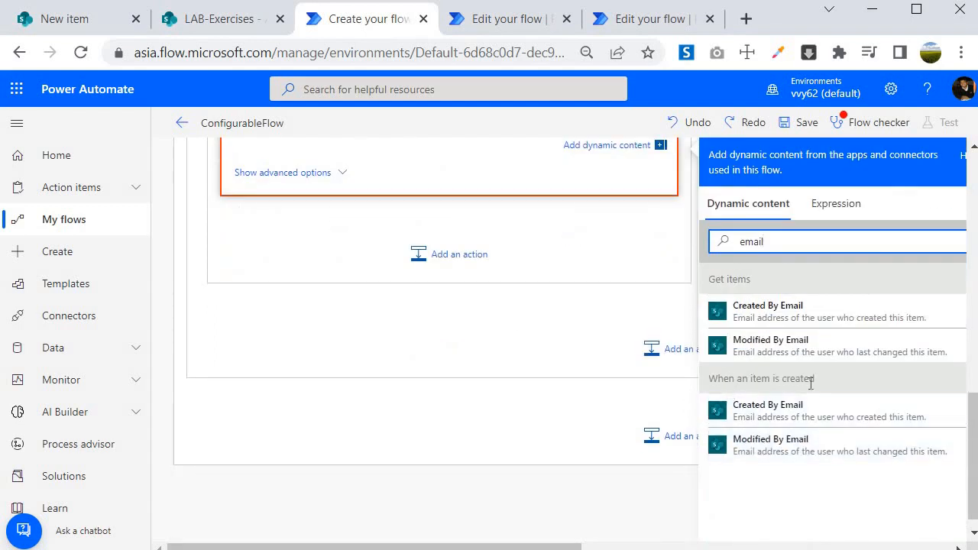
pyautogui.click(790, 419)
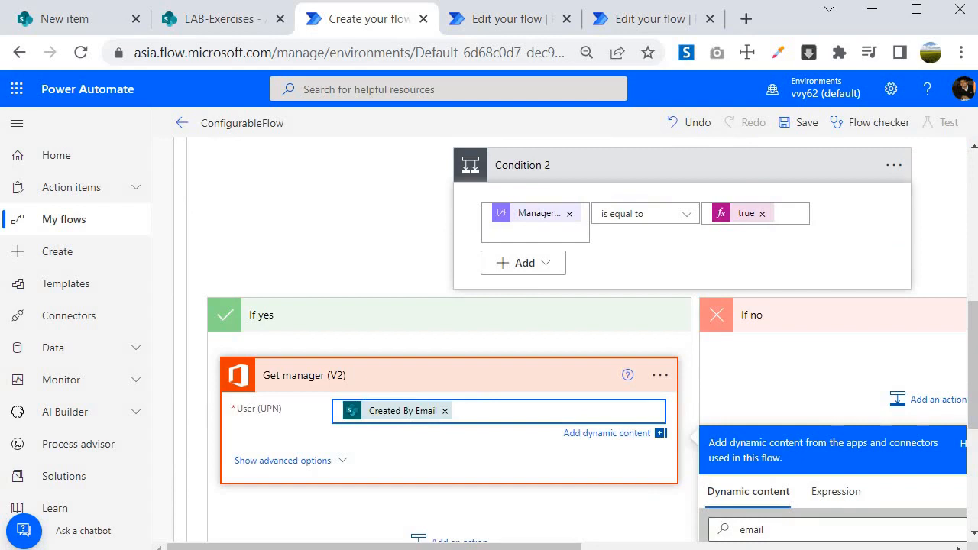
# Step: Add a SharePoint Update item action below Get manager (V2) in the If yes branch
pyautogui.scroll(-2, 447, 448)
pyautogui.click(459, 448)
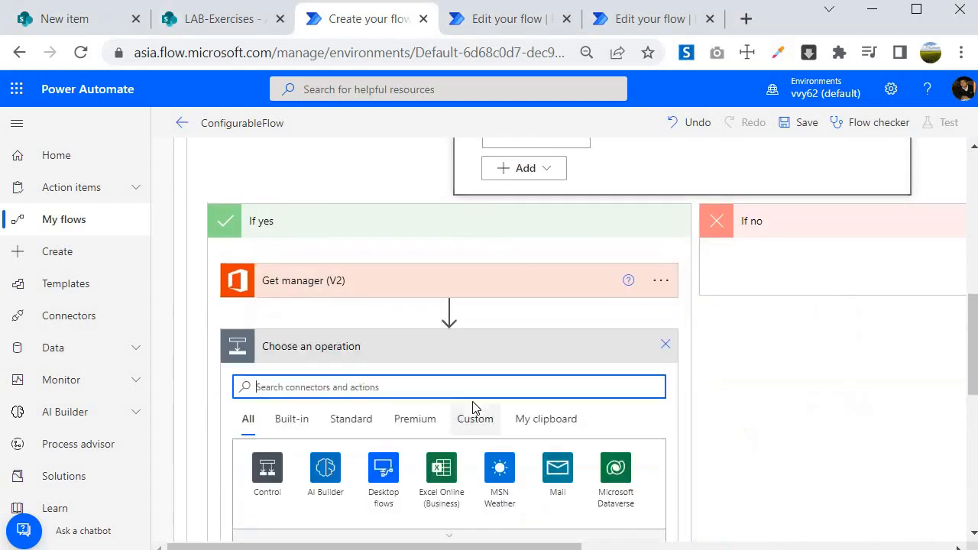
pyautogui.scroll(-1, 481, 367)
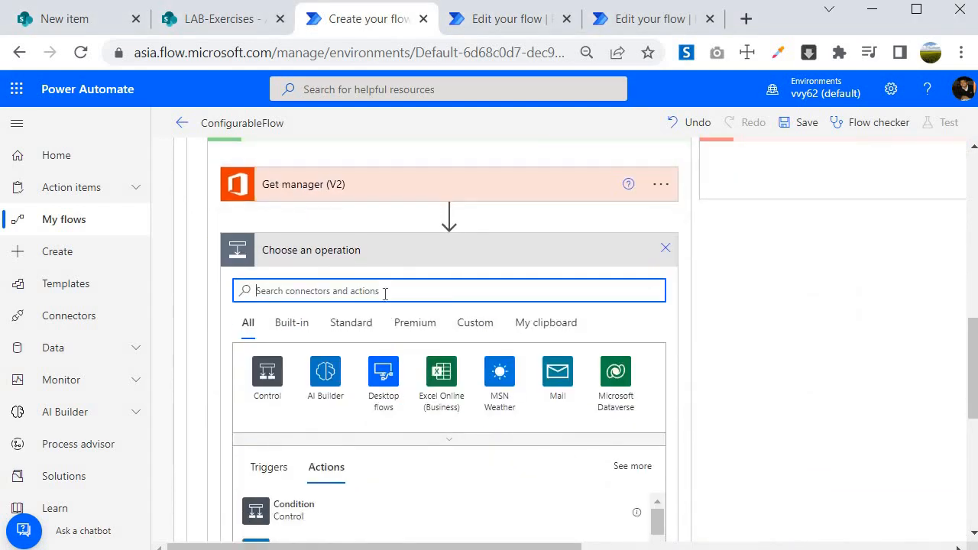
pyautogui.write('update')
pyautogui.scroll(-1, 384, 293)
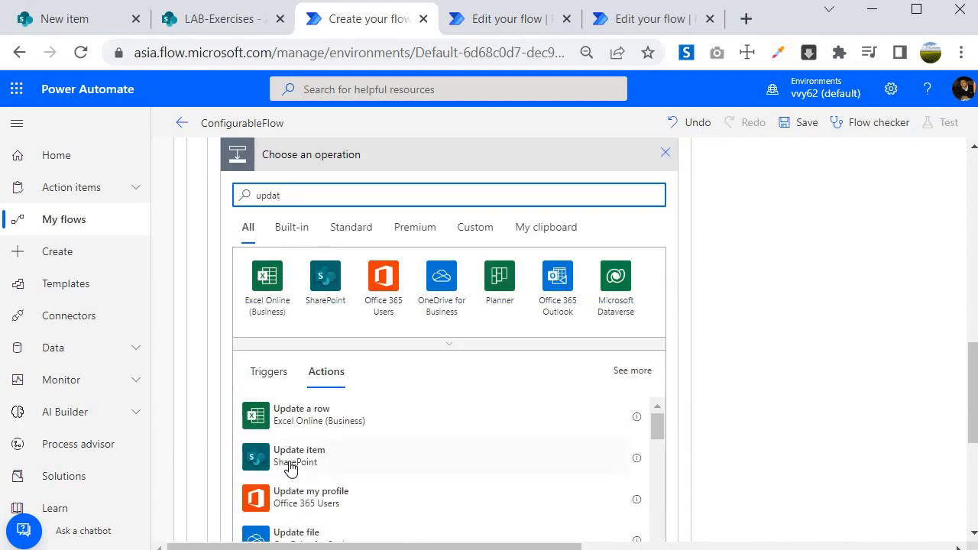
pyautogui.click(298, 450)
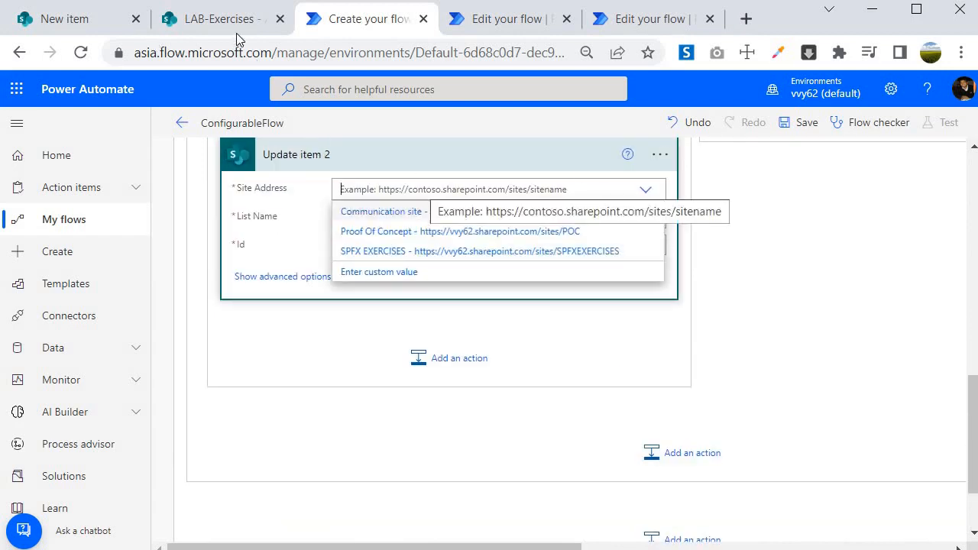
pyautogui.click(218, 21)
pyautogui.click(152, 53)
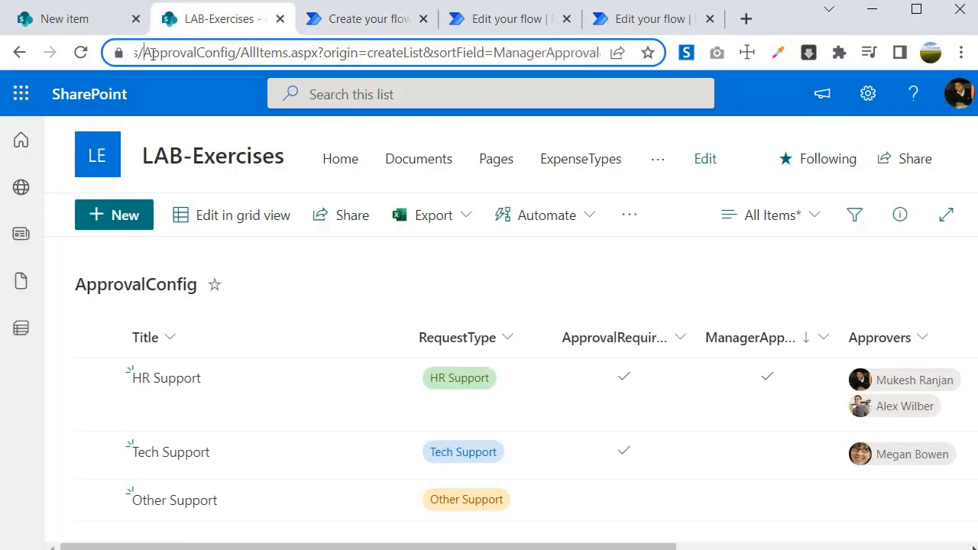
pyautogui.press('Home')
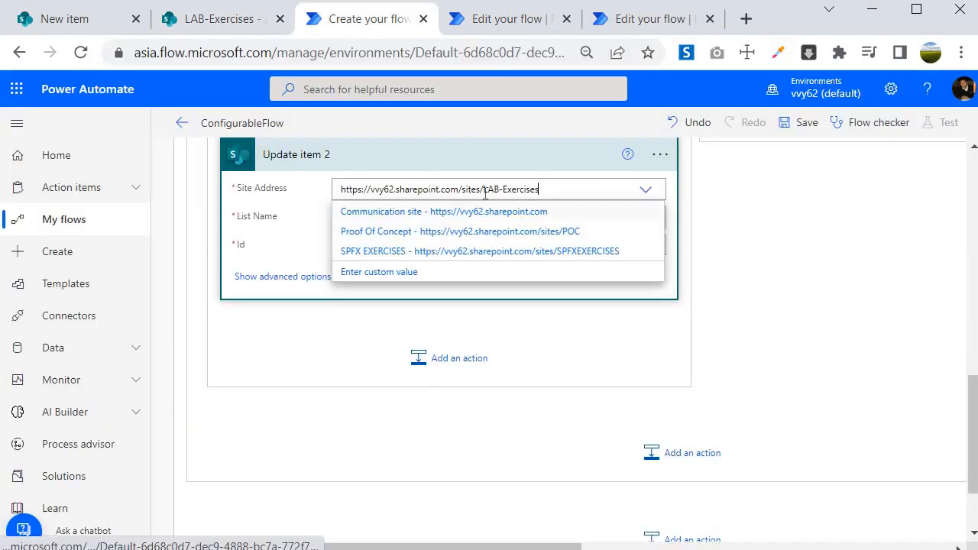
pyautogui.click(426, 191)
pyautogui.write('https://vvy62.sharepoint.com/sites/LAB-Exercises')
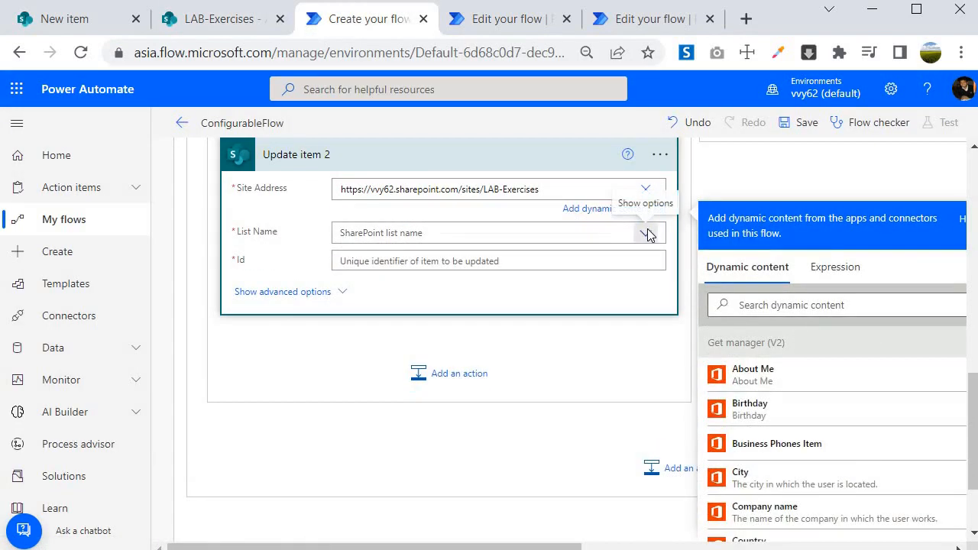
# Step: Choose Helpdesk as Update item 2's list and fill its Id and Title with the dynamic values ID and Title
pyautogui.click(647, 233)
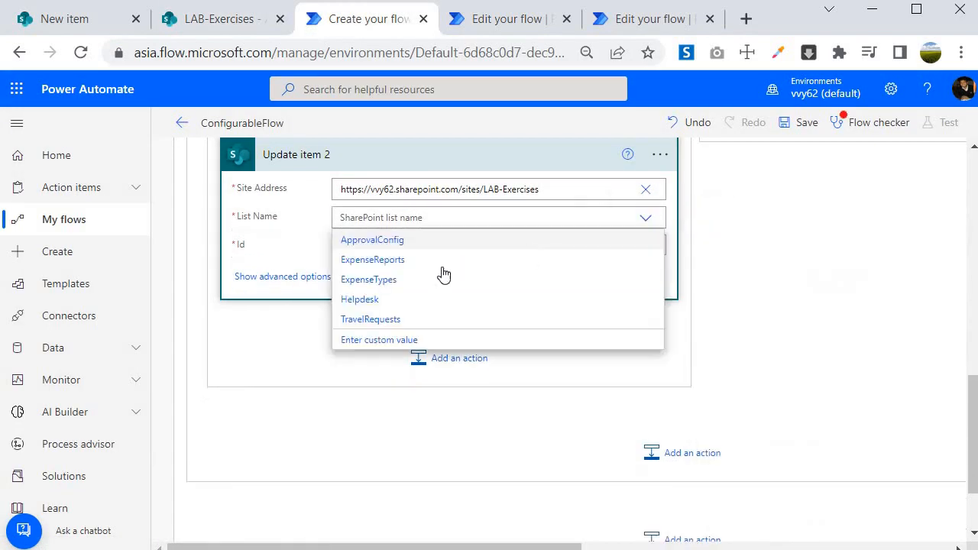
pyautogui.click(366, 356)
pyautogui.scroll(-2, 783, 459)
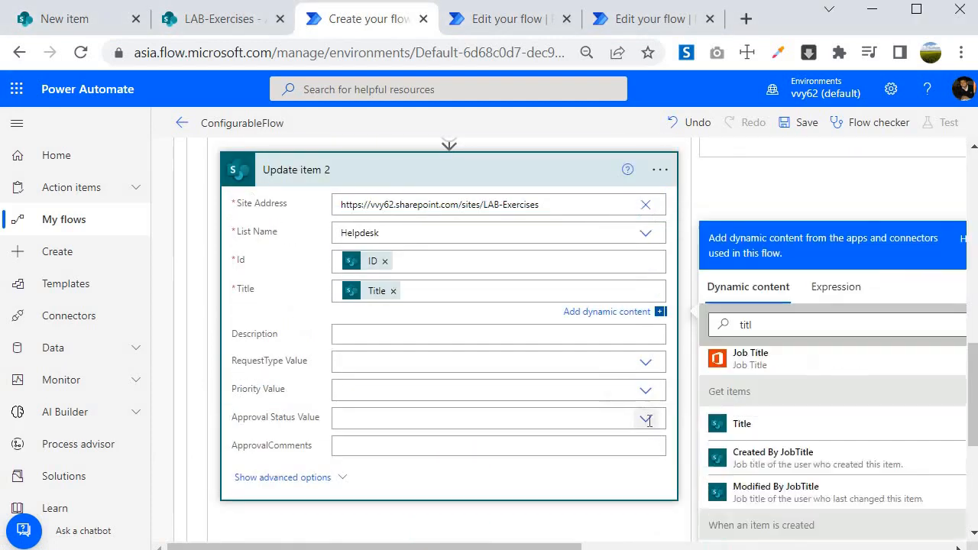
# Step: Set the Approval Status Value in Update item 2 to Pending Manager Approval
pyautogui.click(646, 419)
pyautogui.click(645, 403)
pyautogui.click(385, 479)
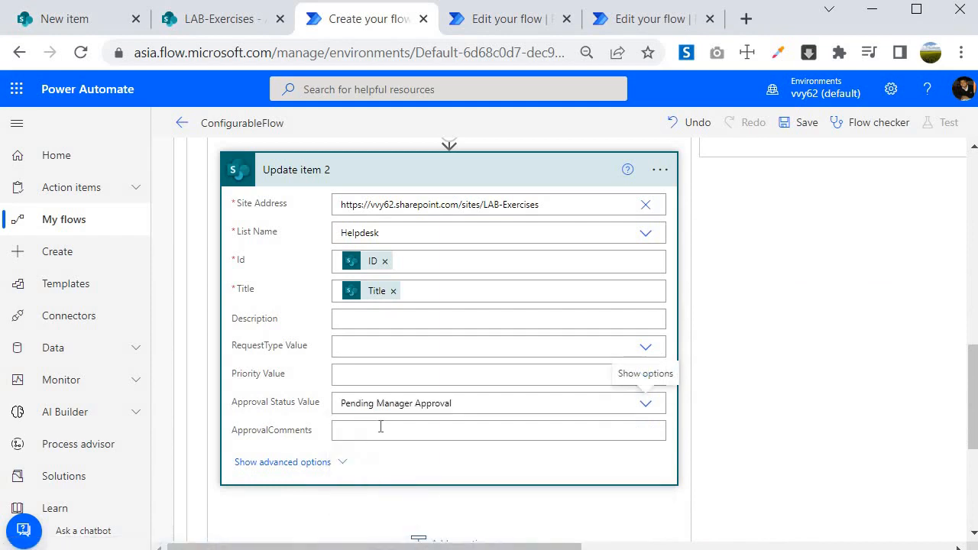
# Step: Set ApprovalComments to "Manager Approval Pending" followed by Get manager's Display Name, and collapse the Update item 2 action
pyautogui.click(380, 433)
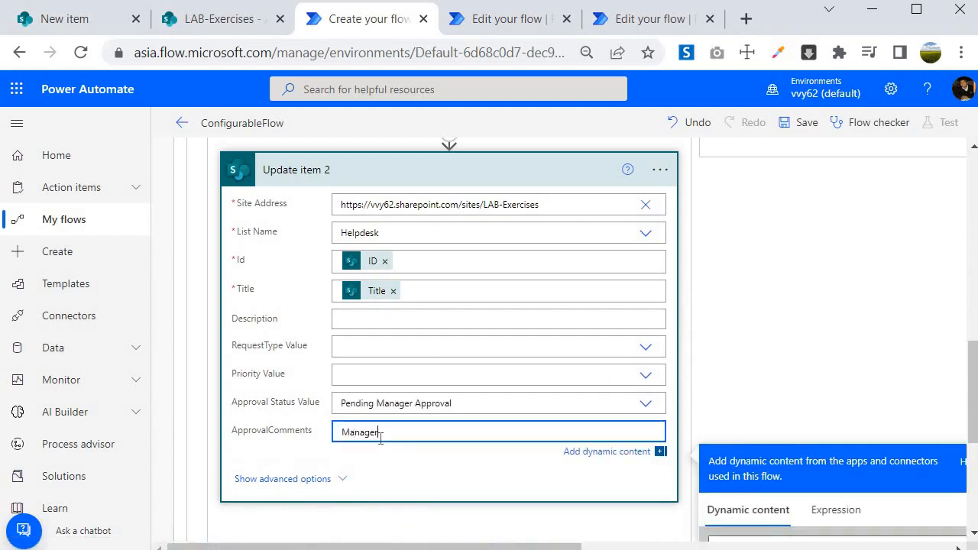
pyautogui.write('Manager Approval Pending')
pyautogui.scroll(-4, 734, 356)
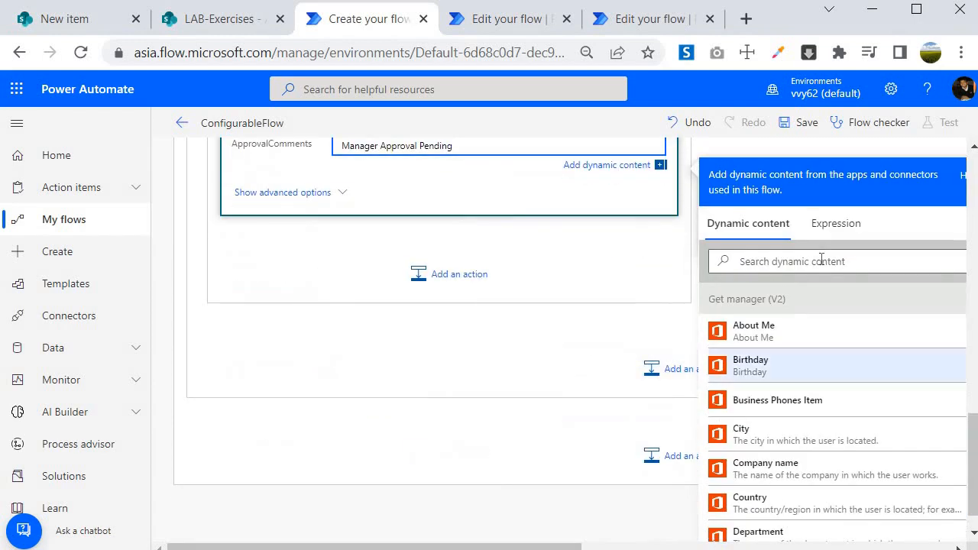
pyautogui.click(776, 262)
pyautogui.write('dis')
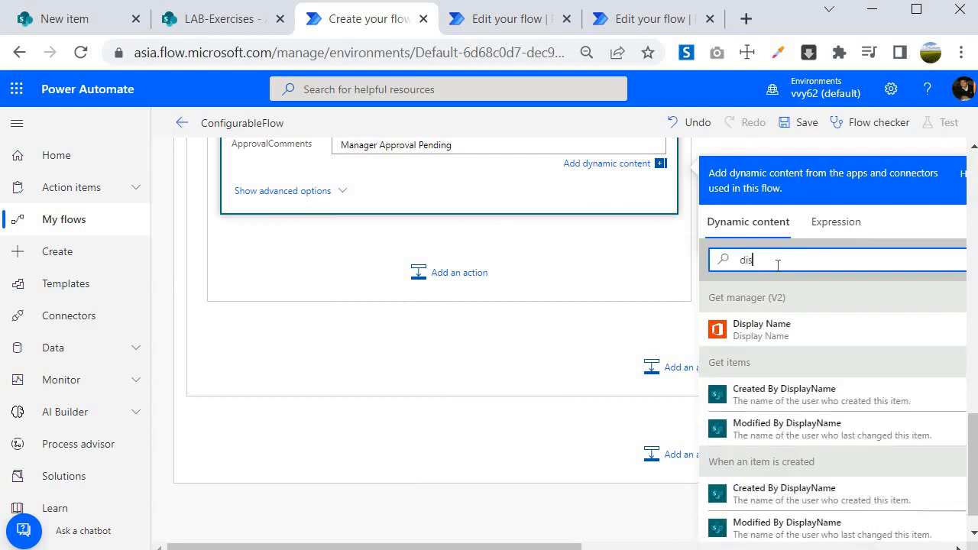
pyautogui.click(768, 336)
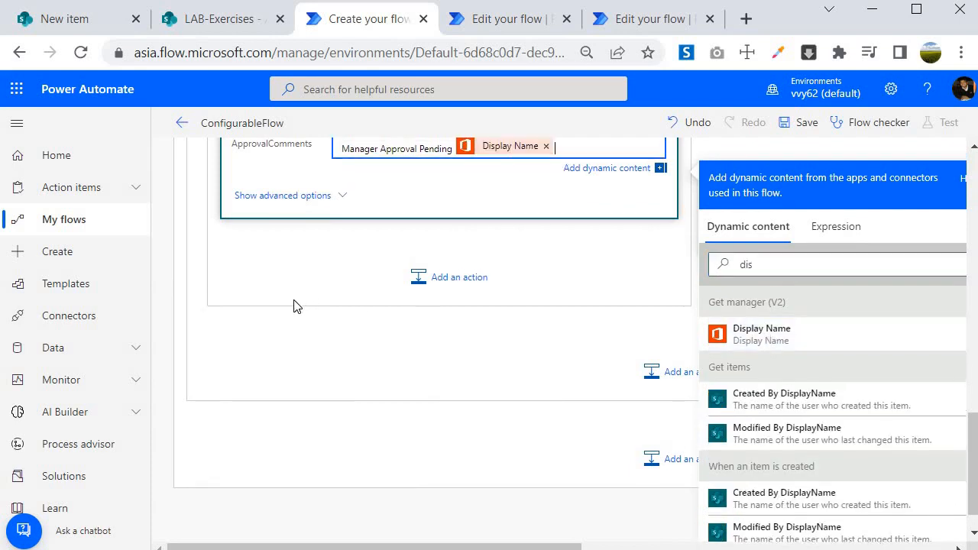
pyautogui.scroll(4, 295, 305)
pyautogui.click(356, 180)
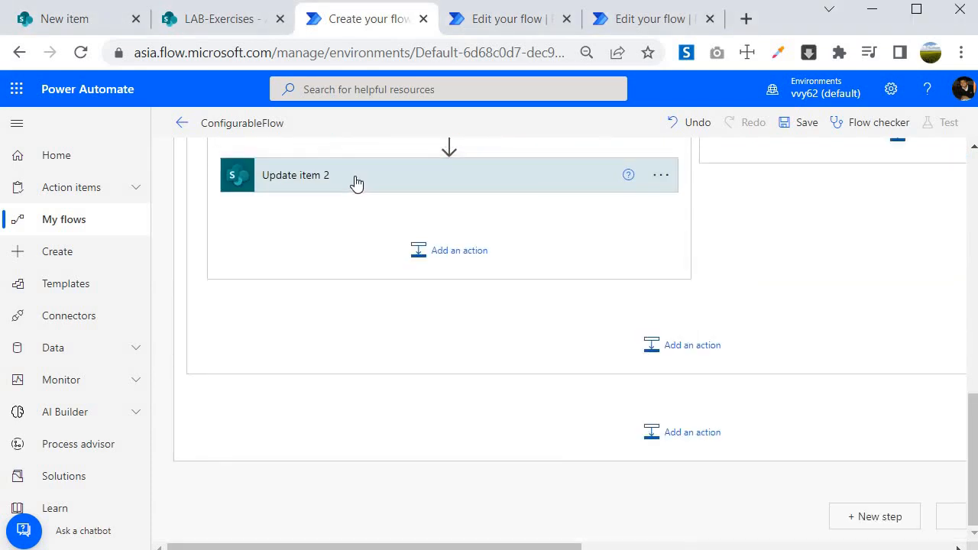
# Step: Add a Start and wait for an approval action below Update item 2 with approval type Approve/Reject - First to respond
pyautogui.click(469, 252)
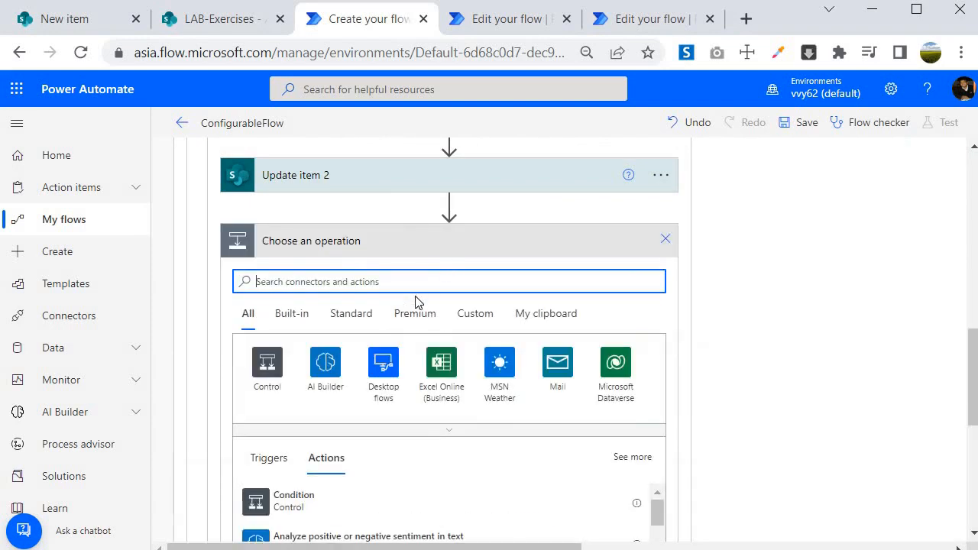
pyautogui.write('star')
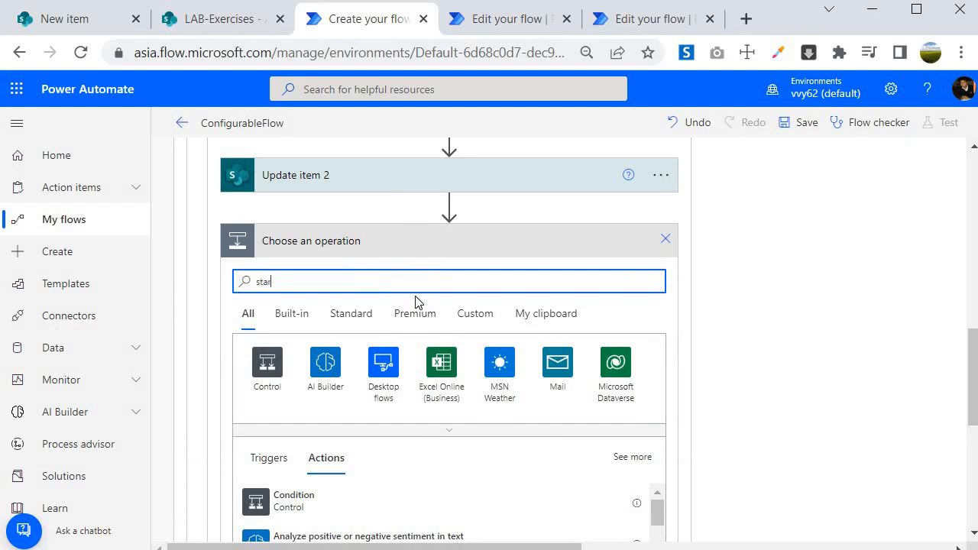
pyautogui.write('t')
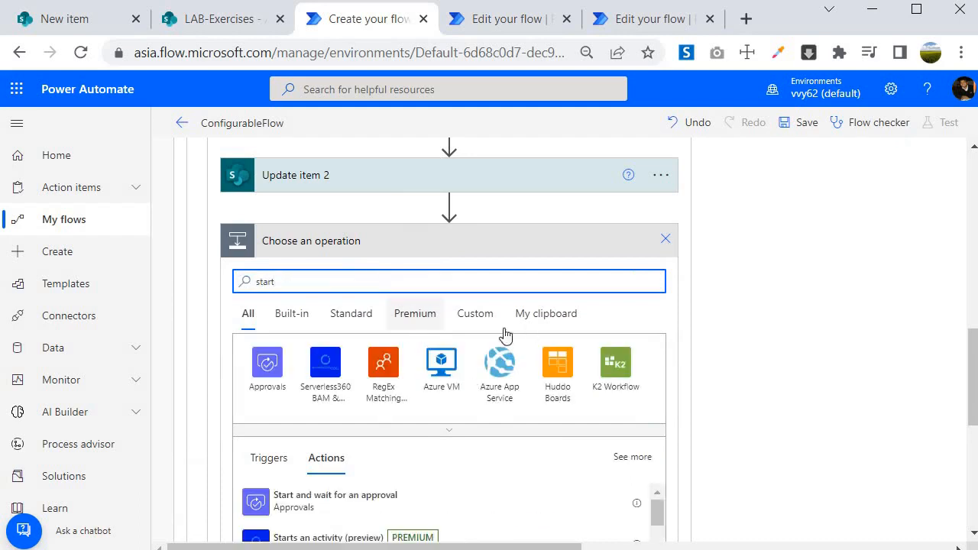
pyautogui.scroll(-3, 313, 320)
pyautogui.click(312, 315)
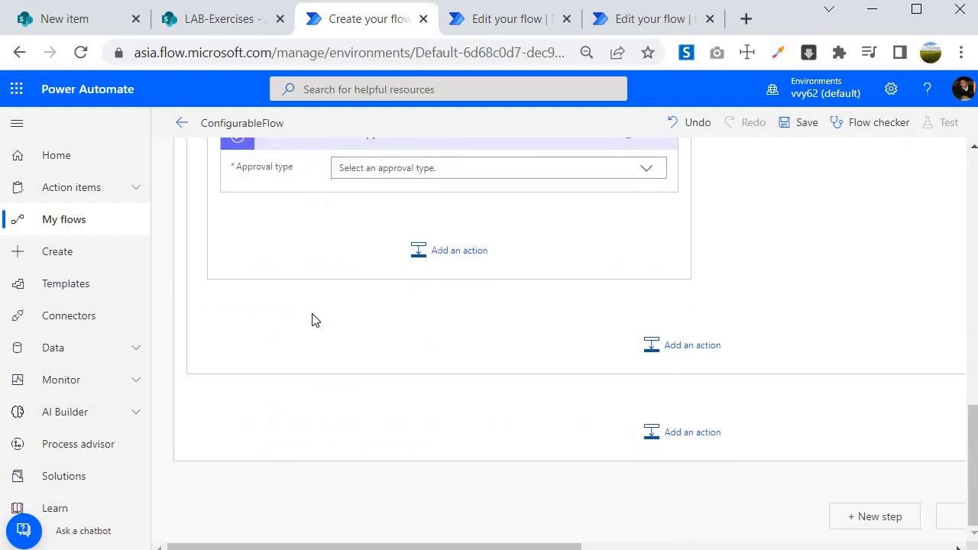
pyautogui.click(646, 170)
pyautogui.click(409, 211)
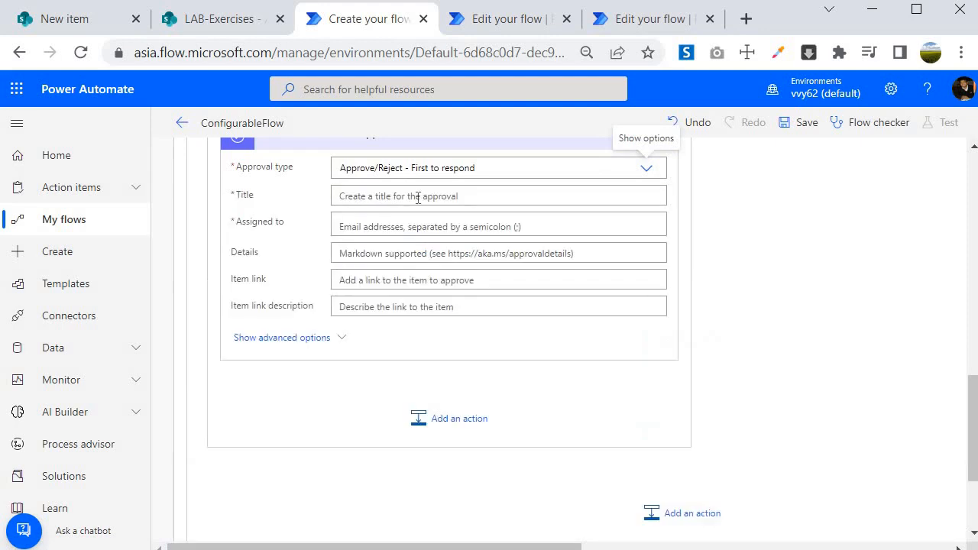
# Step: Set the approval's Title to the dynamic value RequestType Value, the text "Approval for" and the dynamic value Created By DisplayName
pyautogui.click(418, 197)
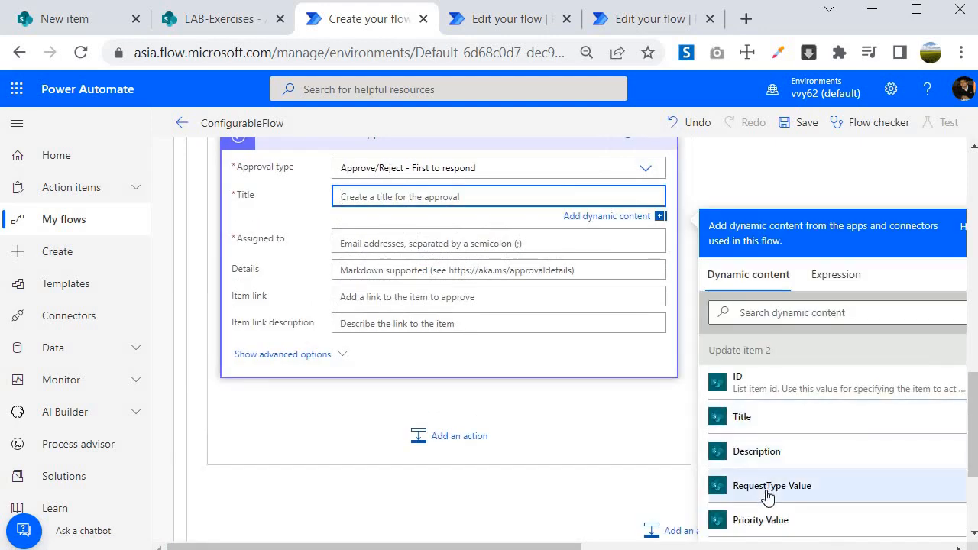
pyautogui.click(768, 489)
pyautogui.write('Appr')
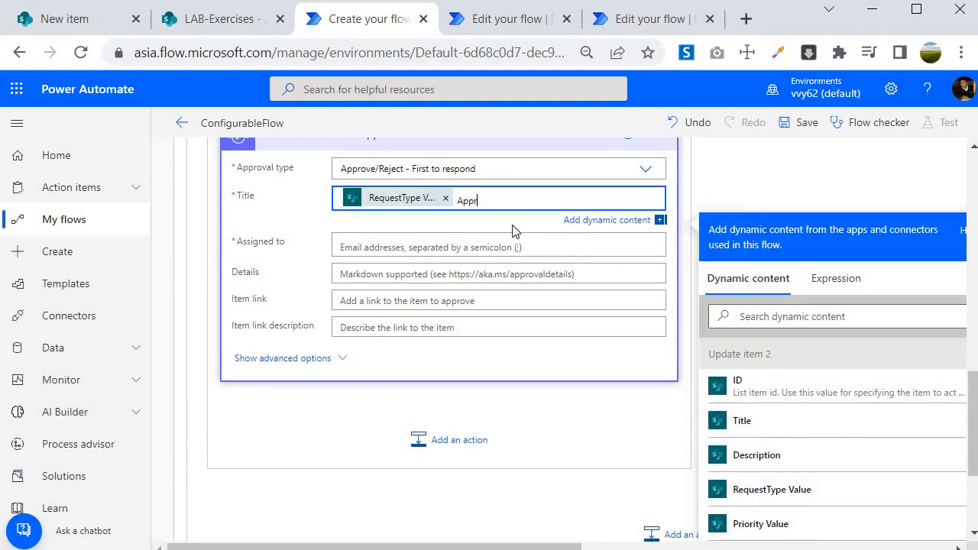
pyautogui.write('oval for')
pyautogui.click(820, 317)
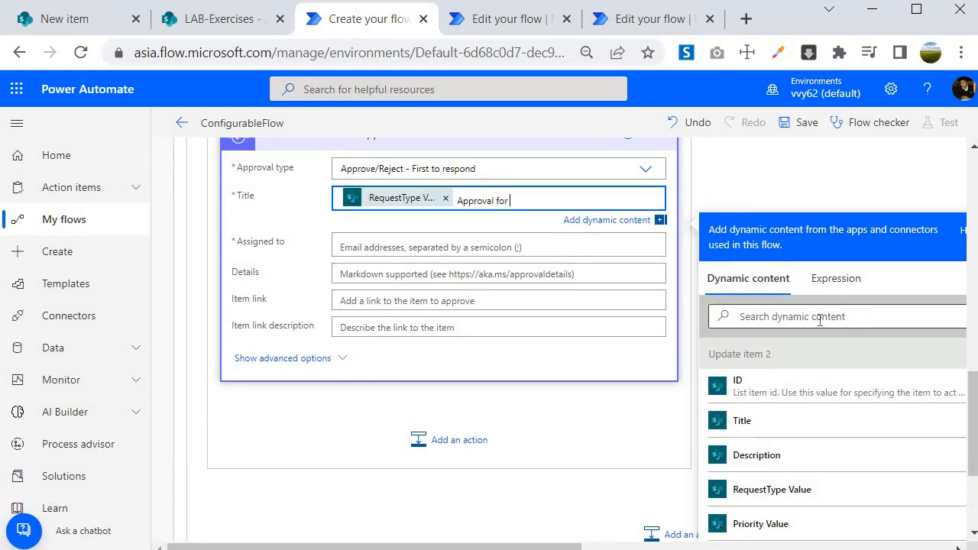
pyautogui.write('create')
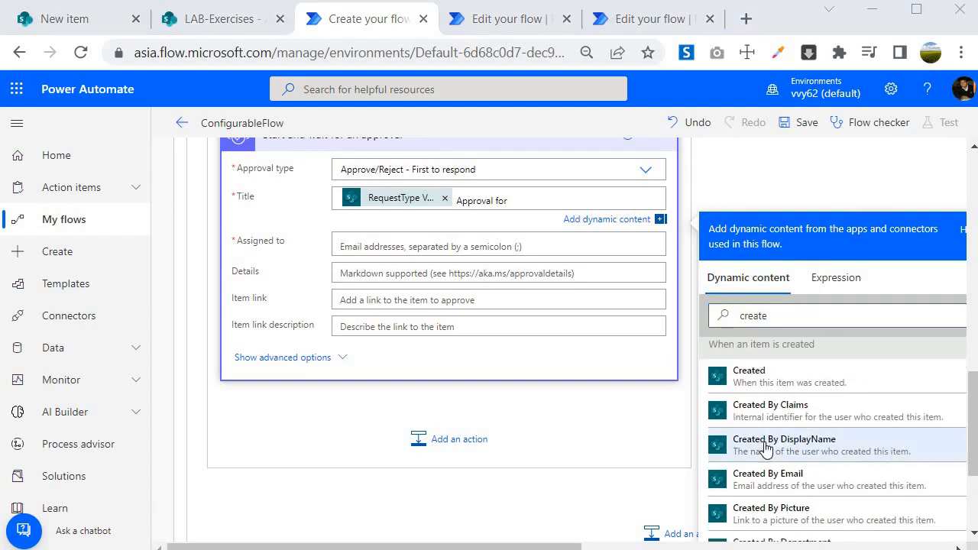
pyautogui.click(766, 448)
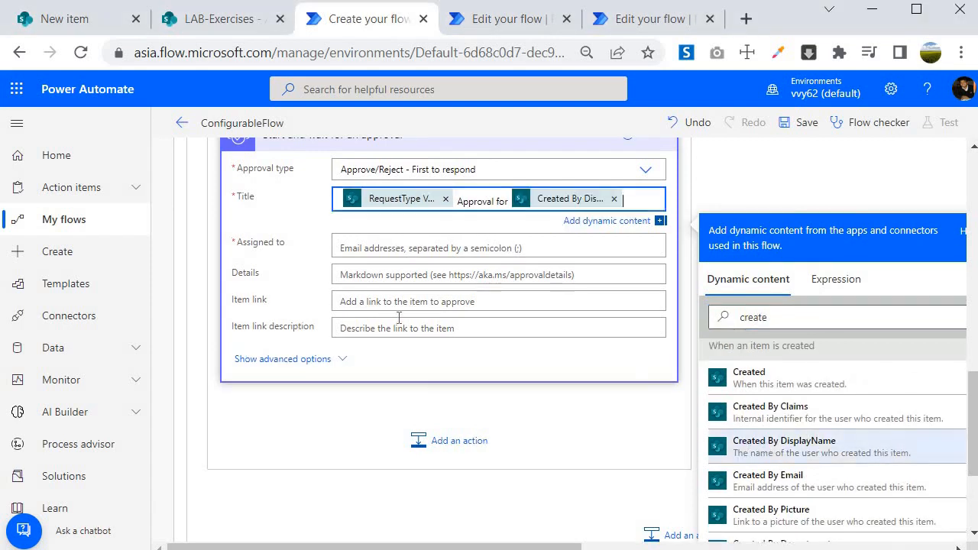
# Step: Assign the approval to the Mail dynamic value from Get manager (V2)
pyautogui.click(350, 252)
pyautogui.click(840, 361)
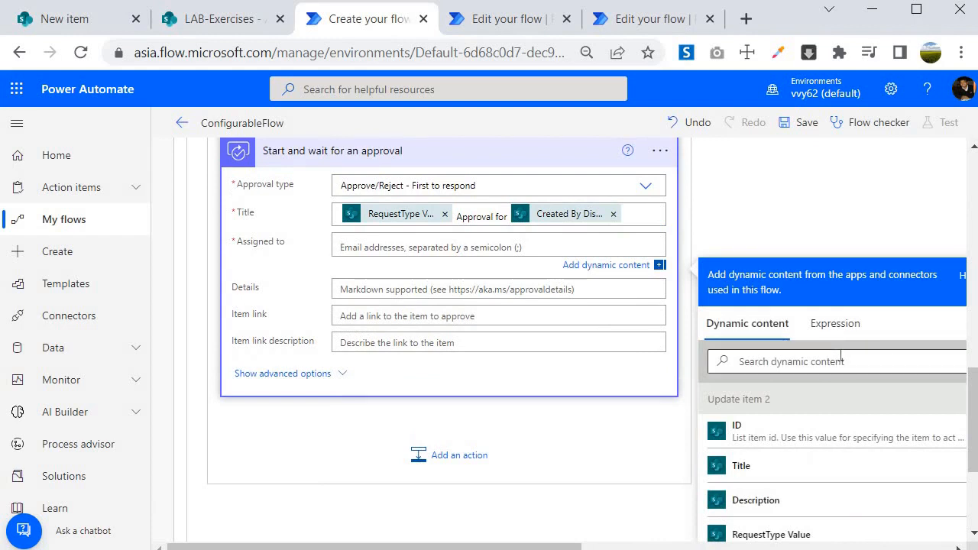
pyautogui.write('mail')
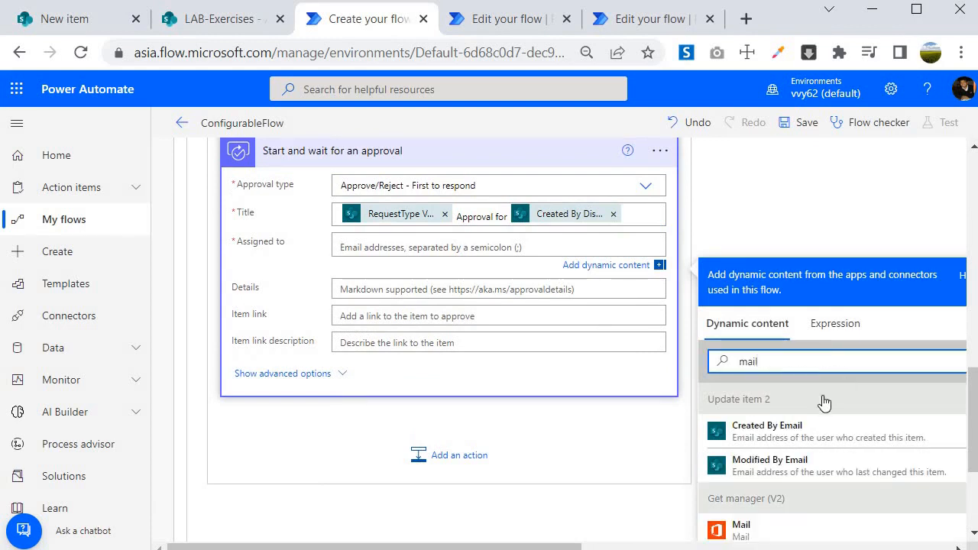
pyautogui.scroll(-3, 823, 402)
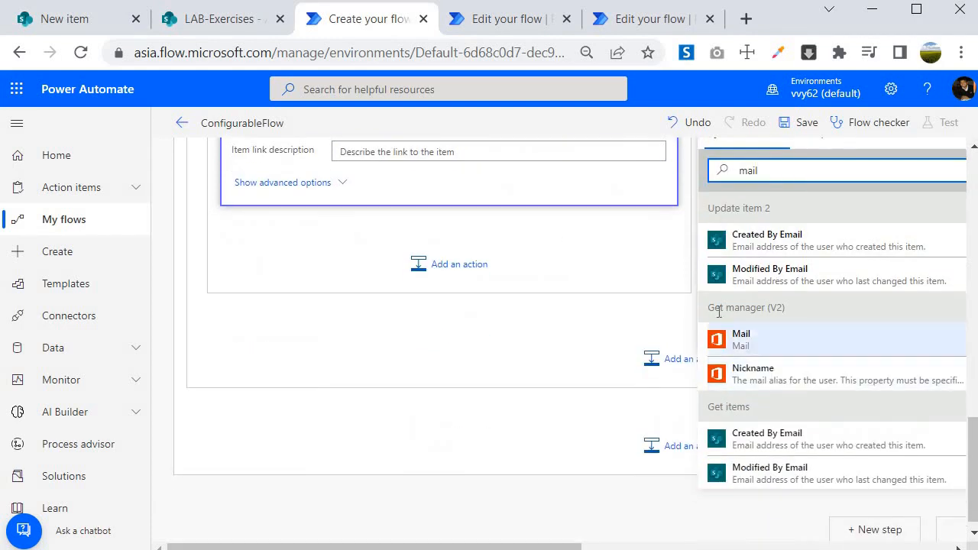
pyautogui.click(746, 341)
pyautogui.scroll(3, 343, 369)
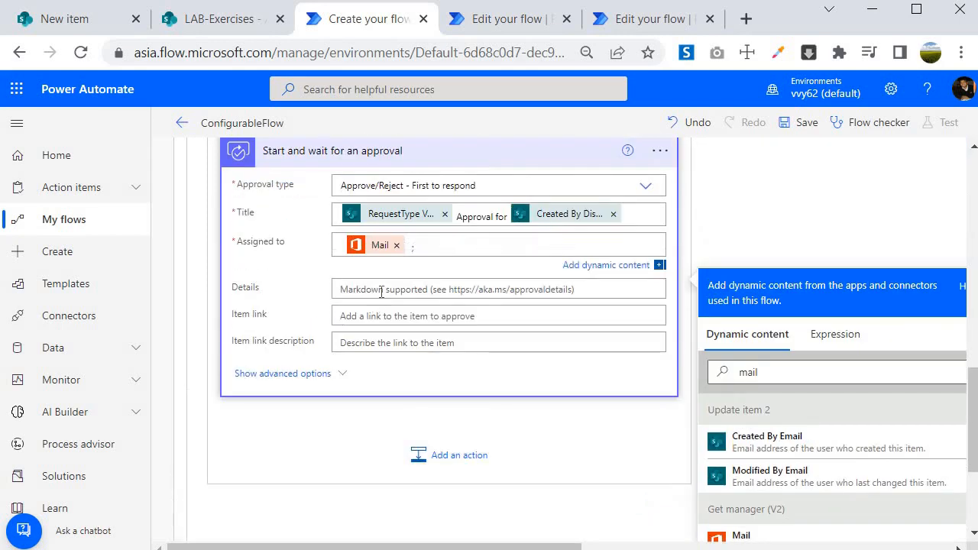
# Step: Fill the approval's Details with the Description dynamic value
pyautogui.click(381, 292)
pyautogui.scroll(-3, 804, 455)
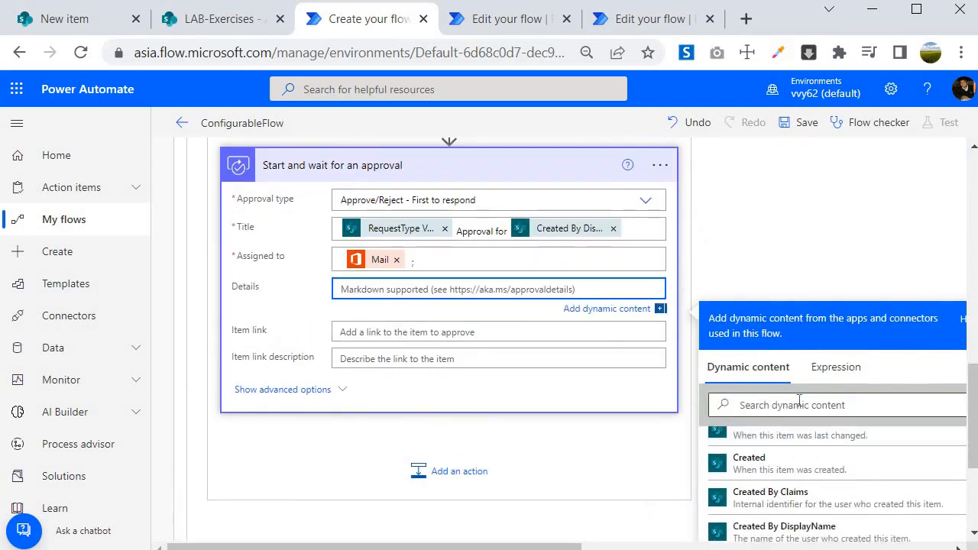
pyautogui.click(800, 405)
pyautogui.write('des')
pyautogui.click(756, 471)
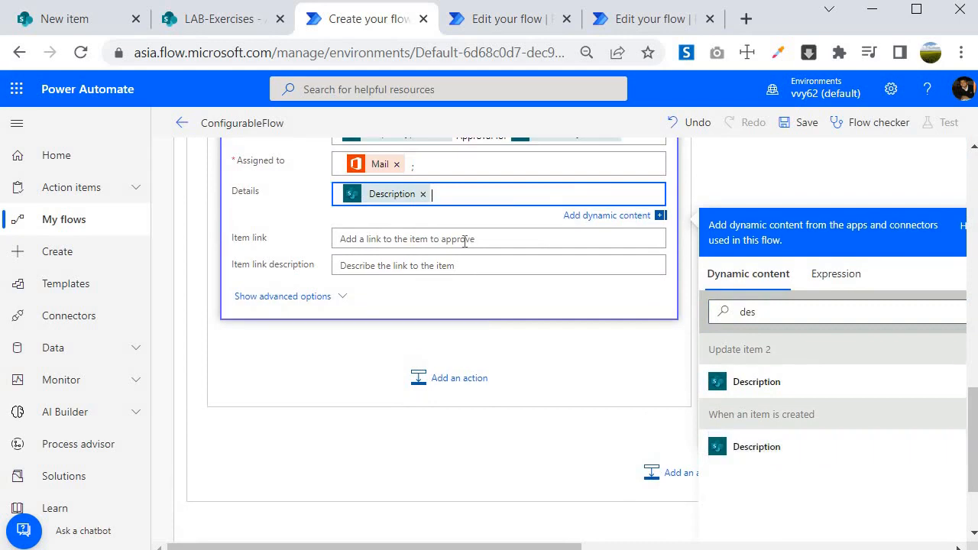
# Step: Set the approval's Item link to the Link to item dynamic value
pyautogui.click(464, 241)
pyautogui.click(815, 354)
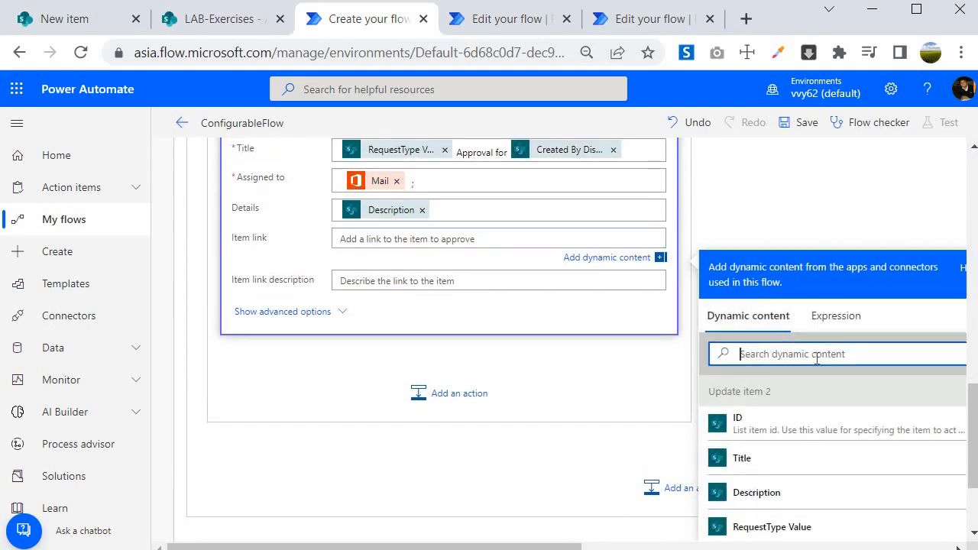
pyautogui.write('link')
pyautogui.scroll(-5, 772, 437)
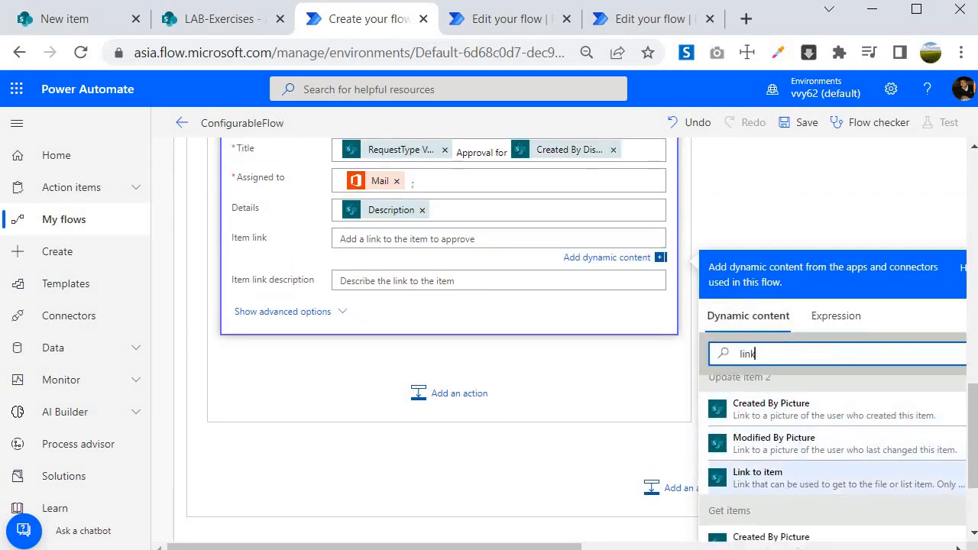
pyautogui.click(766, 439)
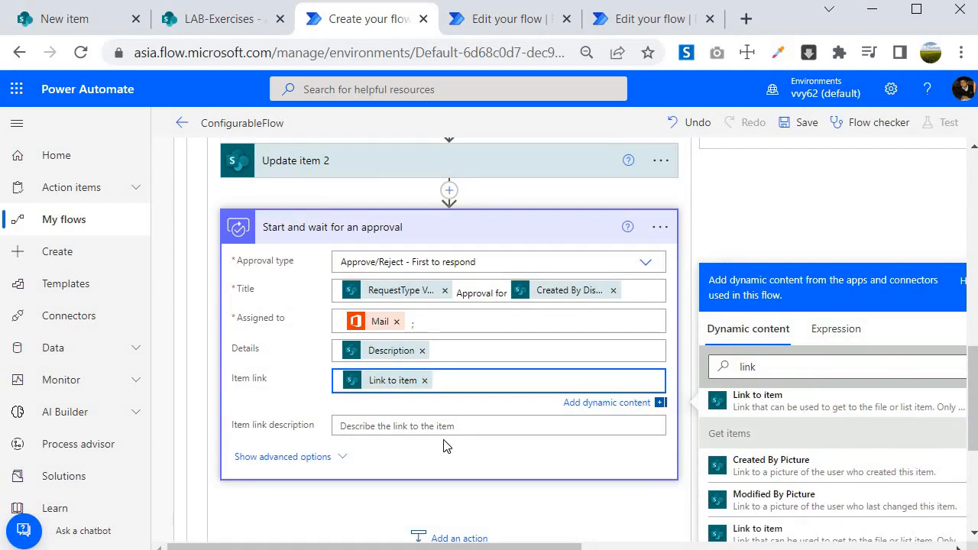
# Step: Set the Item link description to the Title from When an item is created, and collapse the approval action
pyautogui.scroll(-3, 377, 315)
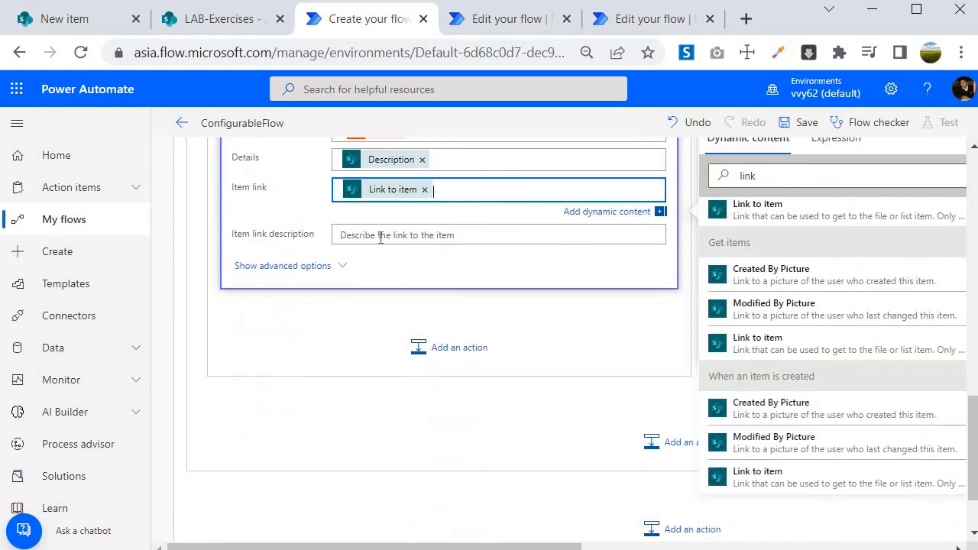
pyautogui.click(380, 238)
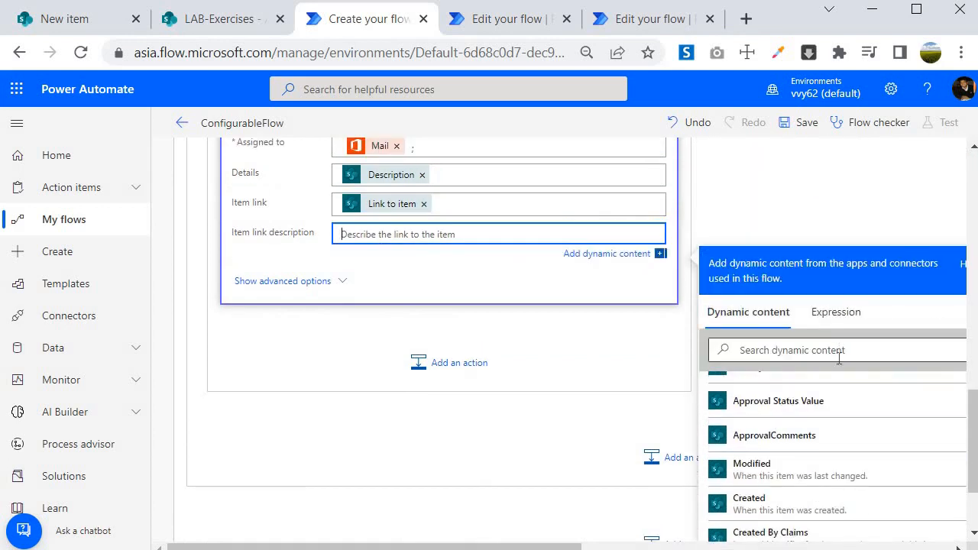
pyautogui.click(839, 356)
pyautogui.write('tit')
pyautogui.scroll(-3, 840, 444)
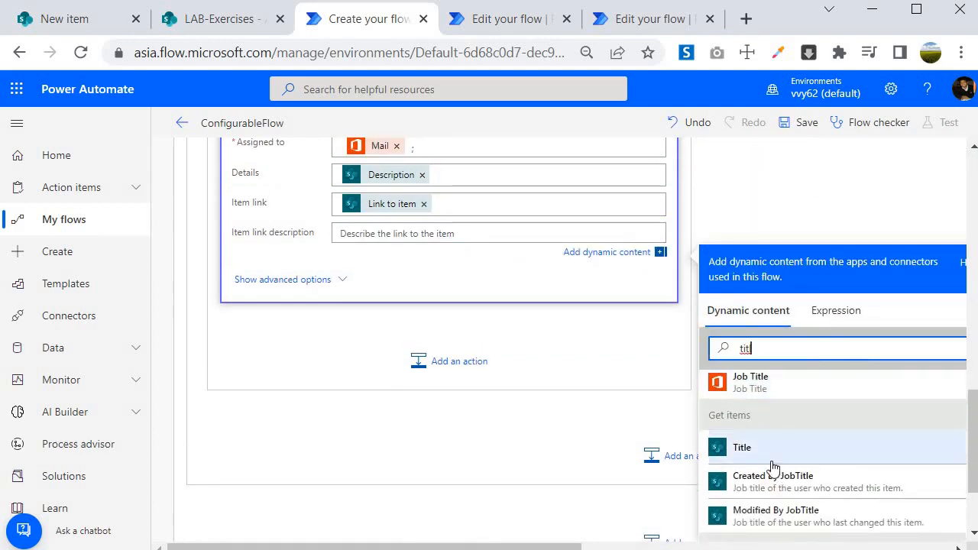
pyautogui.write('l')
pyautogui.scroll(-2, 773, 467)
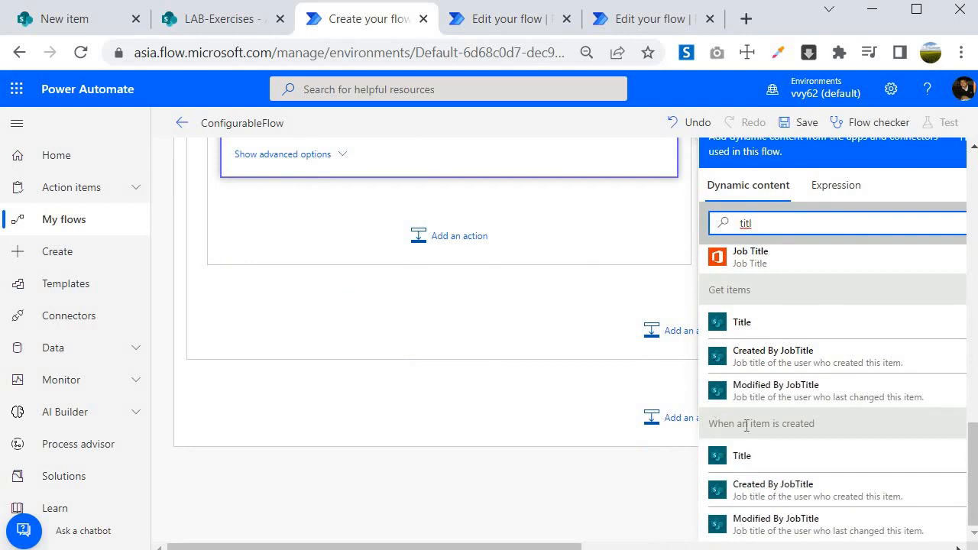
pyautogui.click(738, 456)
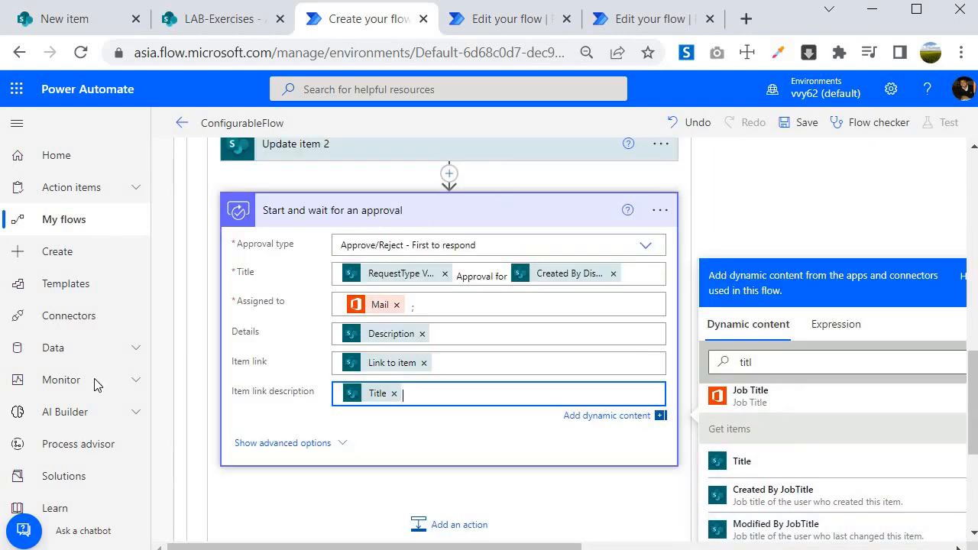
pyautogui.click(411, 212)
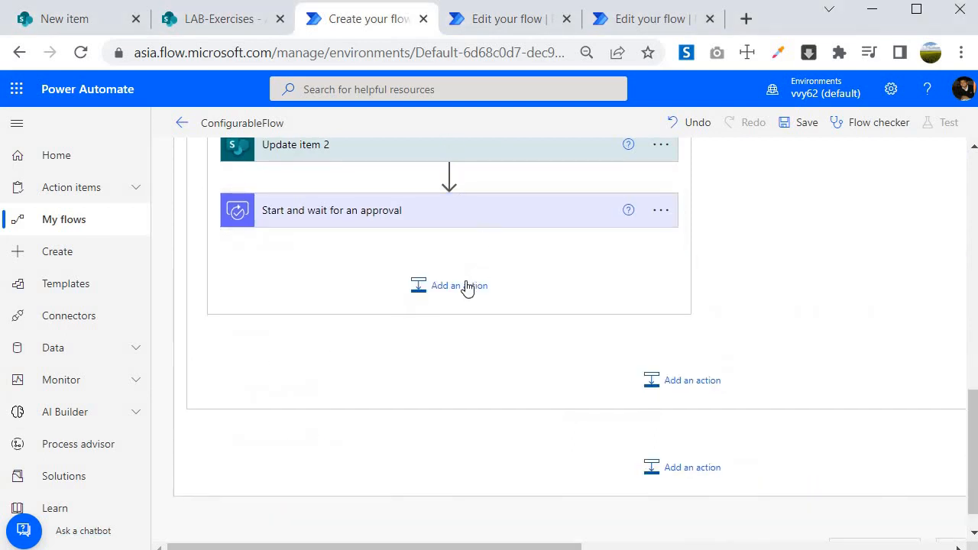
# Step: Add a Condition below the approval action that checks whether the approval's Outcome is equal to Approve
pyautogui.click(462, 289)
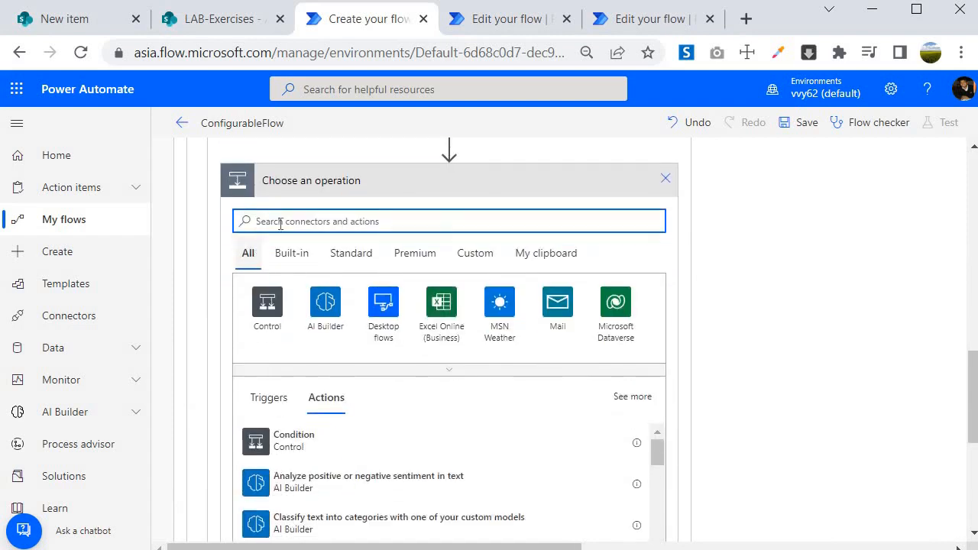
pyautogui.click(305, 441)
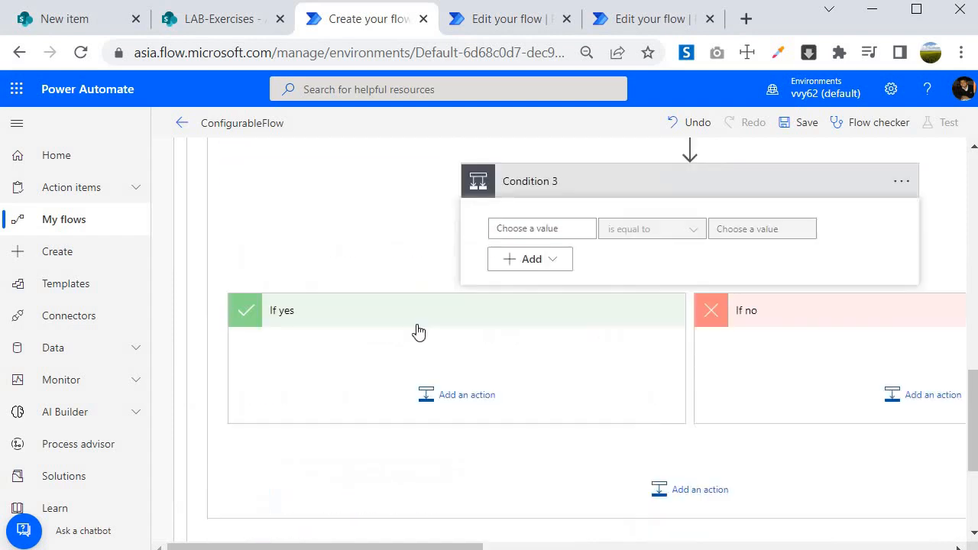
pyautogui.click(557, 227)
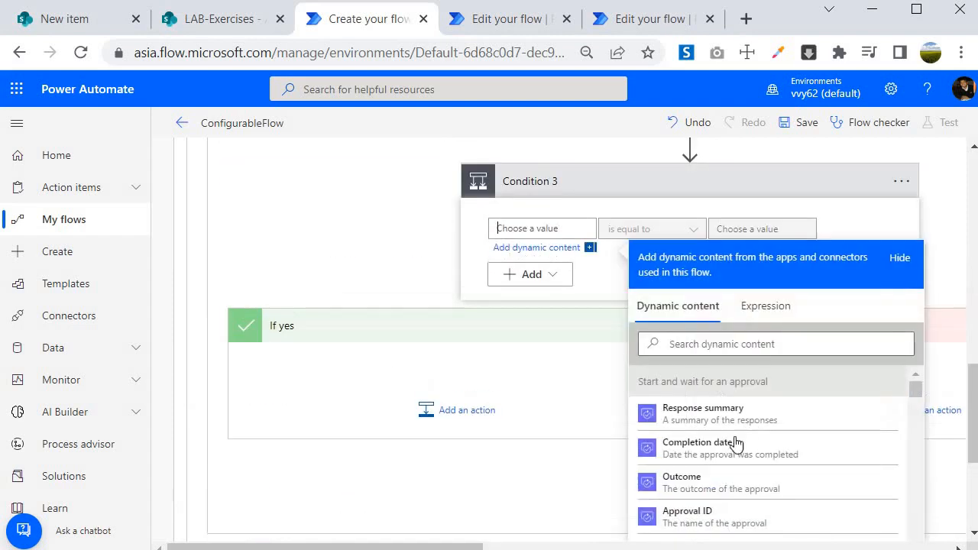
pyautogui.click(686, 469)
pyautogui.click(739, 233)
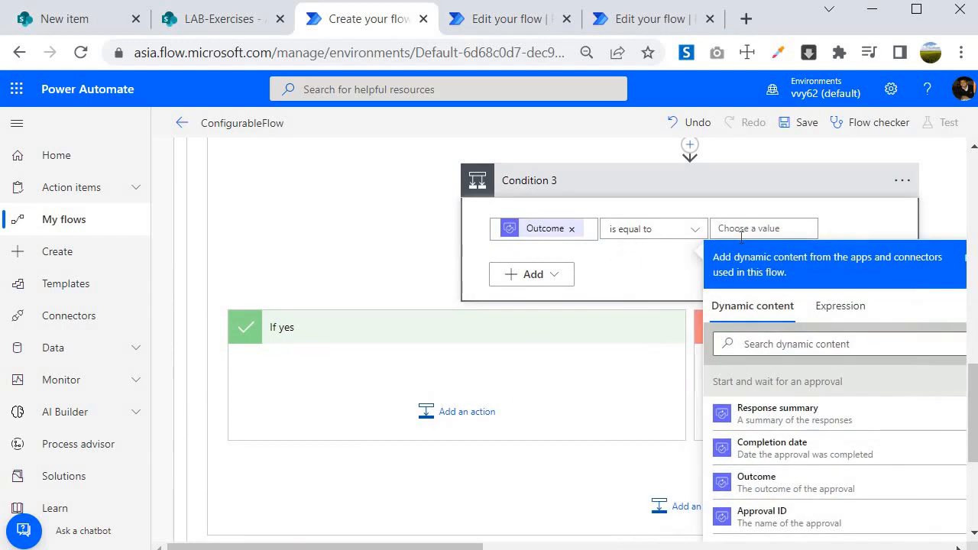
pyautogui.write('Approve')
pyautogui.click(388, 383)
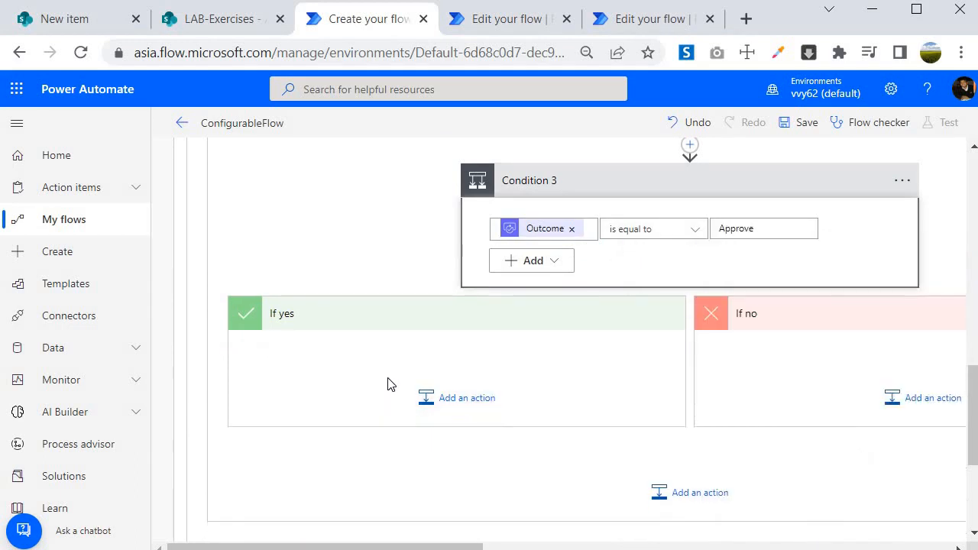
# Step: Add a SharePoint Update item action to the If yes branch of Condition 3
pyautogui.scroll(-1, 313, 372)
pyautogui.click(462, 302)
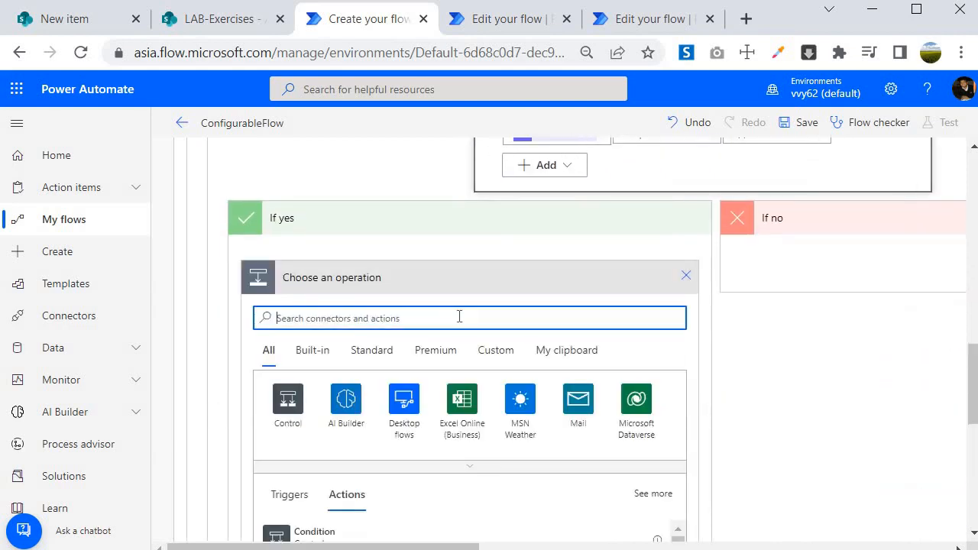
pyautogui.write('upd')
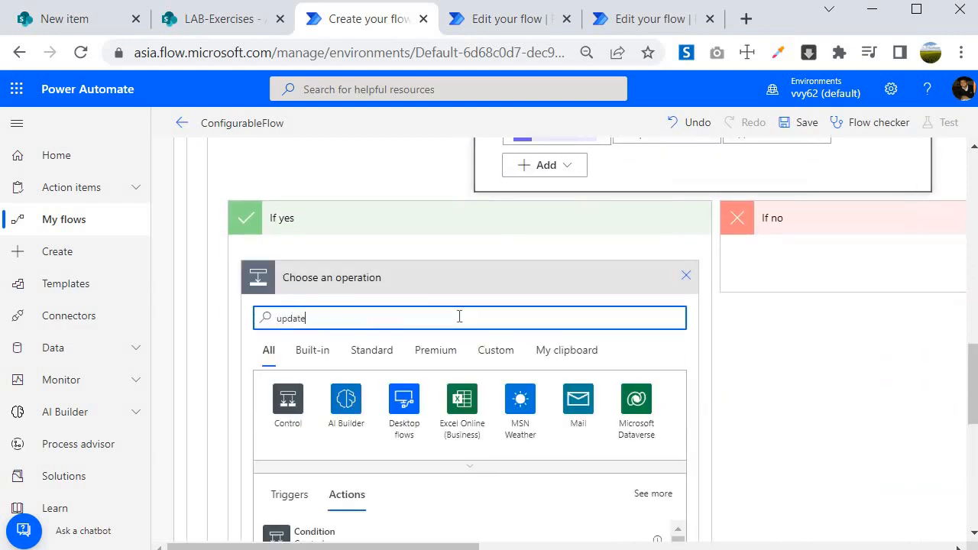
pyautogui.write('ate')
pyautogui.scroll(-3, 382, 298)
pyautogui.click(323, 288)
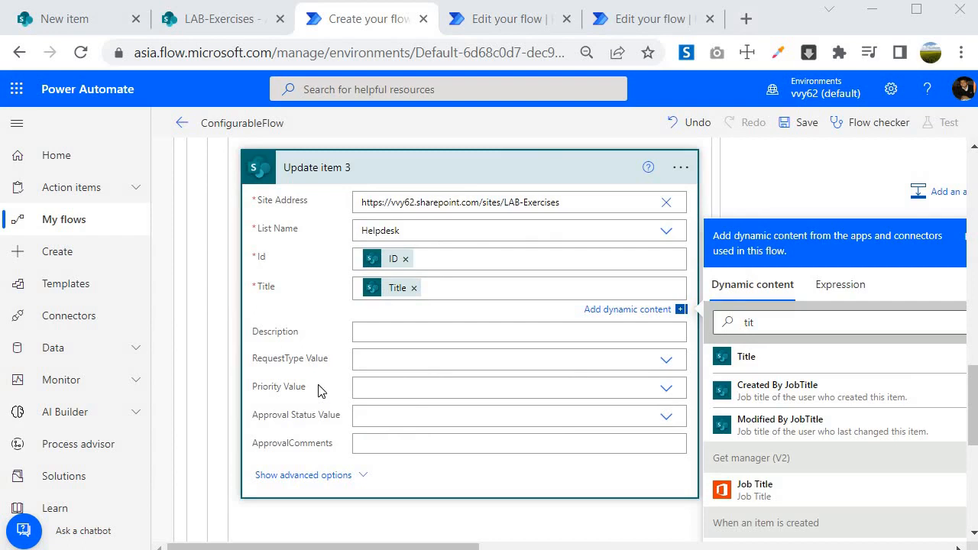
# Step: Set the Approval Status Value in Update item 3 to Pending Approval
pyautogui.click(617, 416)
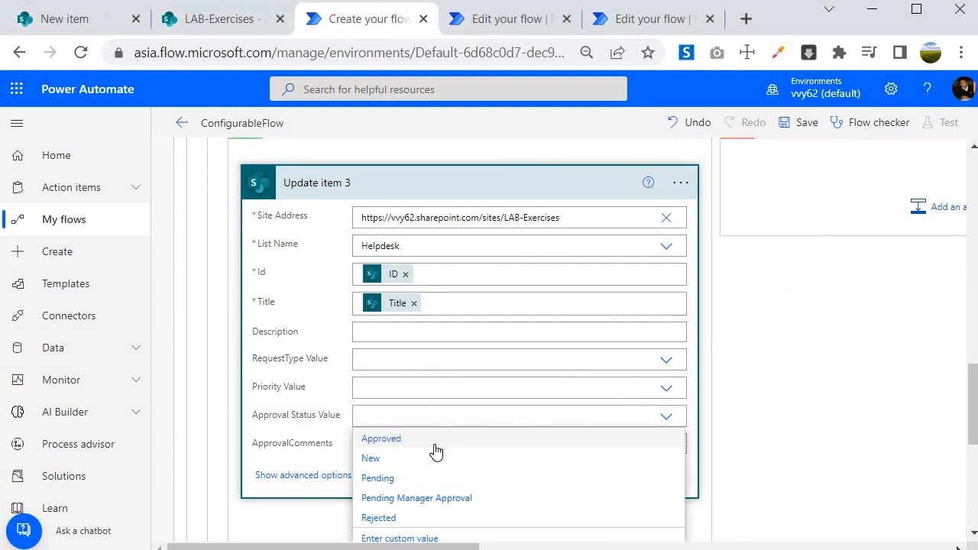
pyautogui.click(382, 479)
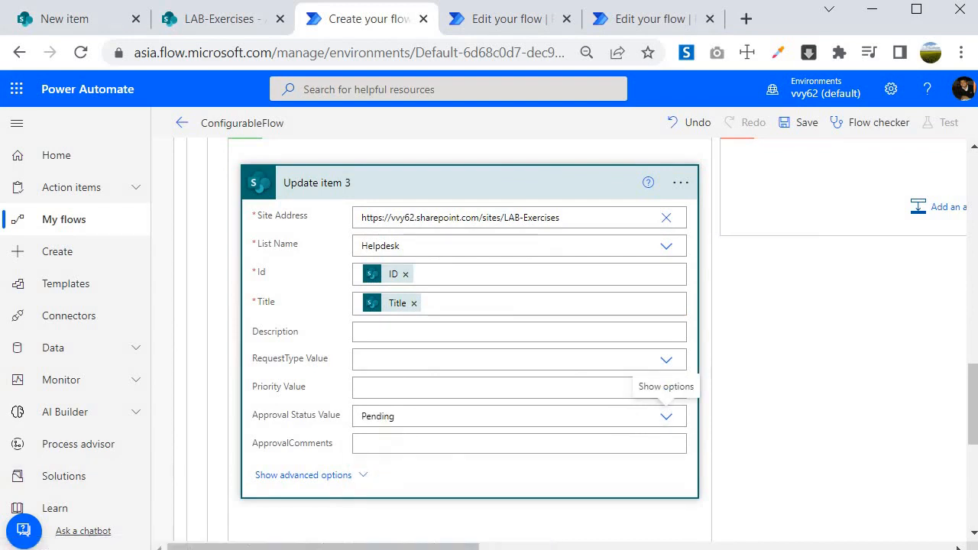
pyautogui.click(384, 415)
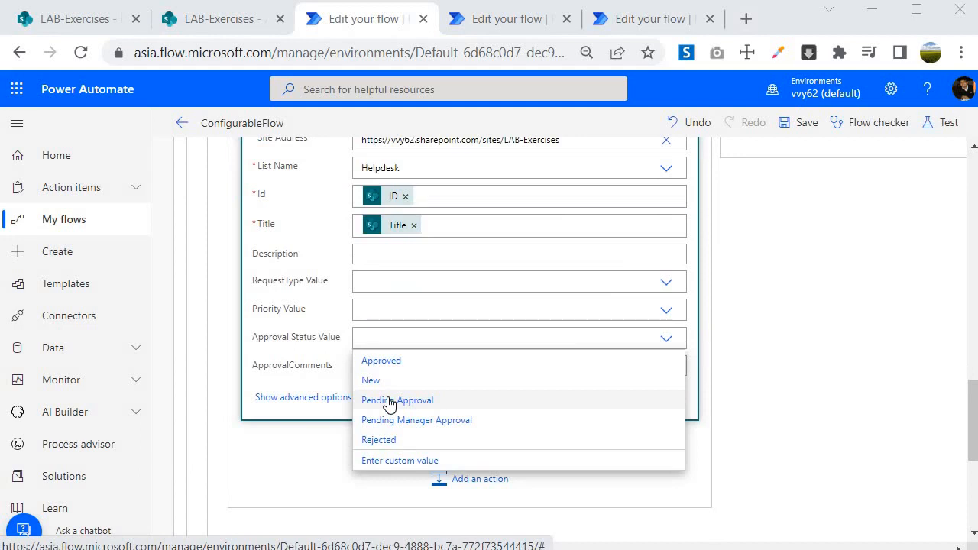
pyautogui.click(389, 403)
# Step: Check the Approvers column in the ApprovalConfig list in SharePoint, and return to the flow in Power Automate
pyautogui.hotkey('ctrl', 'shift', 'Tab')
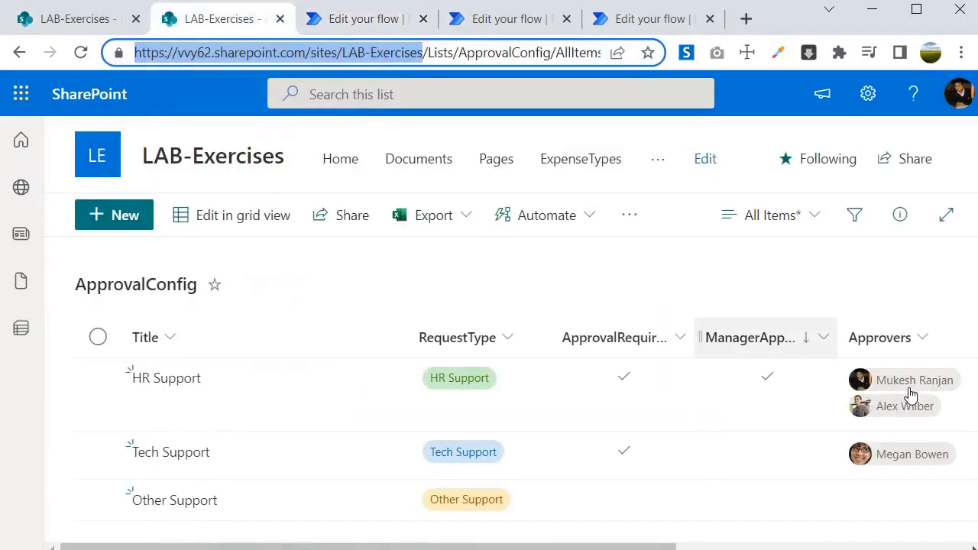
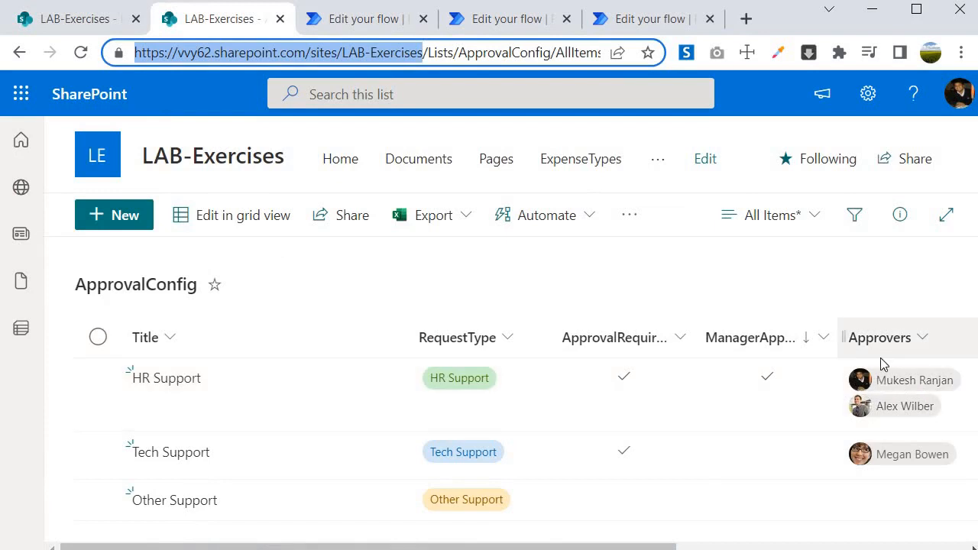
pyautogui.click(77, 549)
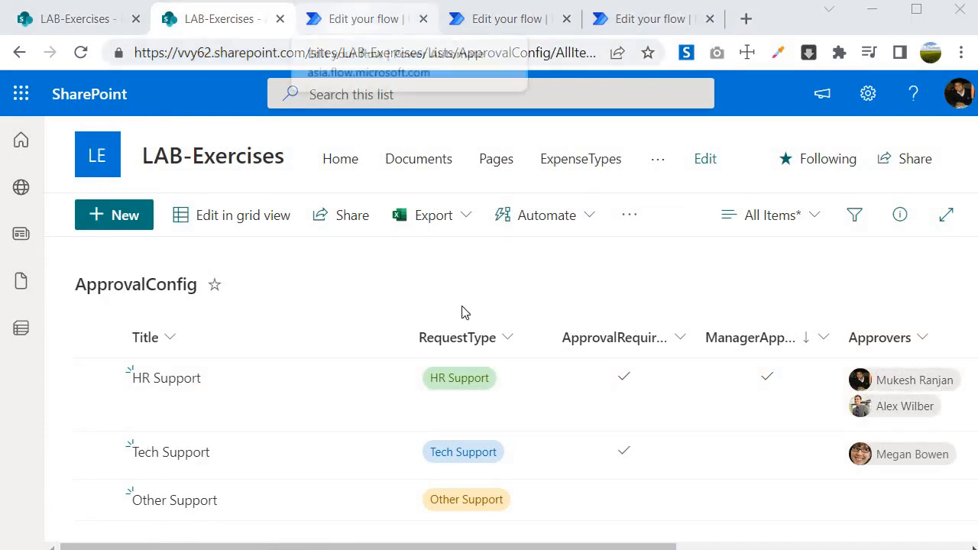
pyautogui.click(354, 26)
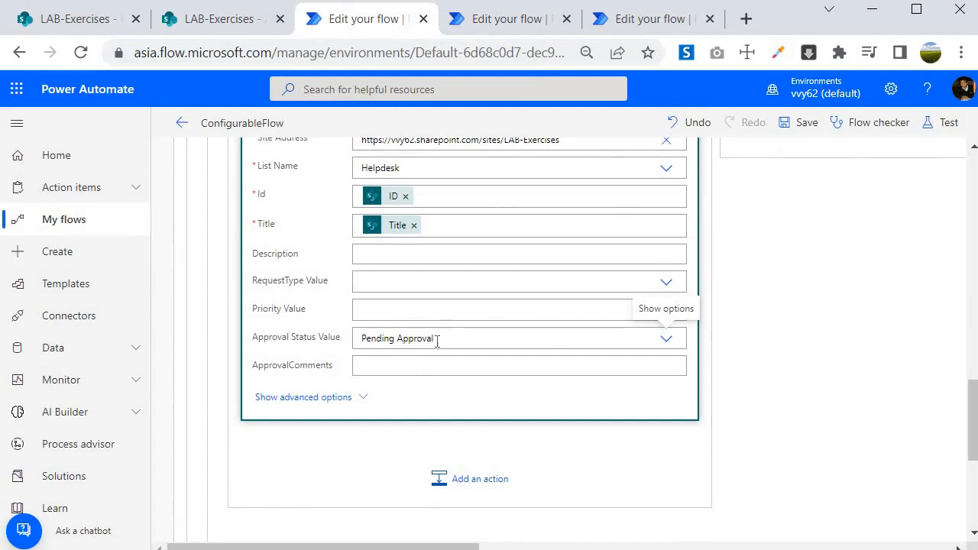
# Step: Fill ApprovalComments in Update item 3 with "Manager", the Display Name from Get manager (V2), and "has approved"
pyautogui.click(469, 364)
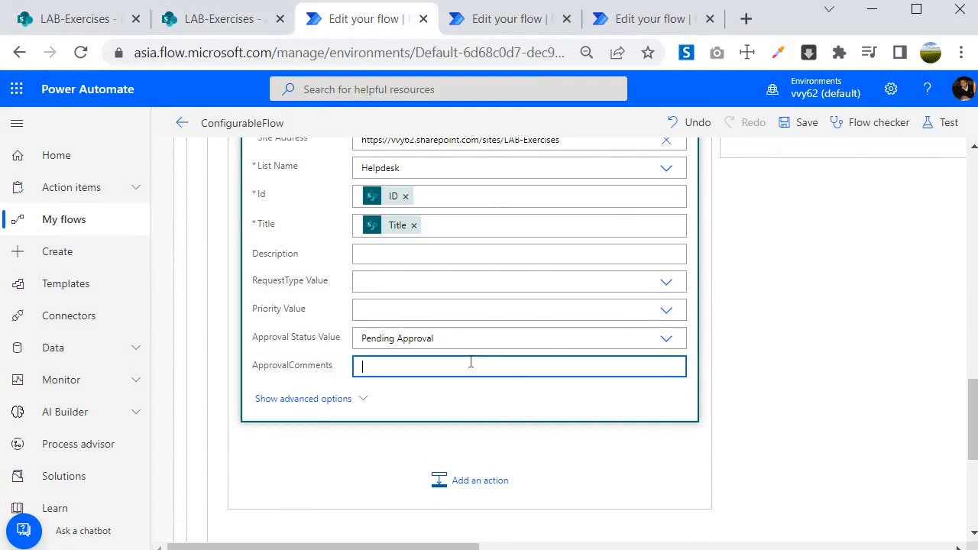
pyautogui.scroll(-3, 585, 362)
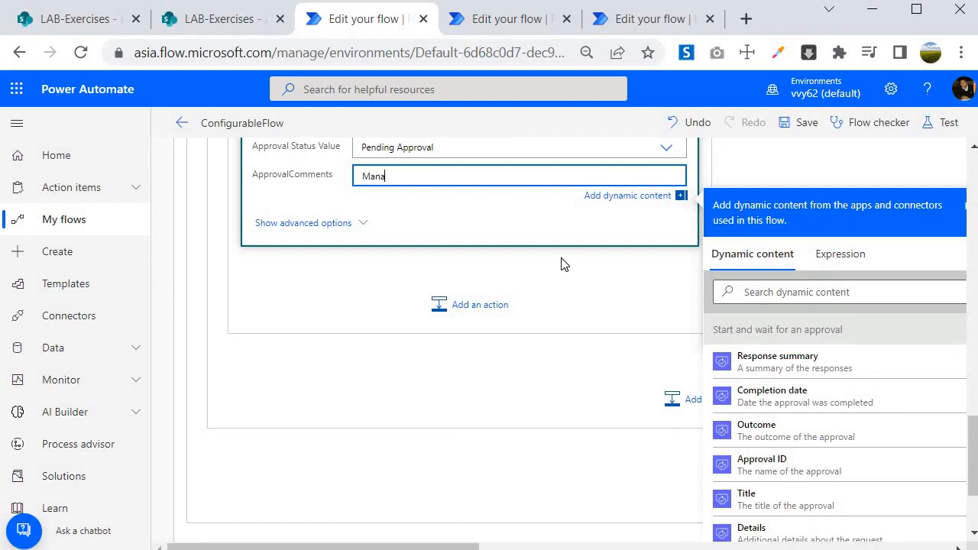
pyautogui.write('ger')
pyautogui.click(781, 295)
pyautogui.write('display')
pyautogui.scroll(-2, 591, 352)
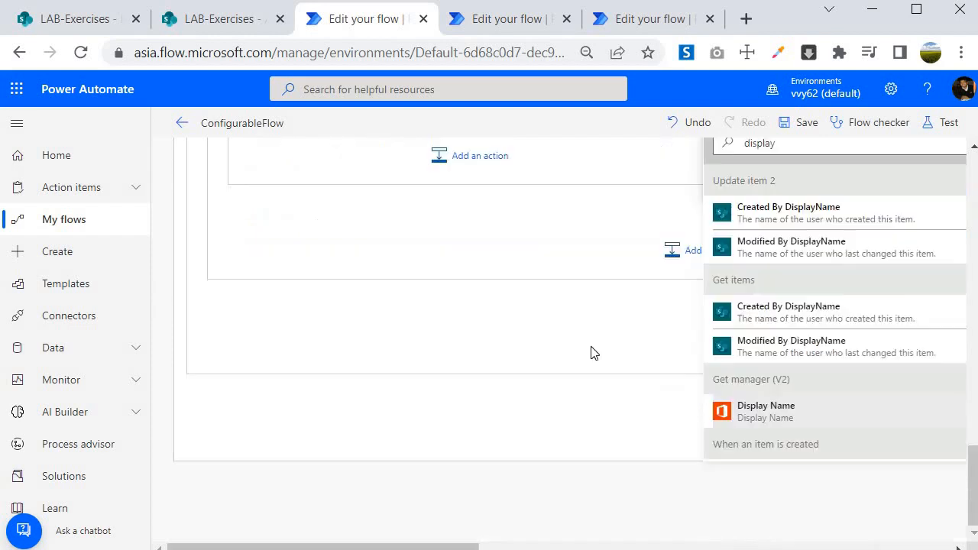
pyautogui.click(766, 413)
pyautogui.scroll(5, 493, 371)
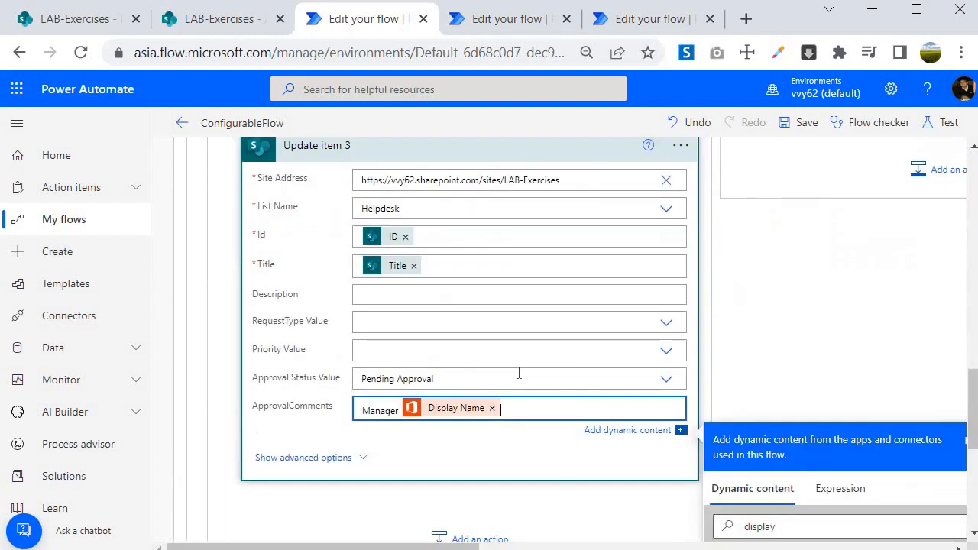
pyautogui.scroll(-1, 599, 404)
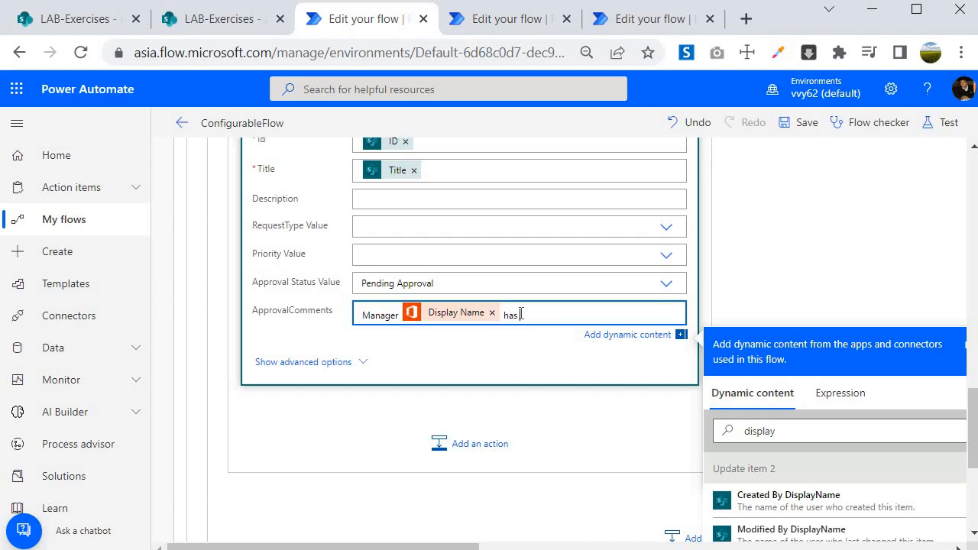
pyautogui.write('roved')
# Step: Insert the approval's response comments as dynamic content on a new line of ApprovalComments in Update item 3
pyautogui.press('Return')
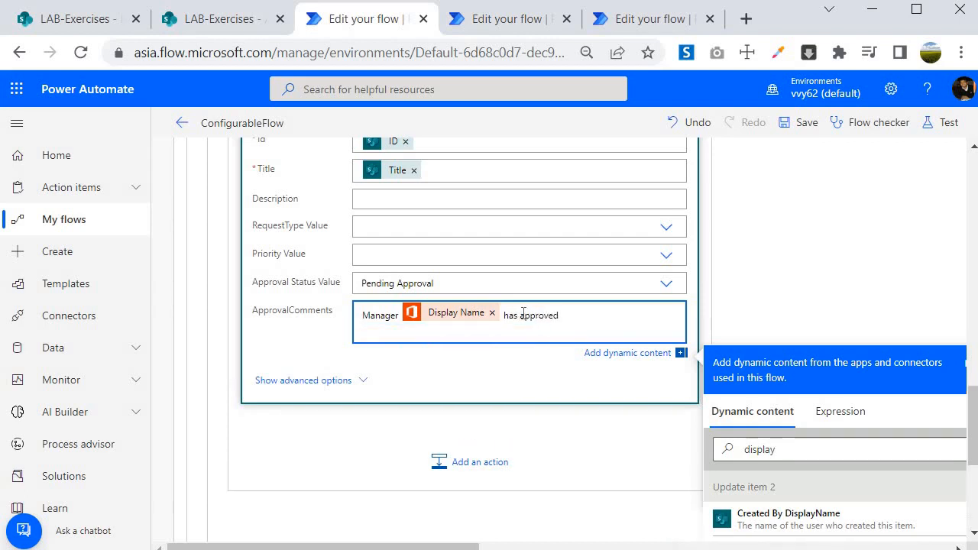
pyautogui.scroll(-1, 523, 315)
pyautogui.scroll(-1, 625, 296)
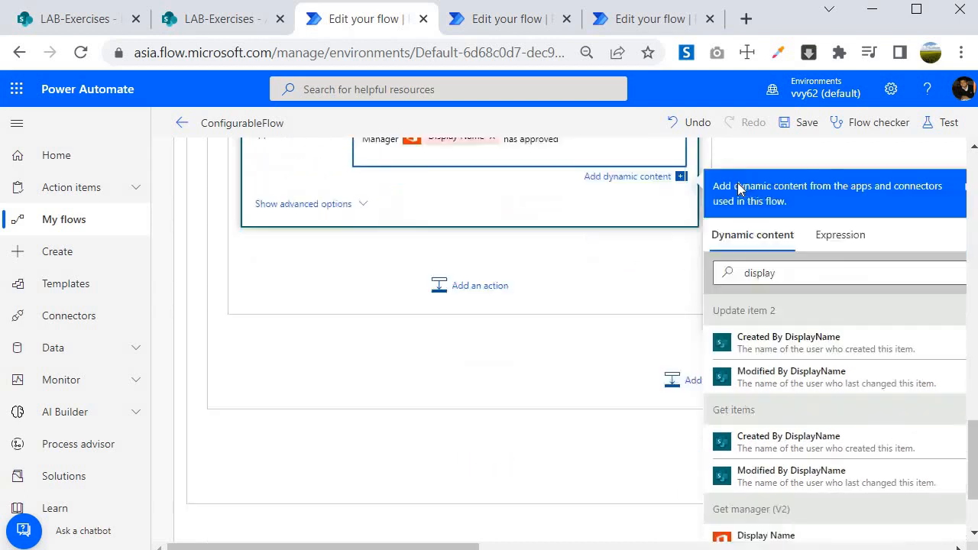
pyautogui.click(786, 261)
pyautogui.press('BackSpace')
pyautogui.press('BackSpace')
pyautogui.press('BackSpace')
pyautogui.press('BackSpace')
pyautogui.press('BackSpace')
pyautogui.press('BackSpace')
pyautogui.press('BackSpace')
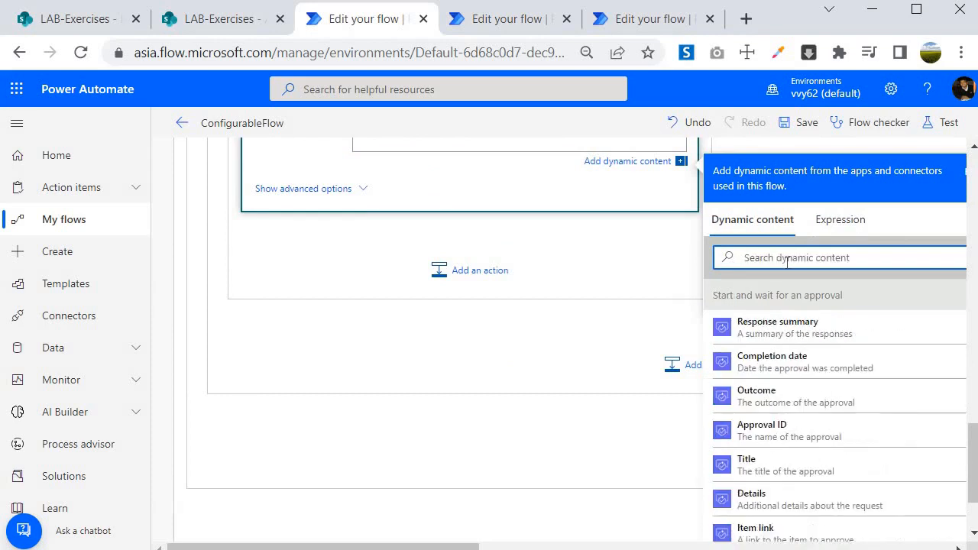
pyautogui.write('resp')
pyautogui.scroll(-5, 764, 405)
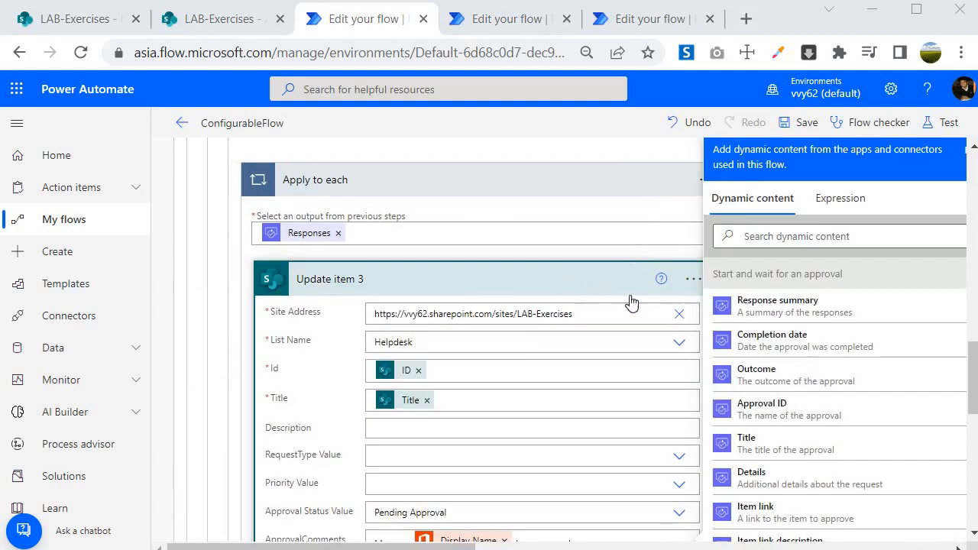
# Step: Copy the Update item 3 action and paste it into the If no branch of Condition 3
pyautogui.click(693, 279)
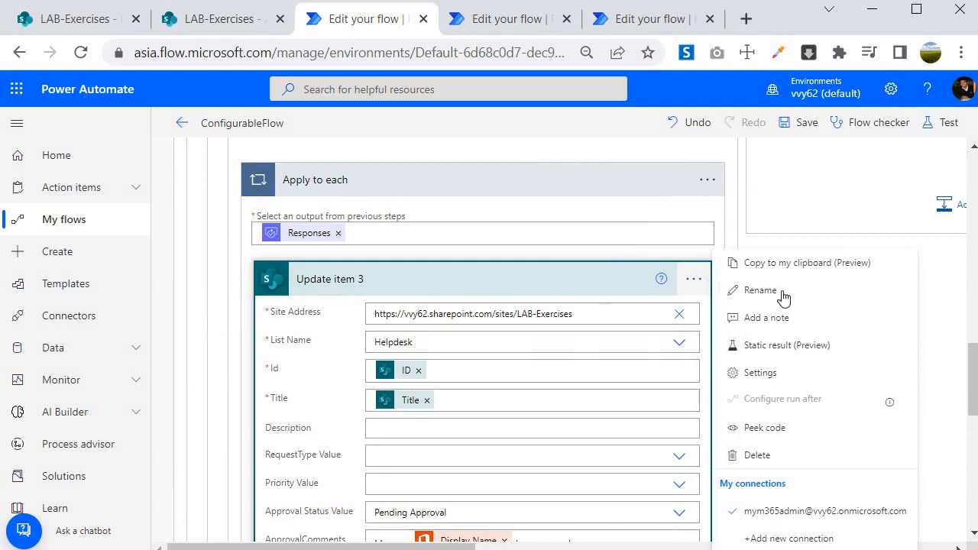
pyautogui.click(753, 264)
pyautogui.moveTo(491, 547); pyautogui.dragTo(633, 547)
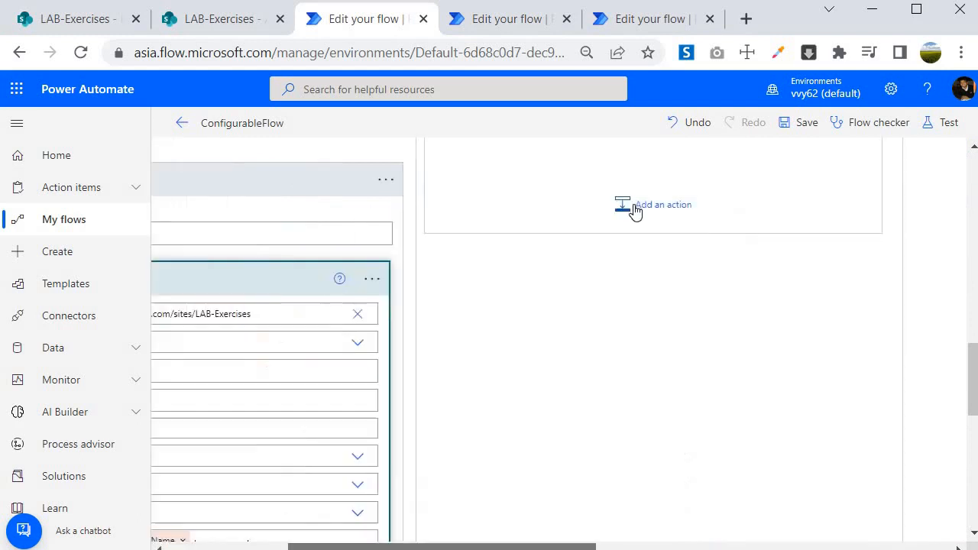
pyautogui.click(631, 202)
pyautogui.click(713, 257)
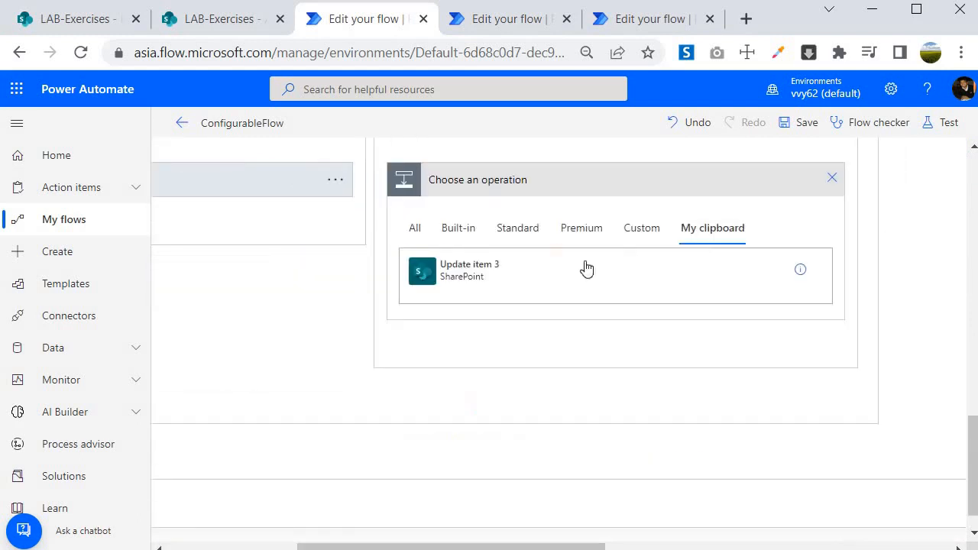
pyautogui.click(469, 273)
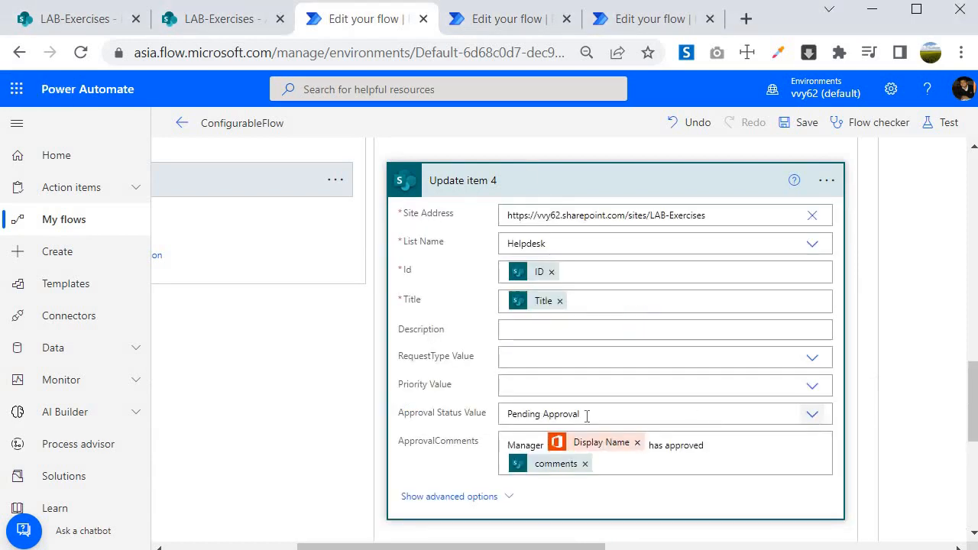
# Step: In Update item 4, set Approval Status Value to Rejected and change "approved" in ApprovalComments to "Rejected"
pyautogui.click(585, 415)
pyautogui.click(533, 517)
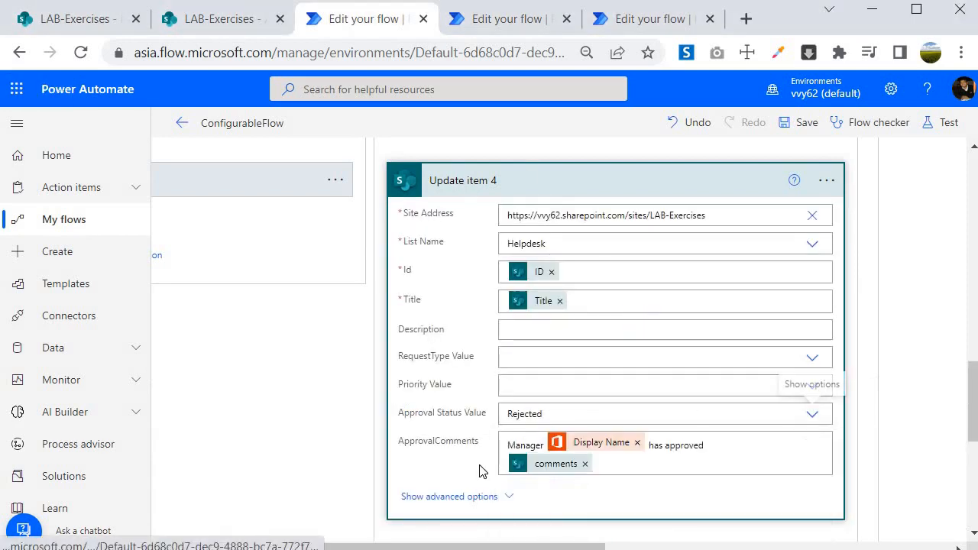
pyautogui.tripleClick(692, 446)
pyautogui.doubleClick(691, 446)
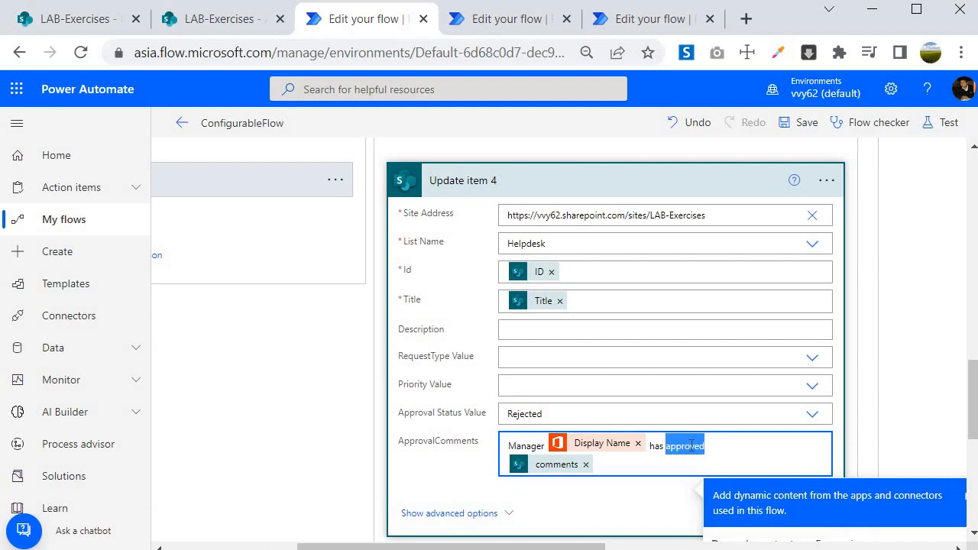
pyautogui.write('Reject')
# Step: Replace the comments token in Update item 4's ApprovalComments with Responses Comments from the approval action
pyautogui.click(562, 472)
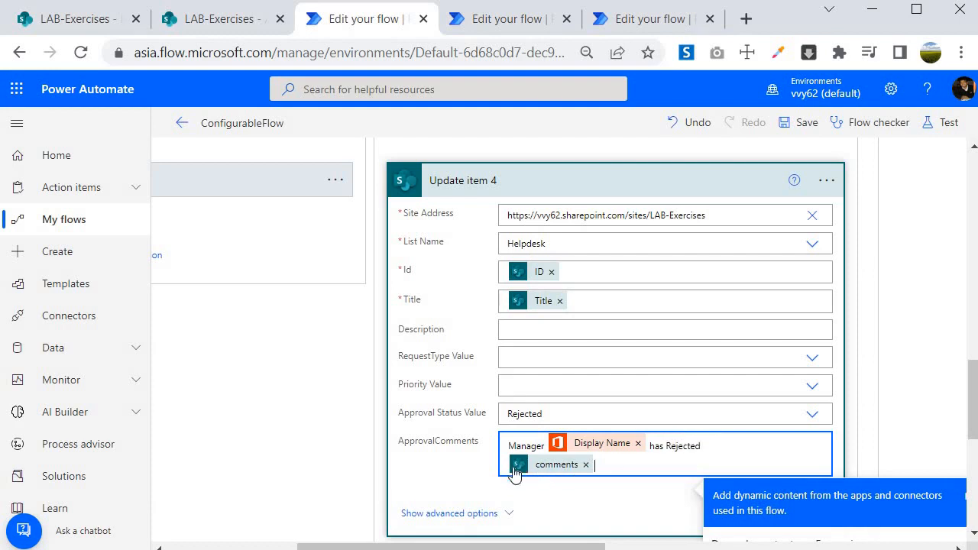
pyautogui.press('BackSpace')
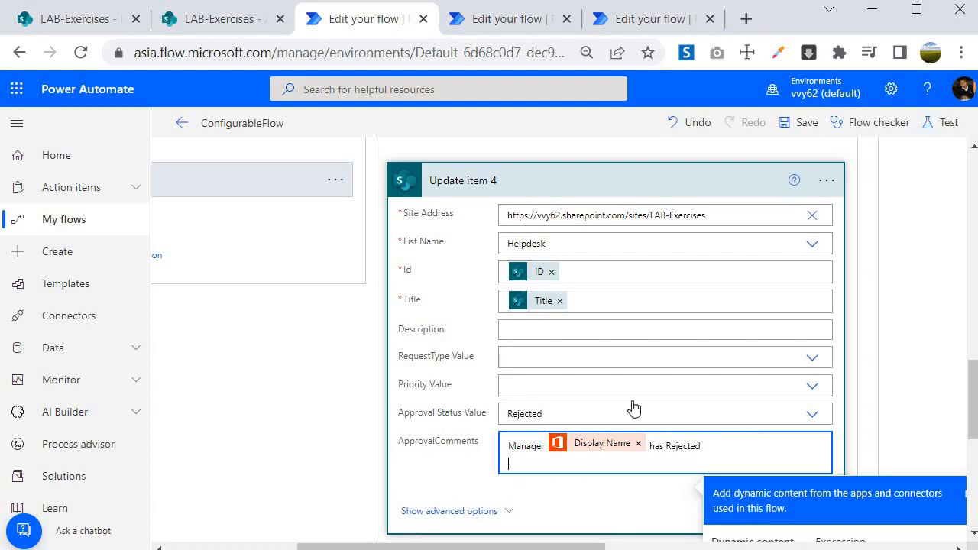
pyautogui.scroll(-3, 634, 408)
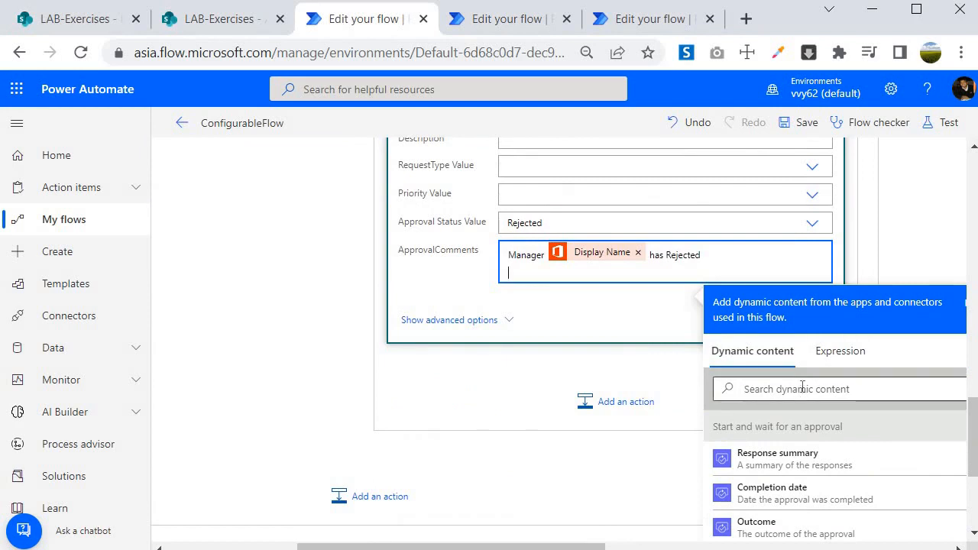
pyautogui.click(748, 388)
pyautogui.write('re')
pyautogui.press('BackSpace')
pyautogui.press('BackSpace')
pyautogui.write('comme')
pyautogui.click(790, 461)
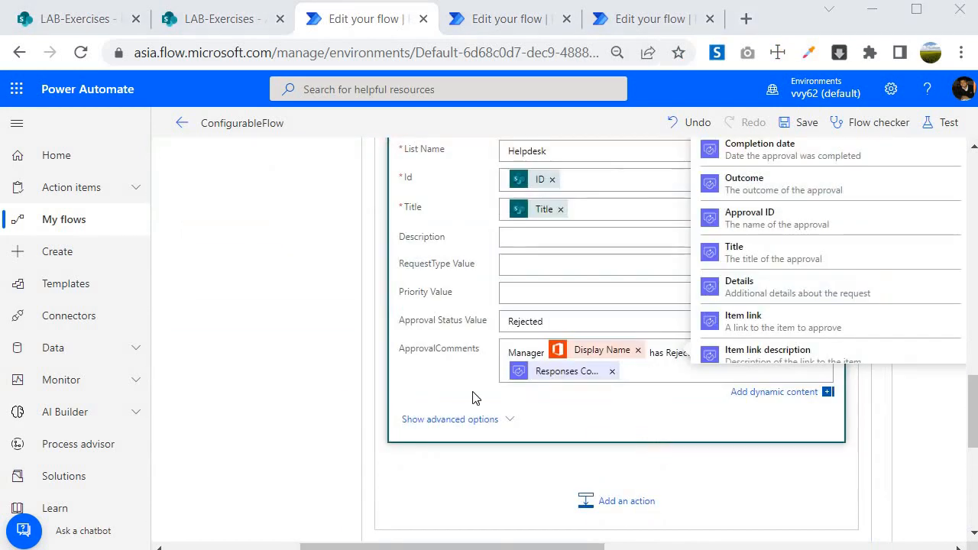
# Step: Collapse Update item 4, check the Approvers column of the ApprovalConfig list in SharePoint, and return to the Power Automate flow
pyautogui.scroll(3, 467, 388)
pyautogui.click(455, 386)
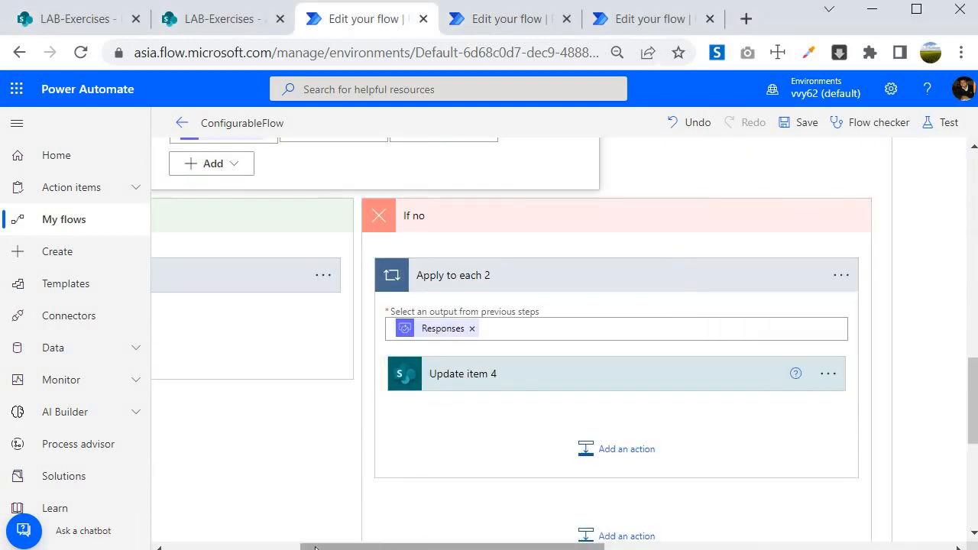
pyautogui.moveTo(418, 547); pyautogui.dragTo(290, 547)
pyautogui.click(219, 19)
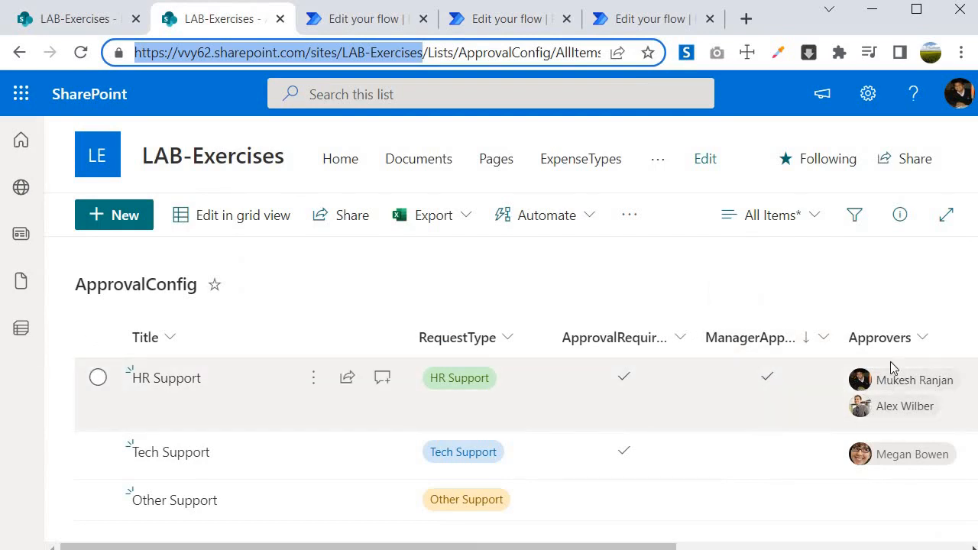
pyautogui.click(367, 19)
# Step: Collapse Manager Approval and the main Condition, and add an Initialize variable action between ApprovalInformation and Condition
pyautogui.scroll(4, 544, 350)
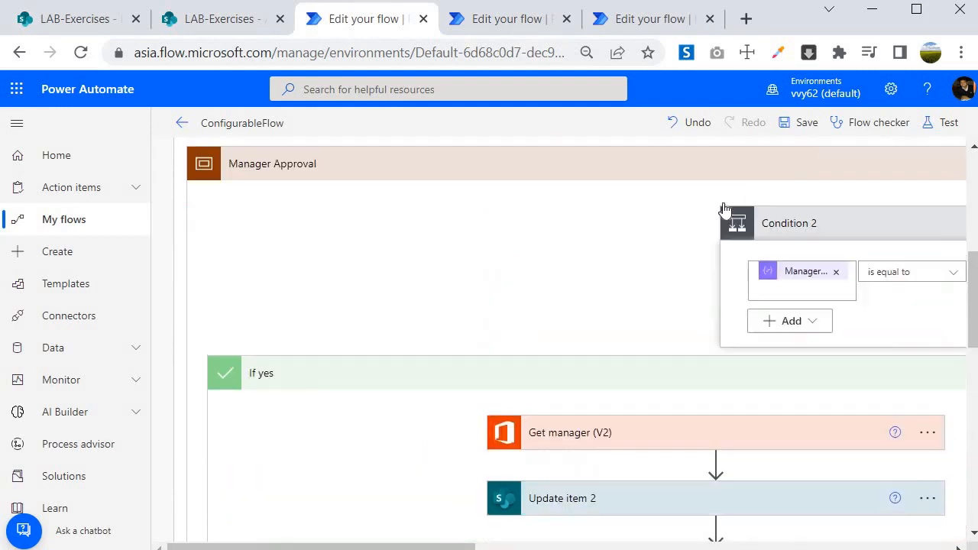
pyautogui.scroll(2, 679, 367)
pyautogui.click(647, 360)
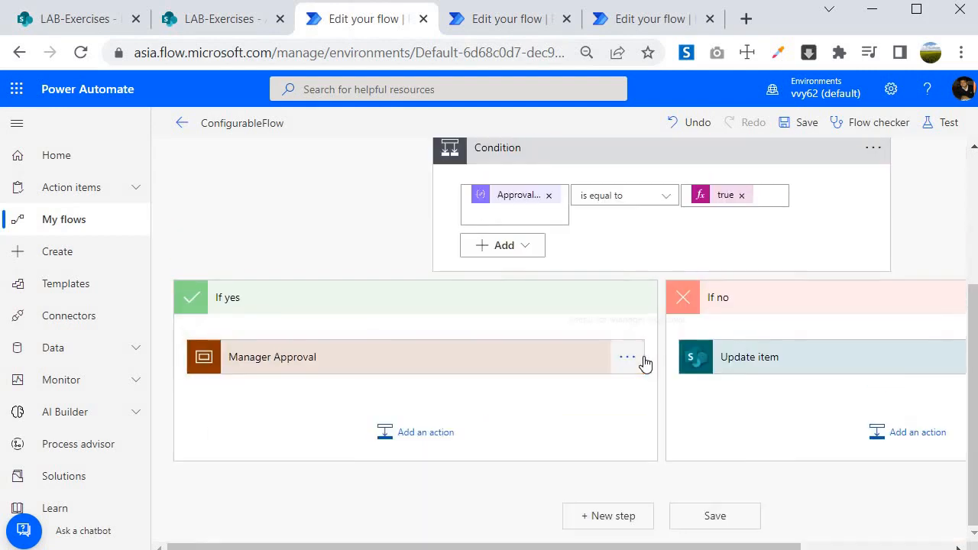
pyautogui.scroll(1, 650, 352)
pyautogui.click(584, 243)
pyautogui.click(559, 268)
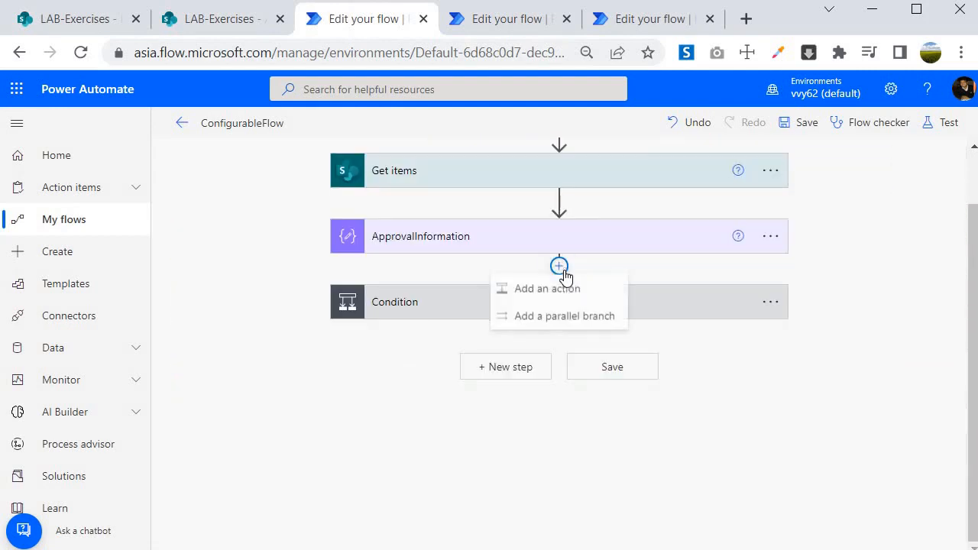
pyautogui.click(543, 291)
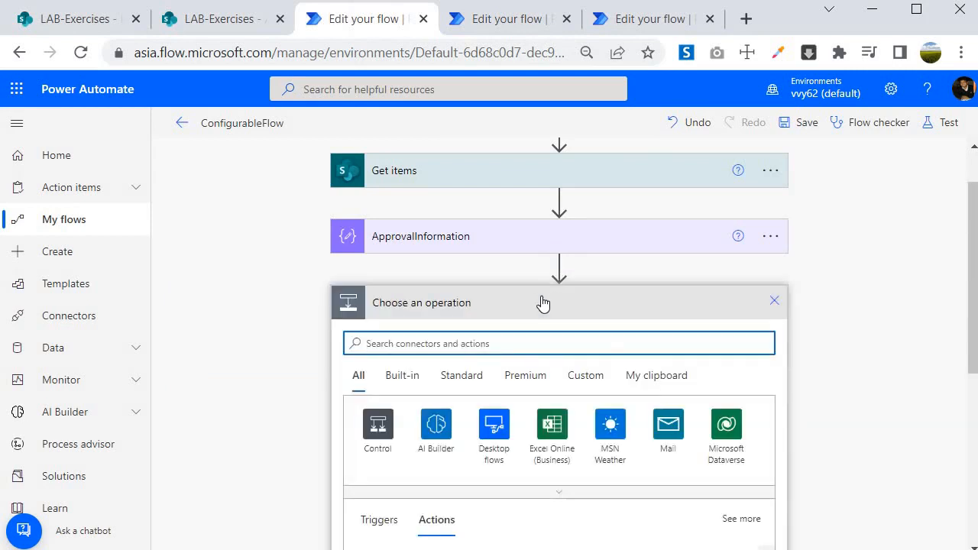
pyautogui.write('vari')
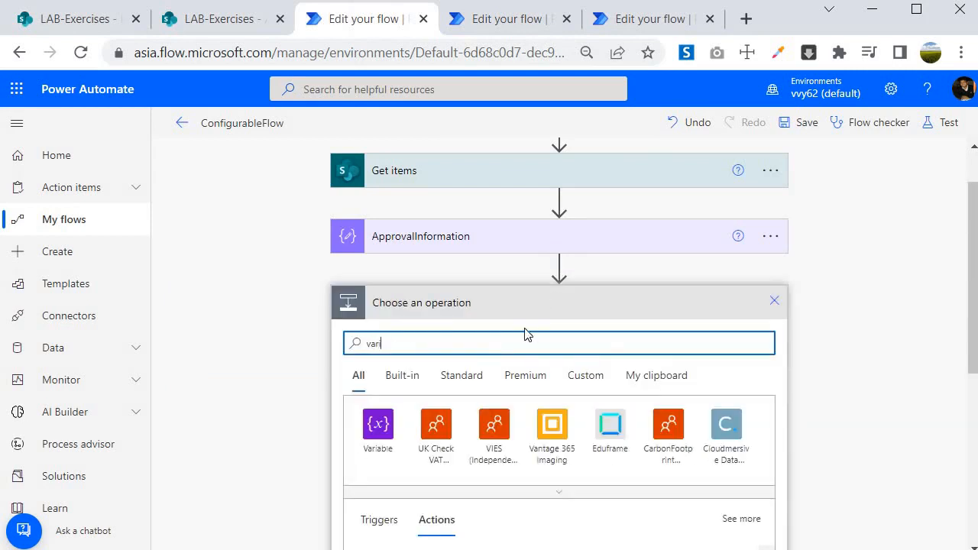
pyautogui.scroll(-4, 524, 334)
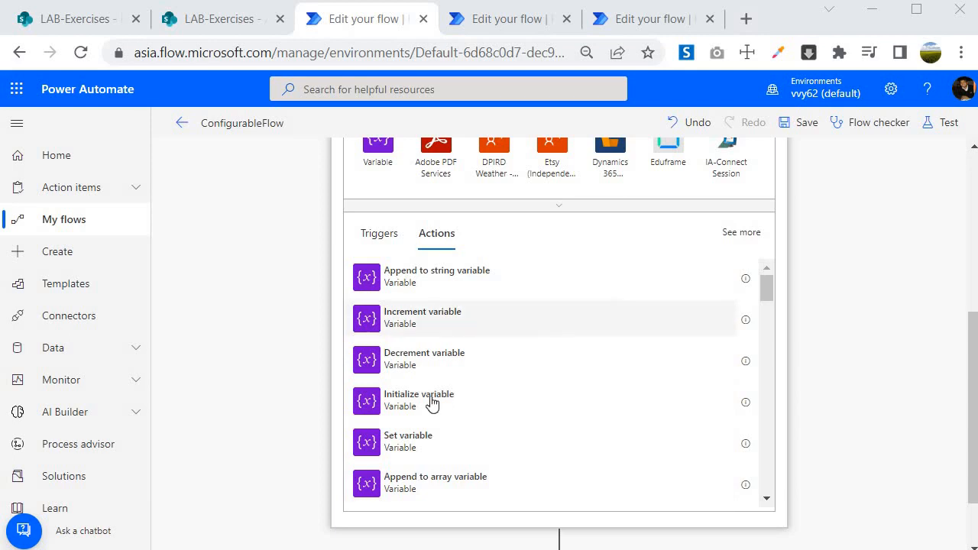
pyautogui.click(401, 400)
# Step: Name the Boolean variable varApprovalNeeded and set its initial value to true
pyautogui.write('v')
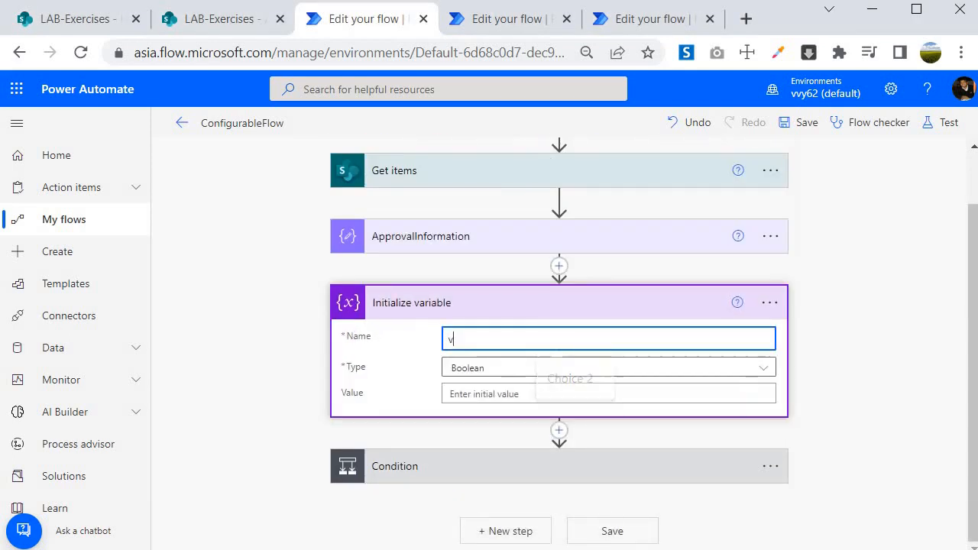
pyautogui.write('arApprovalNeed')
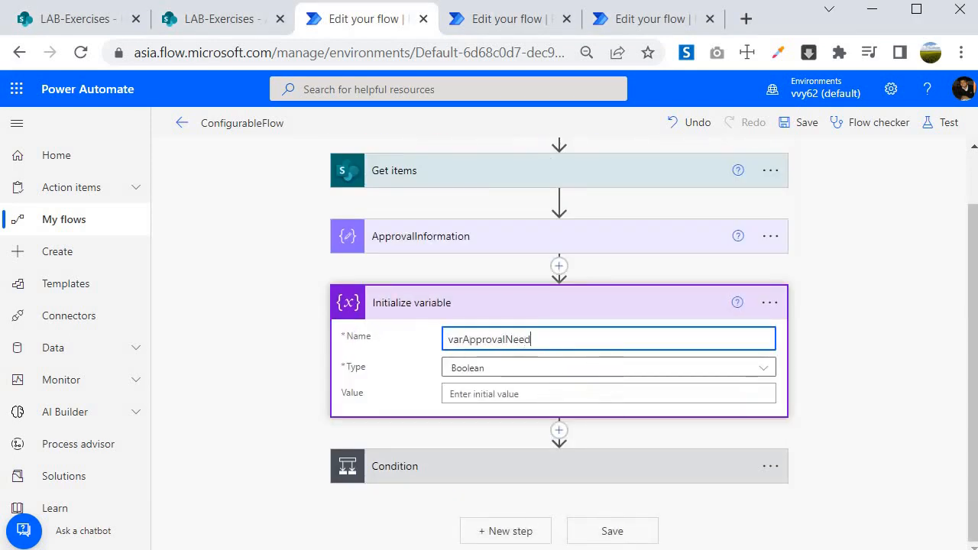
pyautogui.write('ed')
pyautogui.click(530, 394)
pyautogui.write('true')
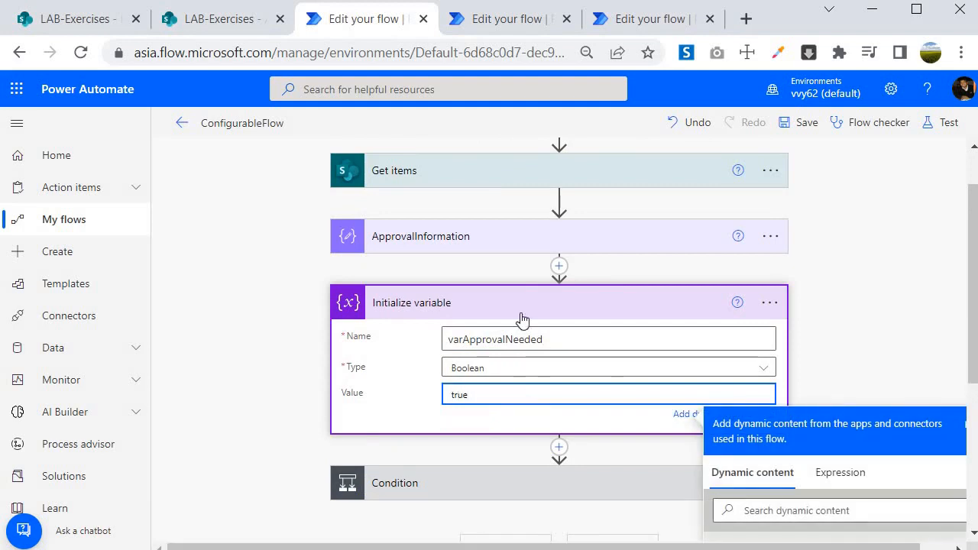
# Step: Collapse the Initialize variable action and rename it to "Is Approval Needed"
pyautogui.click(523, 317)
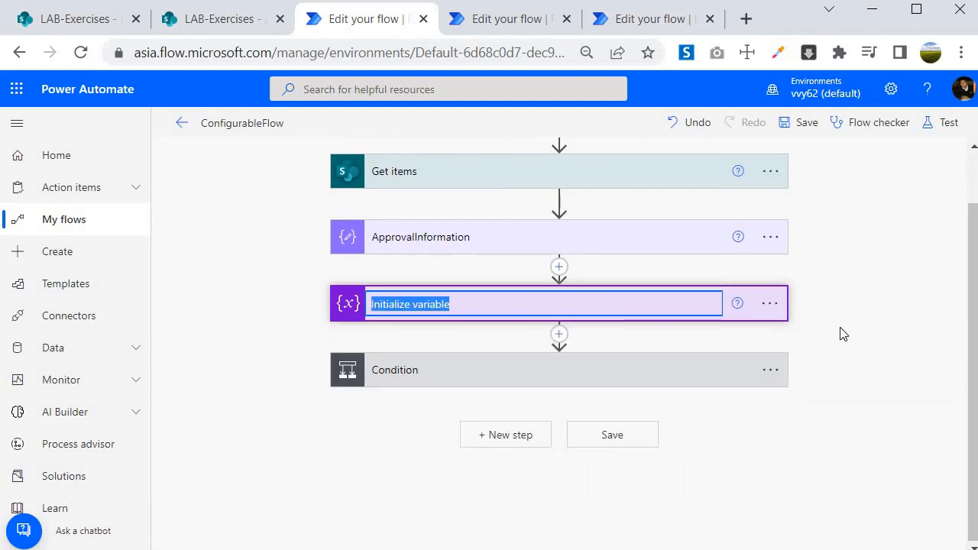
pyautogui.write('Approval Needed')
pyautogui.press('Home')
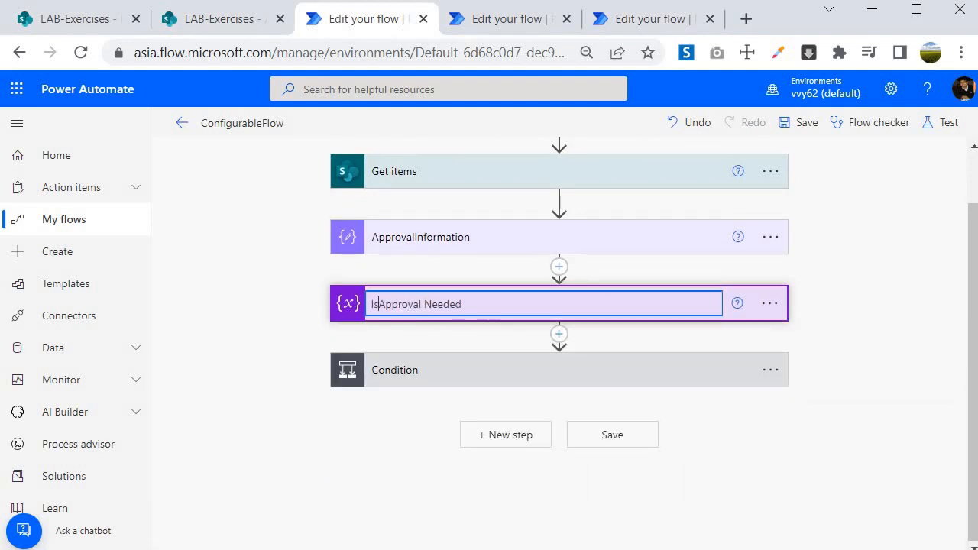
pyautogui.write('Is')
pyautogui.click(836, 334)
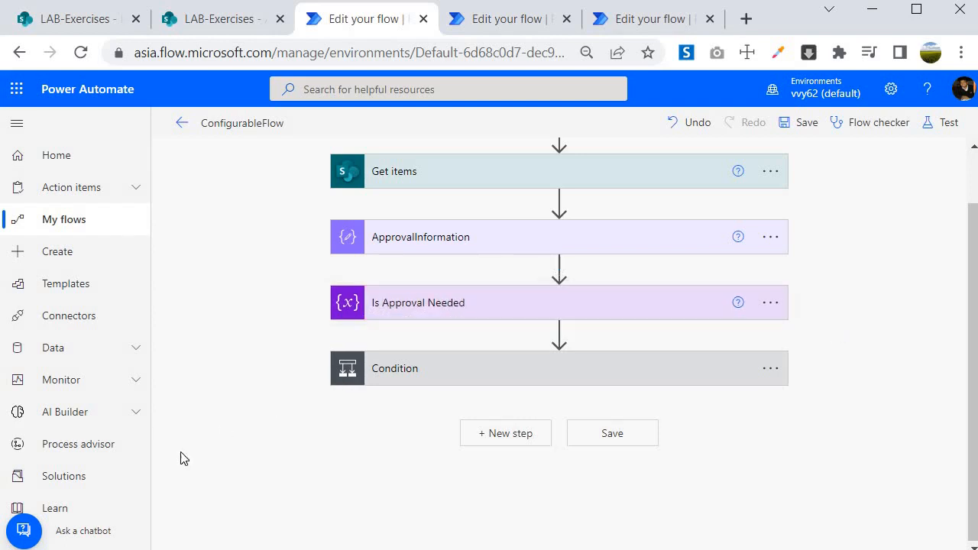
# Step: Expand the nested conditions and Manager Approval scope down to Update item 4 inside Apply to each 2 in Condition 3's If no branch
pyautogui.click(405, 379)
pyautogui.scroll(-3, 403, 369)
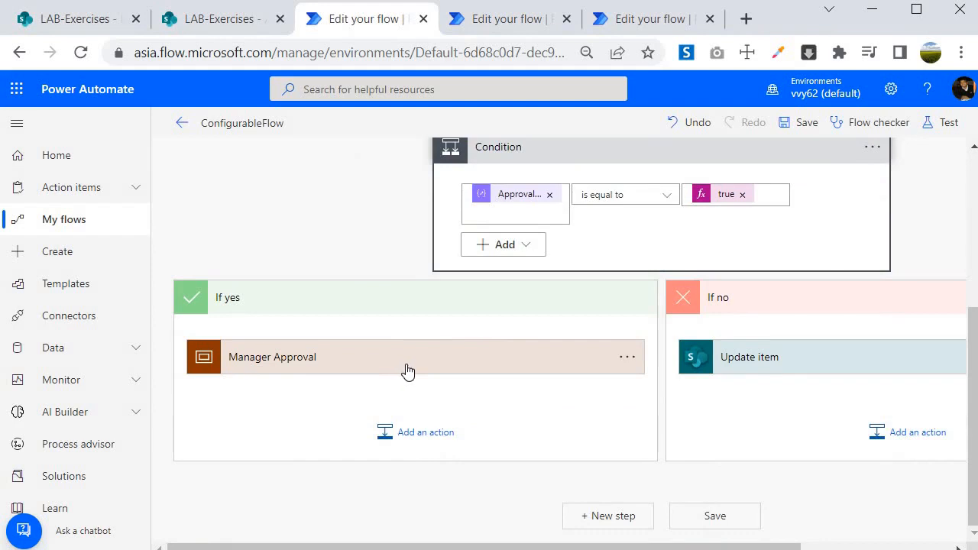
pyautogui.click(407, 371)
pyautogui.scroll(-1, 389, 359)
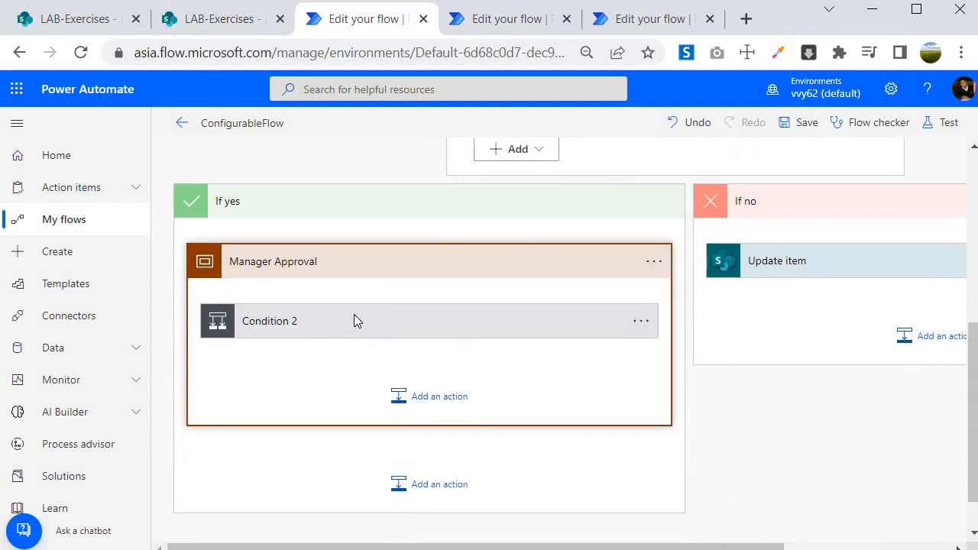
pyautogui.click(354, 320)
pyautogui.scroll(-2, 561, 322)
pyautogui.scroll(-2, 530, 327)
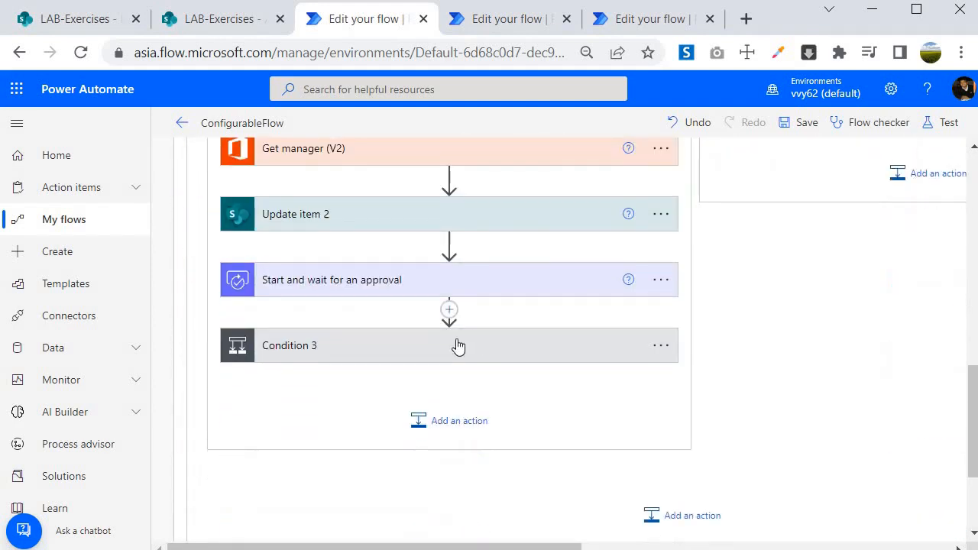
pyautogui.click(651, 358)
pyautogui.scroll(-3, 833, 290)
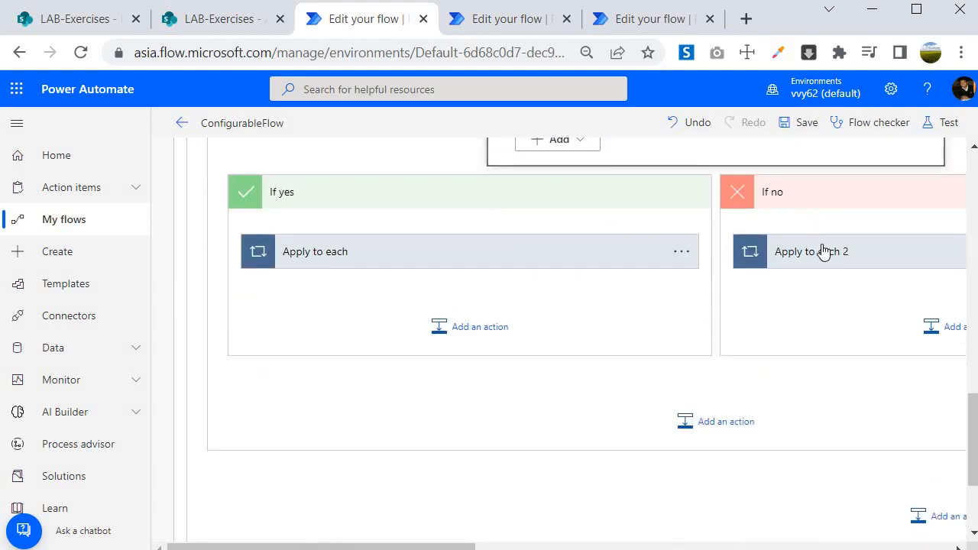
pyautogui.click(811, 256)
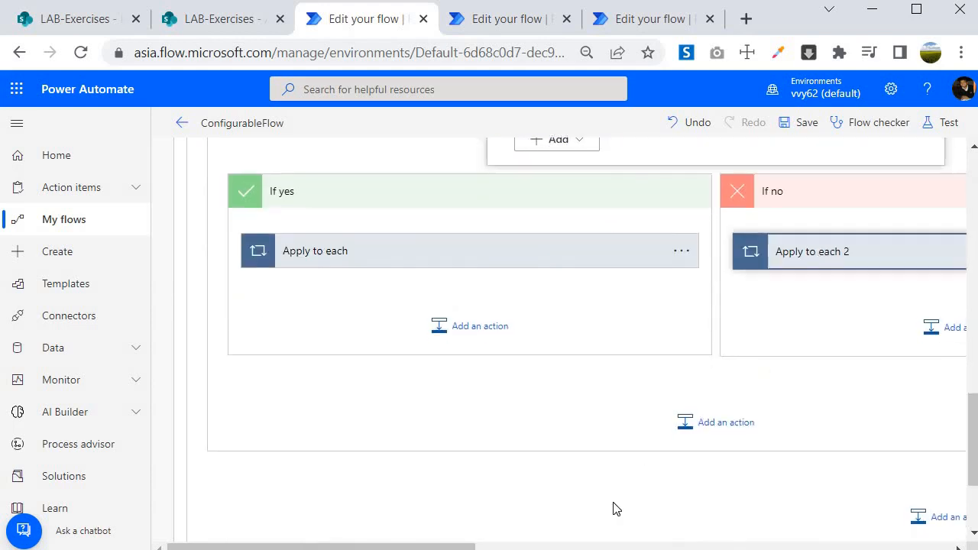
pyautogui.moveTo(432, 547); pyautogui.dragTo(556, 546)
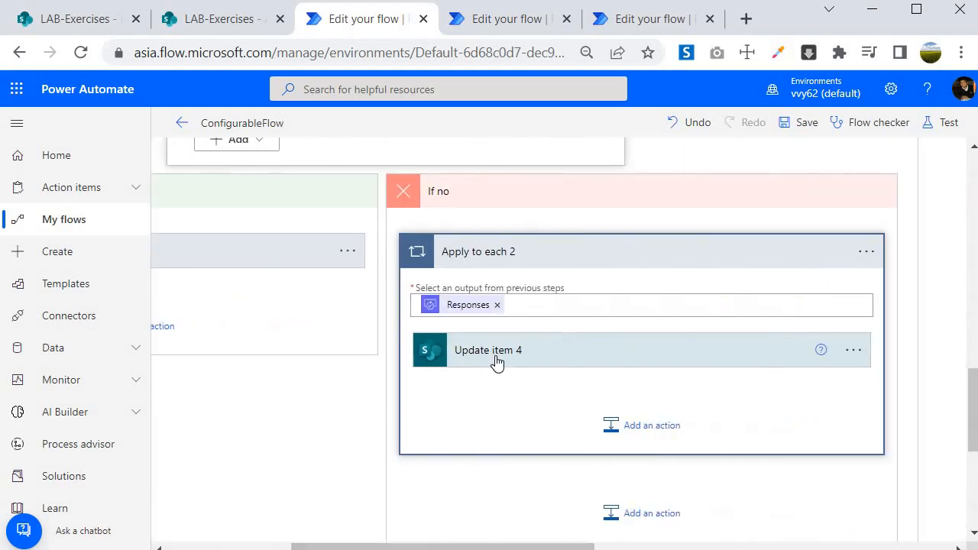
pyautogui.click(495, 353)
pyautogui.scroll(-4, 494, 360)
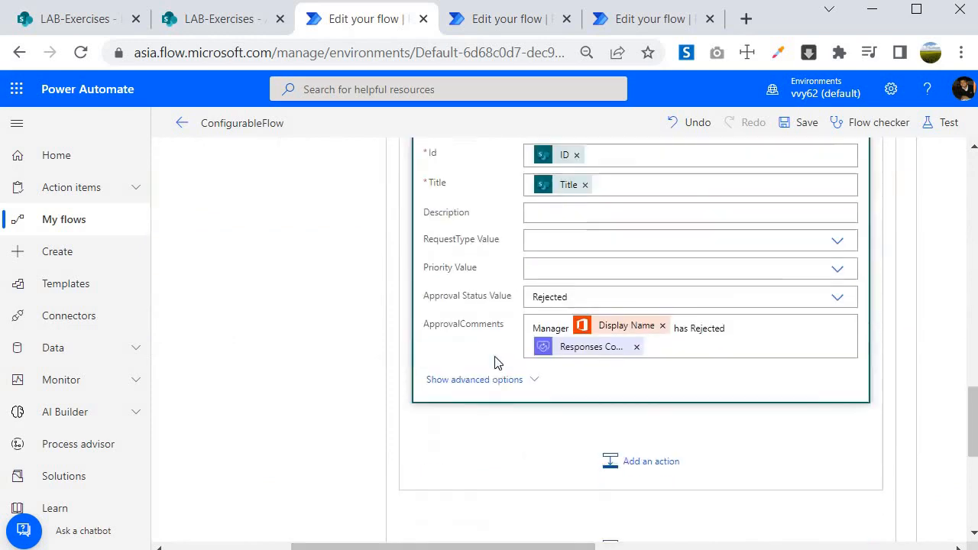
# Step: Add a Set variable action below Apply to each 2 in the If no branch of the manager approval's outcome condition
pyautogui.click(635, 464)
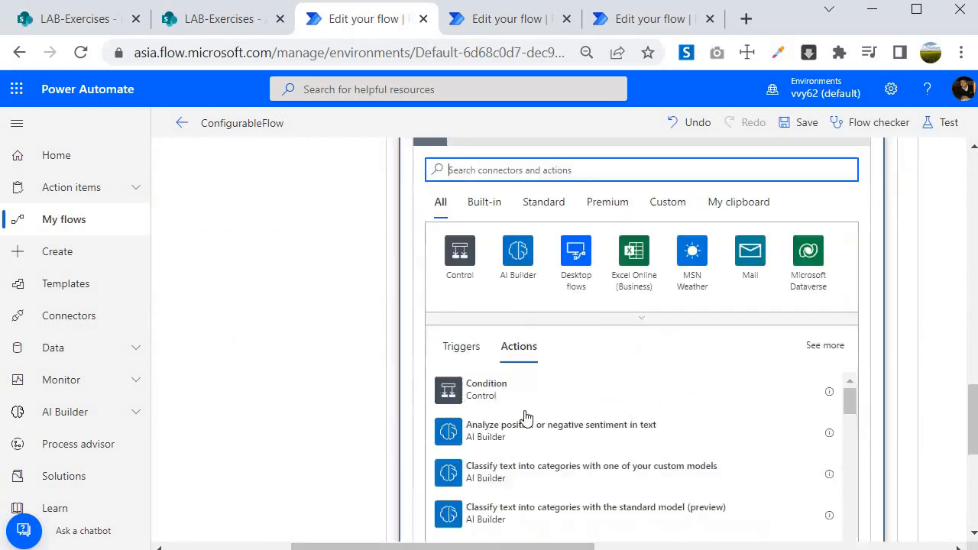
pyautogui.write('variable')
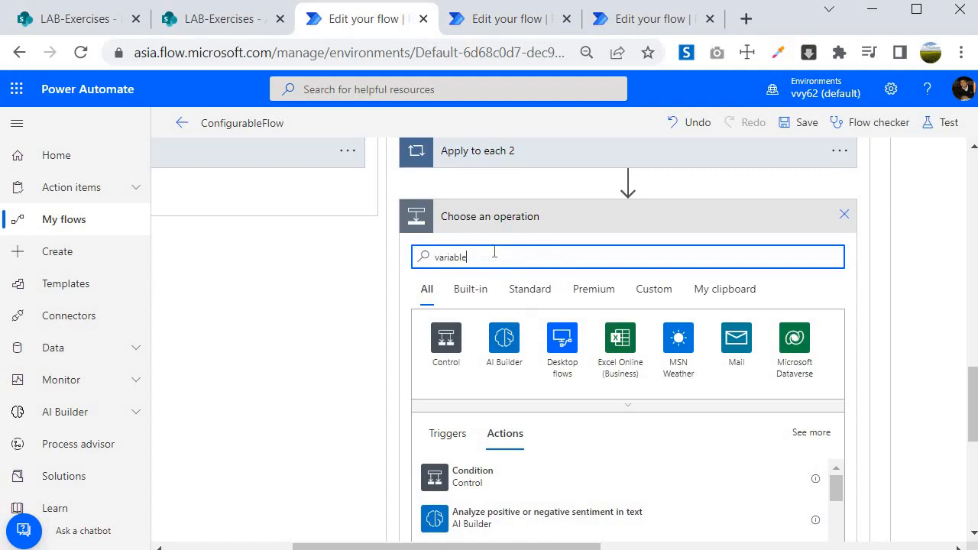
pyautogui.scroll(-3, 465, 342)
pyautogui.click(465, 339)
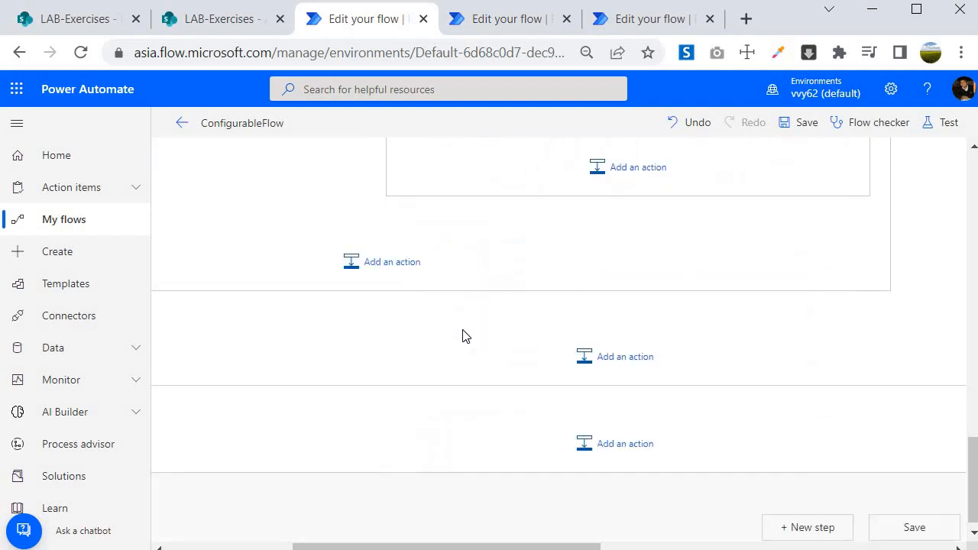
# Step: Configure the Set variable action to assign the expression false to varApprovalNeeded
pyautogui.click(838, 258)
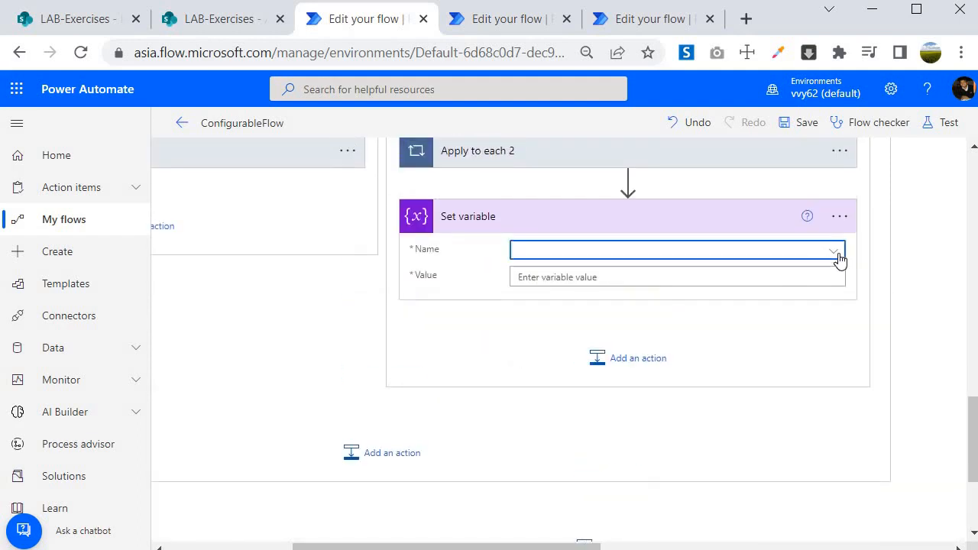
pyautogui.click(550, 258)
pyautogui.click(563, 299)
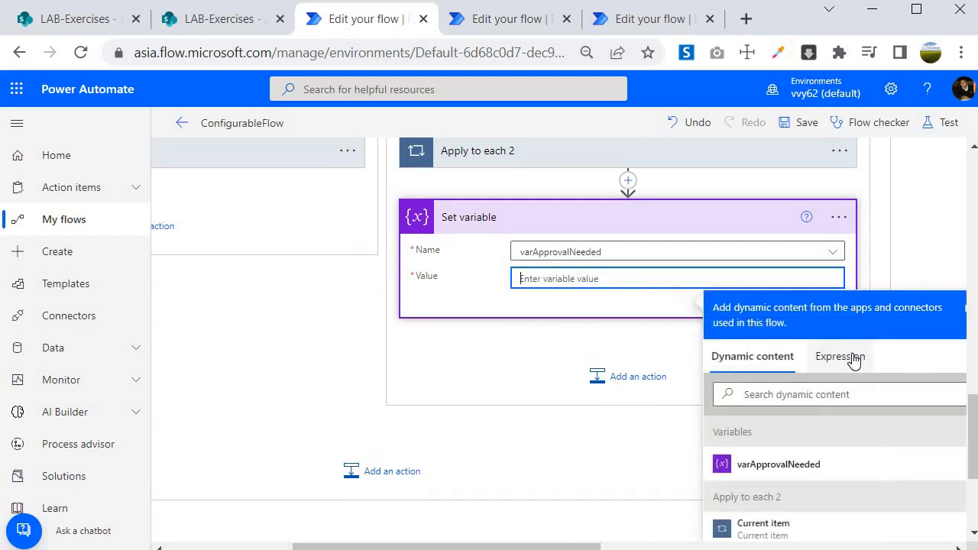
pyautogui.click(853, 356)
pyautogui.write('false')
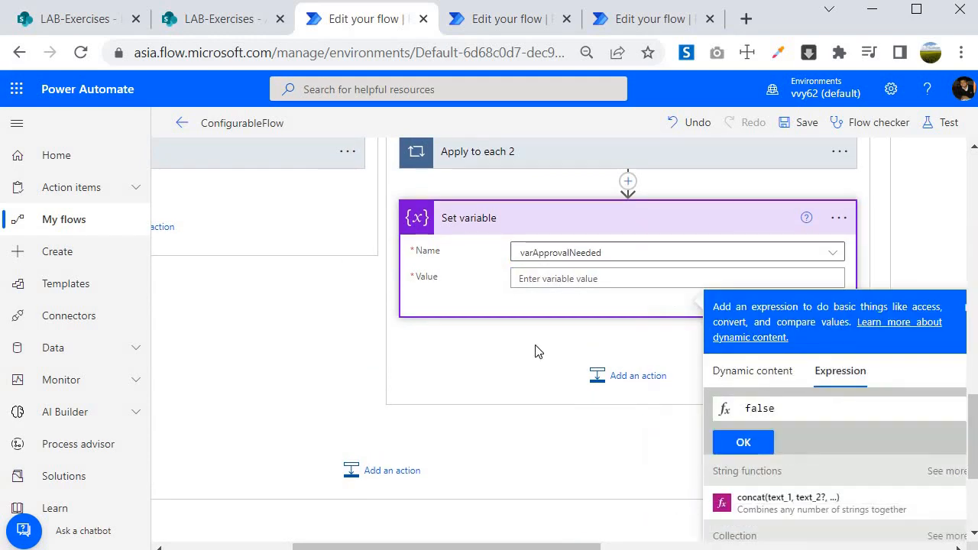
pyautogui.press('Return')
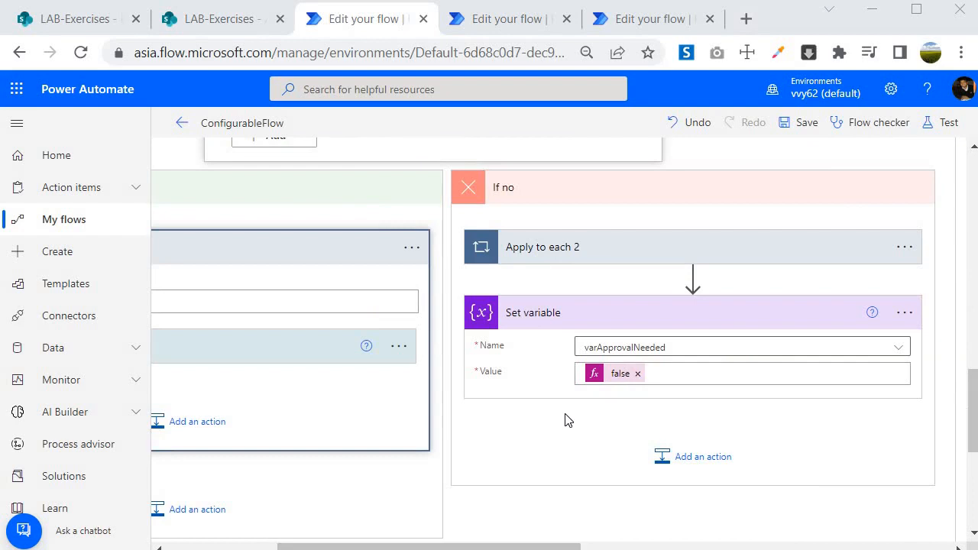
# Step: Paste the copied Update item 3 action into the empty If no branch of Condition 2
pyautogui.scroll(15, 566, 422)
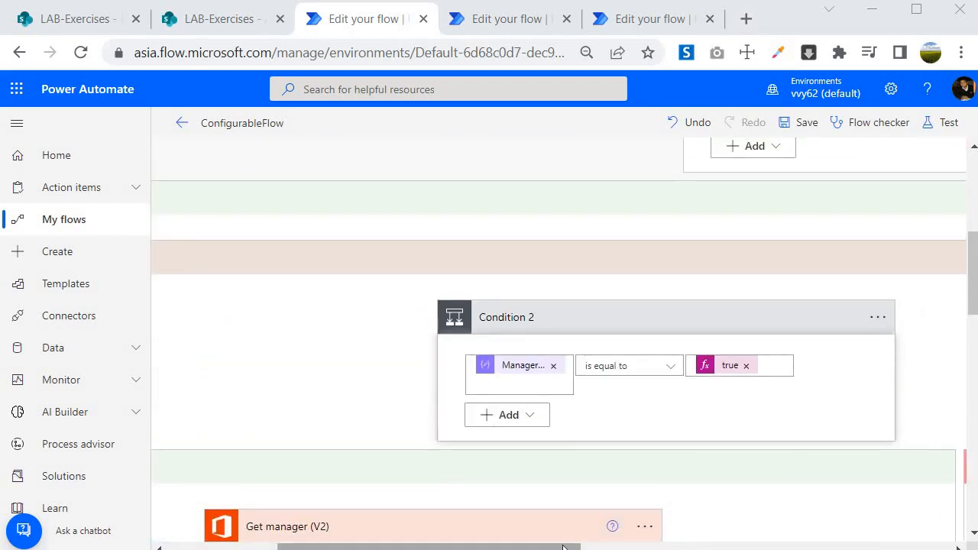
pyautogui.moveTo(562, 547); pyautogui.dragTo(664, 510)
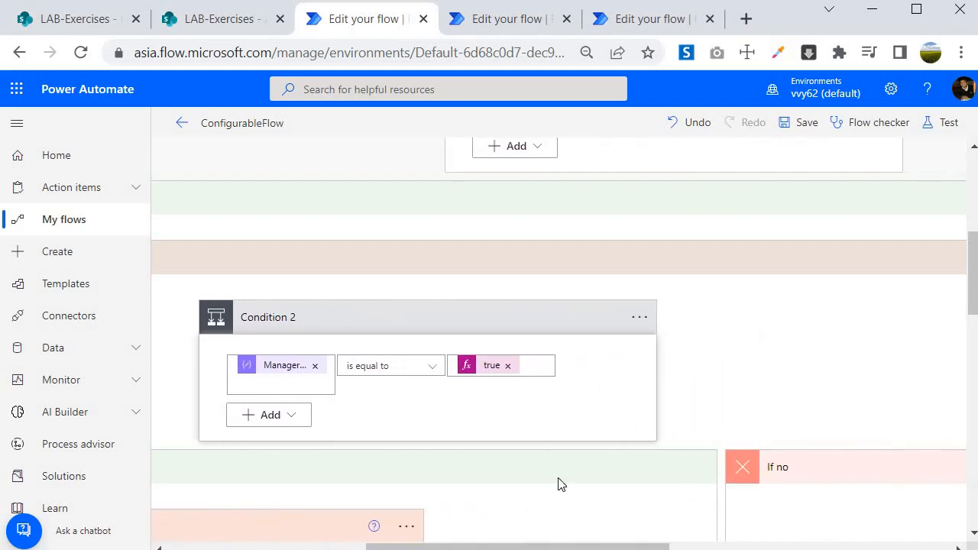
pyautogui.scroll(-3, 558, 485)
pyautogui.moveTo(589, 547); pyautogui.dragTo(720, 547)
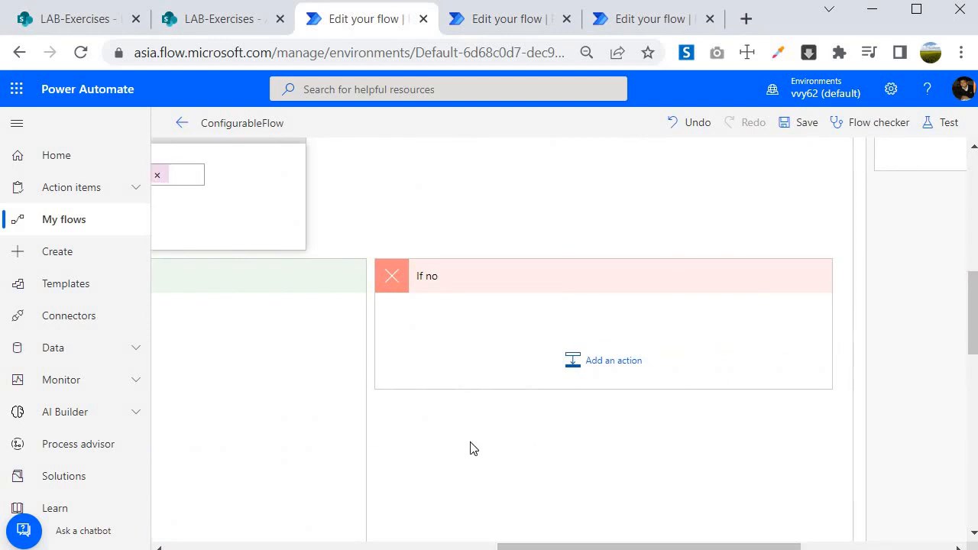
pyautogui.scroll(-5, 497, 474)
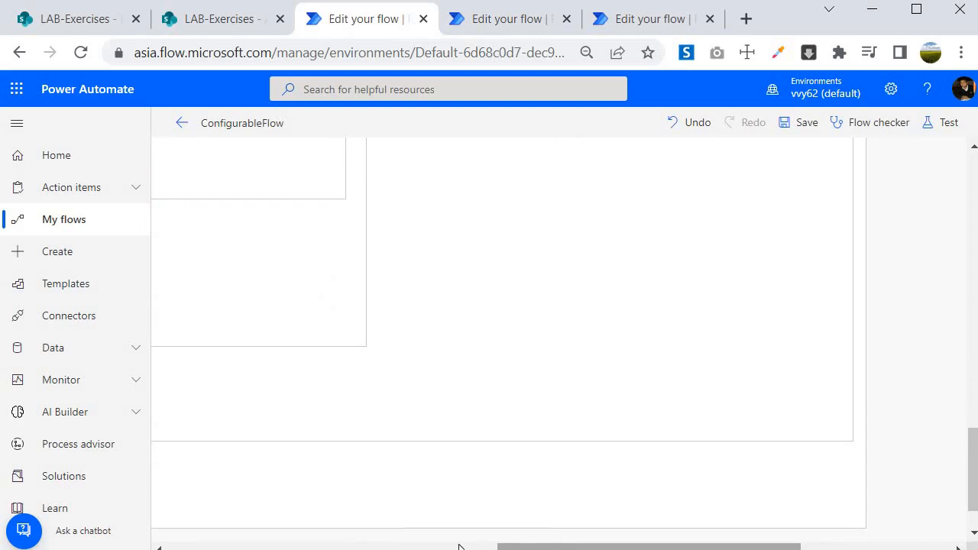
pyautogui.moveTo(511, 547); pyautogui.dragTo(375, 412)
pyautogui.scroll(4, 420, 384)
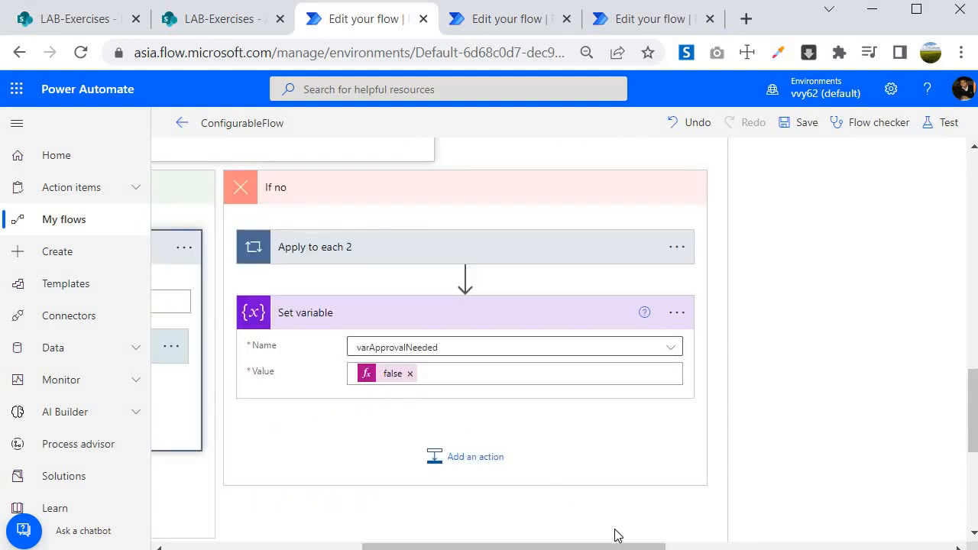
pyautogui.scroll(5, 687, 482)
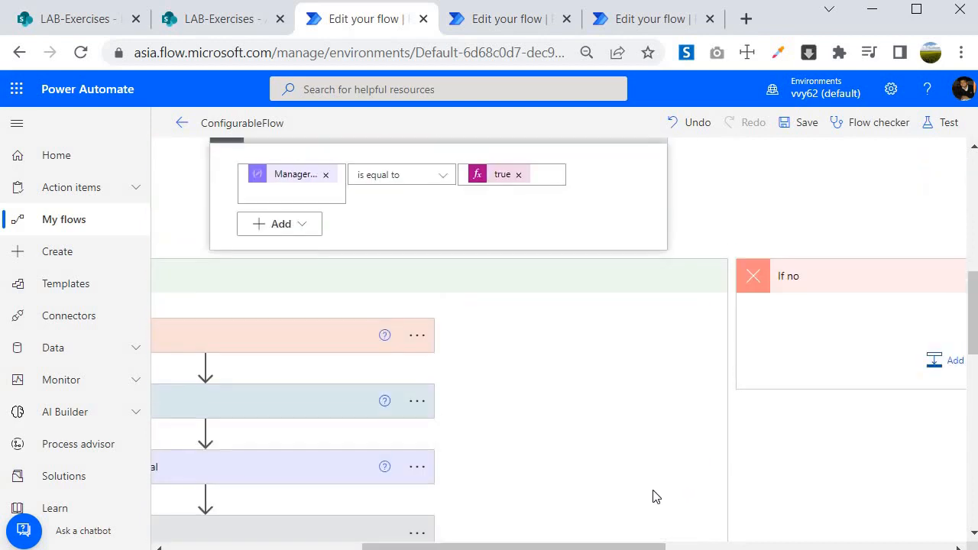
pyautogui.scroll(1, 459, 294)
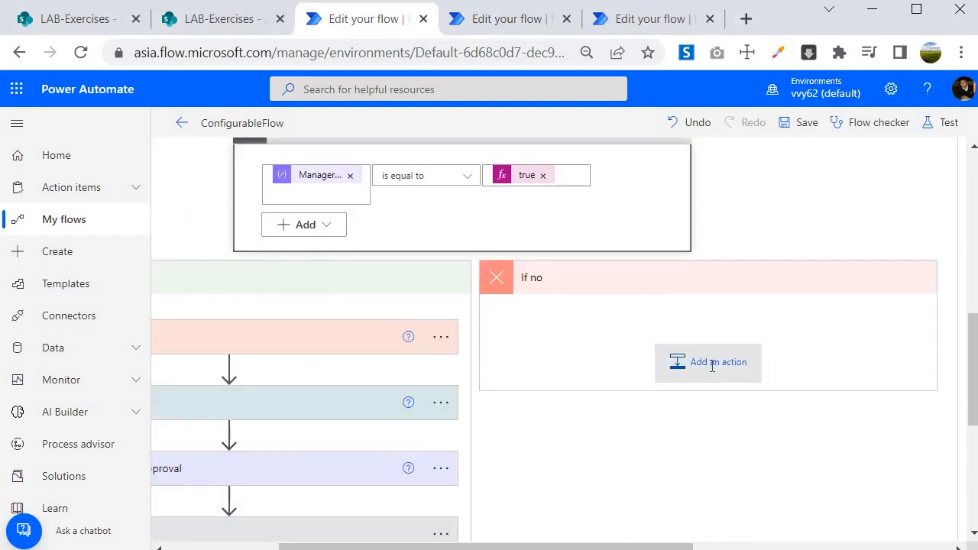
pyautogui.click(712, 372)
pyautogui.click(817, 385)
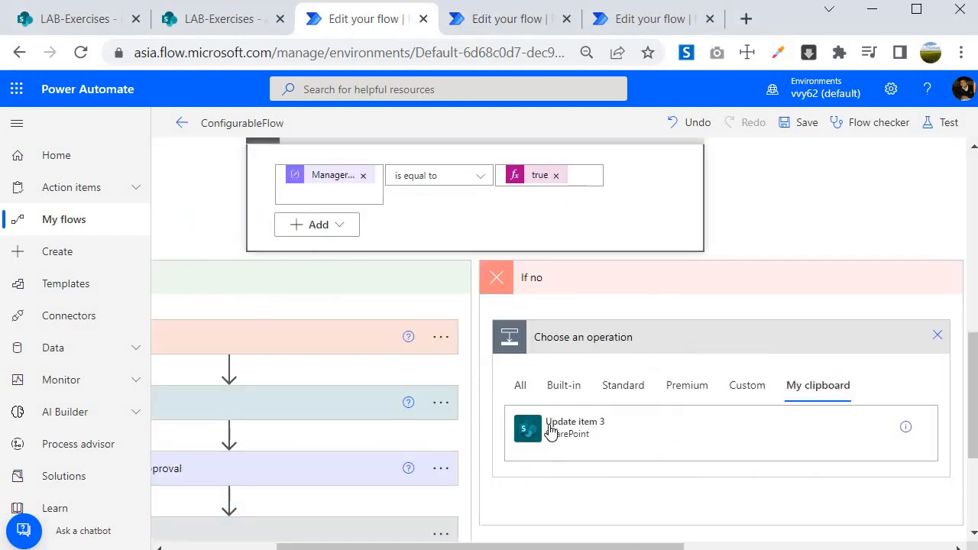
pyautogui.click(552, 430)
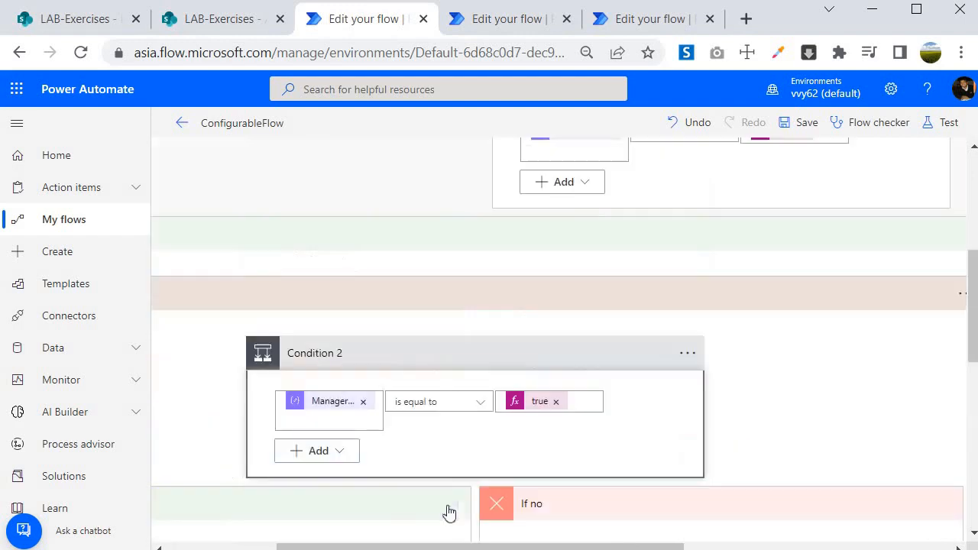
# Step: Expand the pasted Update item action in Condition 2's If no branch and clear its ApprovalComments field
pyautogui.moveTo(455, 547); pyautogui.dragTo(345, 547)
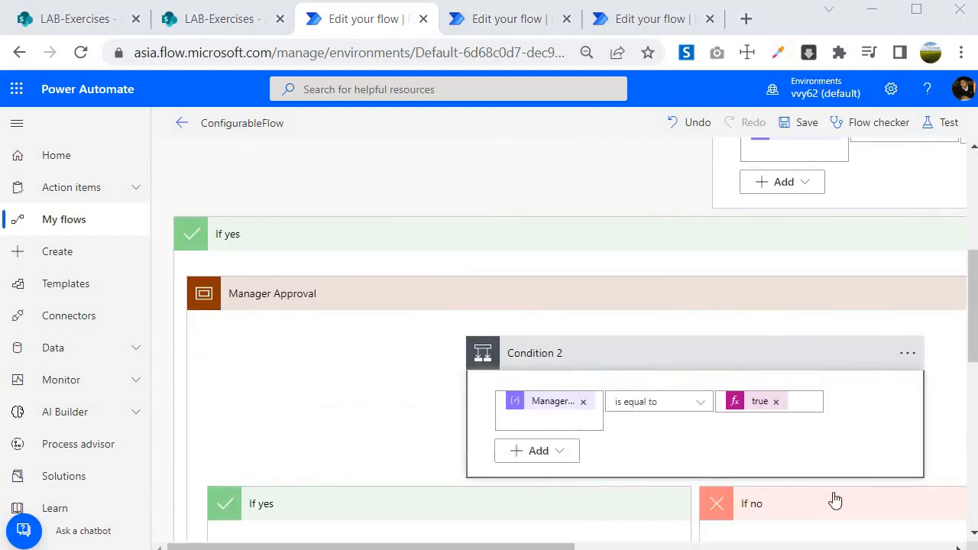
pyautogui.moveTo(552, 547); pyautogui.dragTo(709, 547)
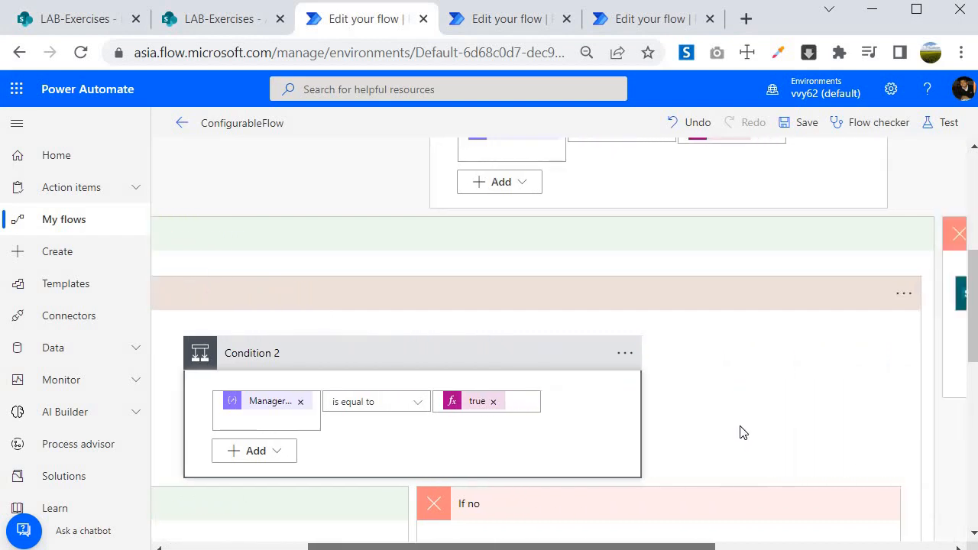
pyautogui.scroll(-5, 741, 432)
pyautogui.click(496, 184)
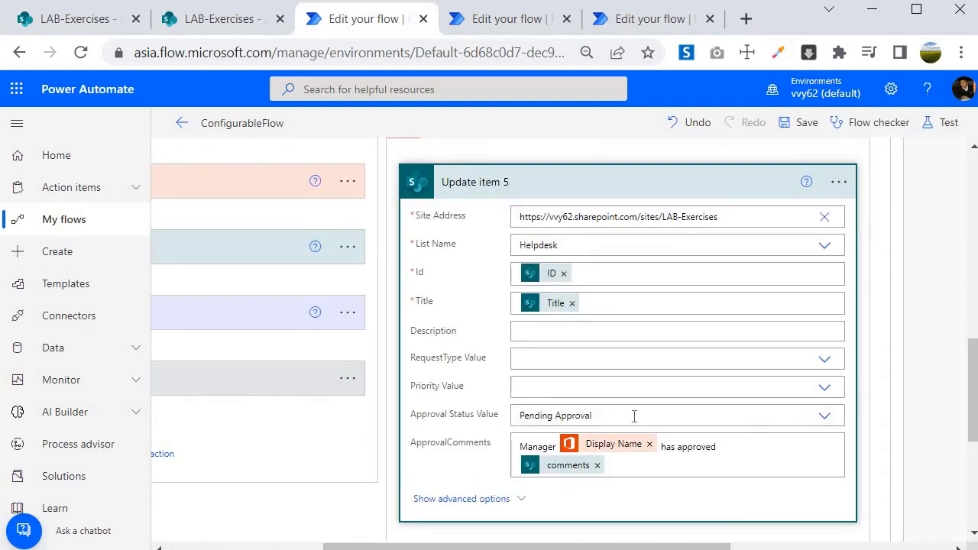
pyautogui.click(539, 448)
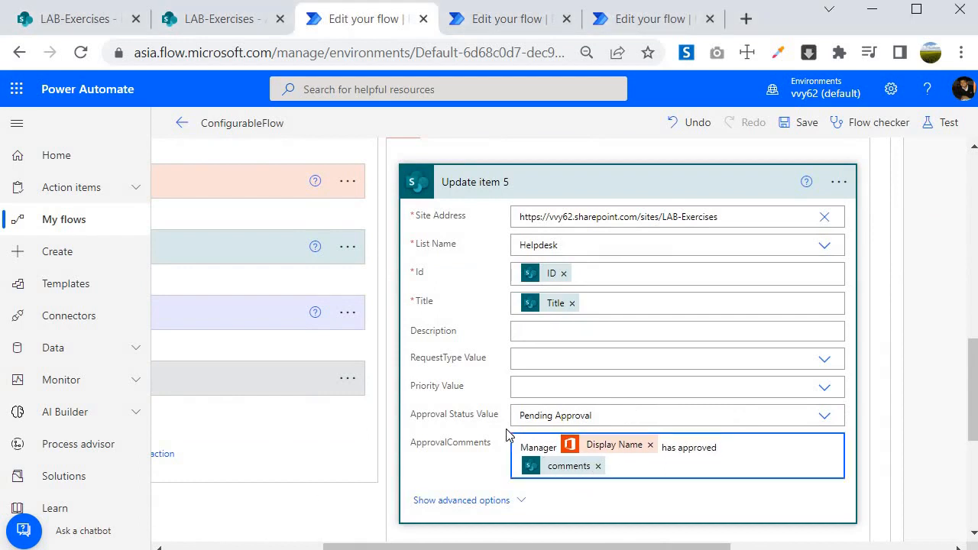
pyautogui.hotkey('ctrl', 'a')
pyautogui.press('BackSpace')
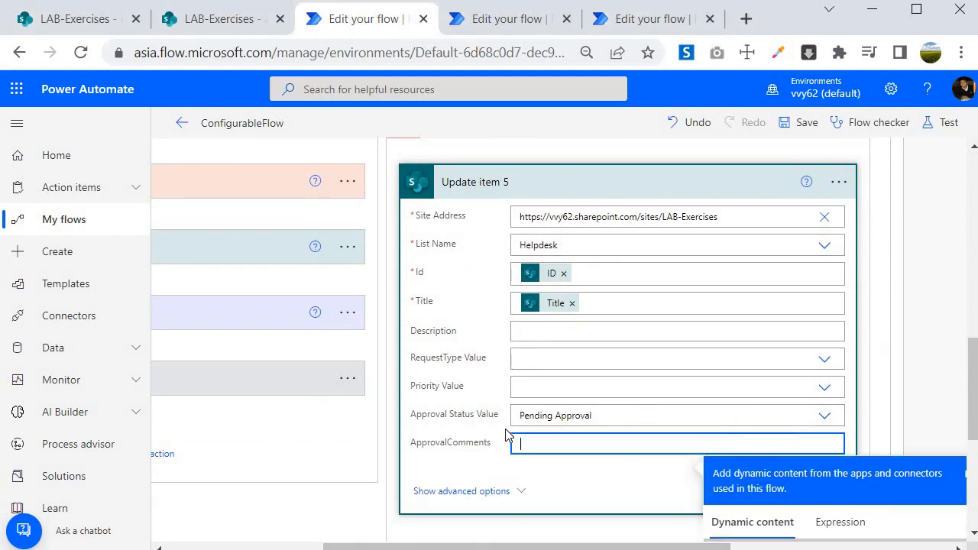
# Step: Collapse the Manager Approval scope and check the Approvers column of the ApprovalConfig list in SharePoint, returning to the flow in Power Automate
pyautogui.scroll(3, 309, 208)
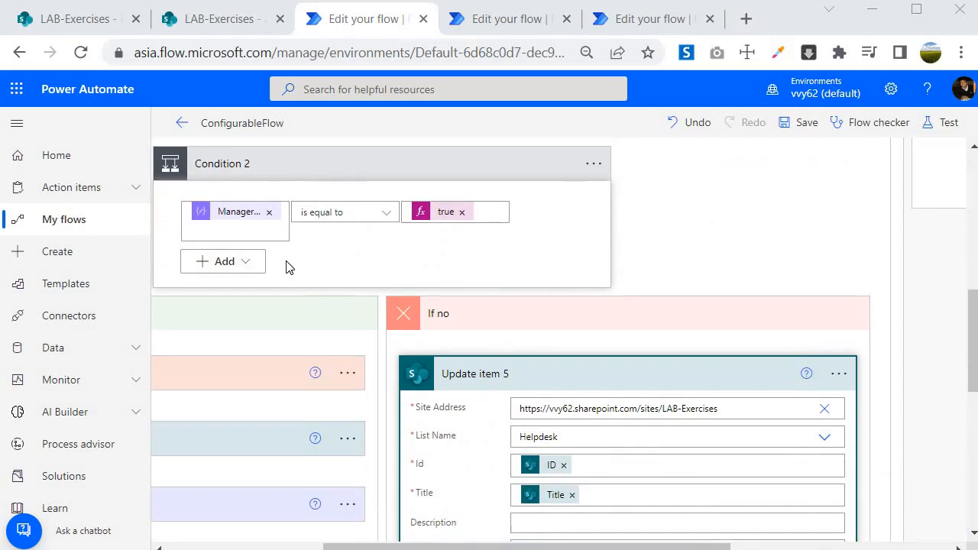
pyautogui.scroll(1, 310, 230)
pyautogui.scroll(-5, 375, 527)
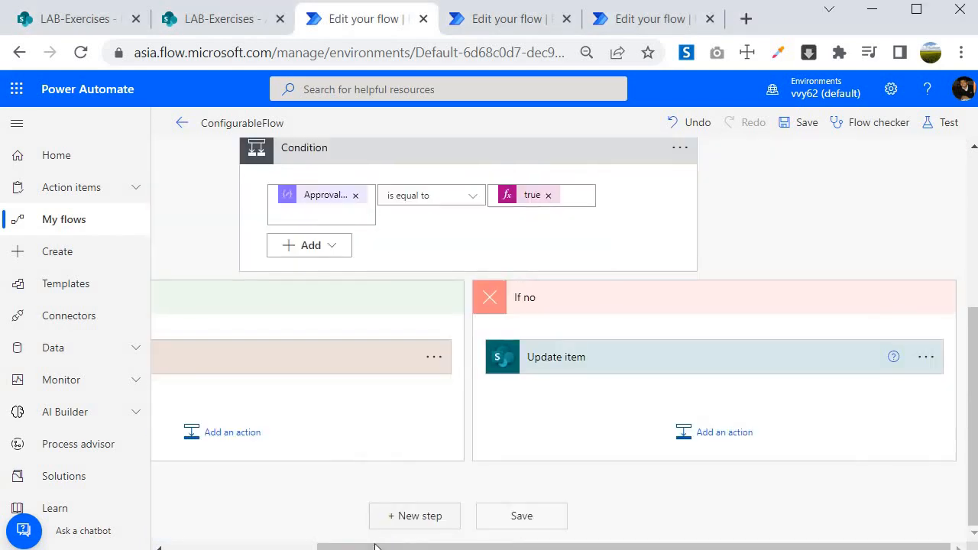
pyautogui.moveTo(375, 546); pyautogui.dragTo(225, 546)
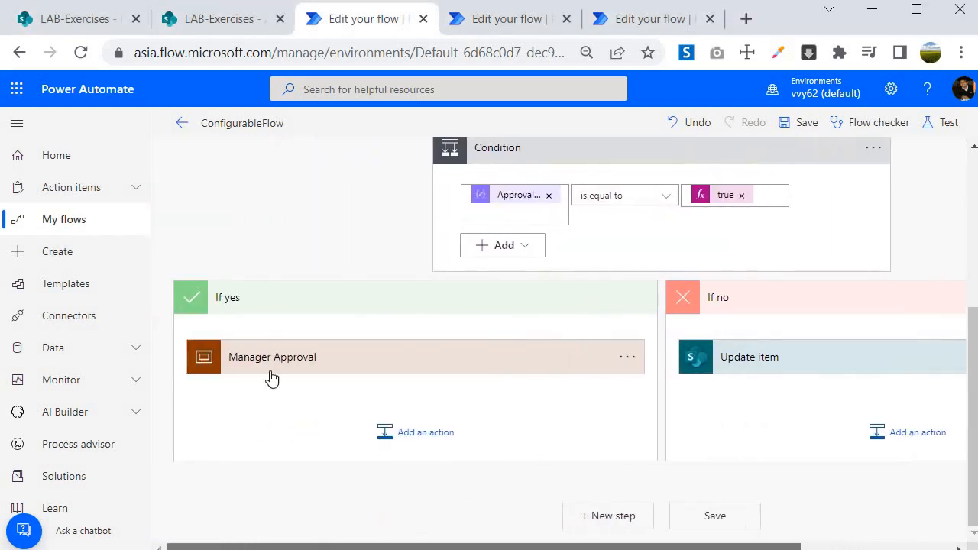
pyautogui.click(217, 21)
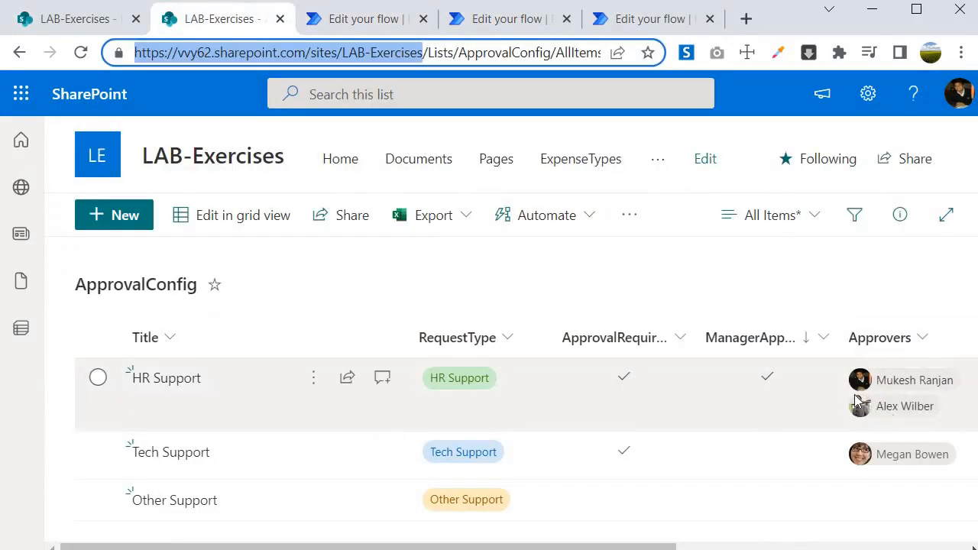
pyautogui.click(393, 23)
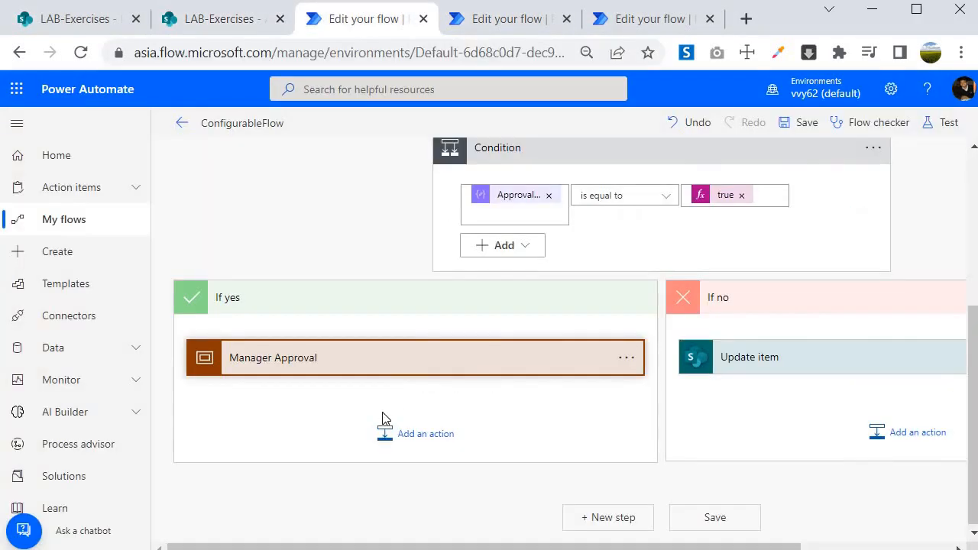
# Step: Add a Scope action below Manager Approval in the If yes branch of the main condition
pyautogui.click(407, 441)
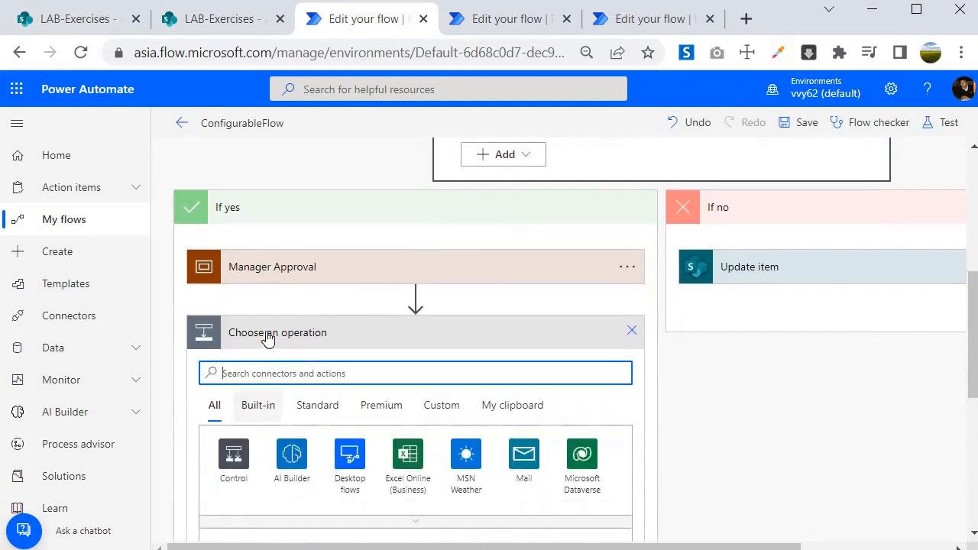
pyautogui.write('scope')
pyautogui.click(260, 398)
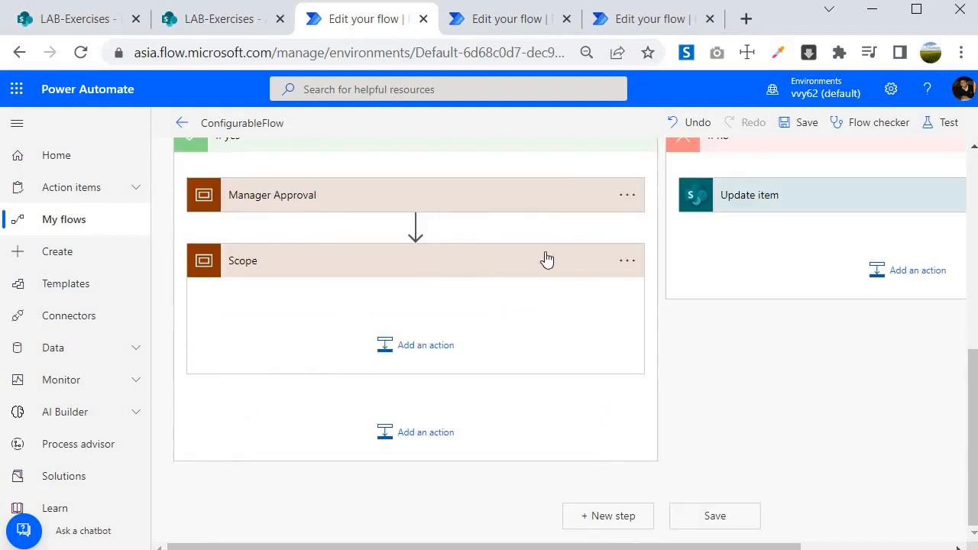
# Step: Rename the new scope to Main Approval
pyautogui.click(626, 262)
pyautogui.click(627, 263)
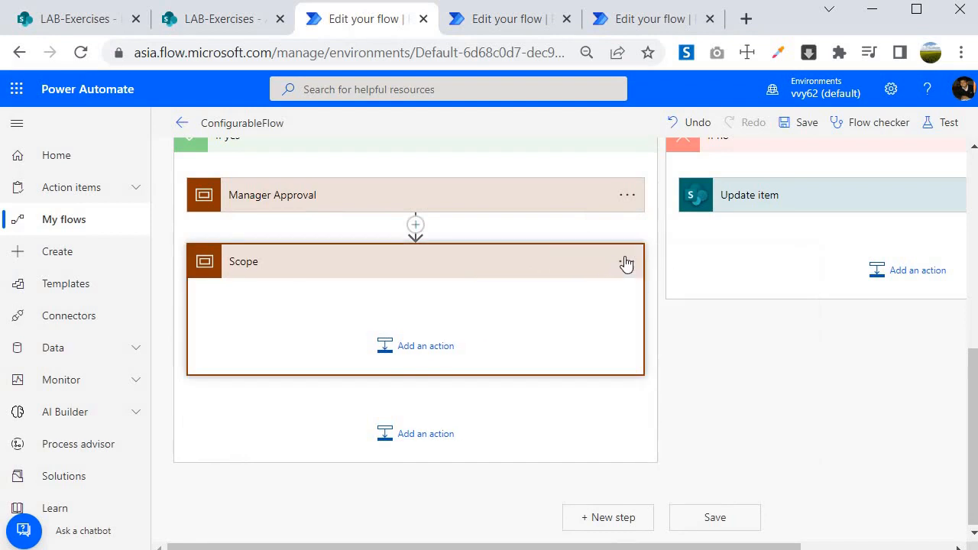
pyautogui.click(626, 262)
pyautogui.click(691, 291)
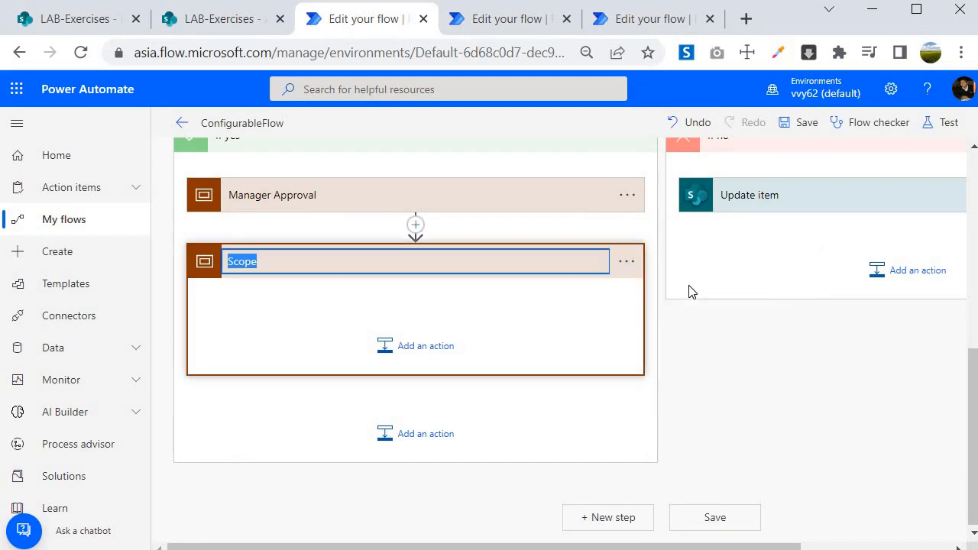
pyautogui.write('Main Approval')
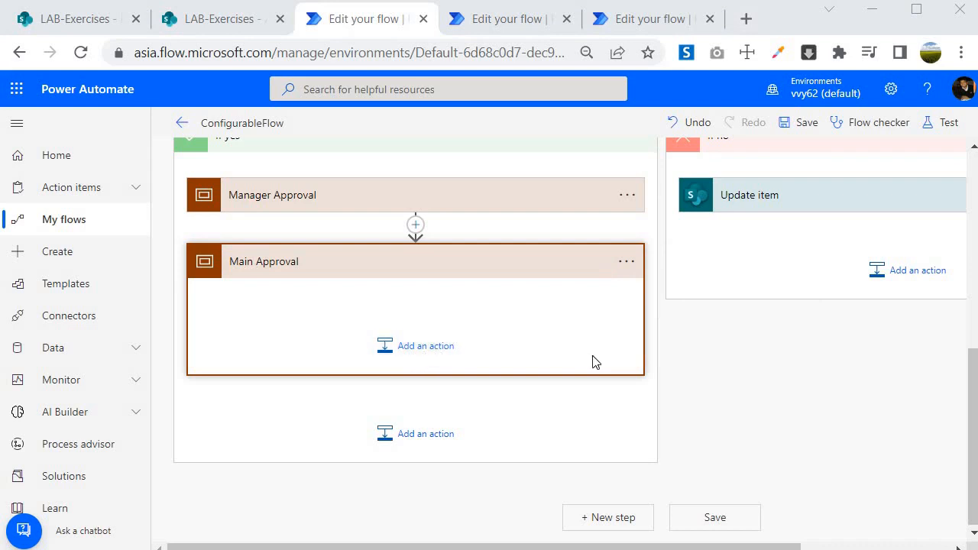
# Step: Check the settings of the Is Approval Needed variable, and add a Condition action inside the Main Approval scope
pyautogui.scroll(10, 594, 361)
pyautogui.click(520, 365)
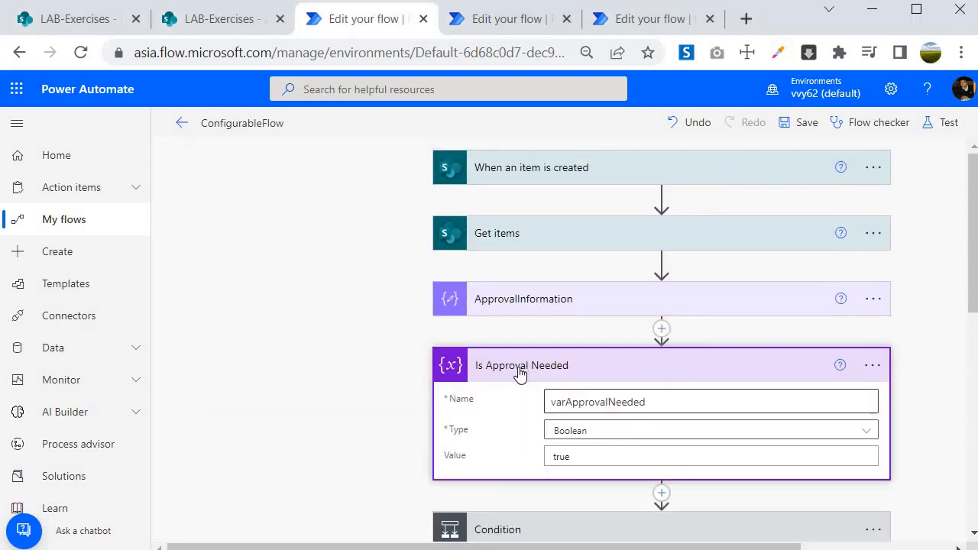
pyautogui.scroll(-7, 426, 384)
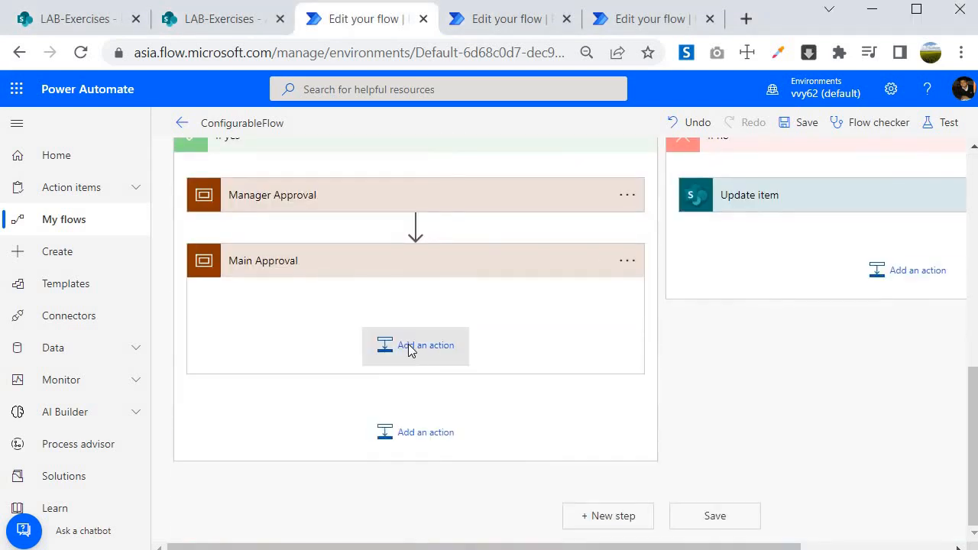
pyautogui.click(411, 348)
pyautogui.scroll(-1, 260, 466)
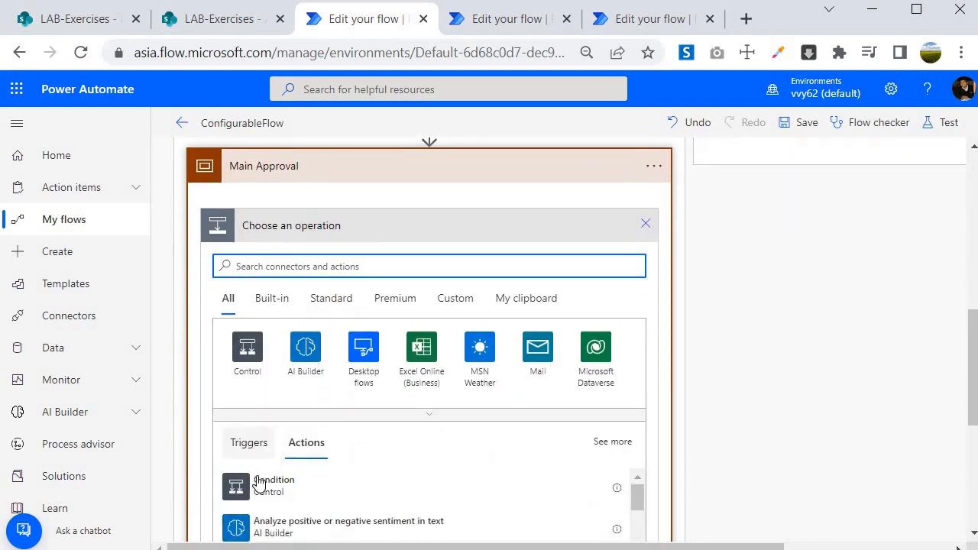
pyautogui.click(256, 478)
# Step: Set the Main Approval scope's condition to varApprovalNeeded is equal to the expression true
pyautogui.click(529, 267)
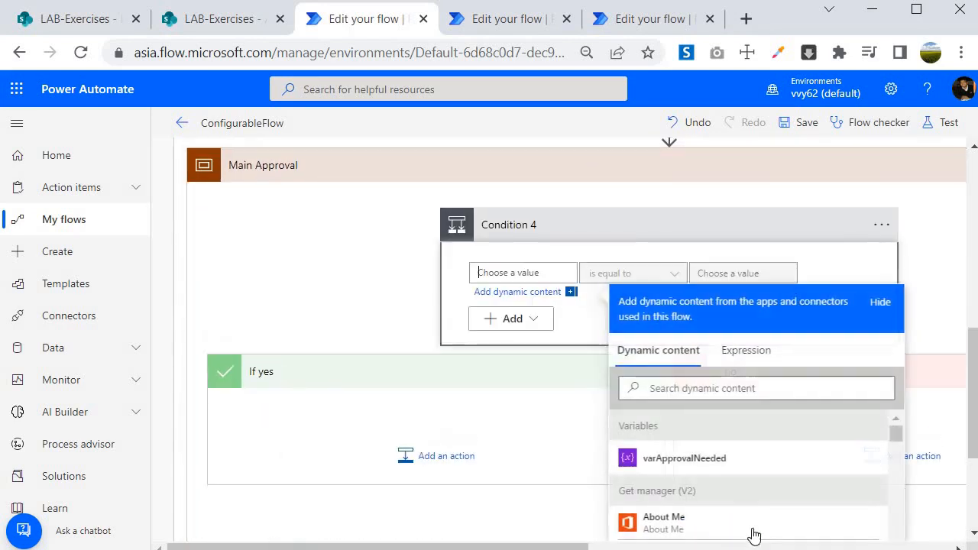
pyautogui.click(684, 459)
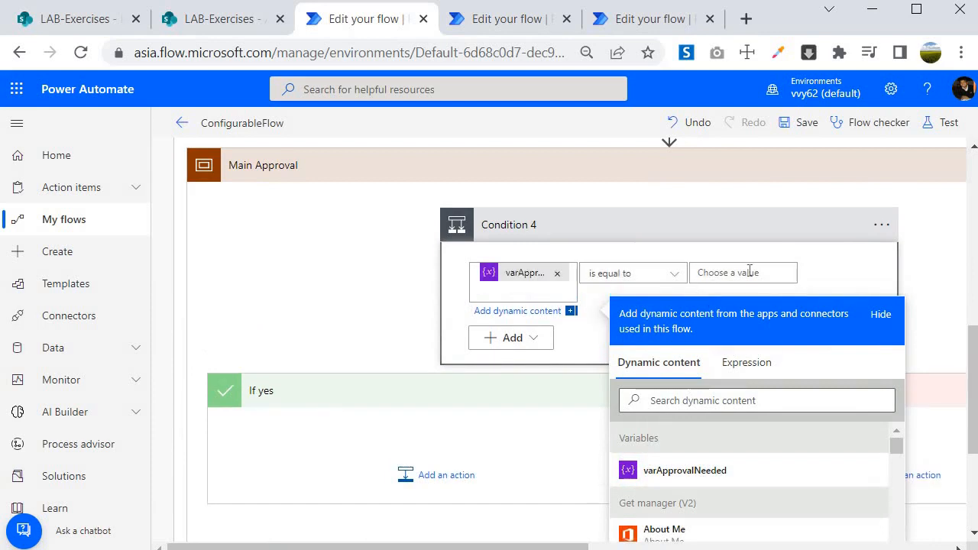
pyautogui.click(749, 272)
pyautogui.click(838, 359)
pyautogui.write('t')
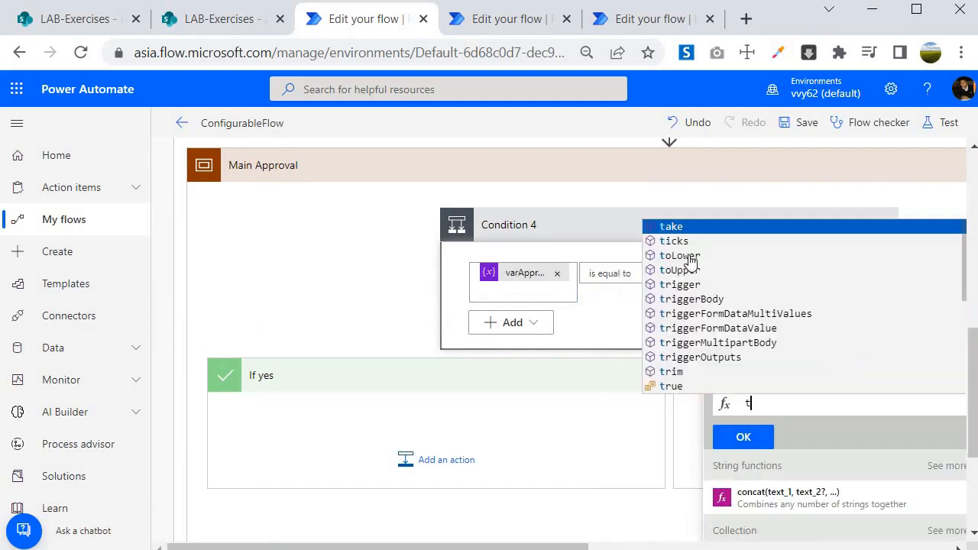
pyautogui.write('rue')
pyautogui.click(742, 437)
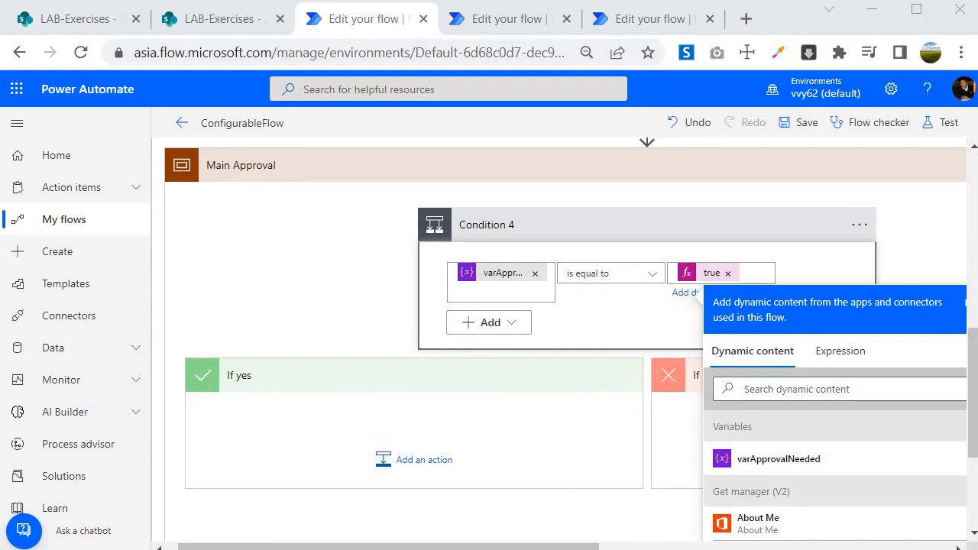
# Step: Consult the ApprovalConfig list in SharePoint, and add a Select data operation in Condition 4's If yes branch in Power Automate
pyautogui.click(234, 19)
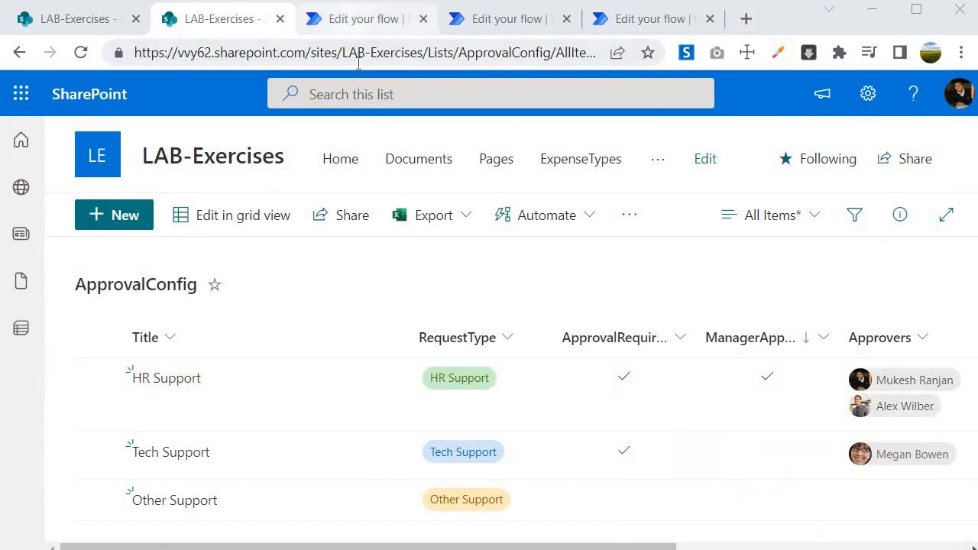
pyautogui.click(351, 18)
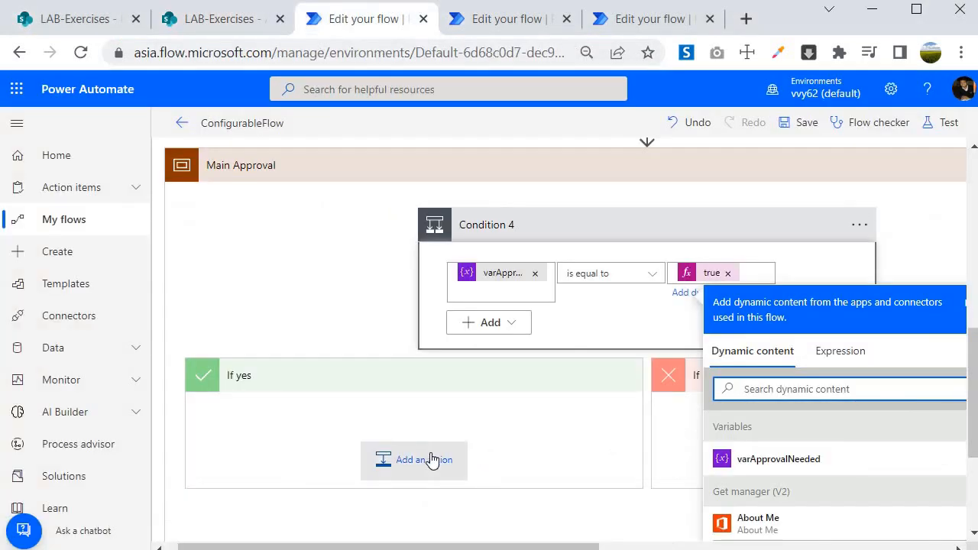
pyautogui.click(432, 459)
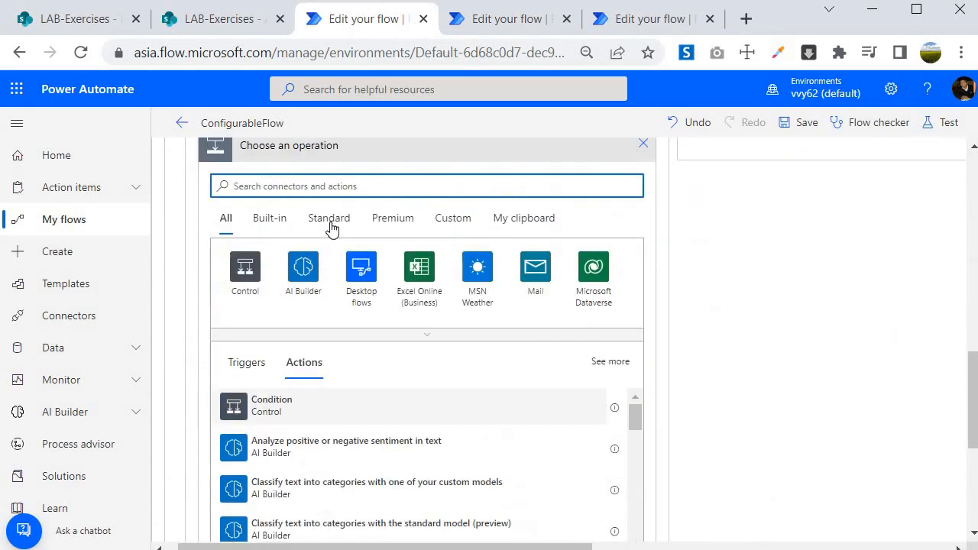
pyautogui.write('select')
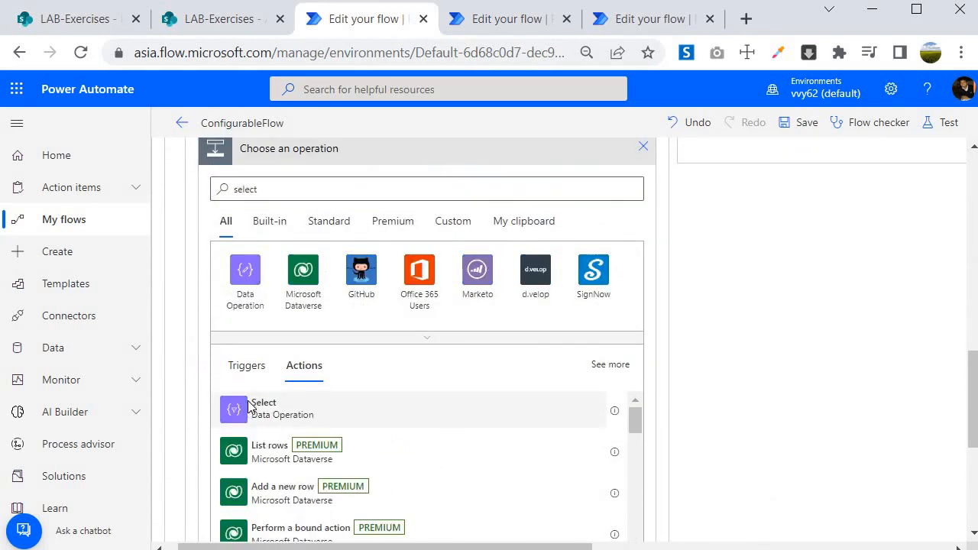
pyautogui.click(256, 406)
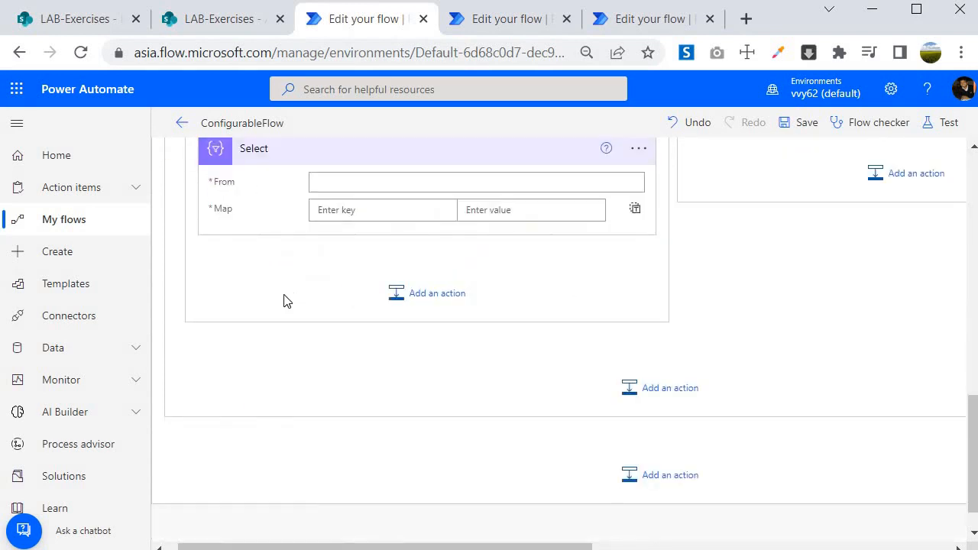
# Step: Examine the Approvers column of the ApprovalConfig list in SharePoint and return to the Main Approval scope in Power Automate
pyautogui.scroll(2, 279, 302)
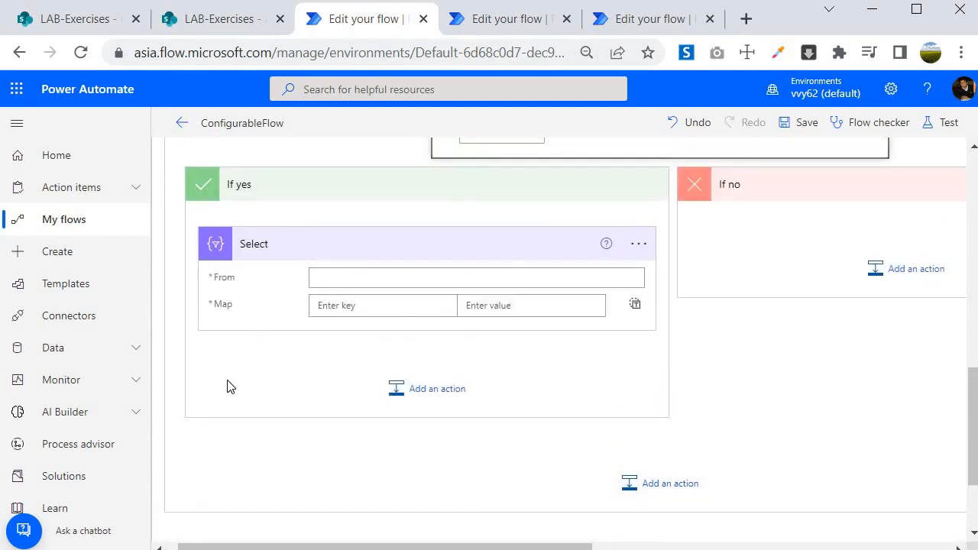
pyautogui.scroll(7, 670, 384)
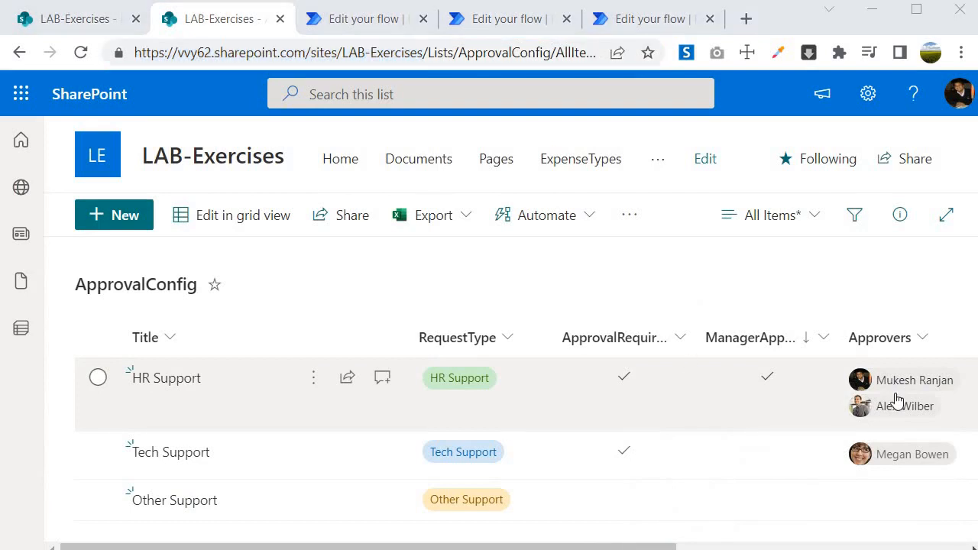
pyautogui.moveTo(906, 388)
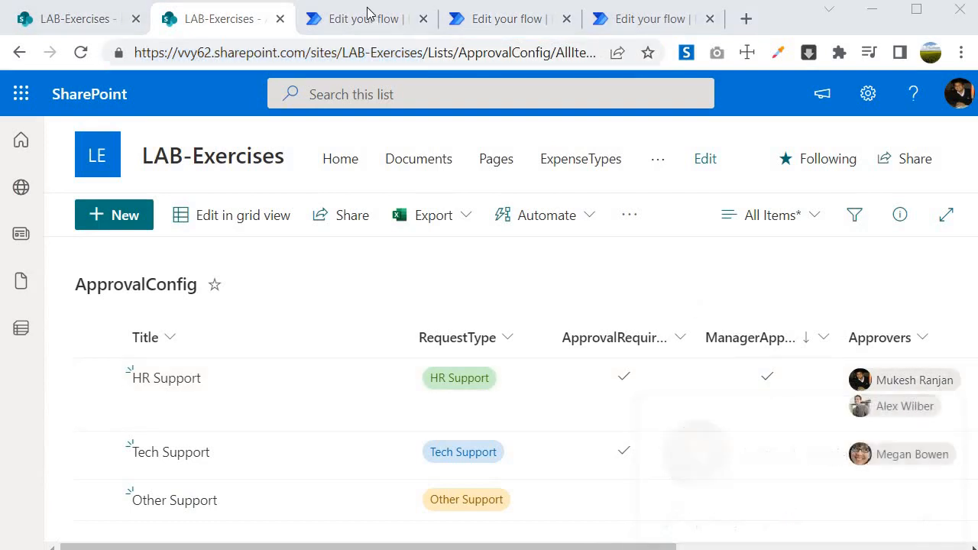
pyautogui.click(368, 14)
pyautogui.scroll(-10, 459, 443)
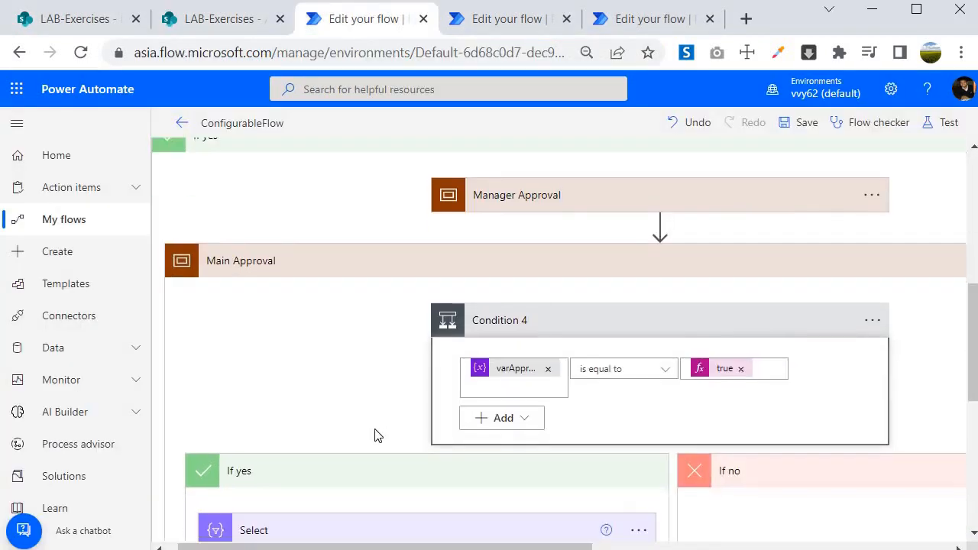
# Step: Enter the expression outputs('ApprovalInformation') for the Select action's From field, checking the name against the action near the start of the flow
pyautogui.click(332, 377)
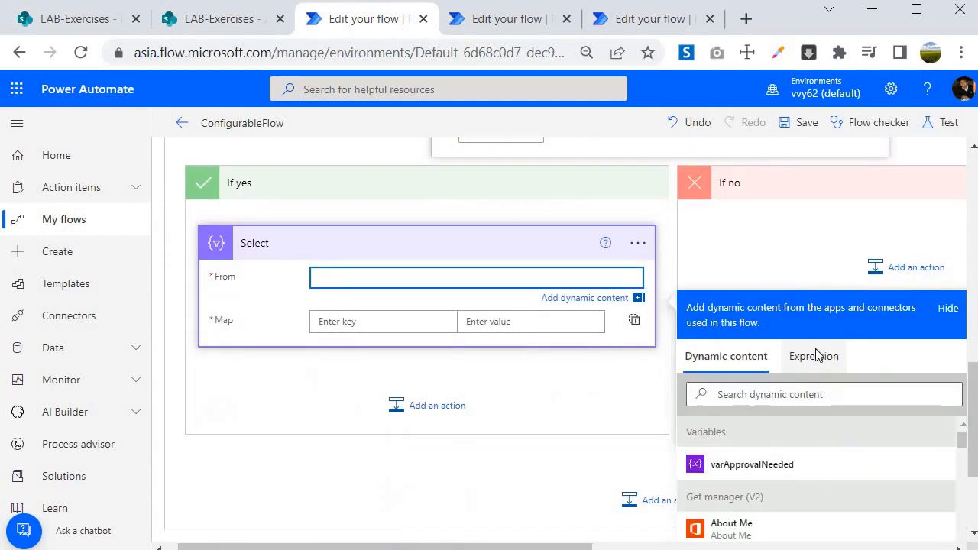
pyautogui.click(797, 374)
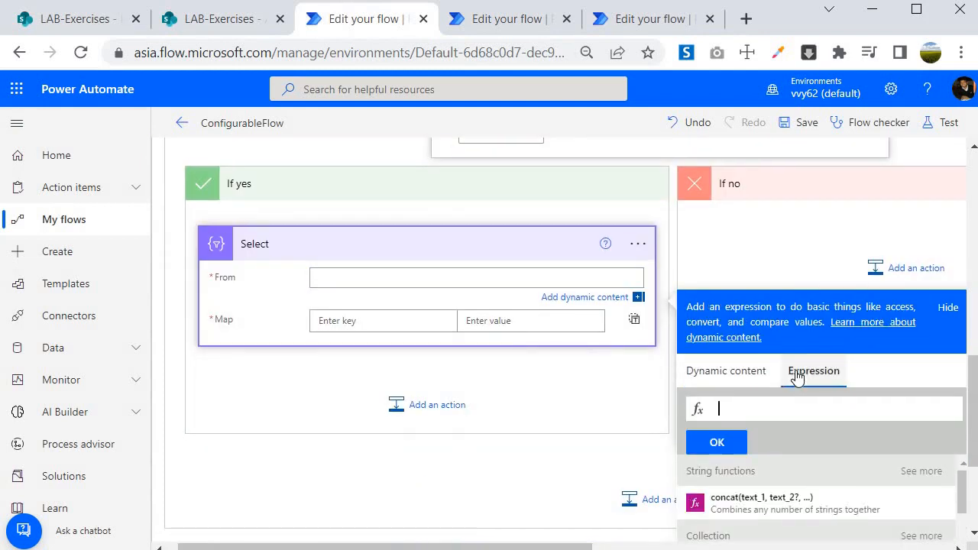
pyautogui.write('out')
pyautogui.press('Return')
pyautogui.write("('Approv")
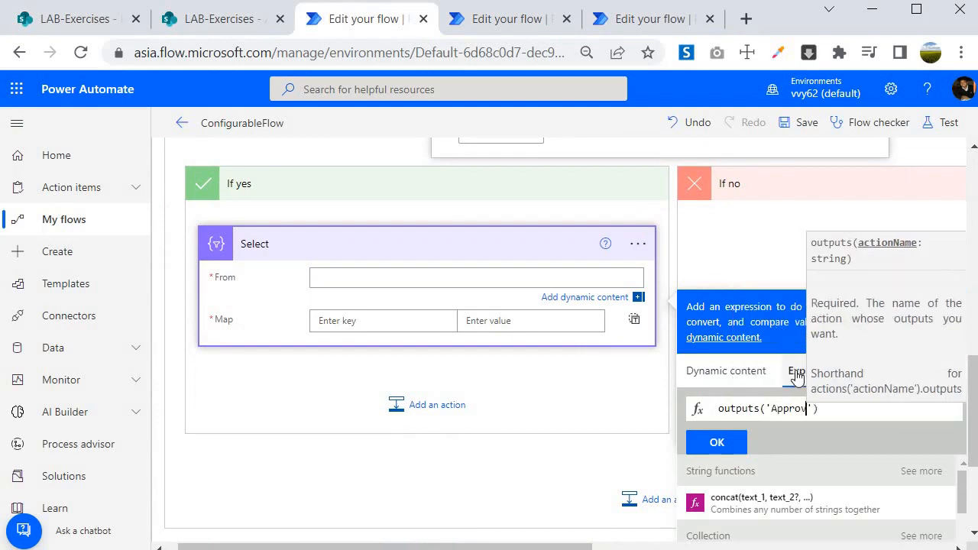
pyautogui.write('alInformation')
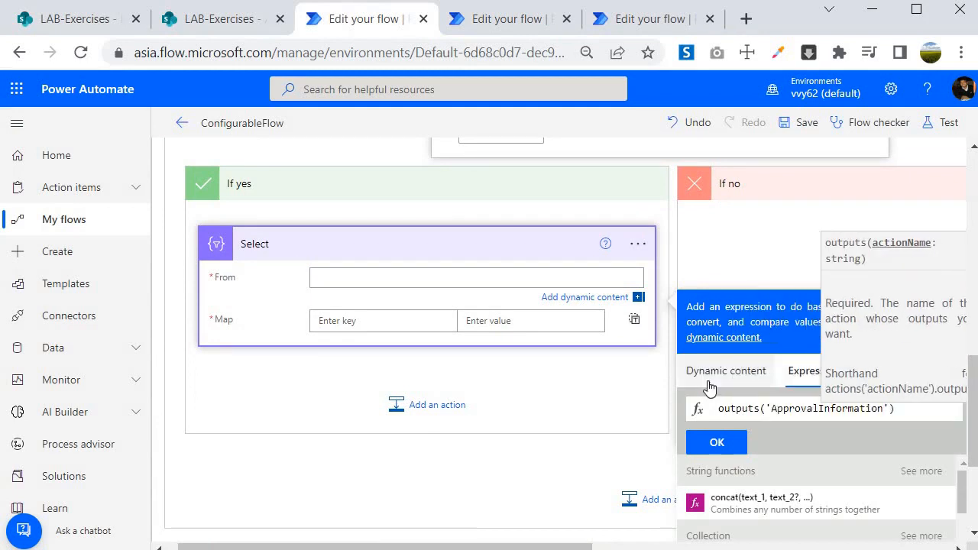
pyautogui.scroll(7, 622, 395)
pyautogui.scroll(1, 757, 233)
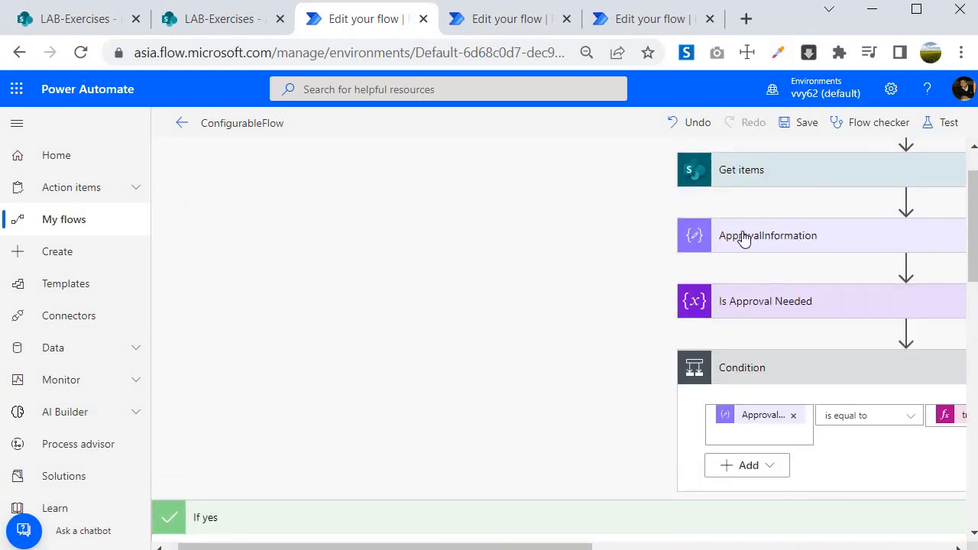
pyautogui.scroll(-1, 803, 332)
pyautogui.scroll(-7, 827, 459)
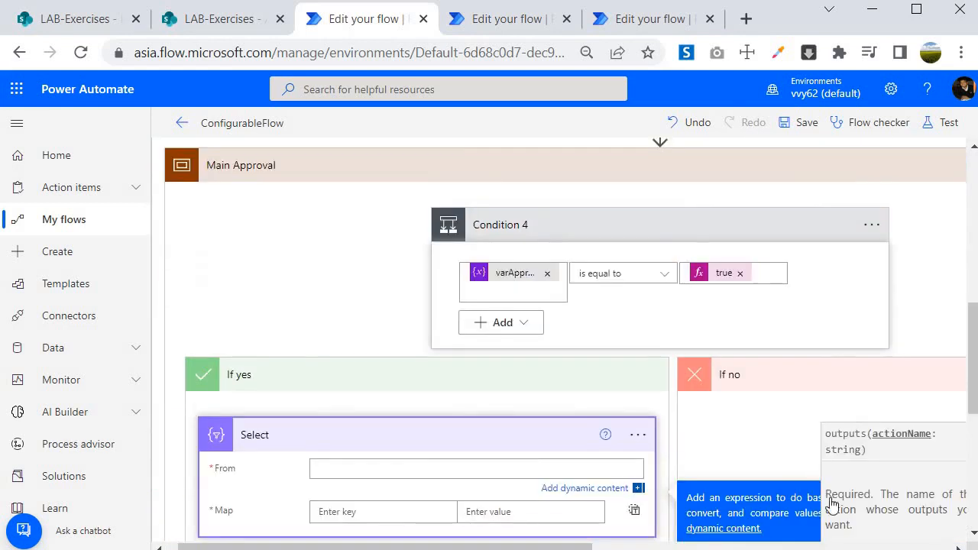
# Step: Append ['Approvers'] to the From expression, check the column name in the ApprovalConfig list, and insert the expression into the Select action
pyautogui.click(908, 504)
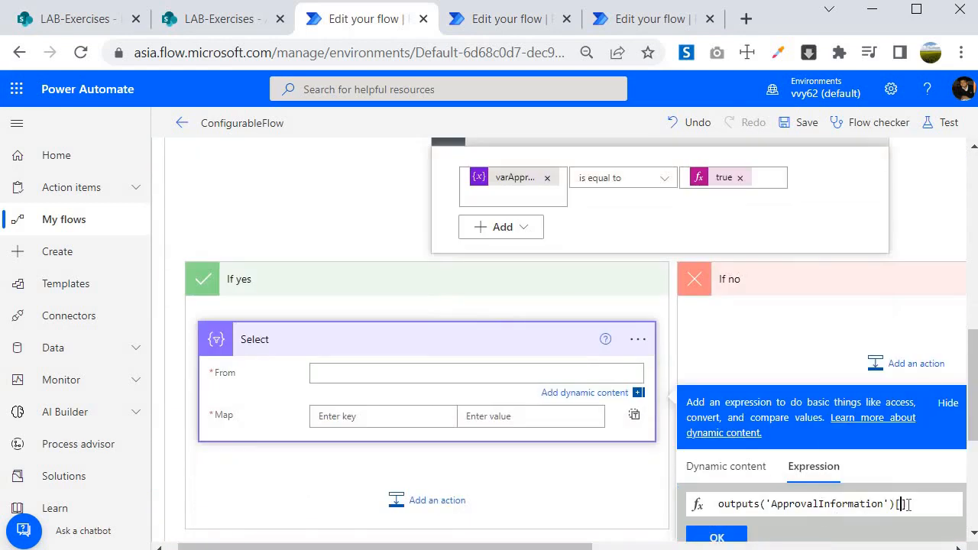
pyautogui.write("['Approvers")
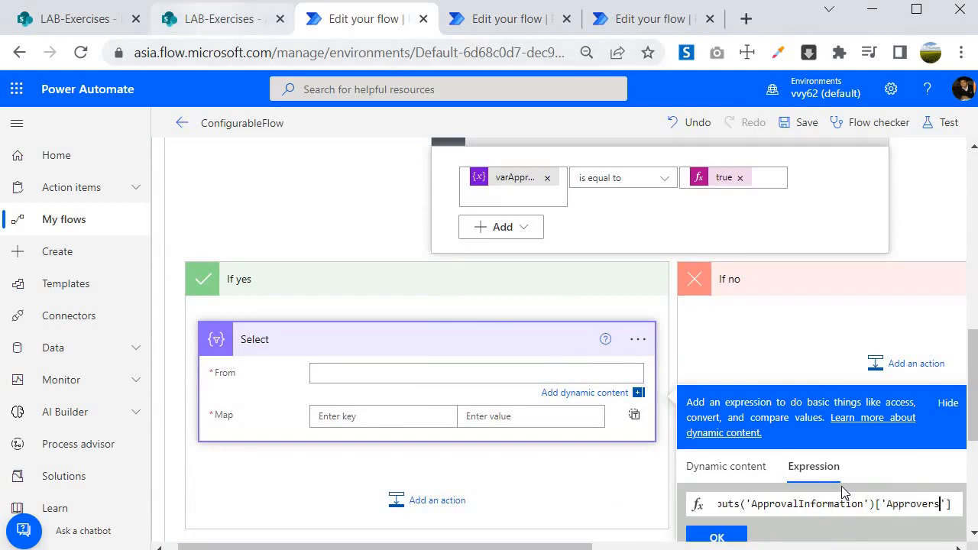
pyautogui.click(209, 11)
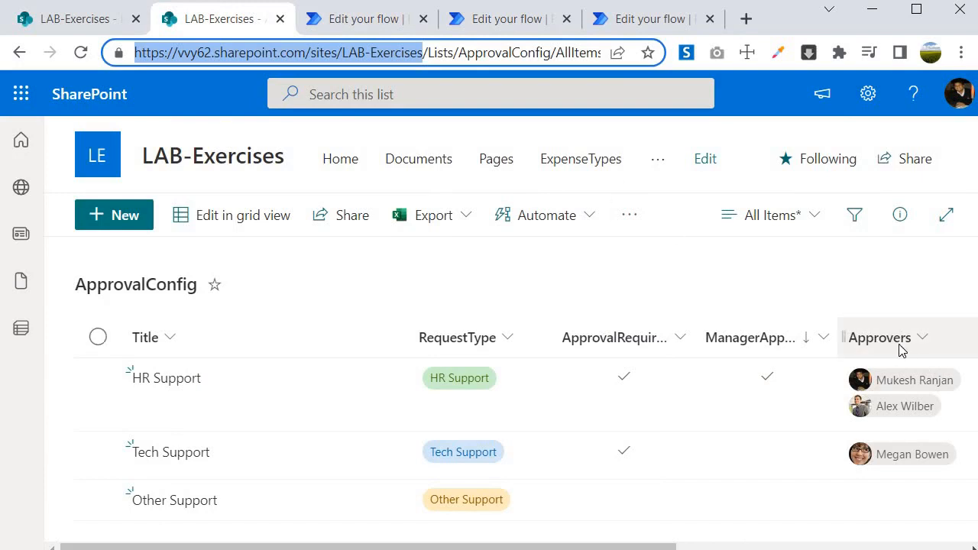
pyautogui.click(346, 20)
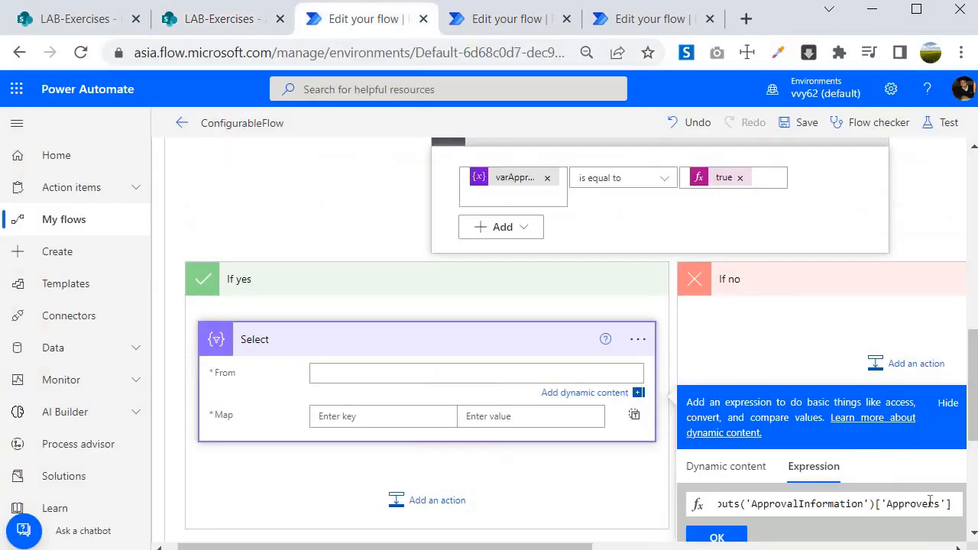
pyautogui.scroll(-1, 717, 539)
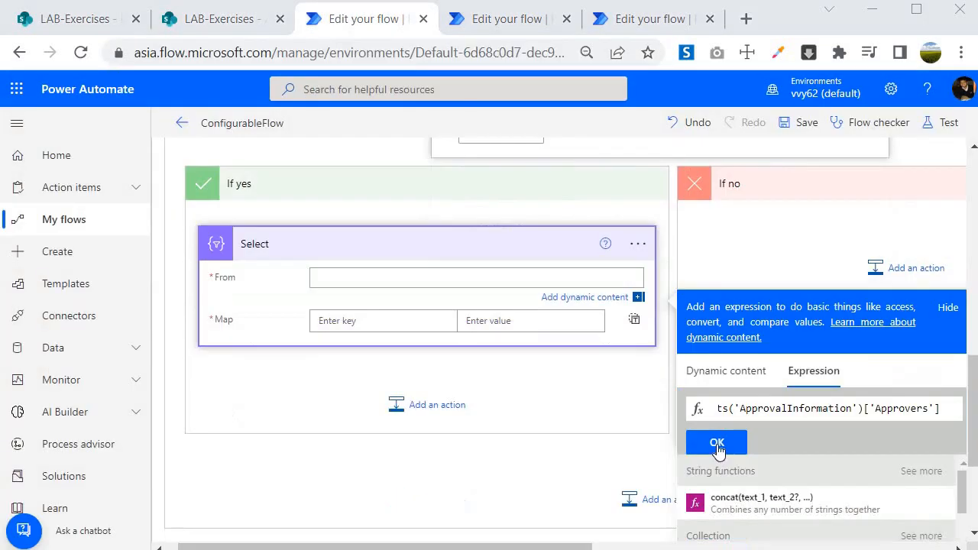
pyautogui.click(716, 443)
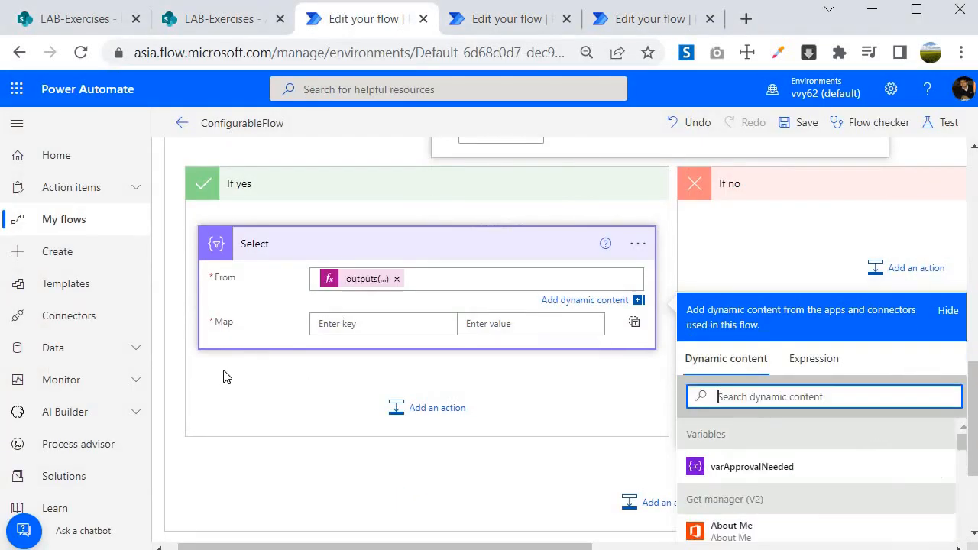
# Step: Switch the Select action's Map to text mode and set it to the expression item()['Email']
pyautogui.click(634, 327)
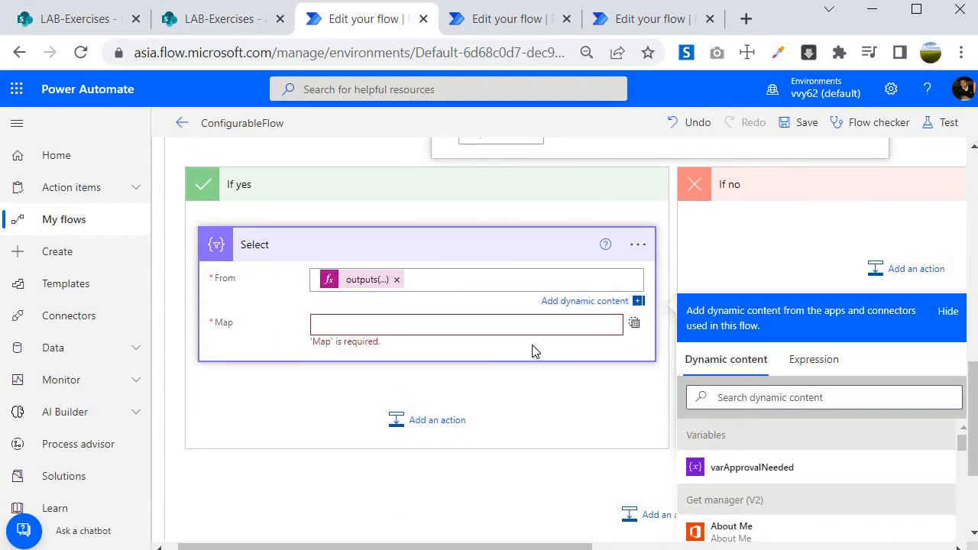
pyautogui.click(483, 307)
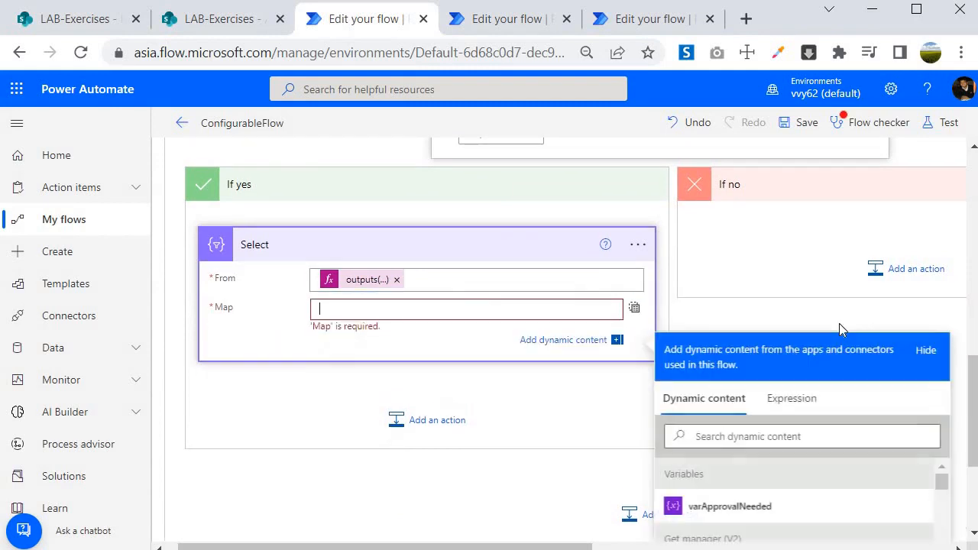
pyautogui.click(783, 407)
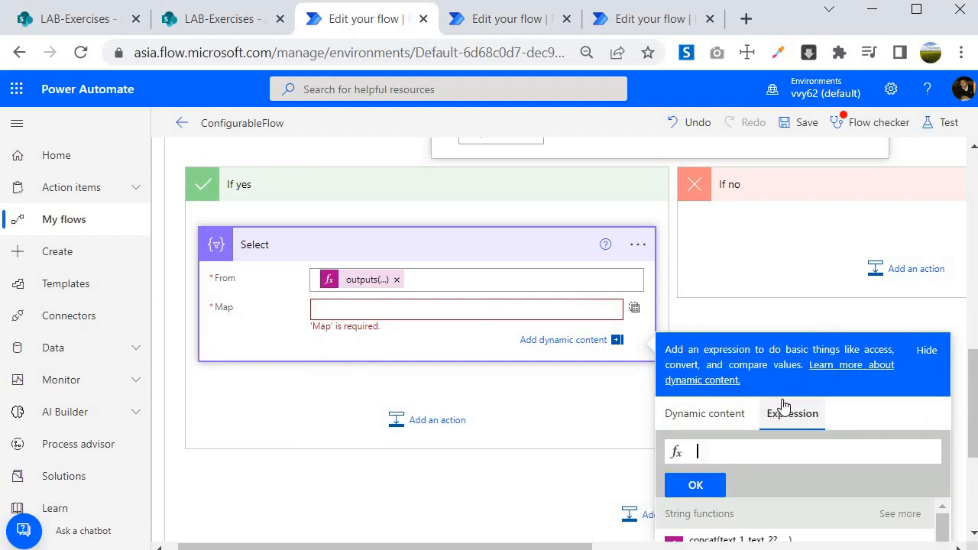
pyautogui.write('ite')
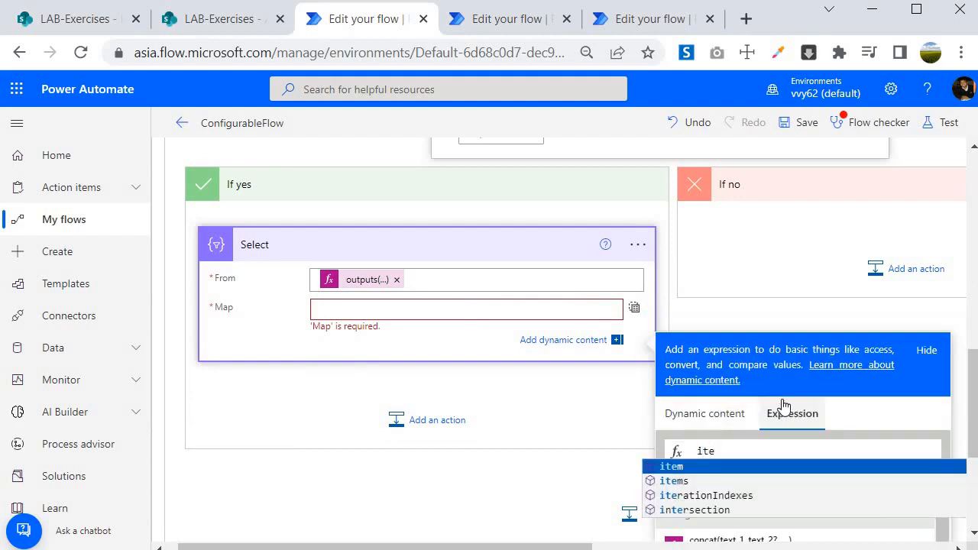
pyautogui.write('m()')
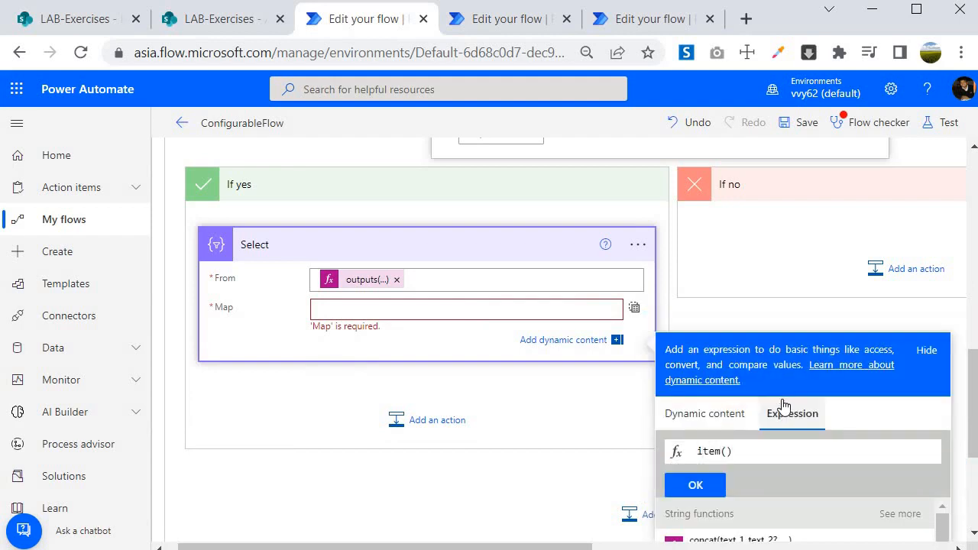
pyautogui.write("['Email")
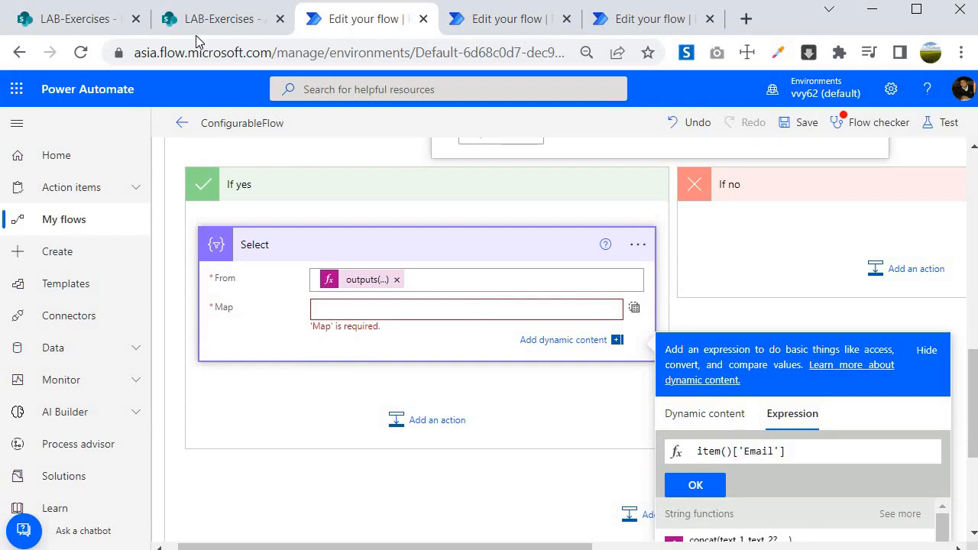
pyautogui.click(697, 487)
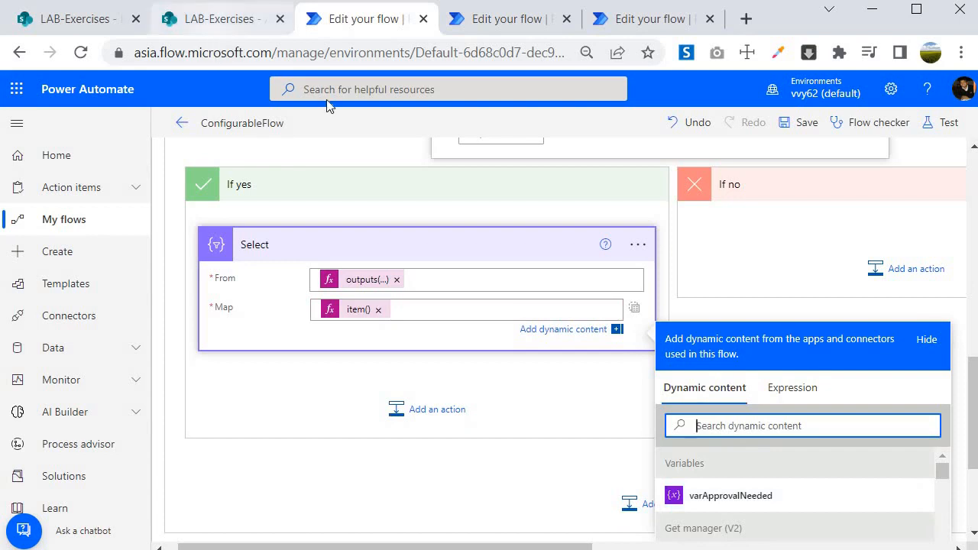
# Step: Compare the Approvers entries of the ApprovalConfig list in SharePoint with the Select action's mapping in Power Automate
pyautogui.click(221, 18)
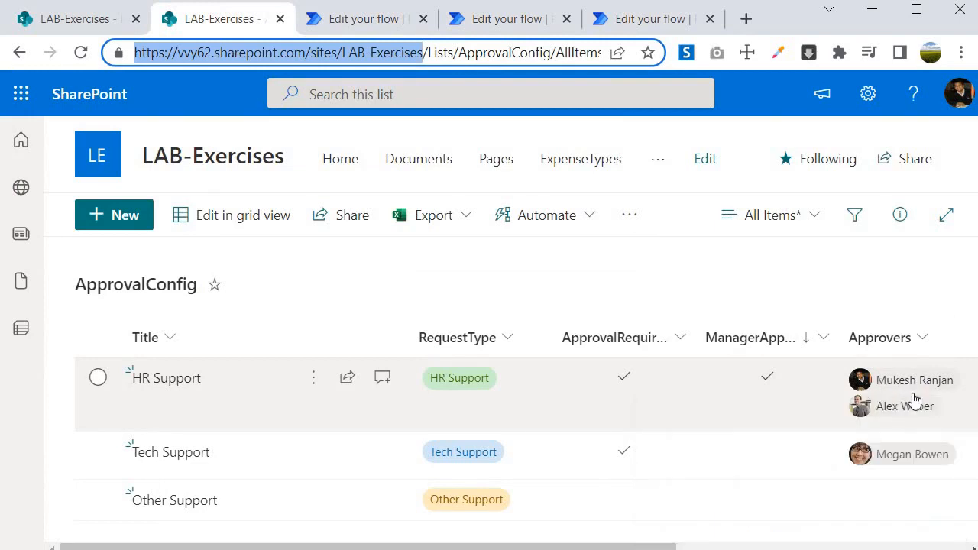
pyautogui.click(345, 22)
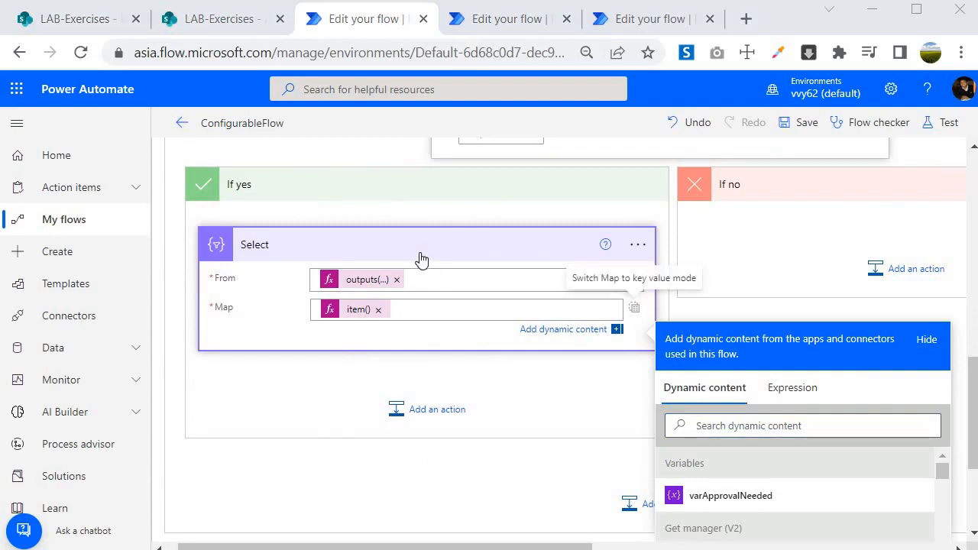
pyautogui.click(190, 23)
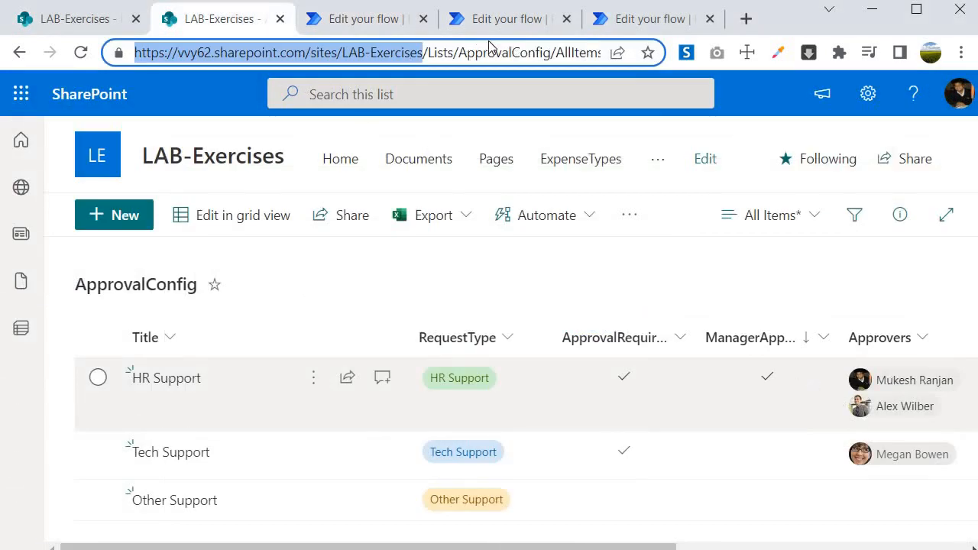
pyautogui.hotkey('ctrl', 'Tab')
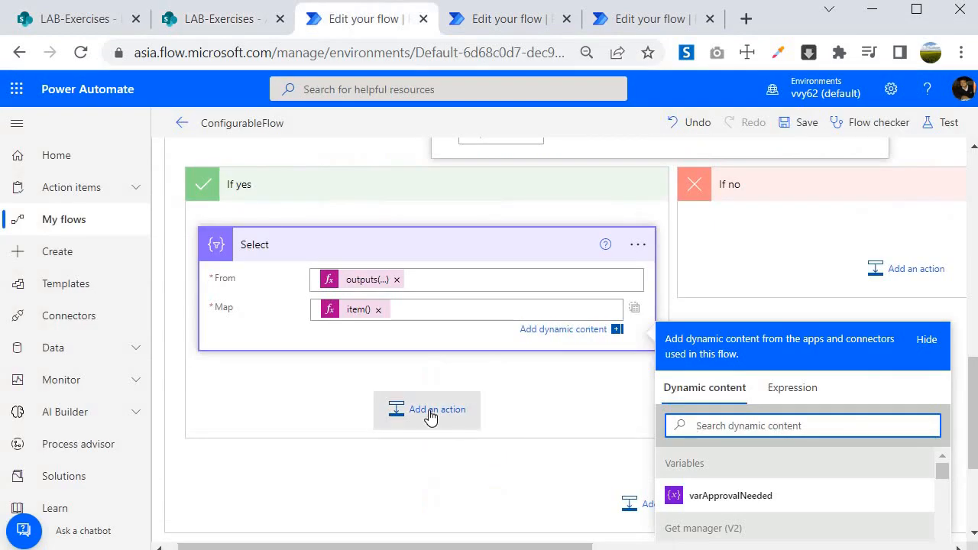
# Step: Add a Create an approval action below Select in the If yes branch and open its approval type choices
pyautogui.click(405, 409)
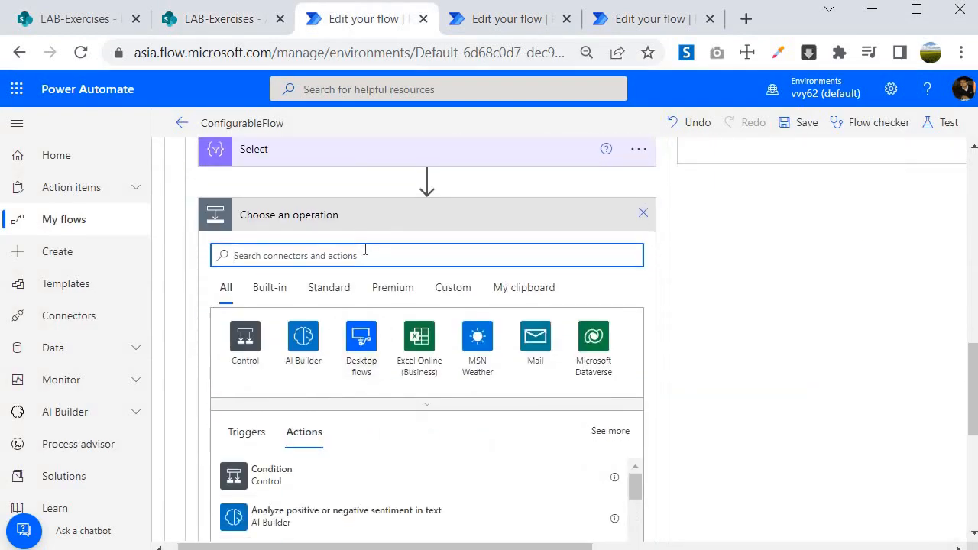
pyautogui.write('create')
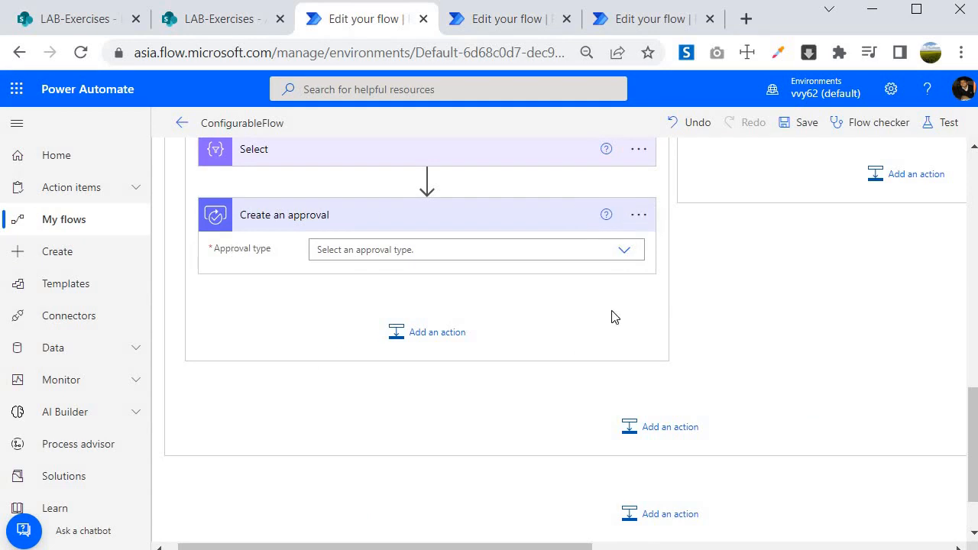
pyautogui.click(623, 250)
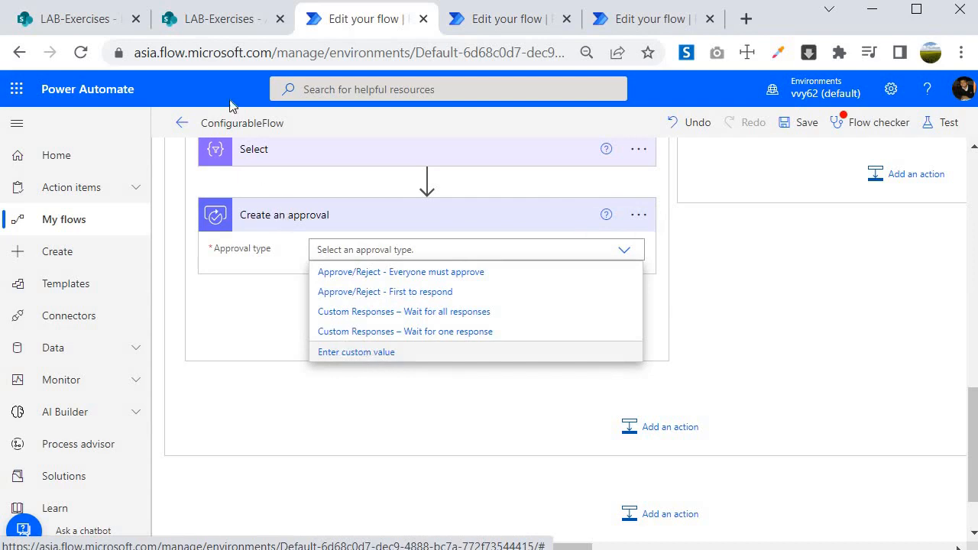
# Step: Compare the ApprovalType column values of the ApprovalConfig list in SharePoint with the approval type options in Power Automate
pyautogui.click(220, 19)
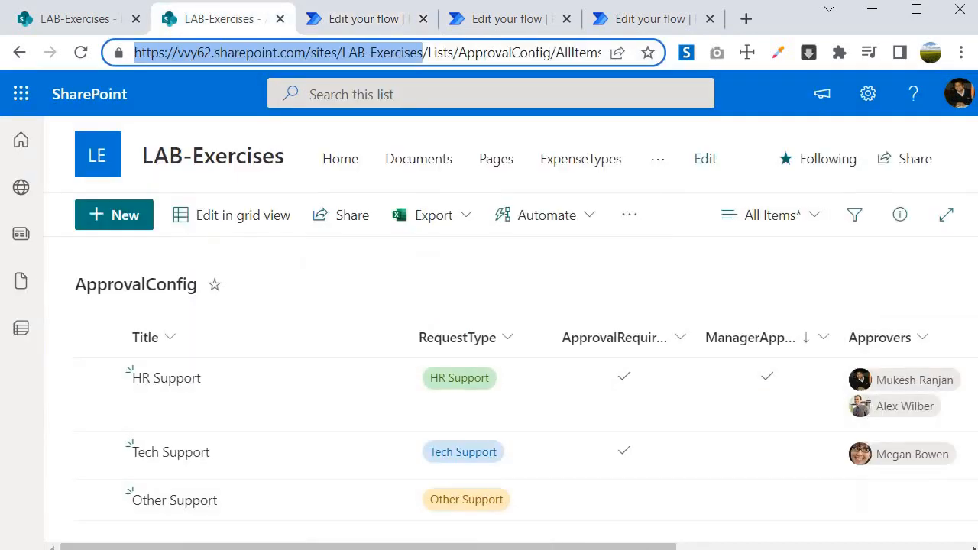
pyautogui.moveTo(627, 546); pyautogui.dragTo(786, 546)
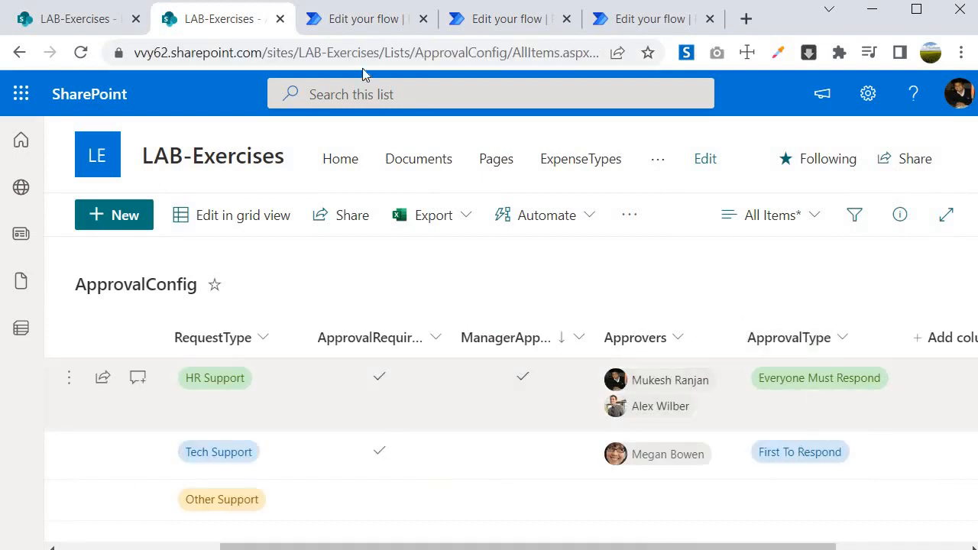
pyautogui.hotkey('ctrl', 'Tab')
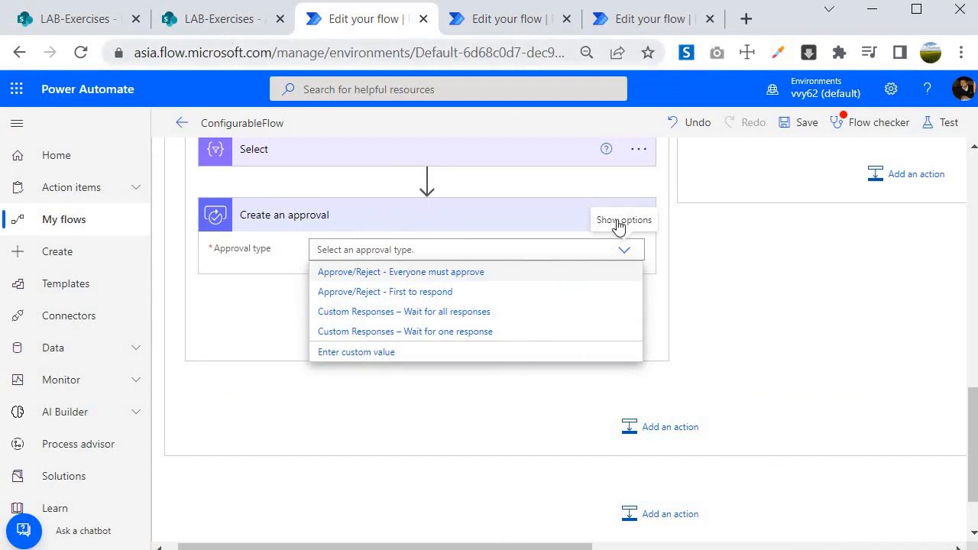
pyautogui.hotkey('ctrl', 'shift', 'Tab')
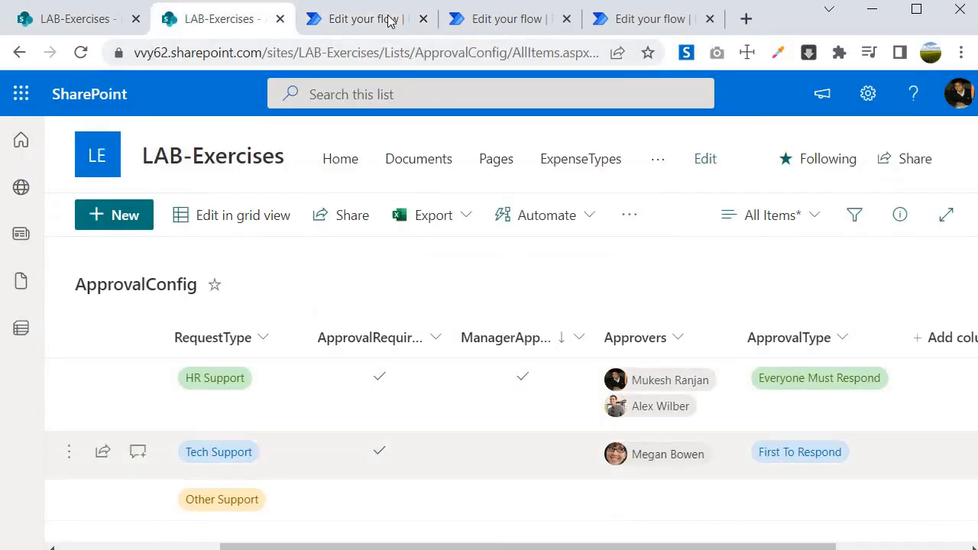
pyautogui.click(365, 19)
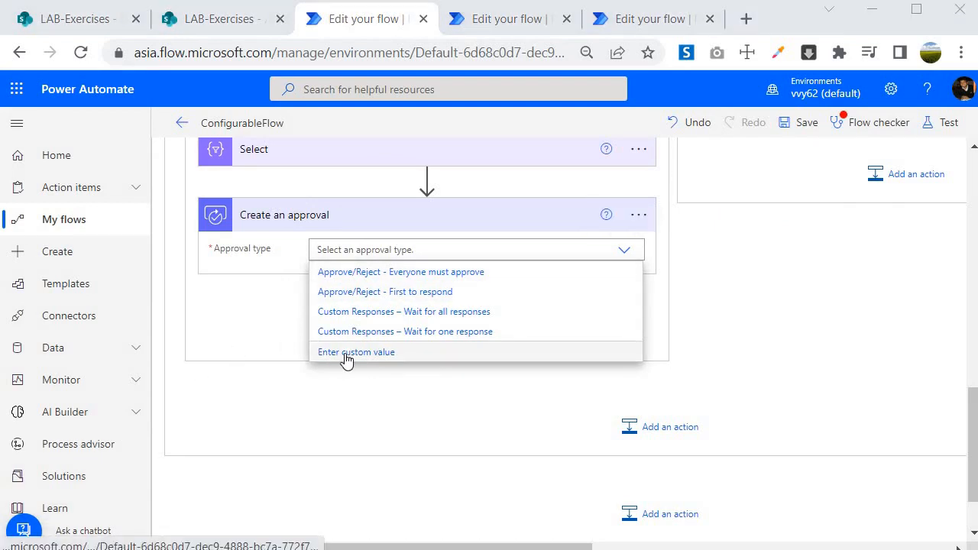
# Step: Choose a custom approval type and begin its expression with if(equals(outputs('ApprovalInformation'))), checking the approval type column's name in the ApprovalConfig list
pyautogui.click(345, 353)
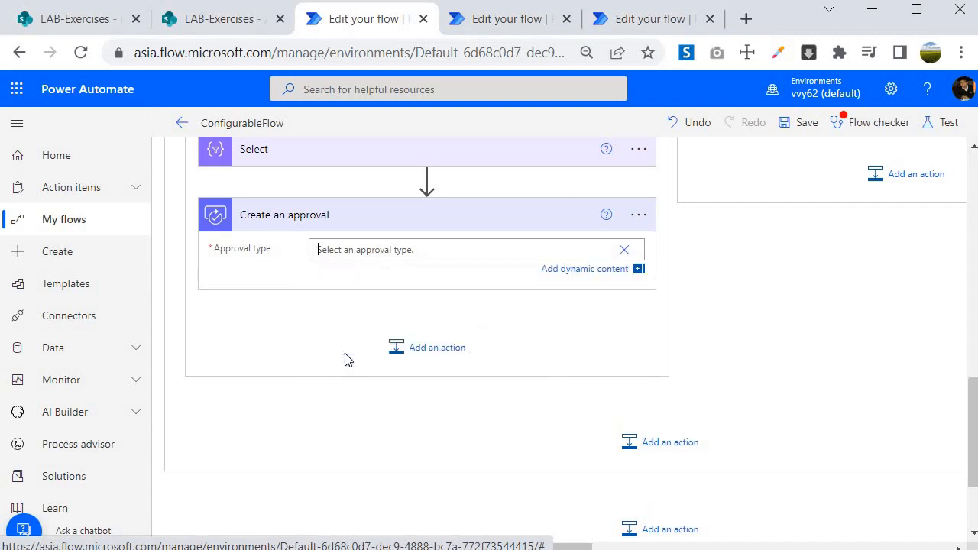
pyautogui.click(813, 339)
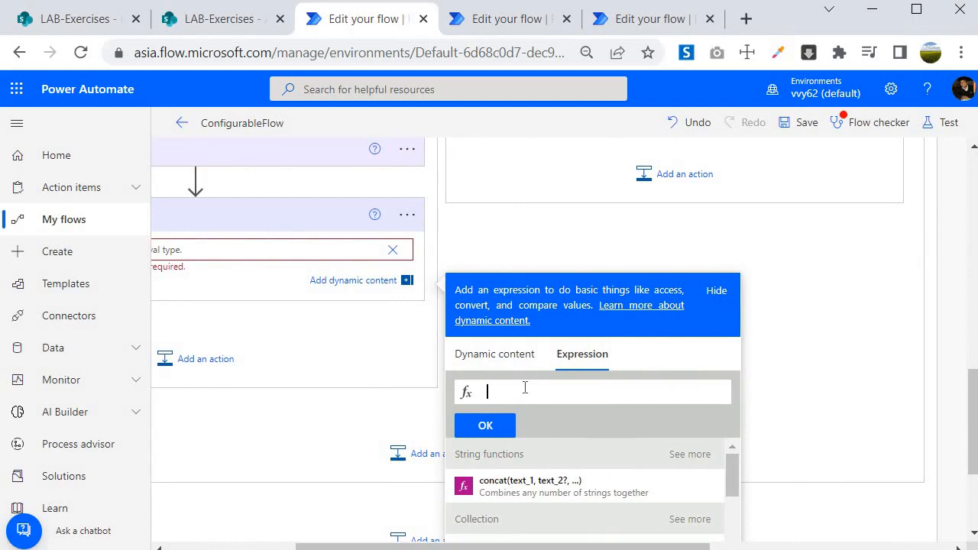
pyautogui.write('if(equals(out')
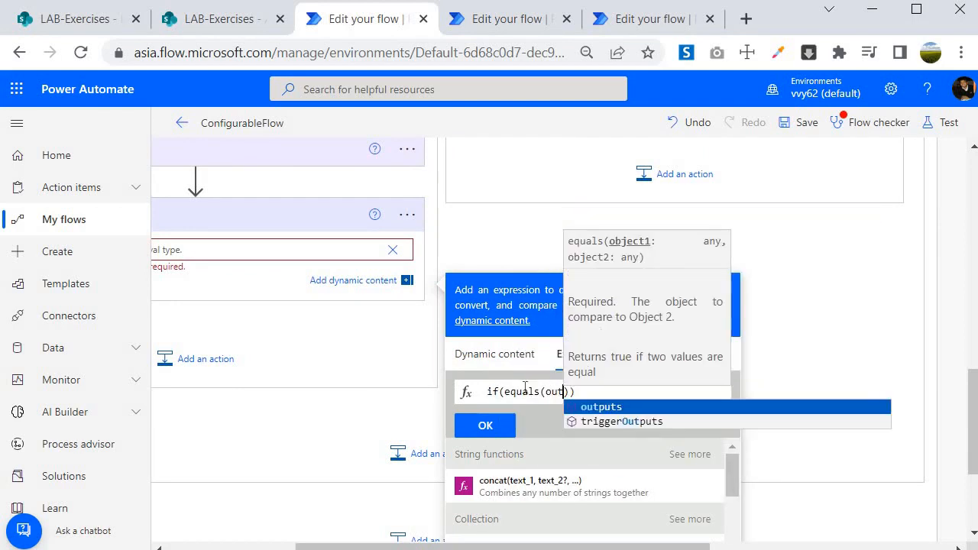
pyautogui.press('Return')
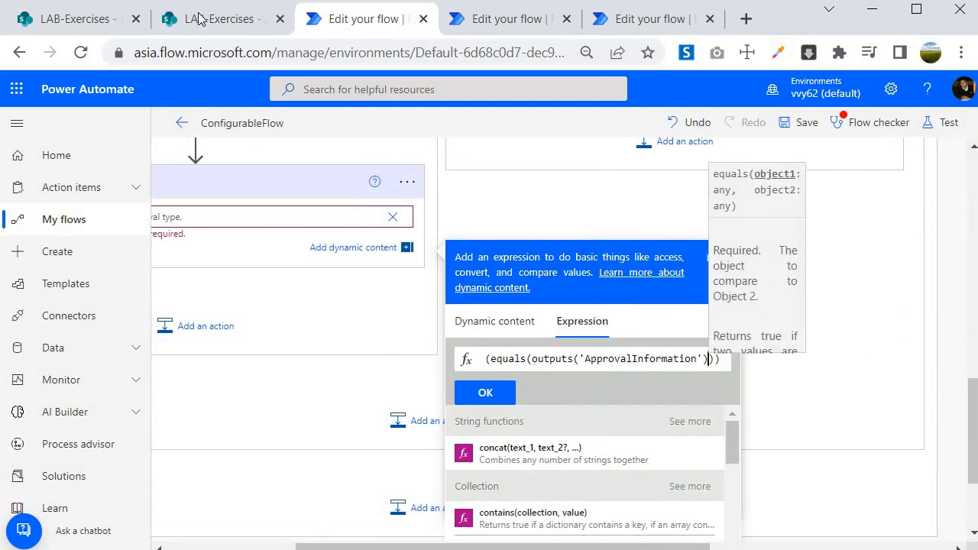
pyautogui.click(200, 21)
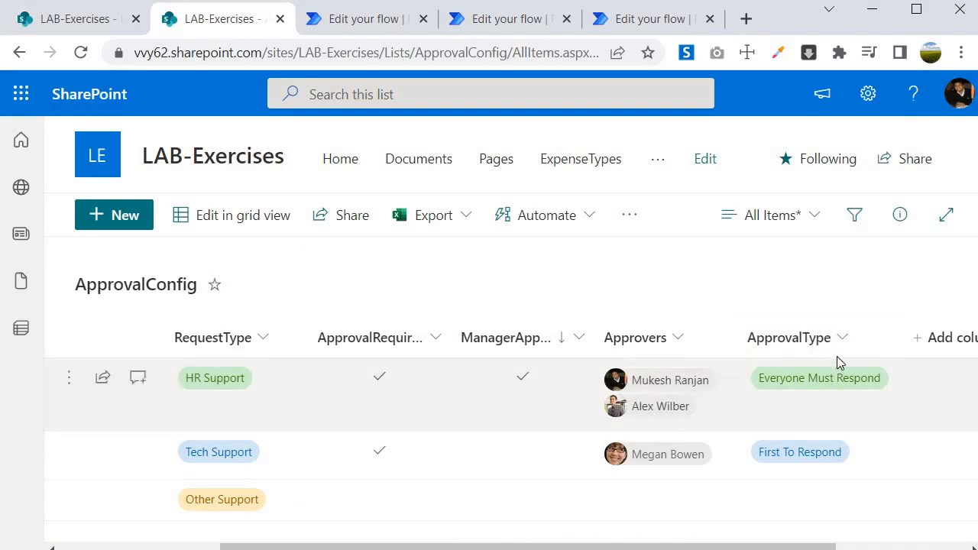
pyautogui.click(365, 20)
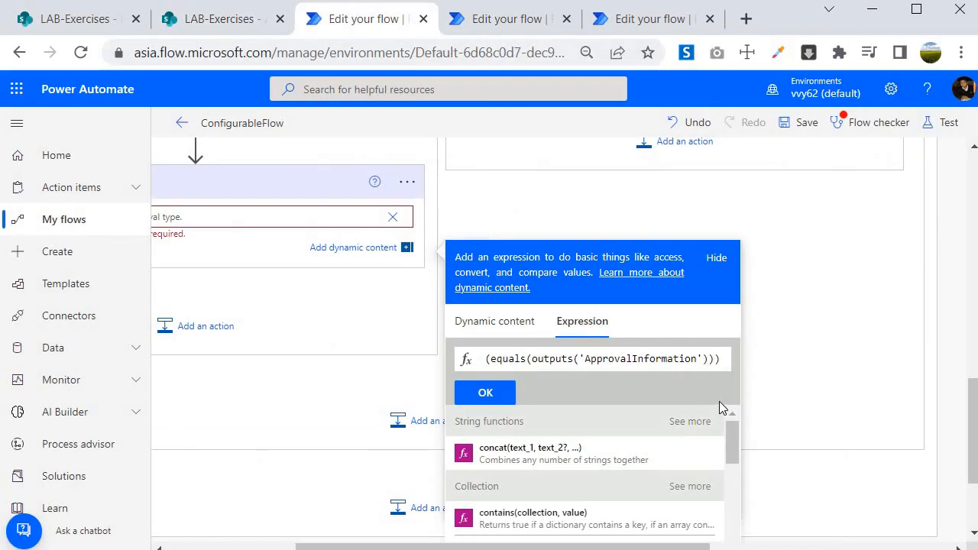
# Step: Extend the equals test to compare ['ApprovalType/Value'] with 'Everyone Must Approve', consulting the ApprovalConfig list's options
pyautogui.write("['ApprovalType/Va")
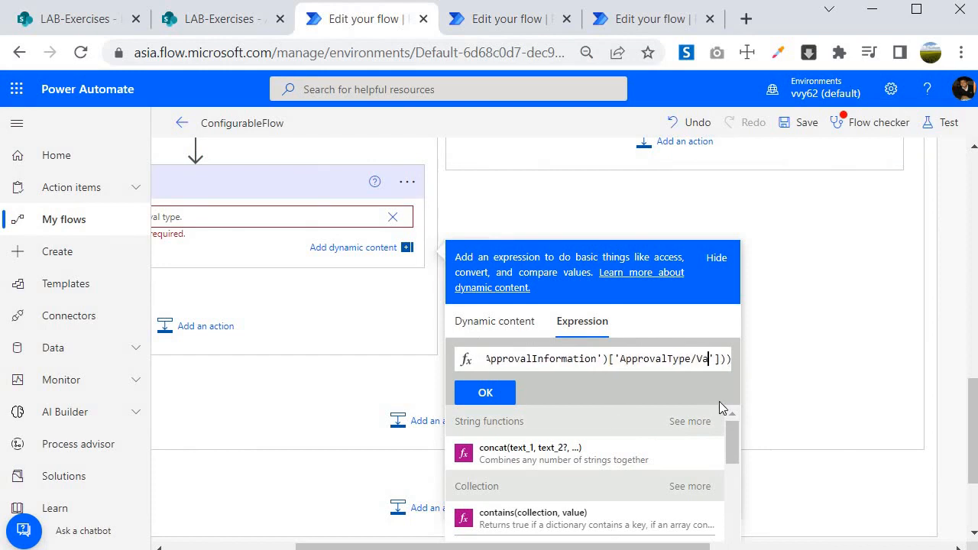
pyautogui.write('lue')
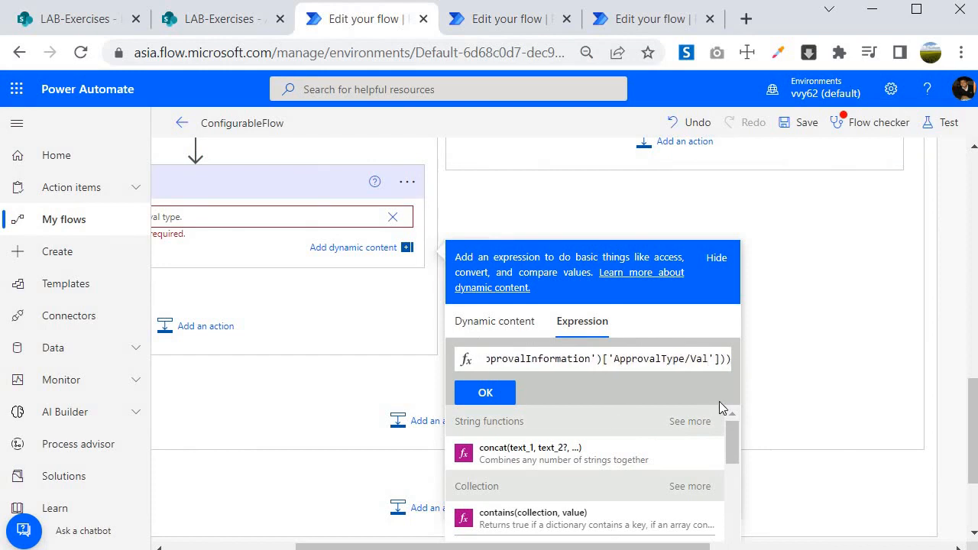
pyautogui.press('Right')
pyautogui.press('Right')
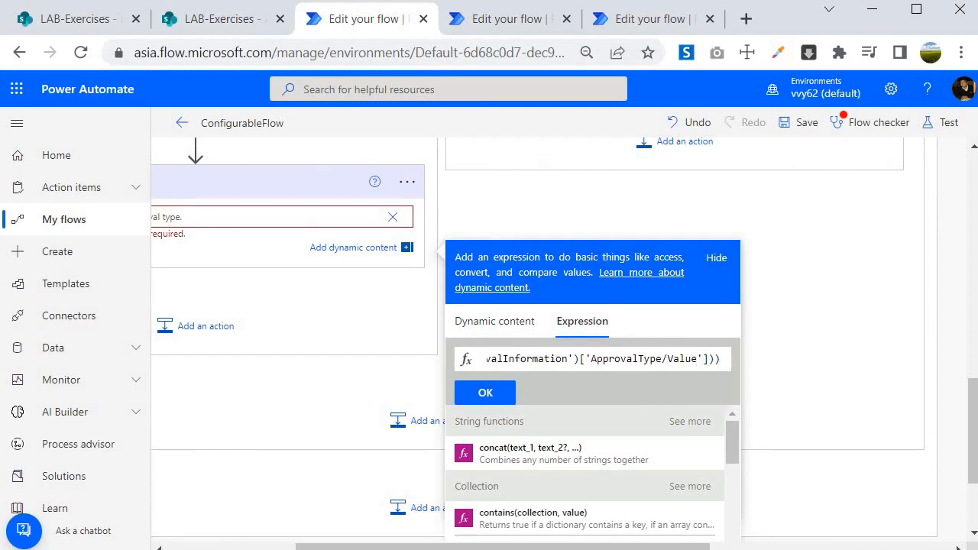
pyautogui.write(",'")
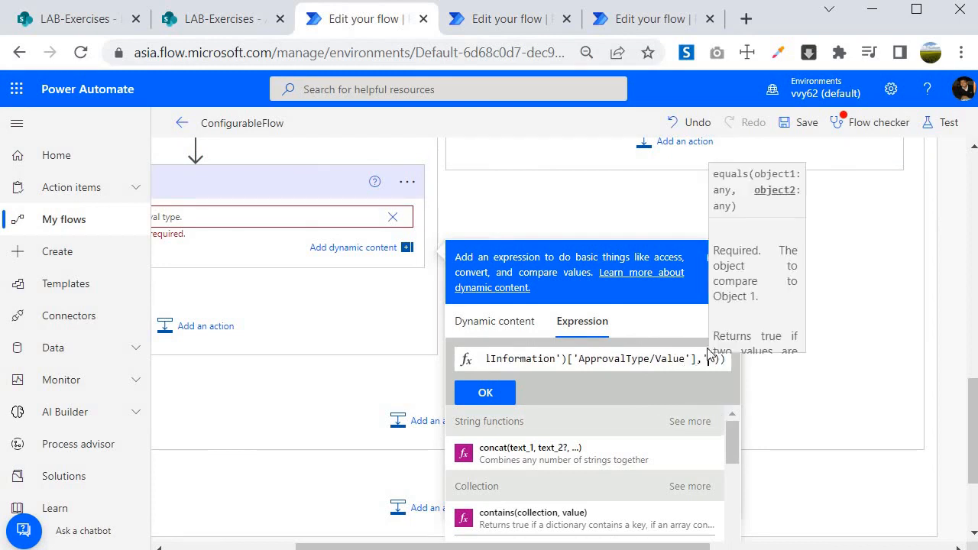
pyautogui.click(221, 19)
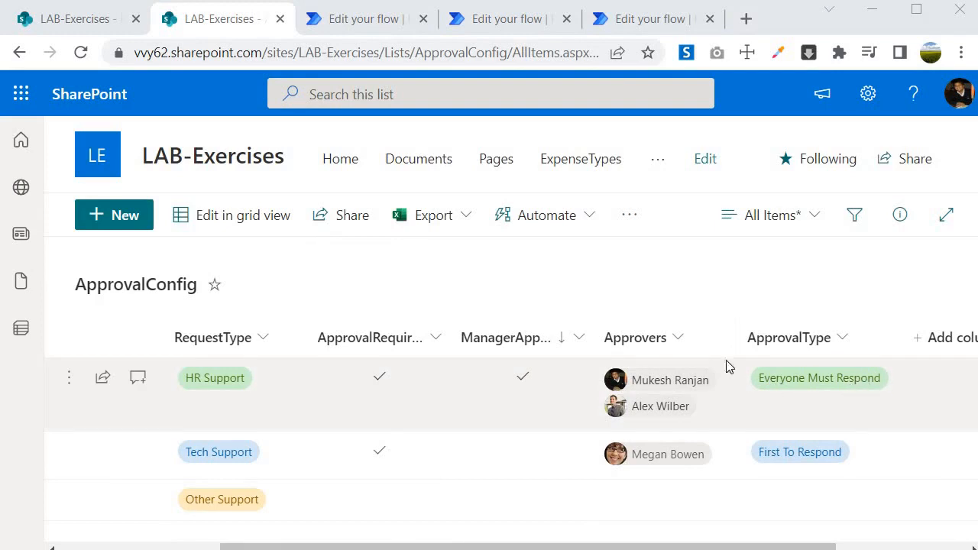
pyautogui.click(334, 31)
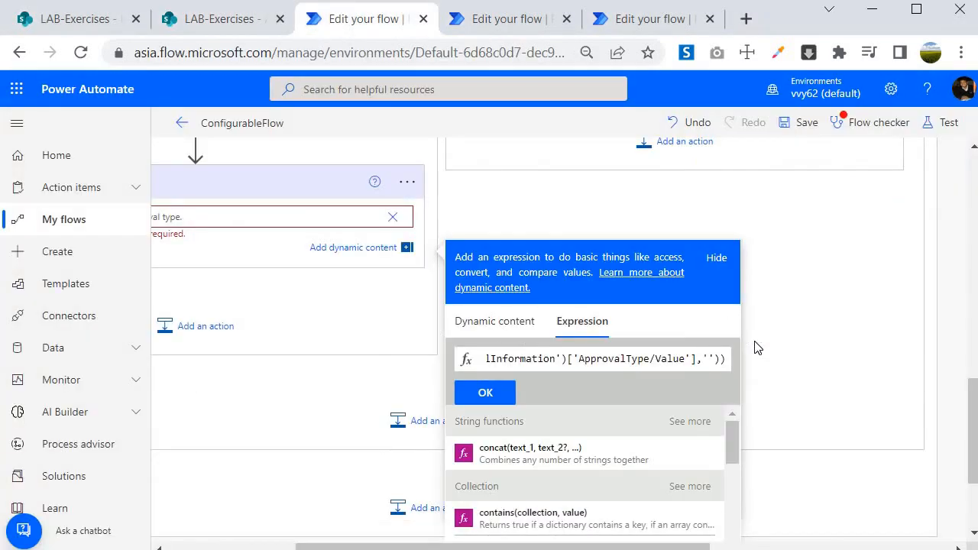
pyautogui.write('Everyone Must')
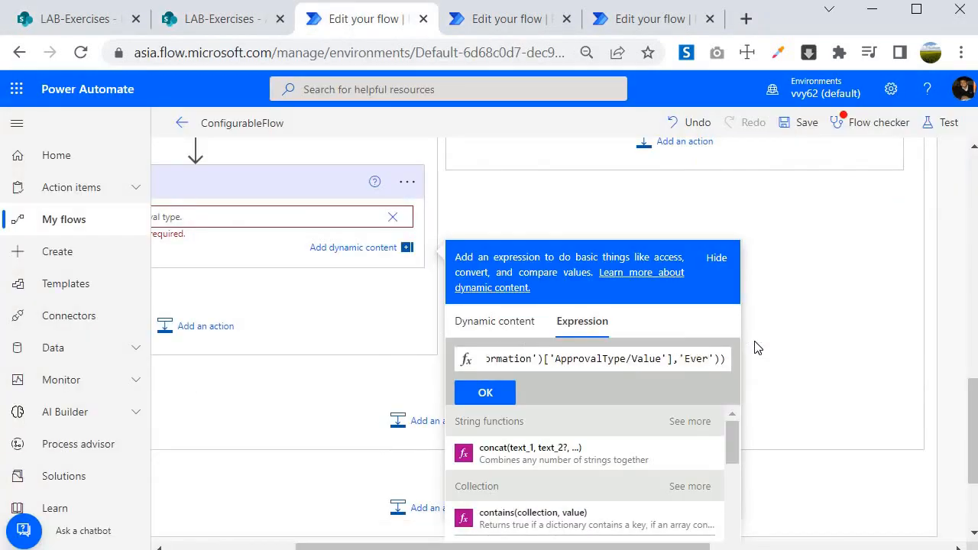
pyautogui.write(' Approve')
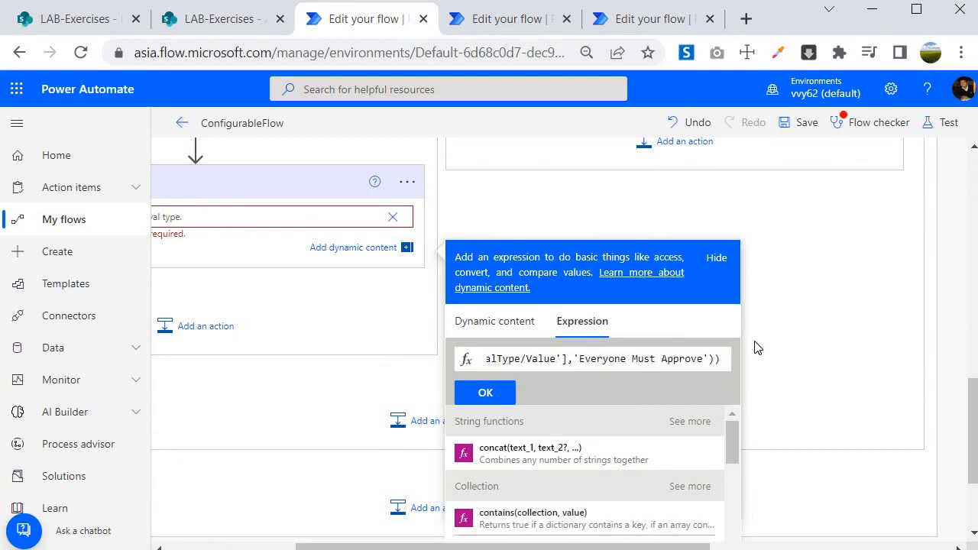
# Step: Complete the if expression with 'BasicAwaitAll' for true and 'Basic' for false, and insert it as the approval type
pyautogui.press('Right')
pyautogui.press('Right')
pyautogui.write(",''")
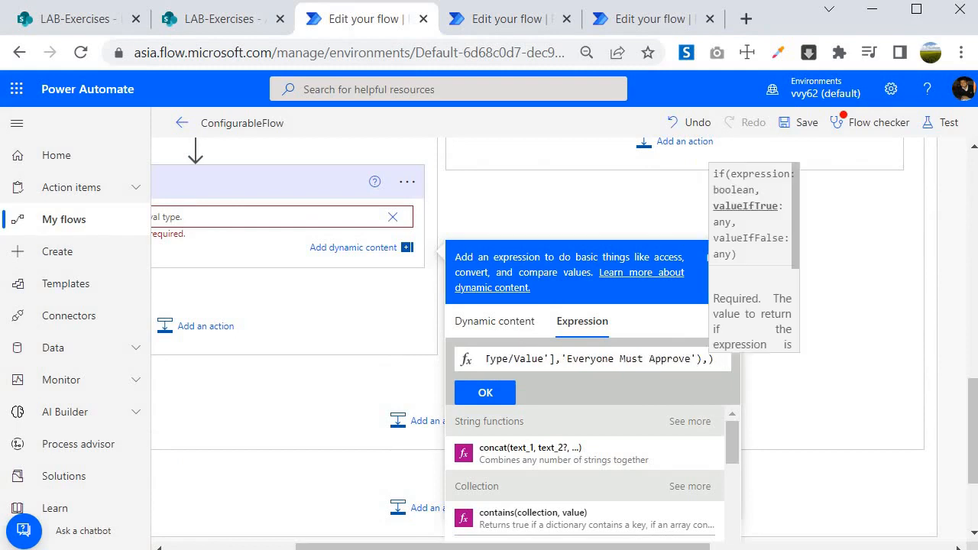
pyautogui.write('a')
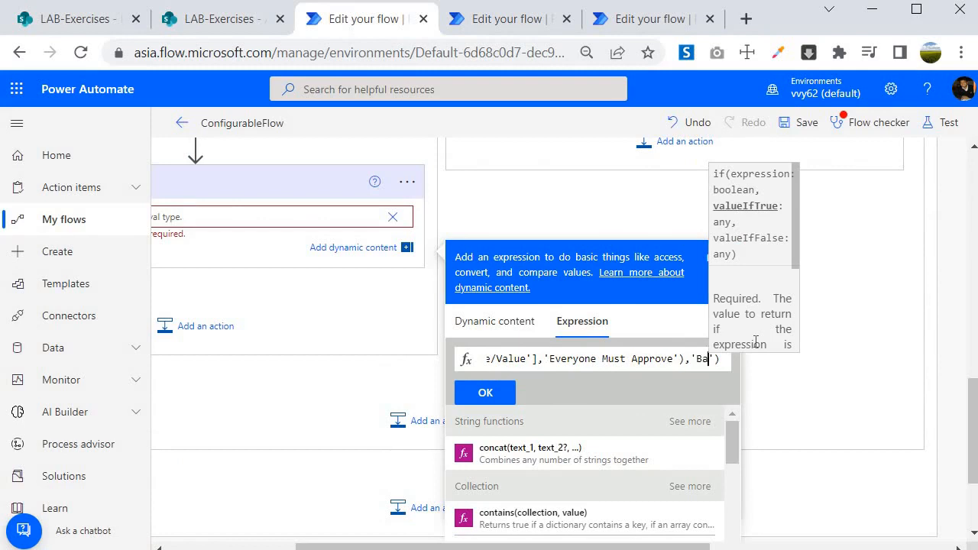
pyautogui.write("sicAwaitAll',")
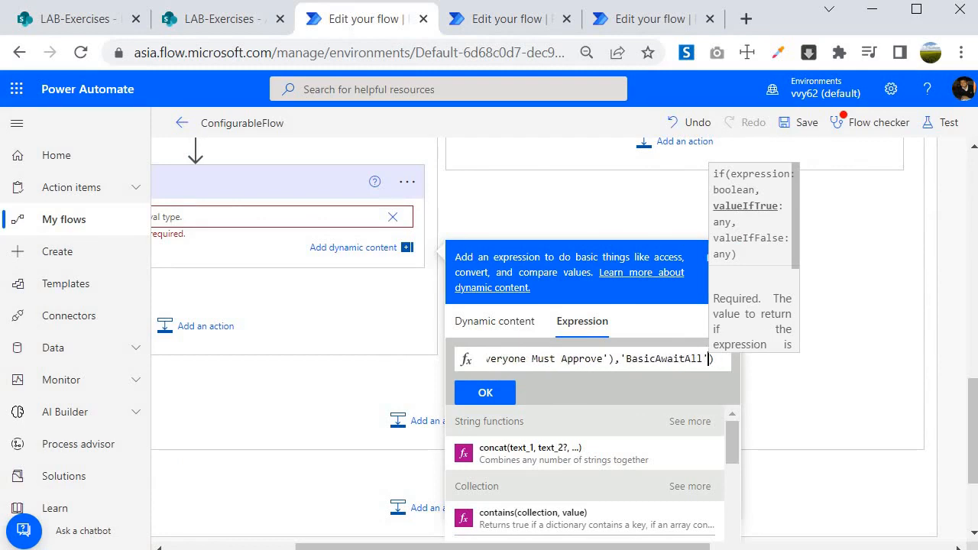
pyautogui.write("''")
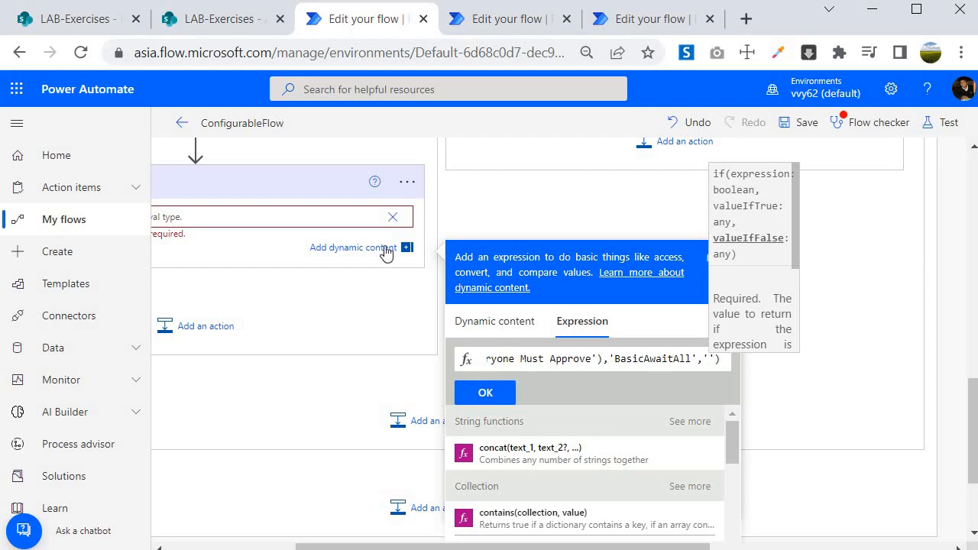
pyautogui.click(219, 18)
pyautogui.click(350, 17)
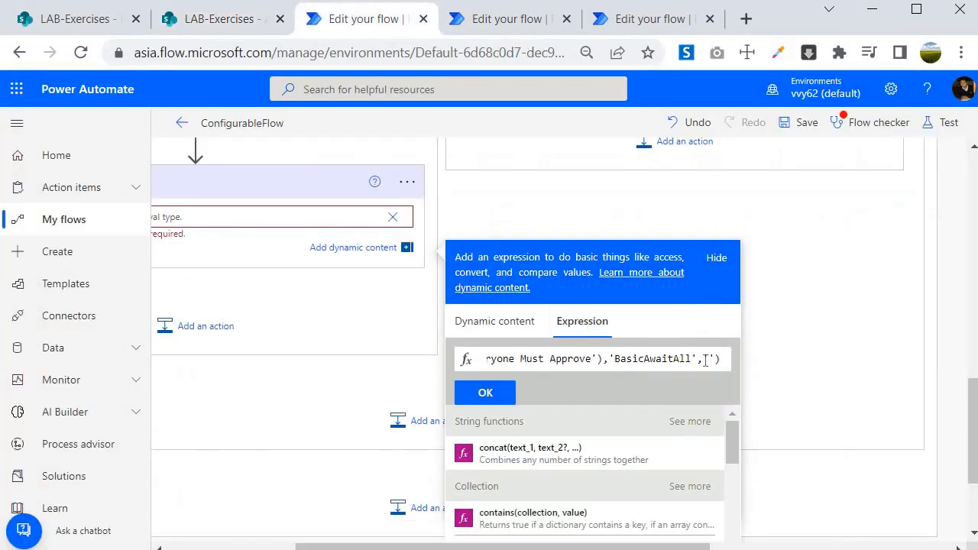
pyautogui.write('Basi')
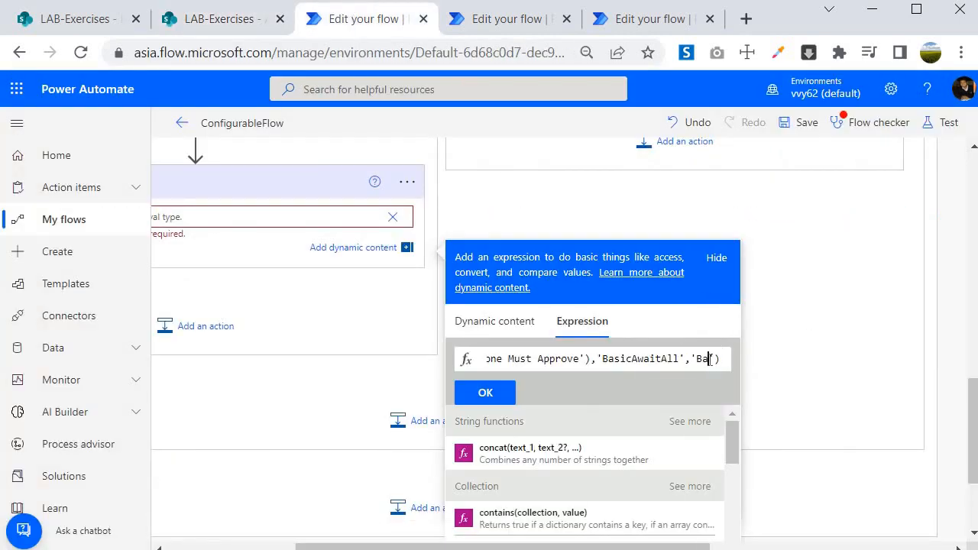
pyautogui.write('c')
pyautogui.hotkey('ctrl', 'a')
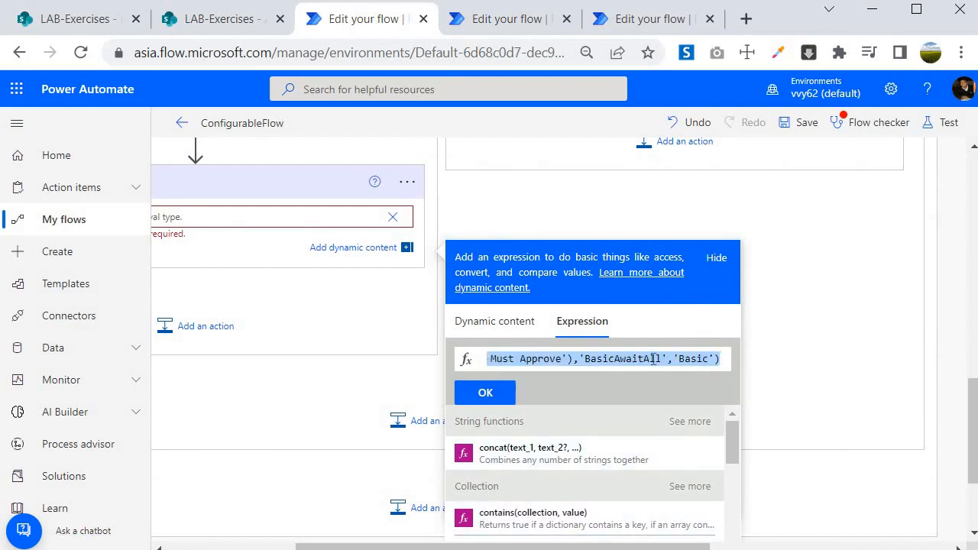
pyautogui.click(485, 393)
pyautogui.hscroll(-5, 399, 481)
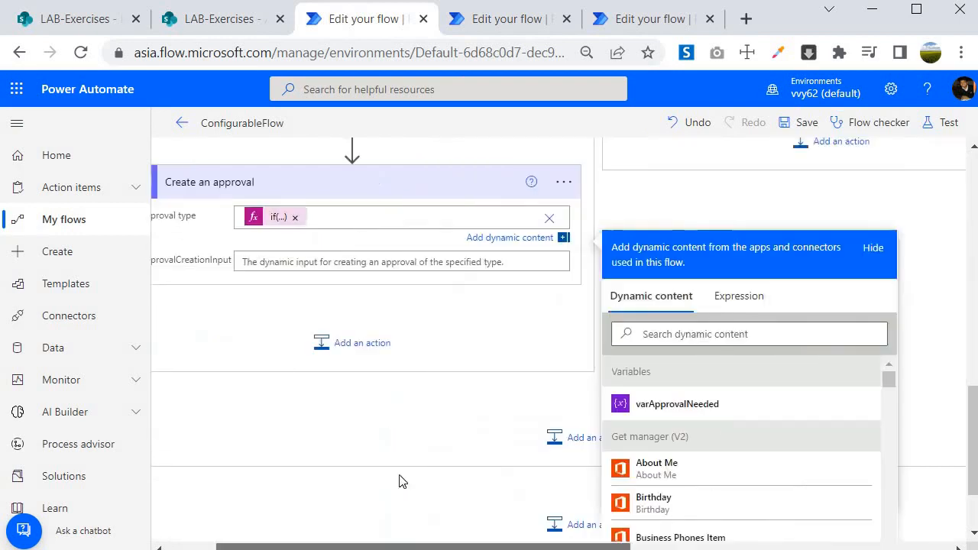
pyautogui.scroll(2, 443, 339)
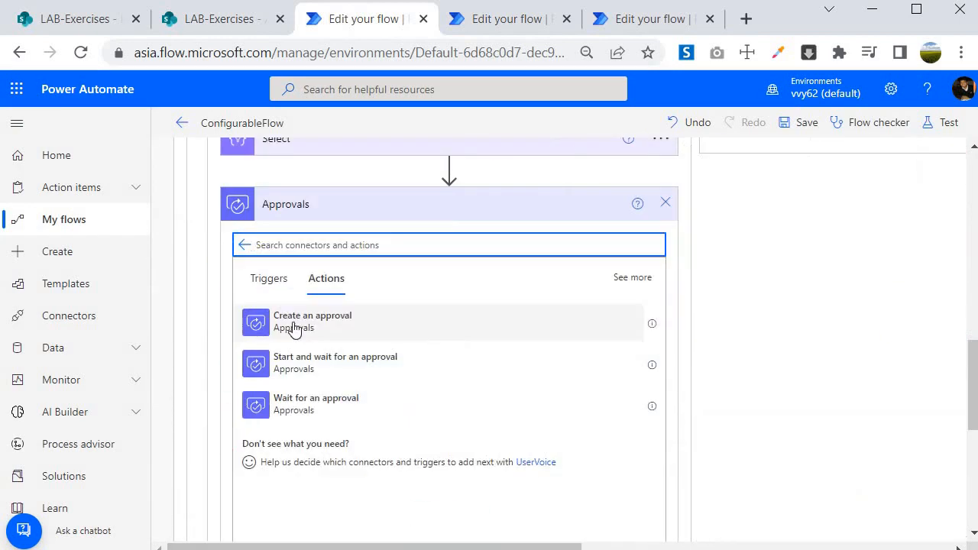
# Step: Add a temporary Create an approval action below Select and set its approval type to Approve/Reject - Everyone must approve
pyautogui.click(295, 329)
pyautogui.click(295, 325)
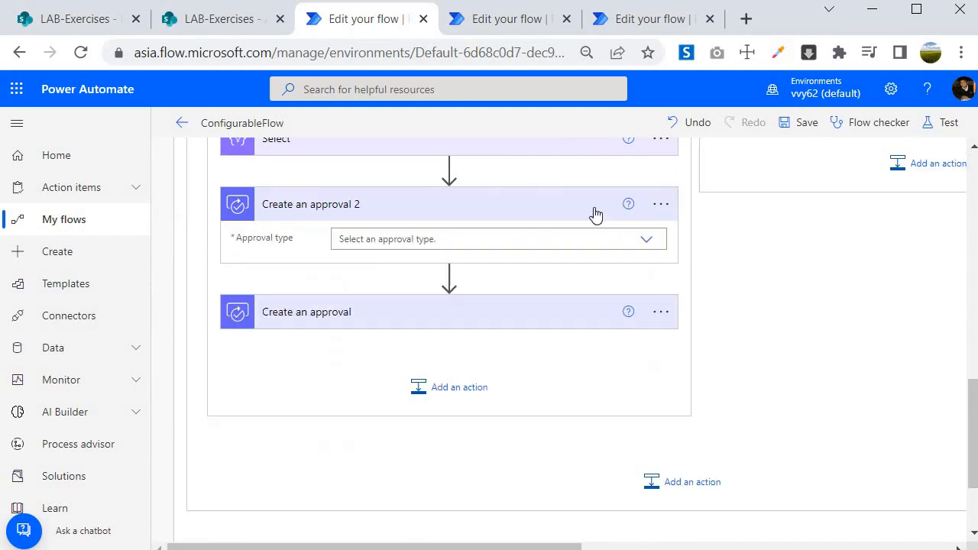
pyautogui.click(646, 243)
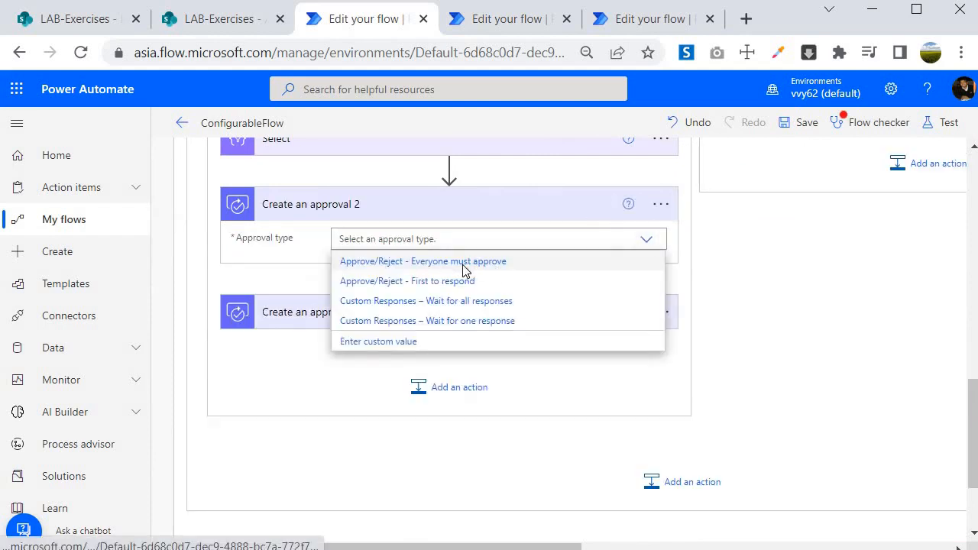
pyautogui.click(462, 264)
# Step: Peek at the temporary approval action's code and examine the approvalType parameter for the Everyone must approve option
pyautogui.scroll(3, 451, 395)
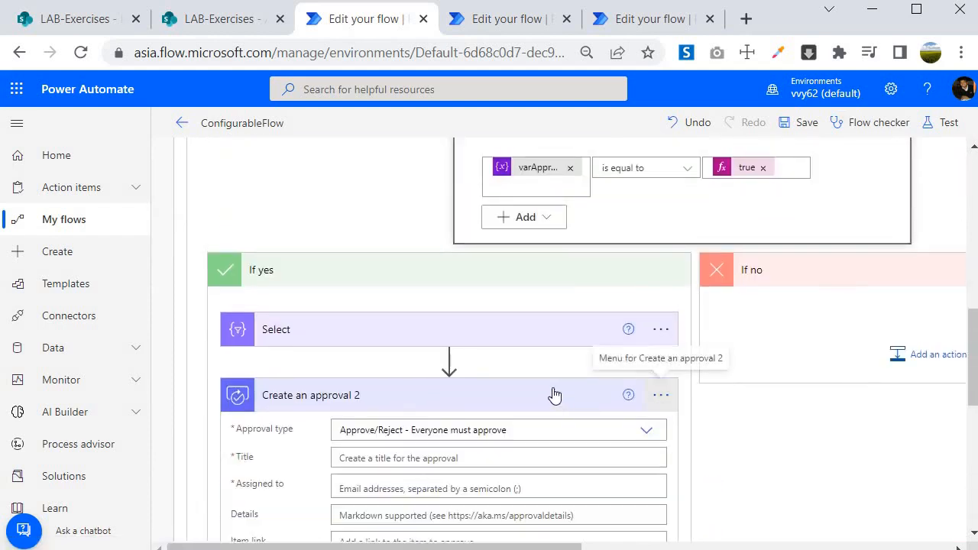
pyautogui.click(660, 395)
pyautogui.click(725, 428)
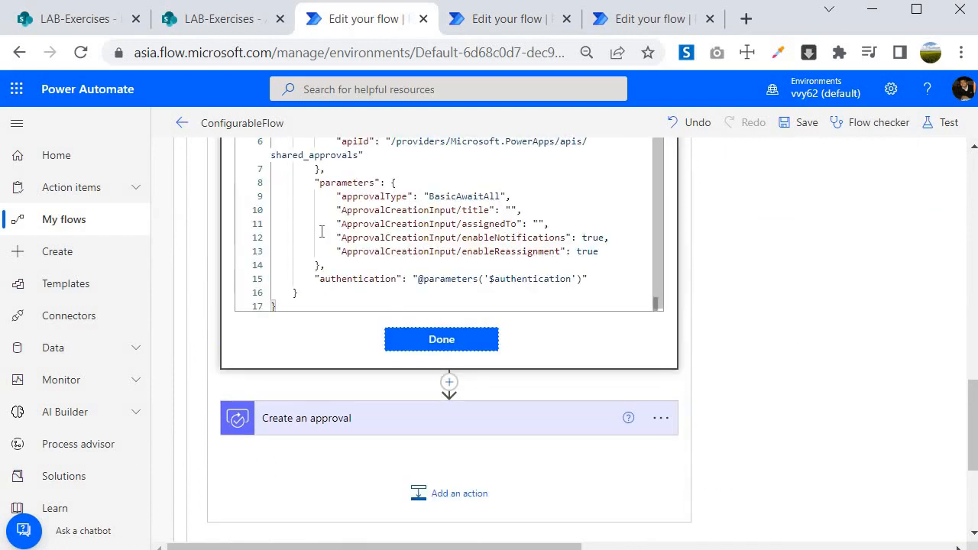
pyautogui.doubleClick(457, 196)
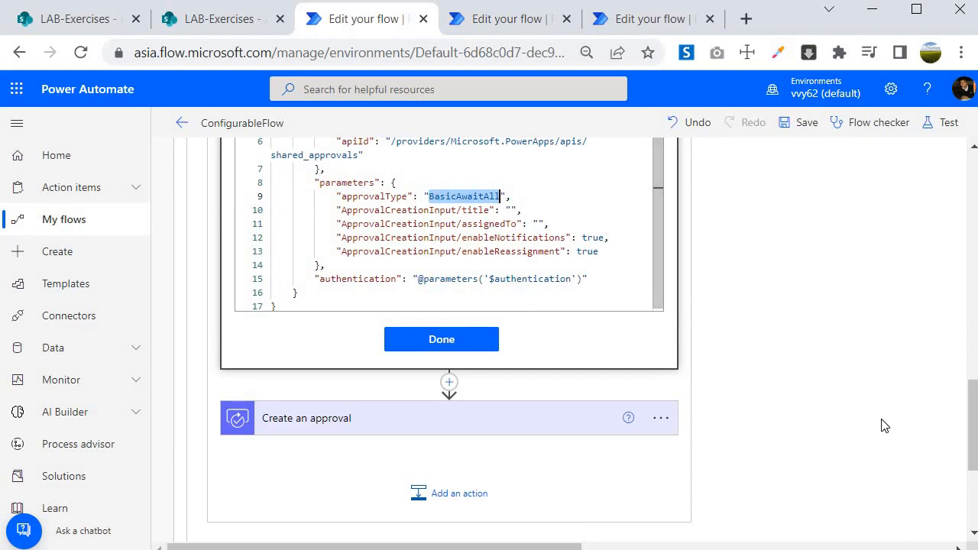
pyautogui.scroll(1, 885, 426)
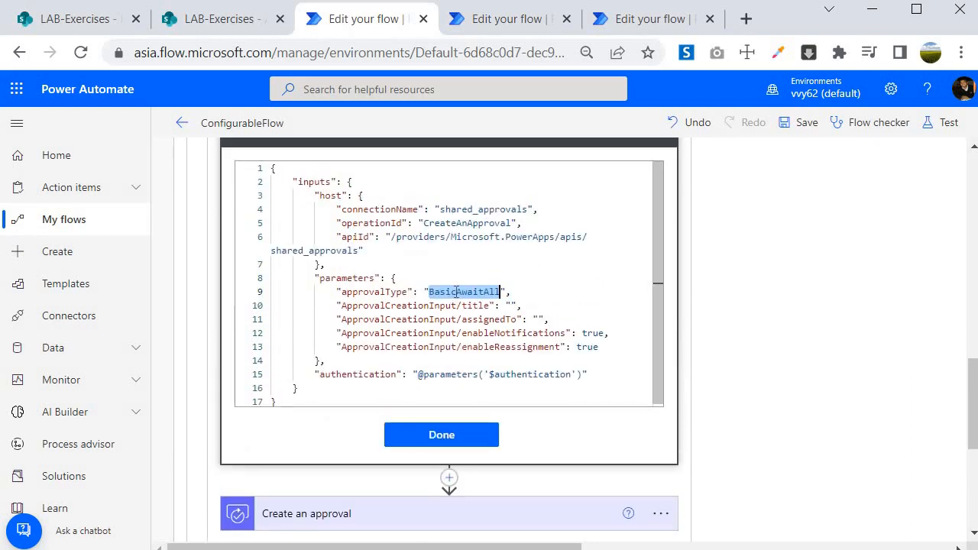
pyautogui.click(458, 434)
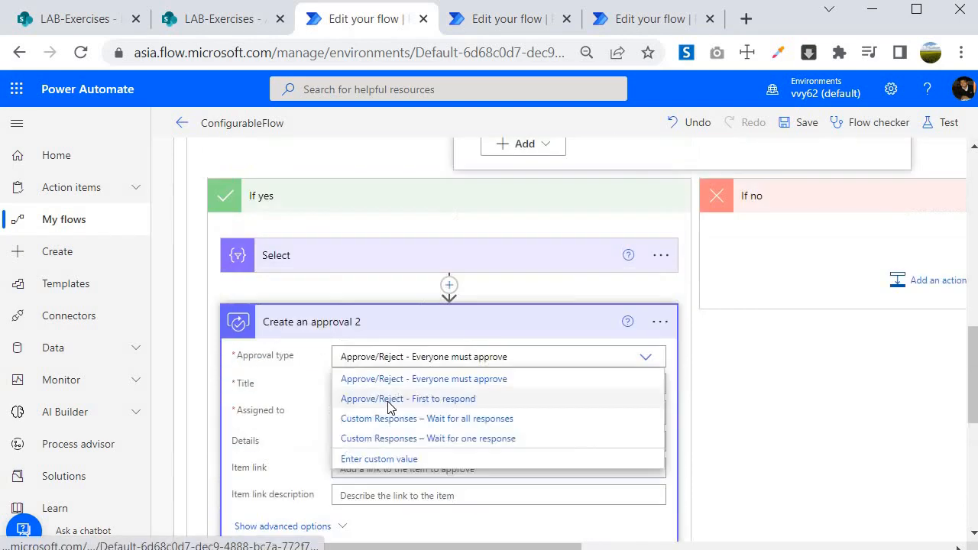
# Step: Switch the temporary action to Approve/Reject - First to respond and examine the approvalType parameter in its code
pyautogui.click(388, 401)
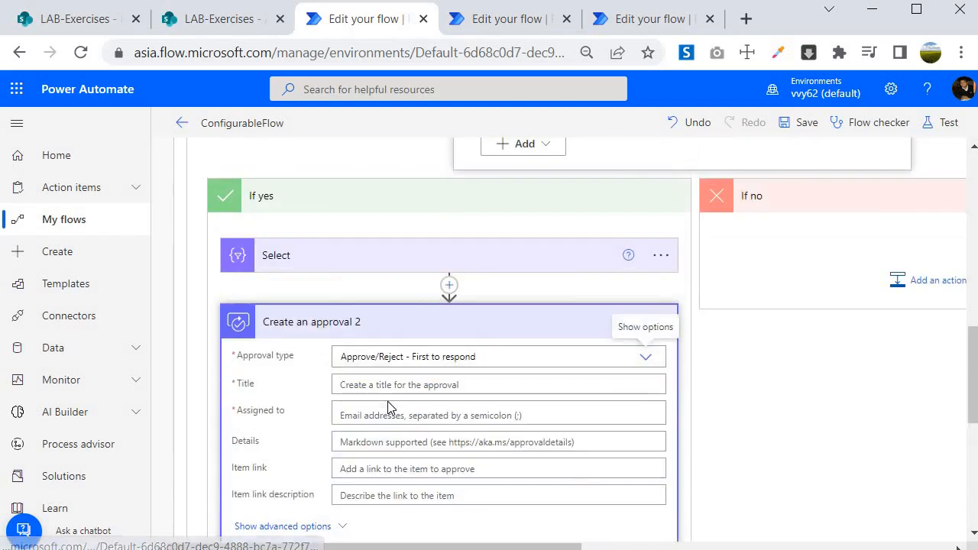
pyautogui.click(660, 322)
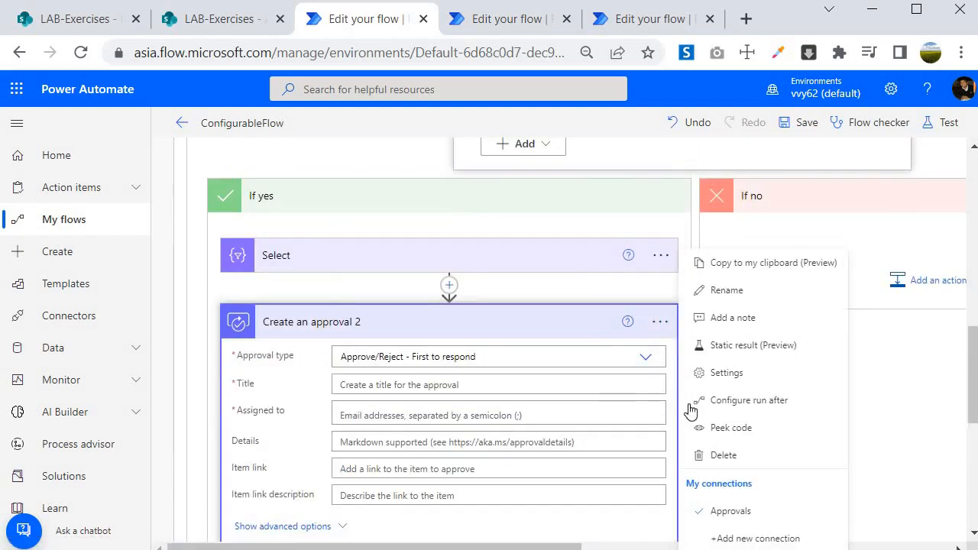
pyautogui.click(730, 428)
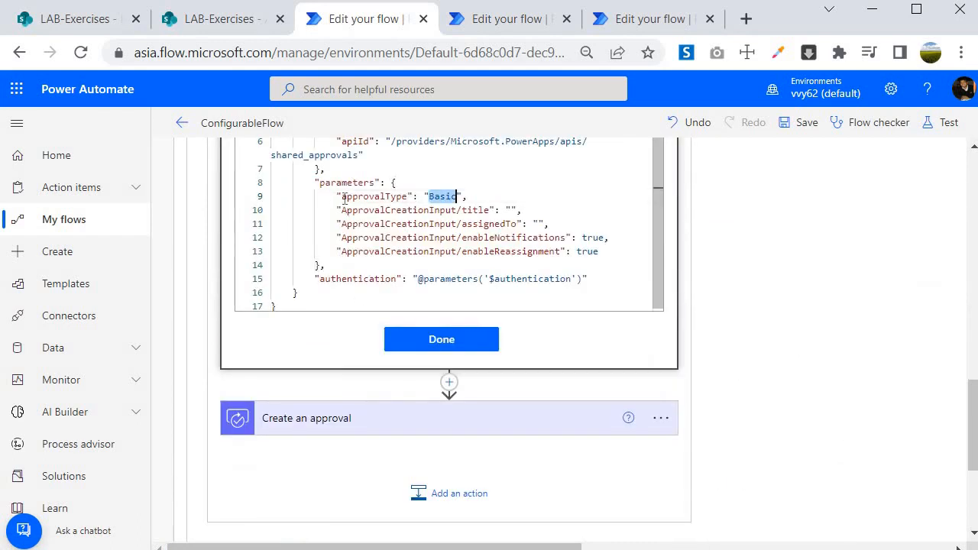
pyautogui.moveTo(343, 196); pyautogui.dragTo(457, 197)
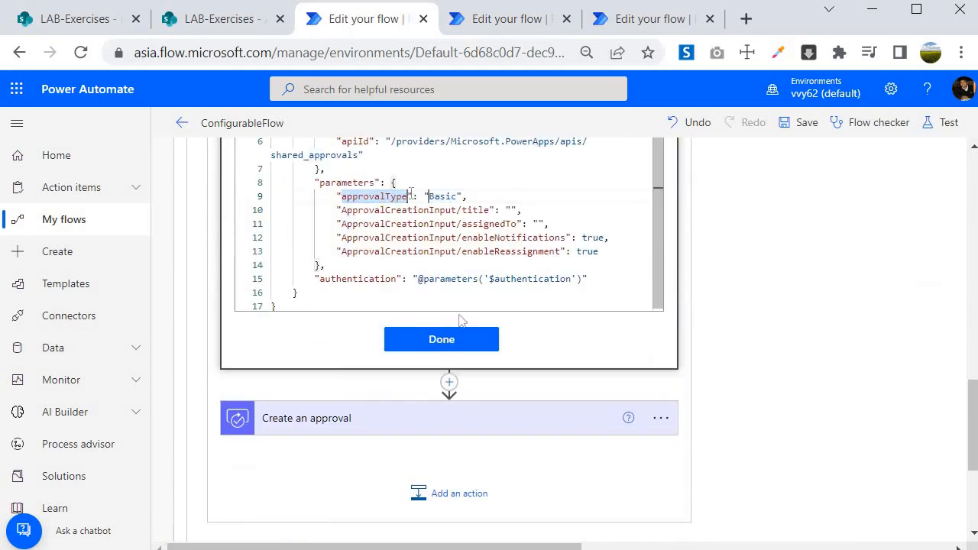
pyautogui.click(442, 340)
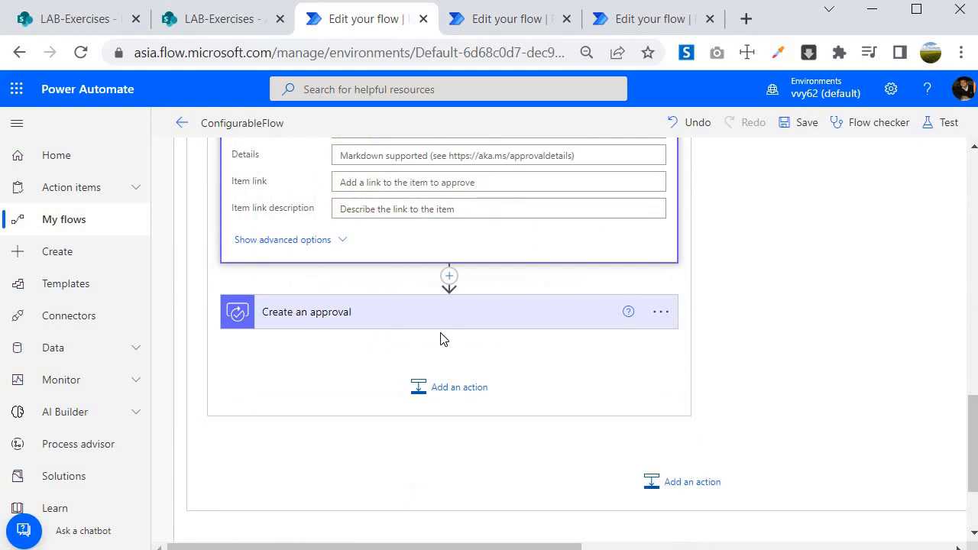
# Step: Review the ApprovalType values in the ApprovalConfig list and delete the temporary Create an approval action below Select in Power Automate
pyautogui.click(233, 21)
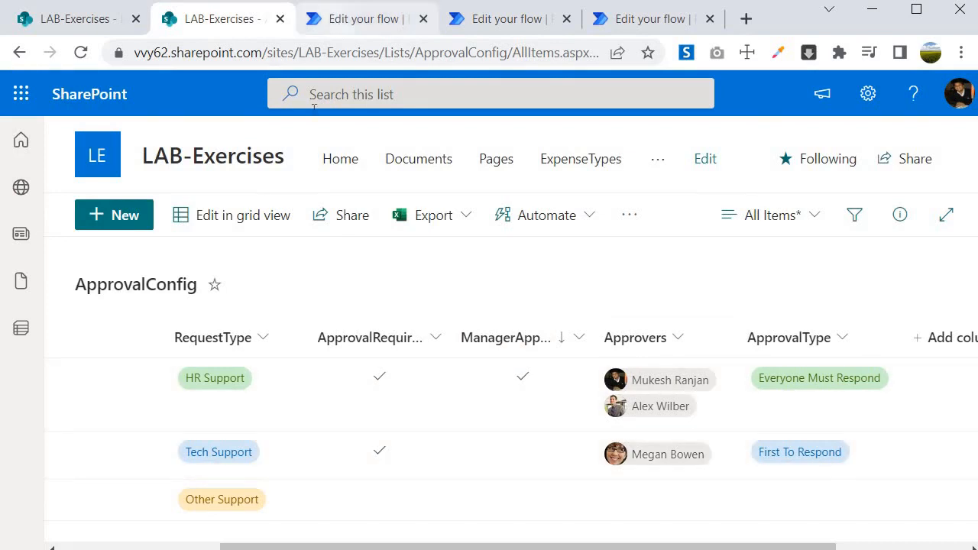
pyautogui.click(337, 23)
pyautogui.scroll(4, 293, 343)
pyautogui.scroll(-2, 277, 364)
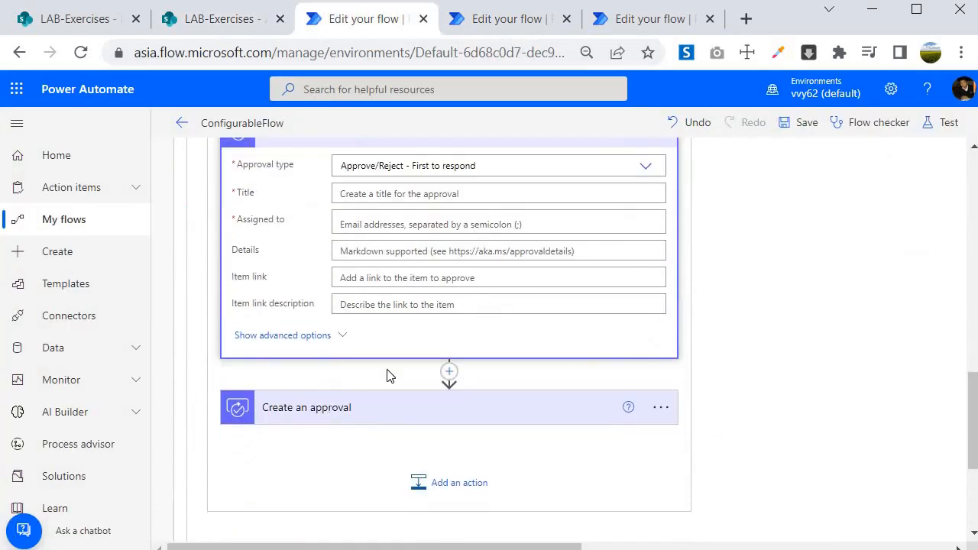
pyautogui.scroll(3, 515, 362)
pyautogui.click(660, 322)
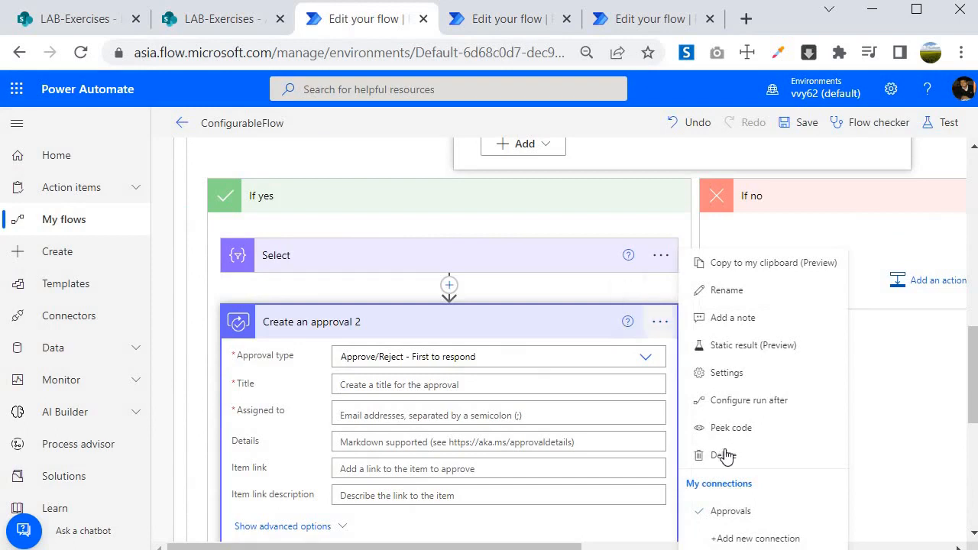
pyautogui.click(692, 454)
pyautogui.click(500, 347)
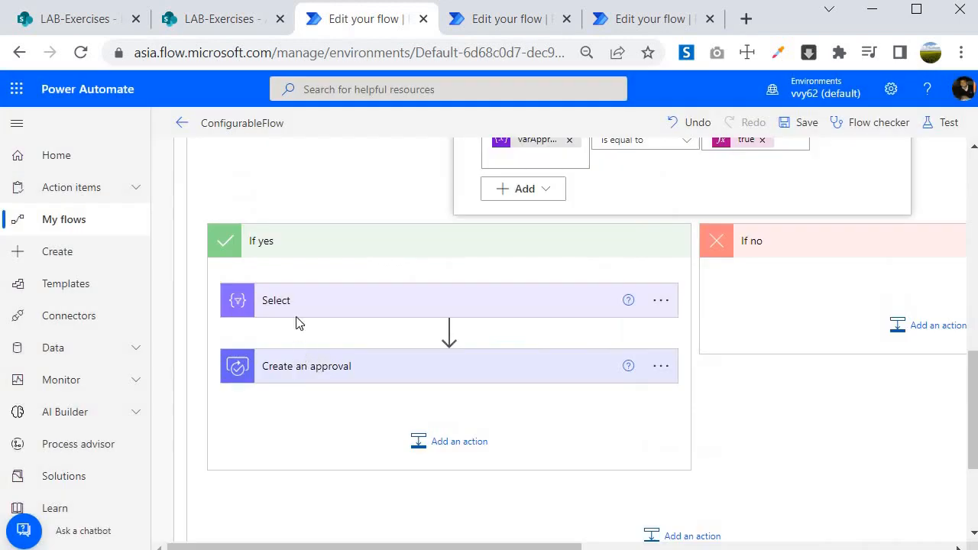
# Step: Expand the original Create an approval action and begin a JSON object in ApprovalCreationInput with a "title" key
pyautogui.scroll(-2, 298, 321)
pyautogui.click(305, 274)
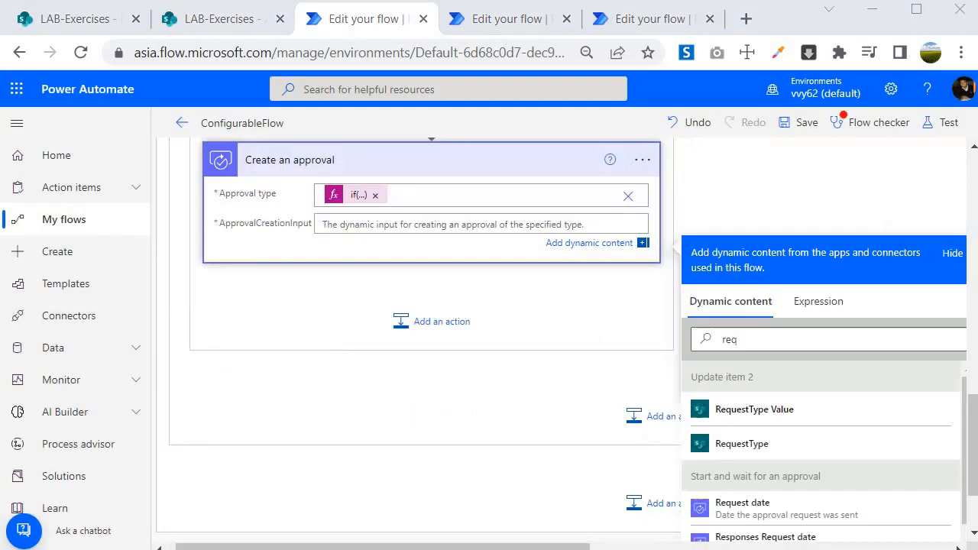
pyautogui.click(353, 224)
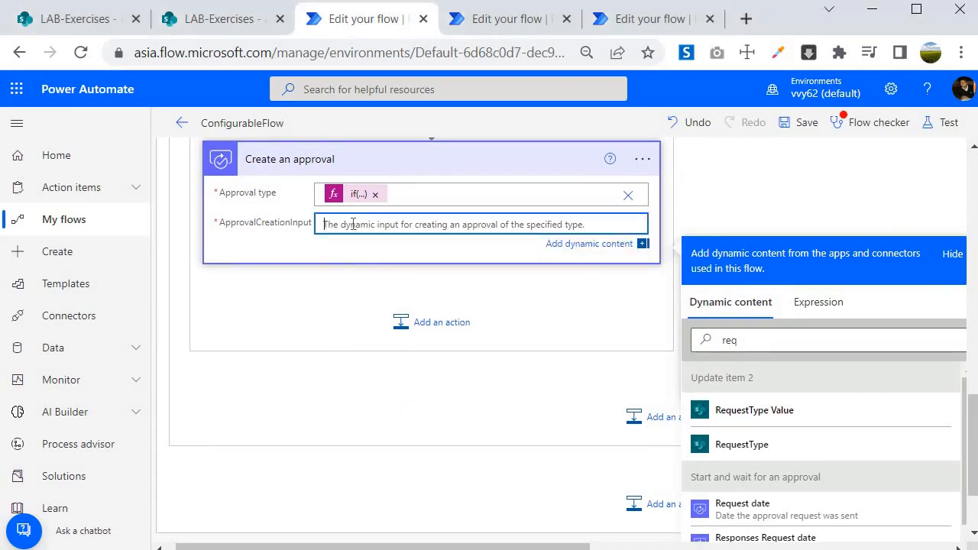
pyautogui.write('{')
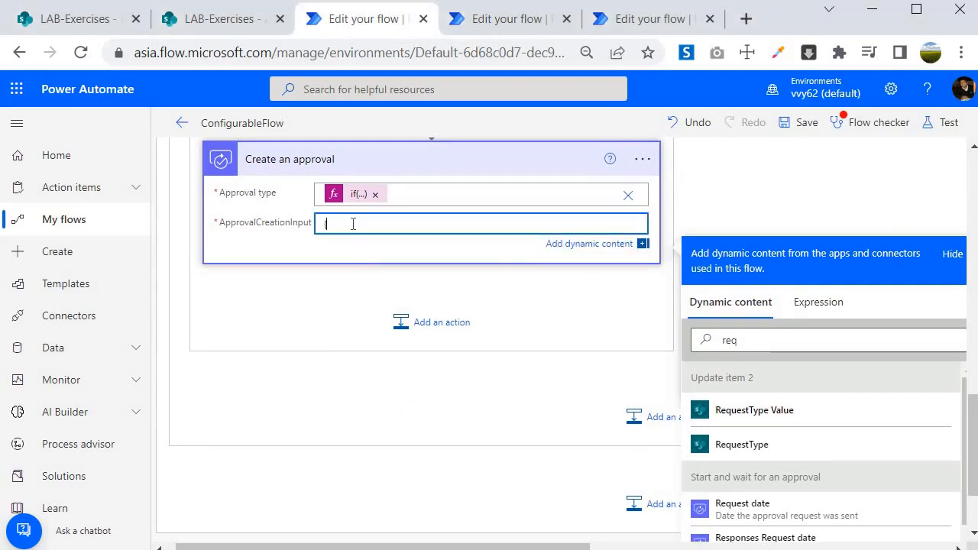
pyautogui.press('Return')
pyautogui.press('Return')
pyautogui.press('Return')
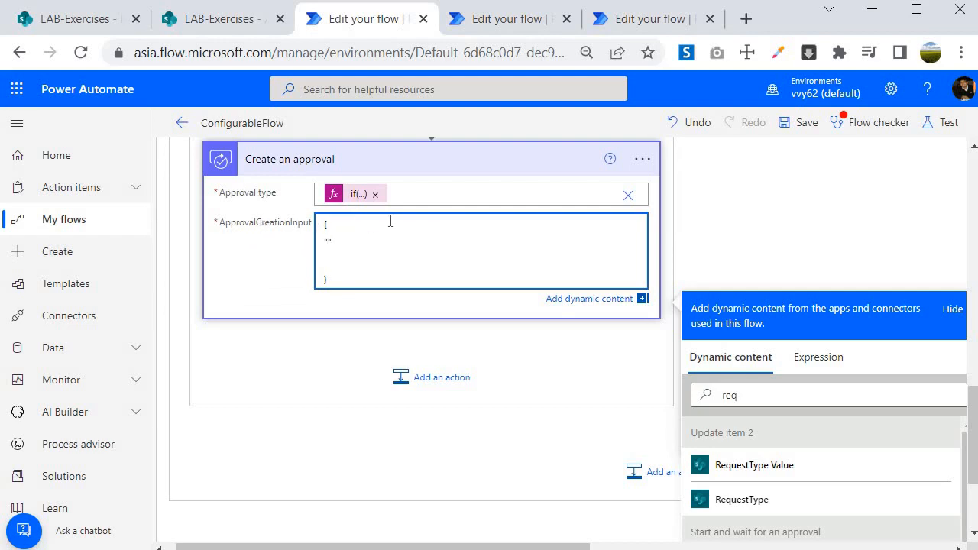
pyautogui.write('title')
# Step: Set the "title" value to the created item's RequestType Value followed by the word Approval, in quotes and ending with a comma
pyautogui.click(824, 365)
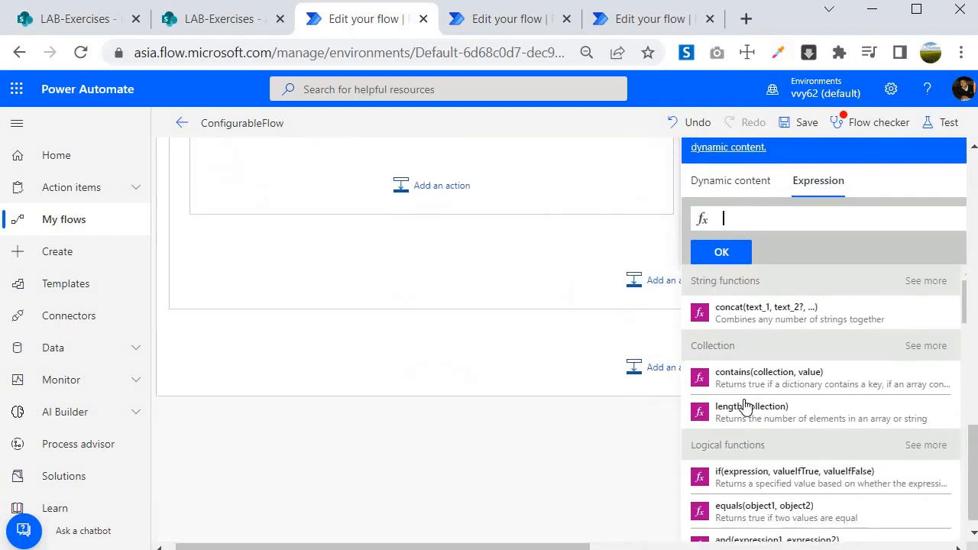
pyautogui.scroll(-2, 864, 482)
pyautogui.scroll(2, 851, 494)
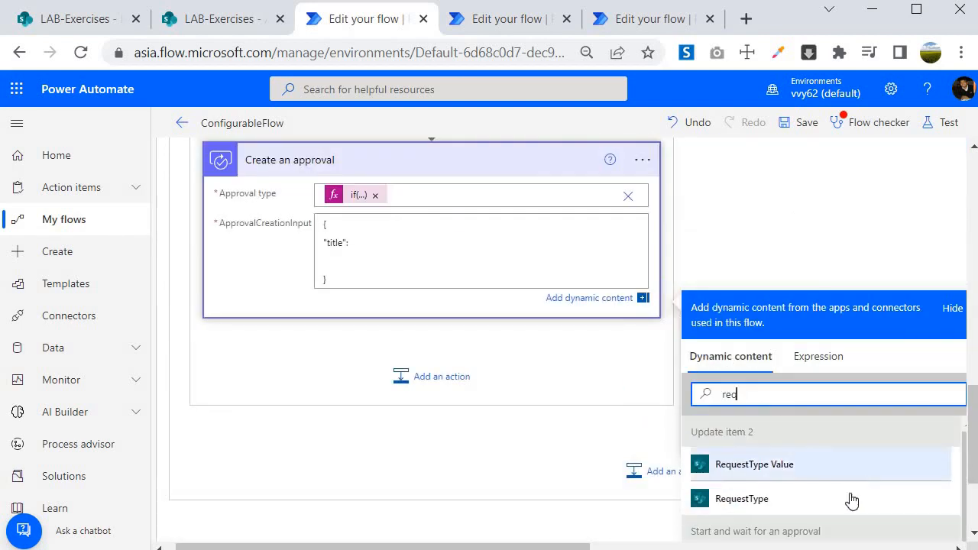
pyautogui.scroll(-1, 849, 485)
pyautogui.scroll(-5, 848, 484)
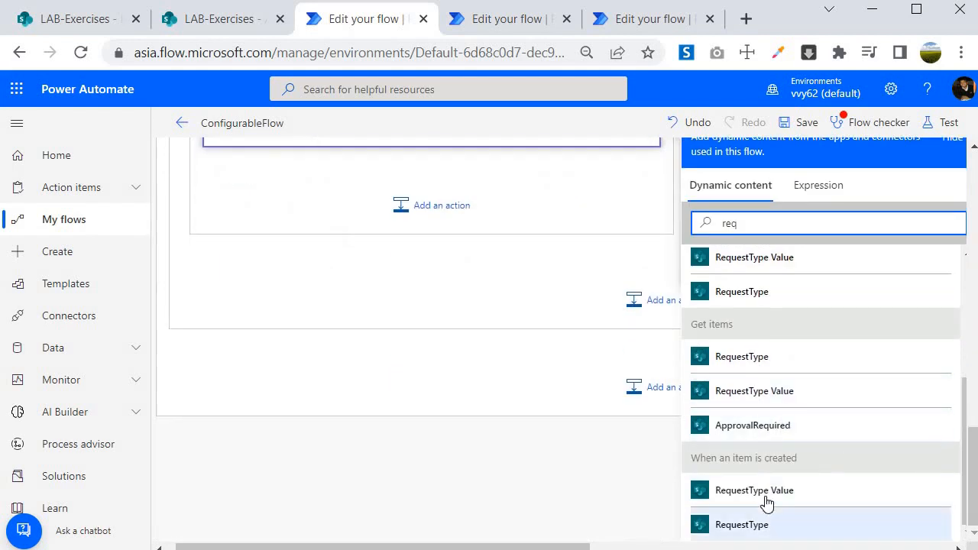
pyautogui.scroll(10, 534, 446)
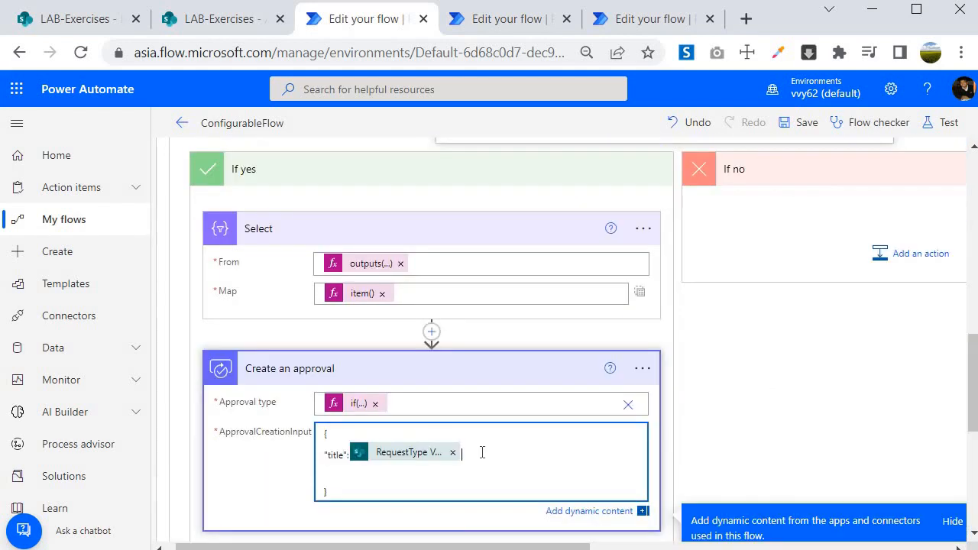
pyautogui.write('pproval",')
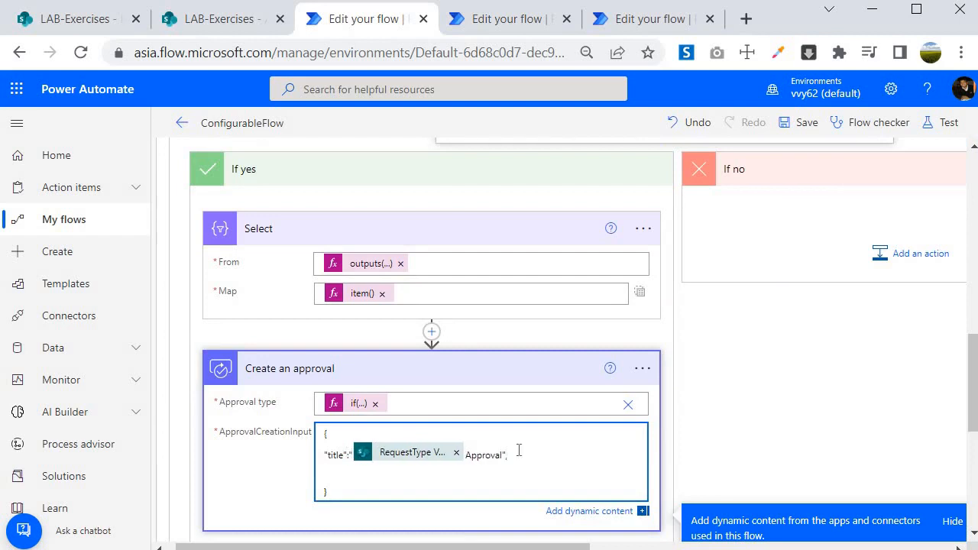
pyautogui.write('",')
# Step: Add an "assignedTo" key on a new line of the ApprovalCreationInput object and review the Select action above
pyautogui.press('Return')
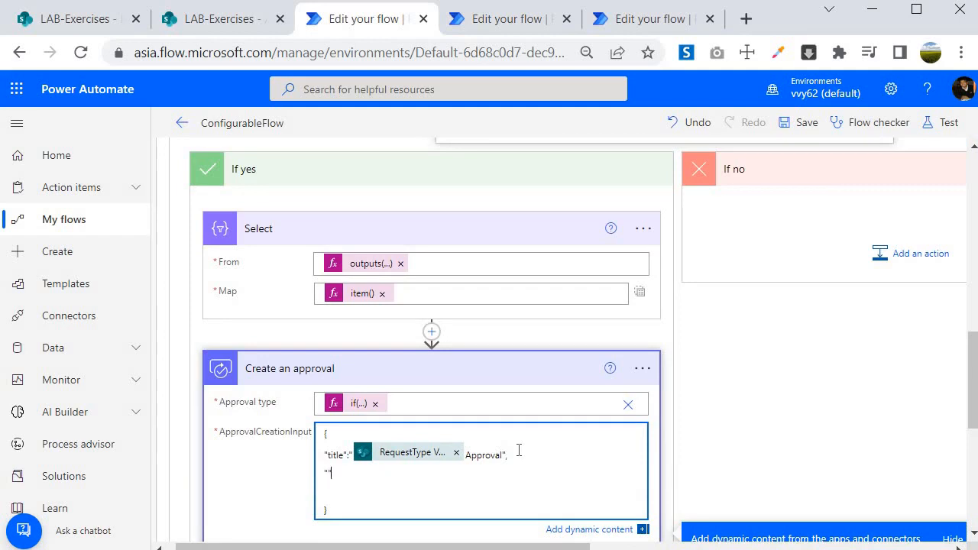
pyautogui.write('"assignedTo":')
pyautogui.scroll(3, 279, 389)
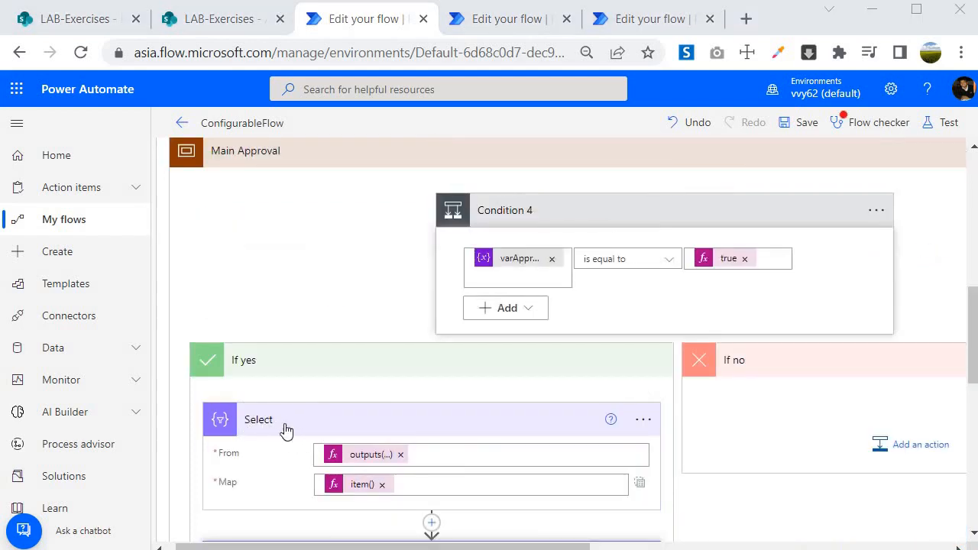
pyautogui.scroll(-5, 285, 430)
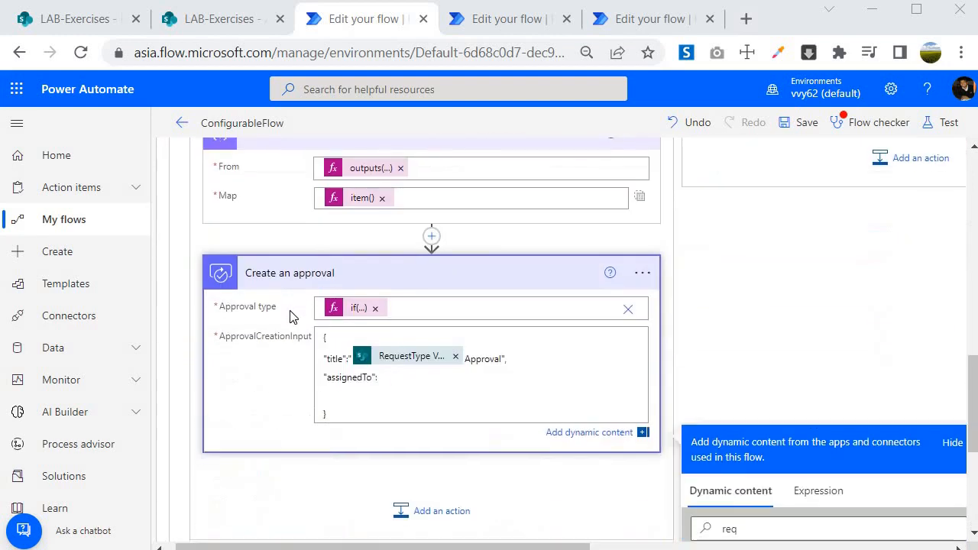
pyautogui.scroll(2, 359, 421)
# Step: Begin a join() expression for the "assignedTo" value in the ApprovalCreationInput of Create an approval
pyautogui.click(468, 480)
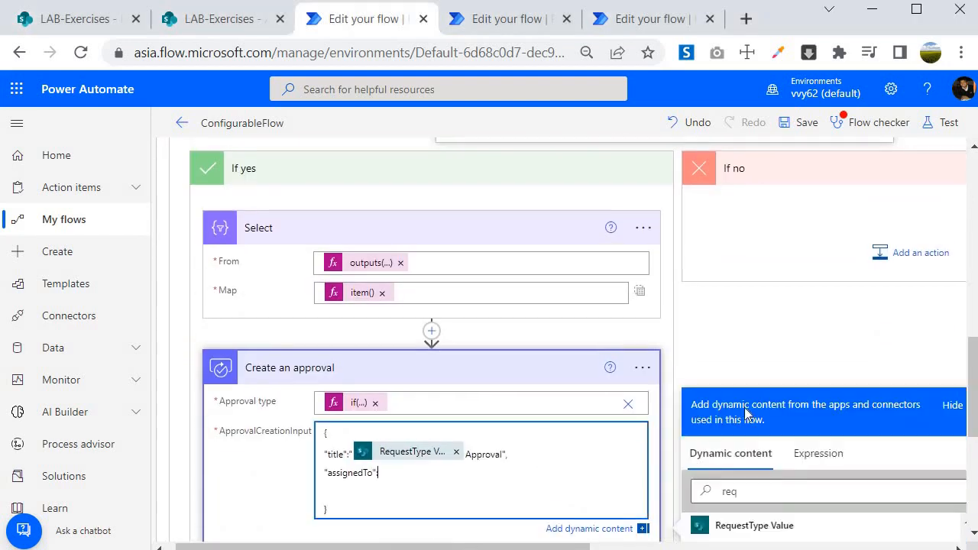
pyautogui.scroll(-3, 748, 413)
pyautogui.click(814, 277)
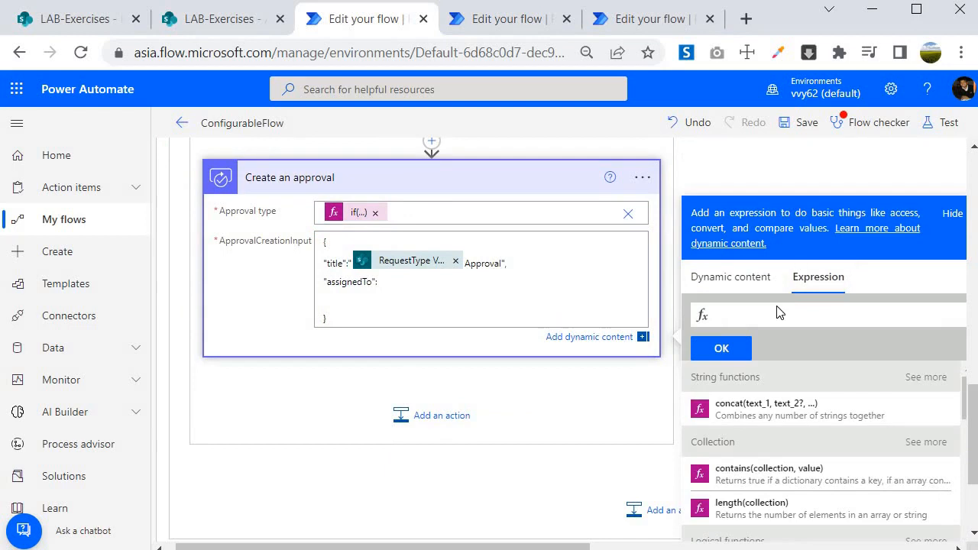
pyautogui.click(792, 313)
pyautogui.write('j')
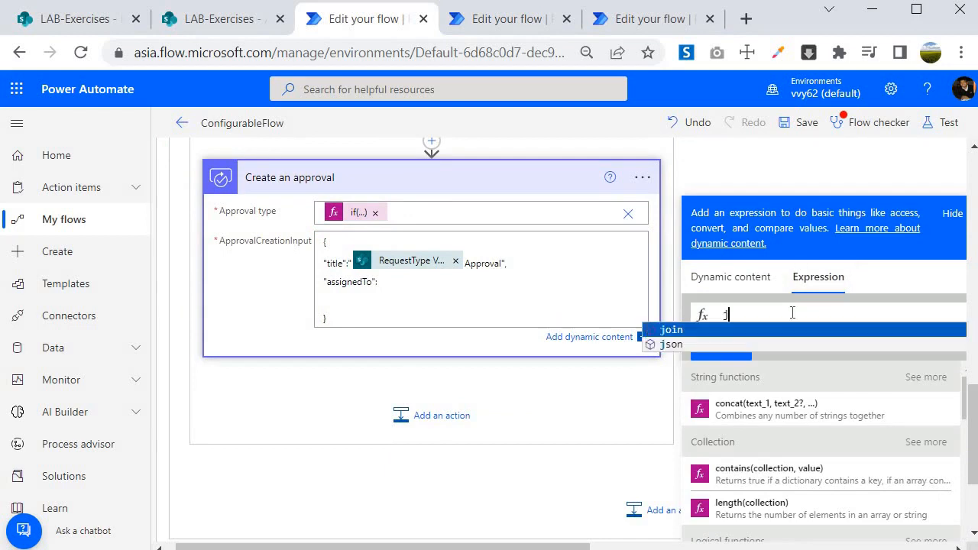
pyautogui.write('oin')
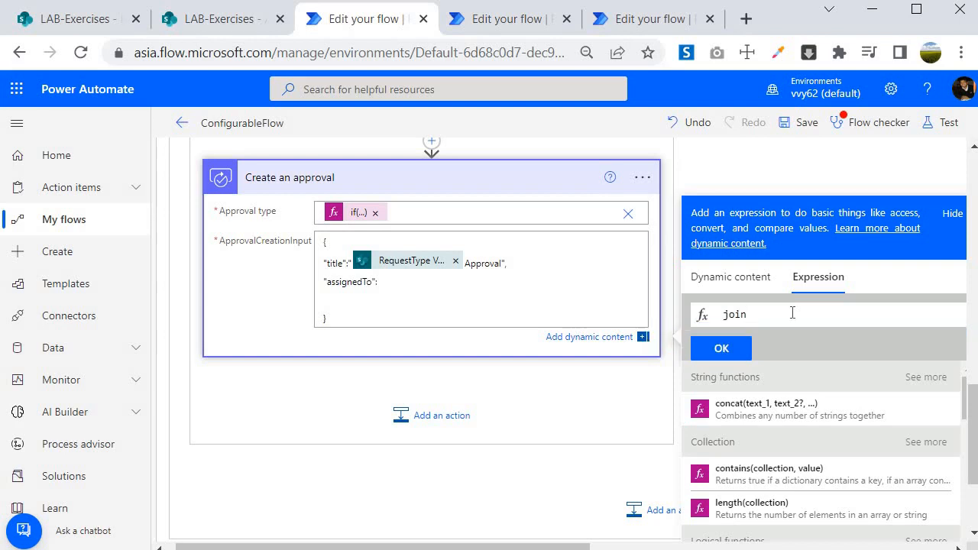
pyautogui.write('(')
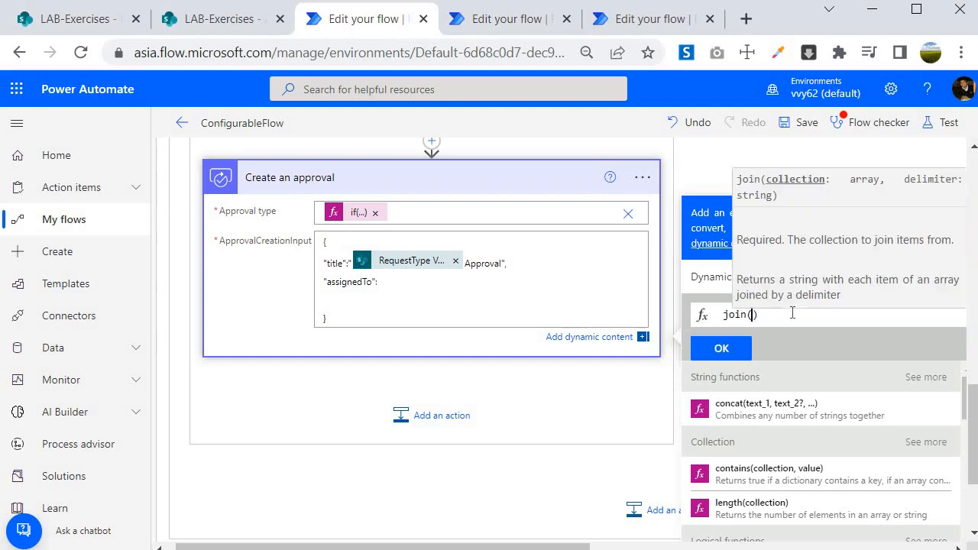
# Step: Insert the Output of the Select action as the collection inside the join() expression
pyautogui.click(712, 275)
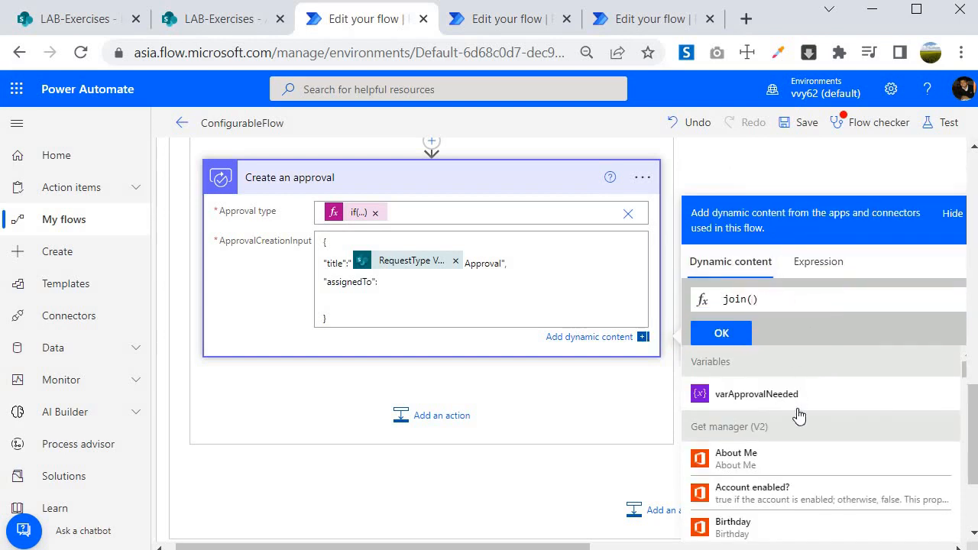
pyautogui.scroll(-10, 799, 415)
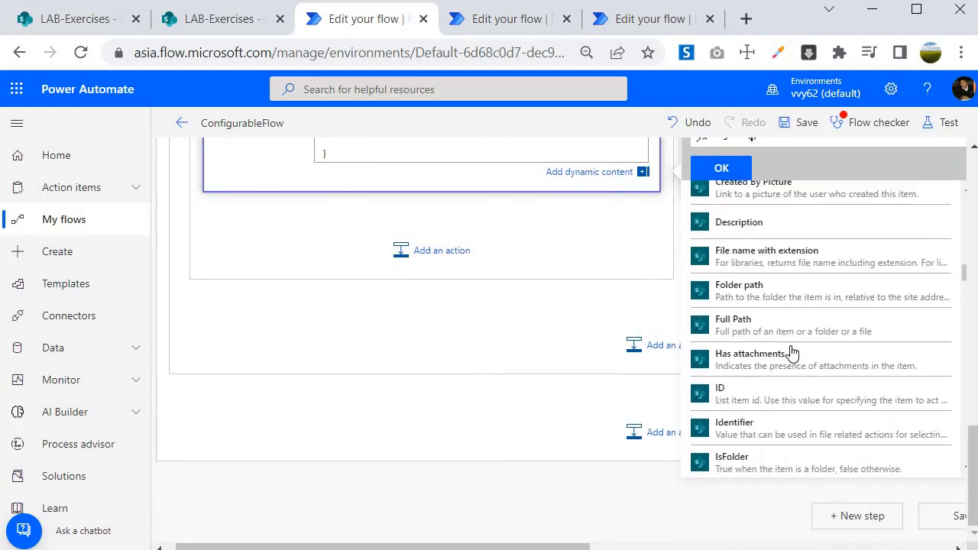
pyautogui.scroll(-10, 793, 352)
pyautogui.scroll(-10, 792, 352)
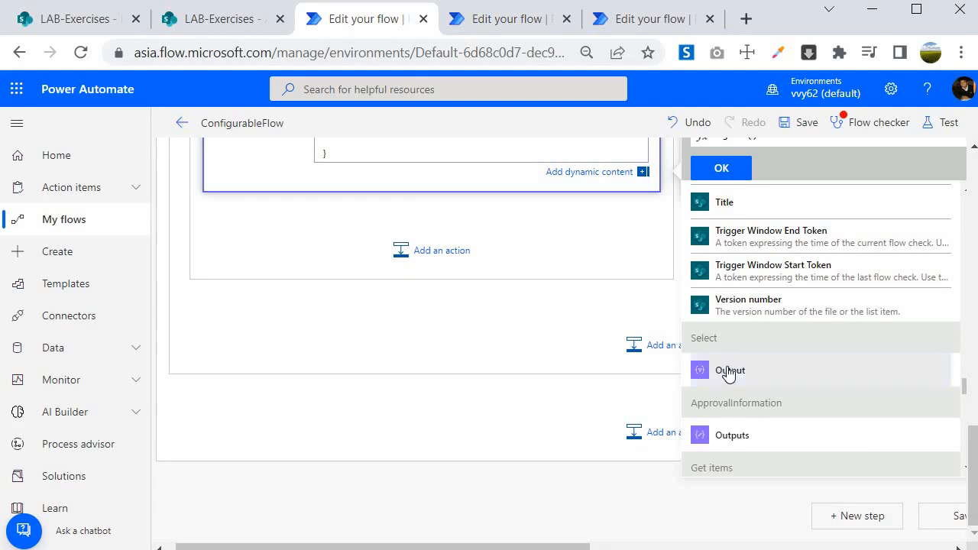
pyautogui.scroll(10, 734, 359)
pyautogui.scroll(6, 794, 252)
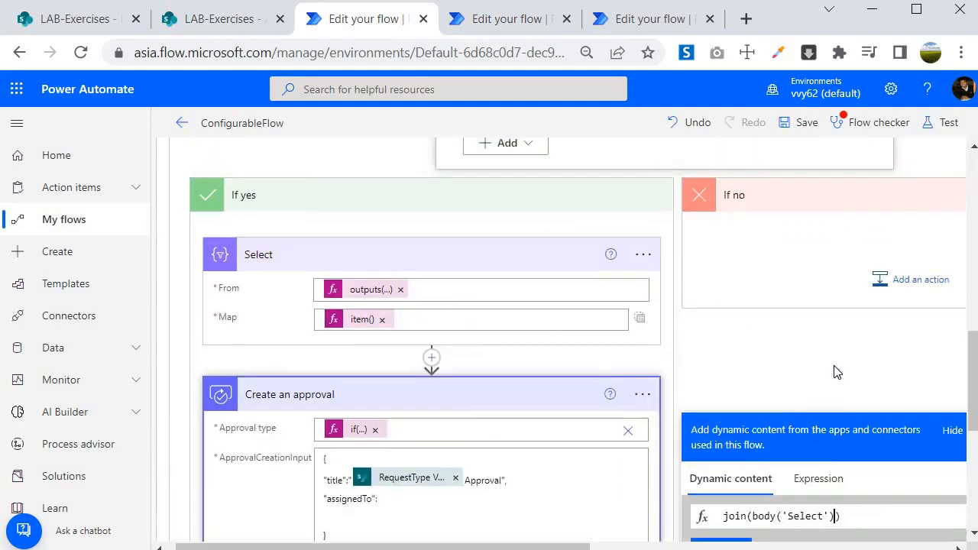
pyautogui.scroll(-1, 834, 401)
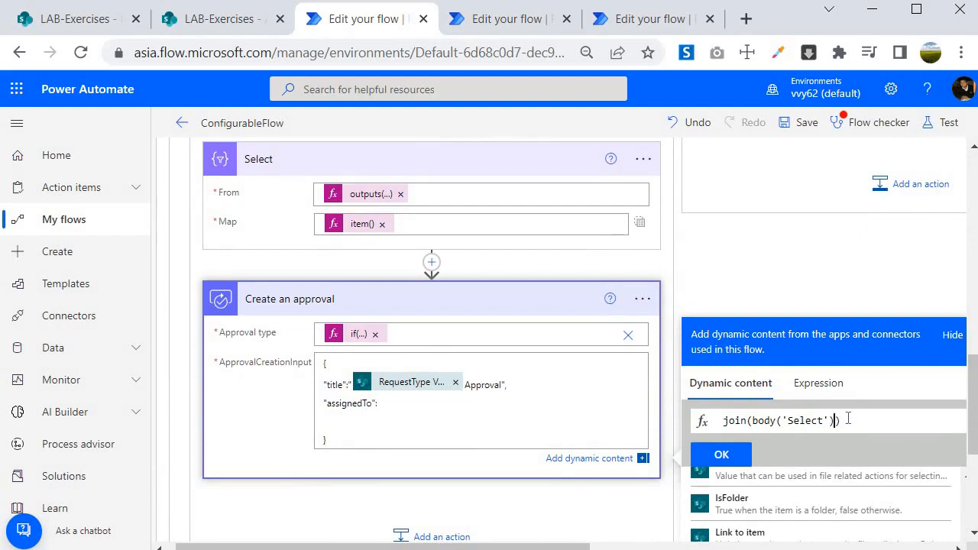
# Step: Complete the expression as join(body('Select'),';') and insert it in quotes as the "assignedTo" value, ending the line with a comma
pyautogui.write(',')
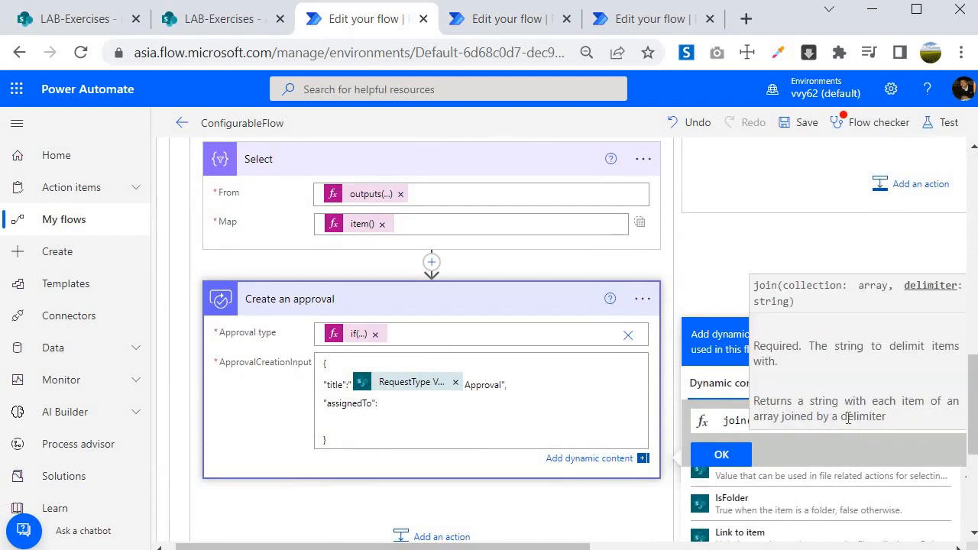
pyautogui.write(" '")
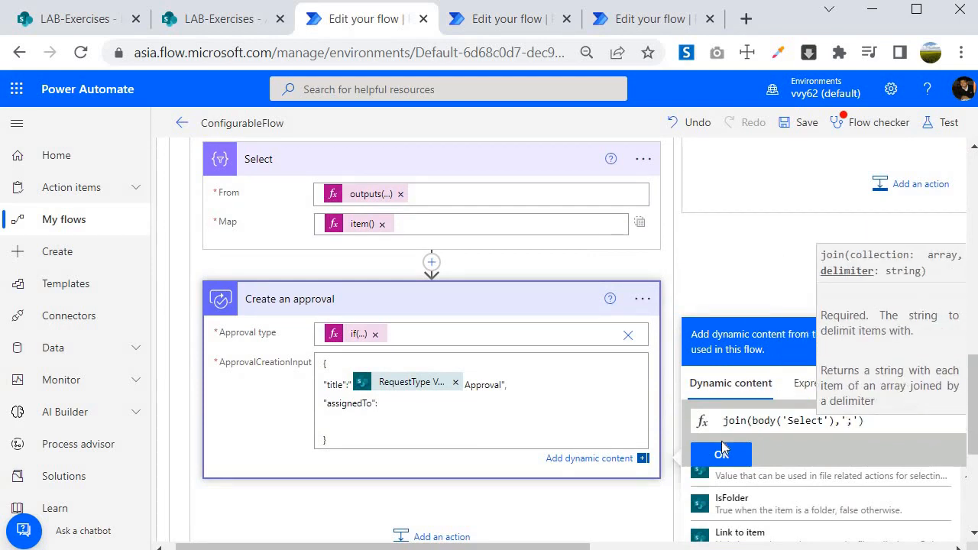
pyautogui.write(";'")
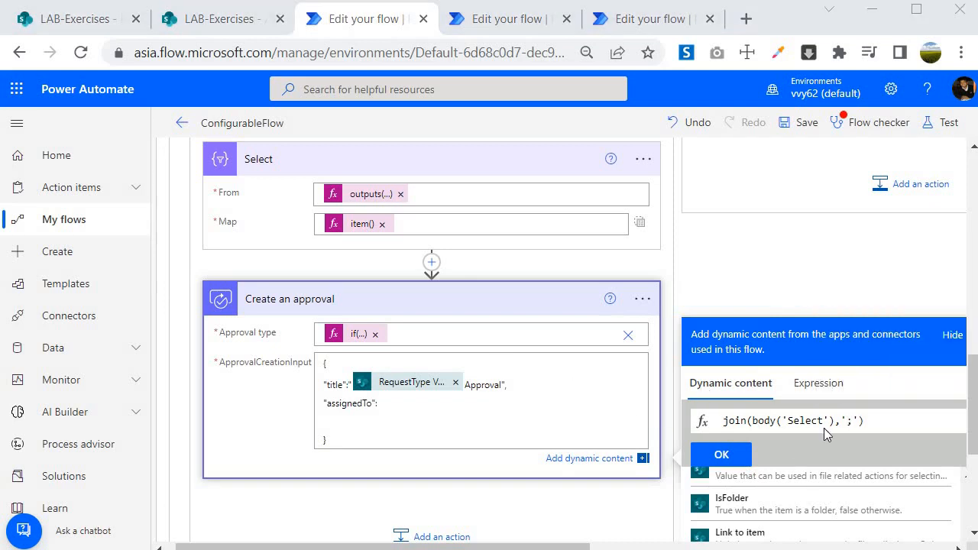
pyautogui.click(724, 456)
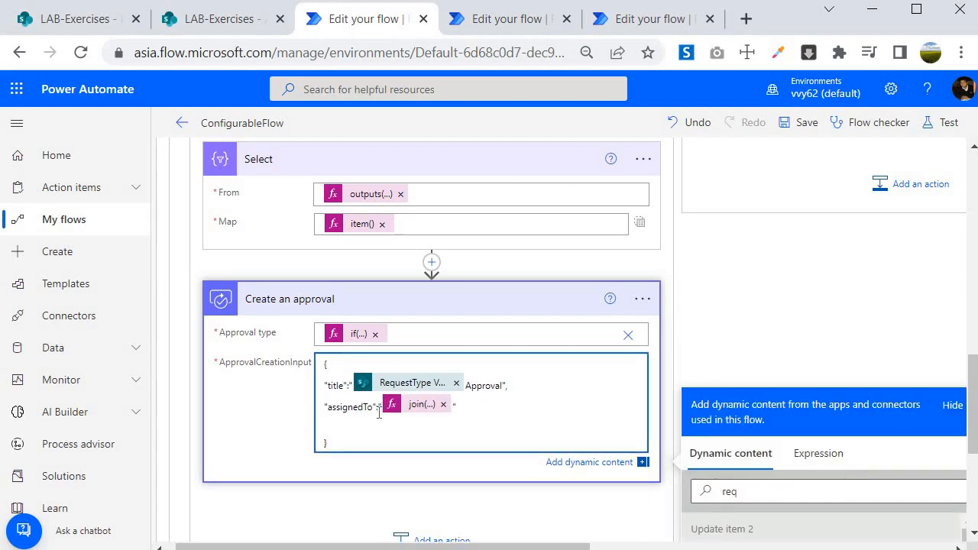
pyautogui.write(',')
pyautogui.press('Return')
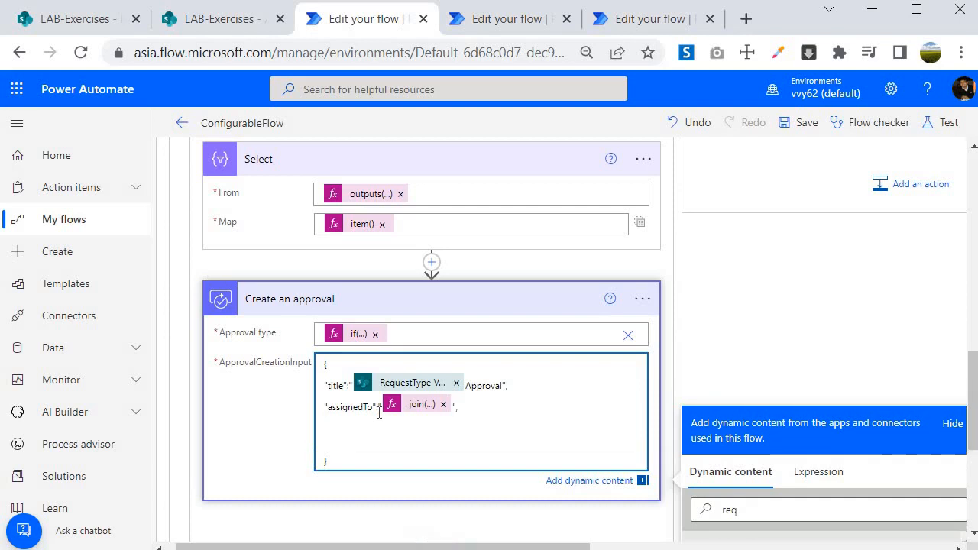
# Step: Add "enableNotifications":true followed by a comma on the next line of the ApprovalCreationInput object
pyautogui.write('enableNotifications')
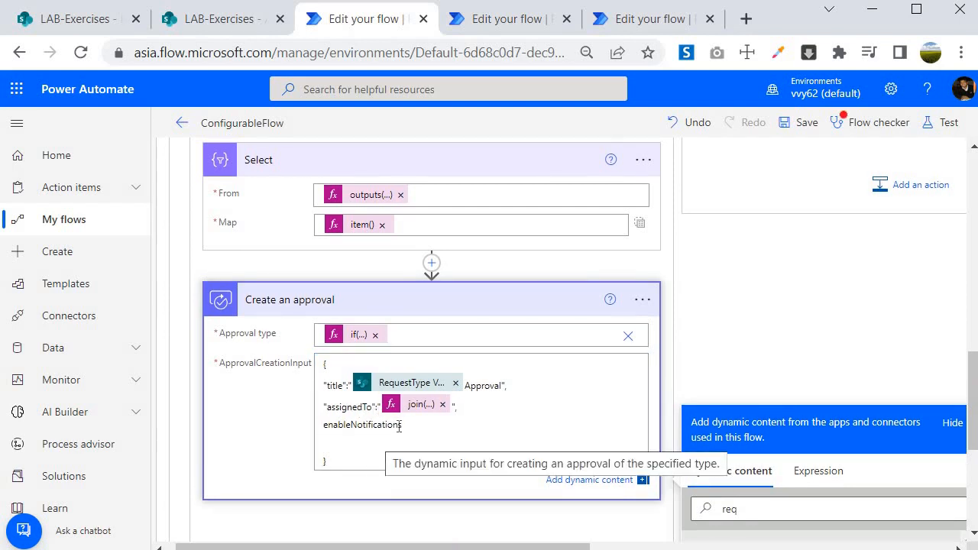
pyautogui.click(416, 425)
pyautogui.press('Home')
pyautogui.write('"')
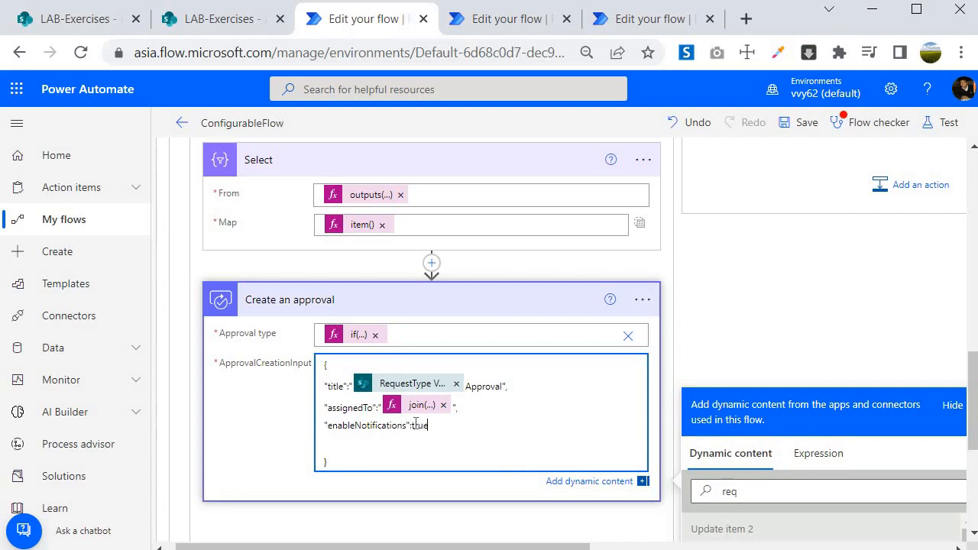
pyautogui.write(',')
pyautogui.press('Return')
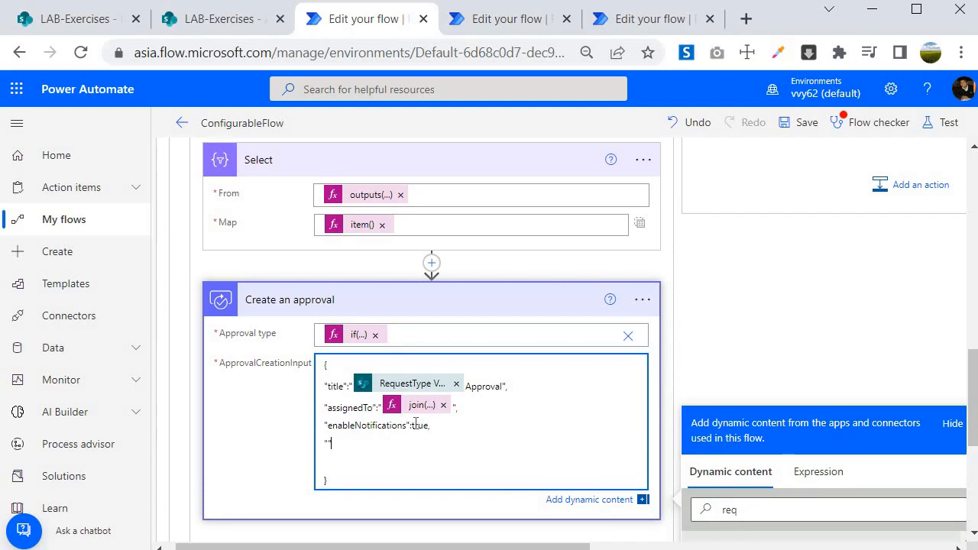
# Step: Add "enableReassignment":true as the last ApprovalCreationInput property without a trailing comma, and review the approvers and approval types in the ApprovalConfig list
pyautogui.write('"enableReassignment":true')
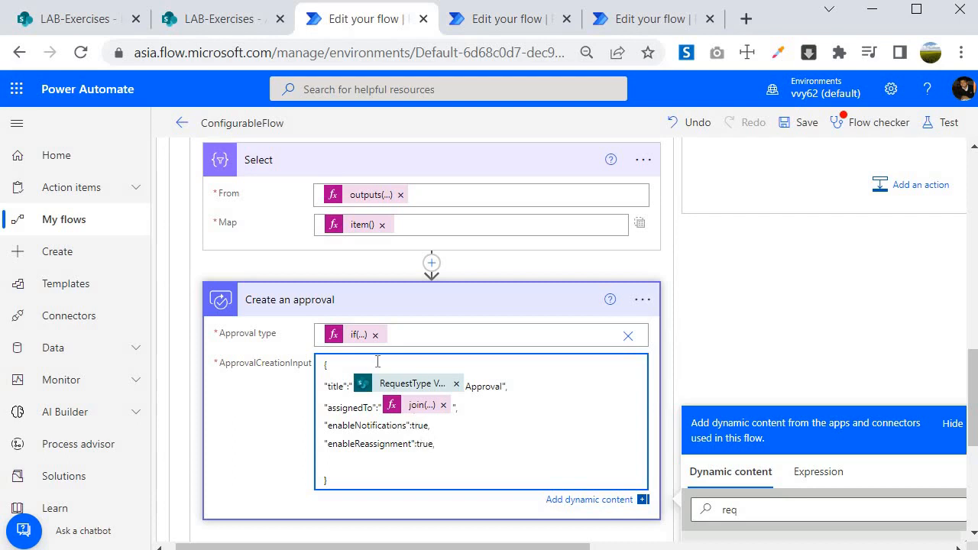
pyautogui.click(464, 449)
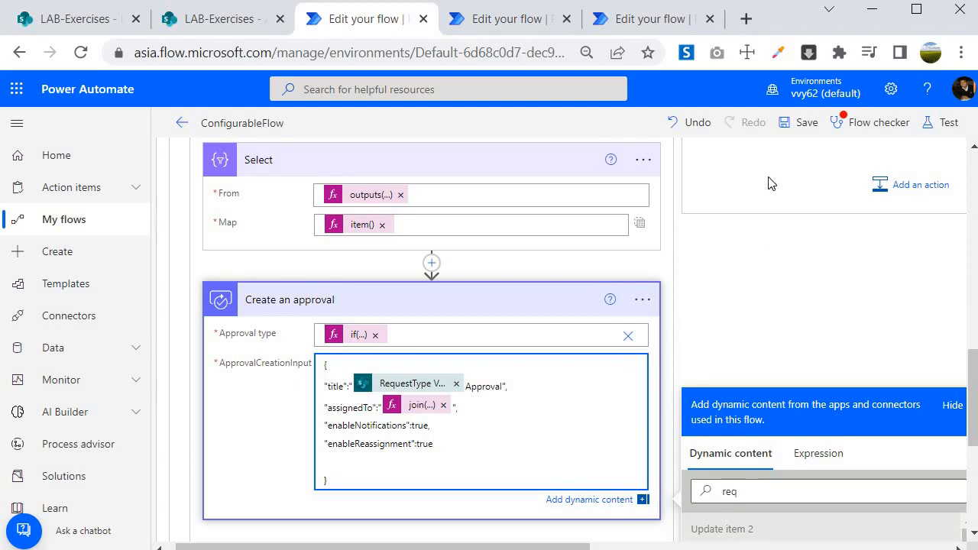
pyautogui.click(877, 123)
pyautogui.click(957, 131)
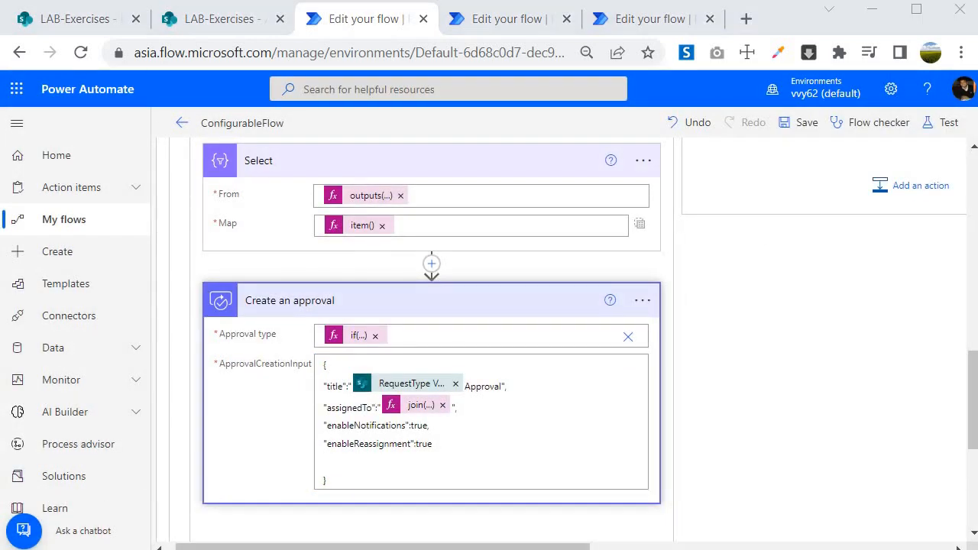
pyautogui.click(194, 27)
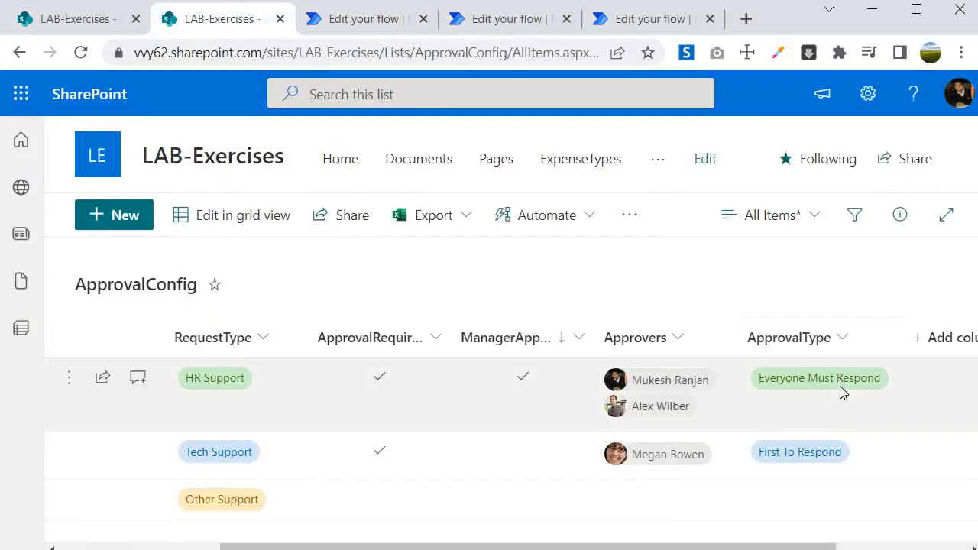
pyautogui.click(350, 23)
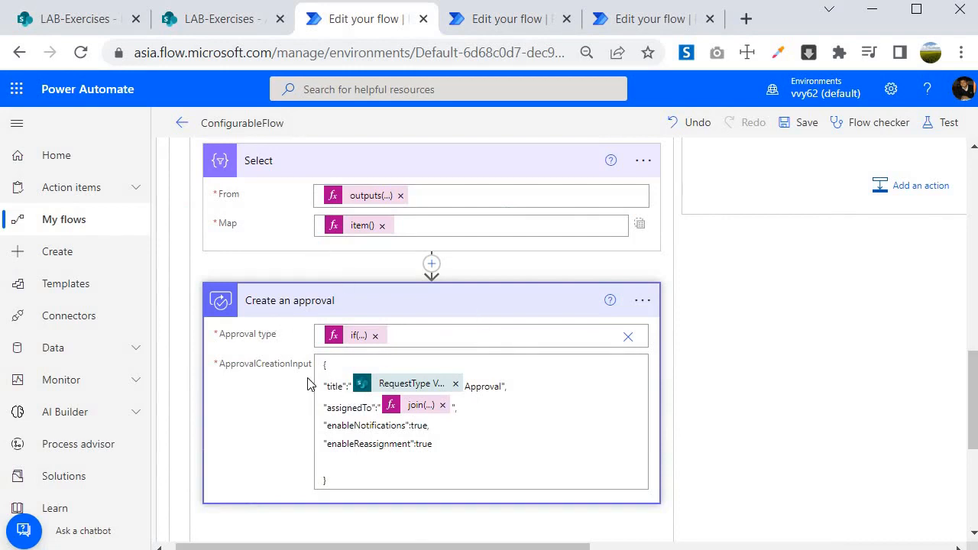
# Step: Add a Wait for an approval action below Create an approval in the If yes branch
pyautogui.scroll(-1, 463, 472)
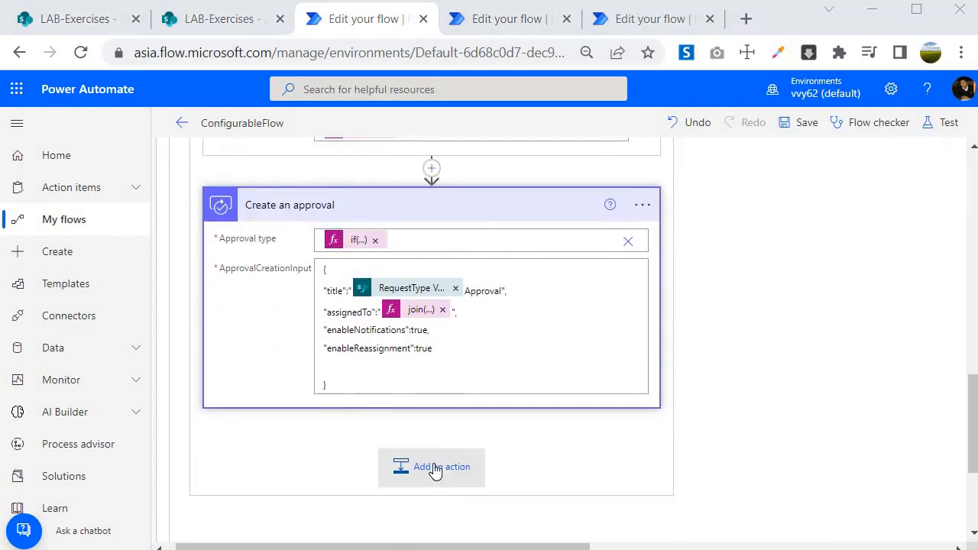
pyautogui.click(416, 466)
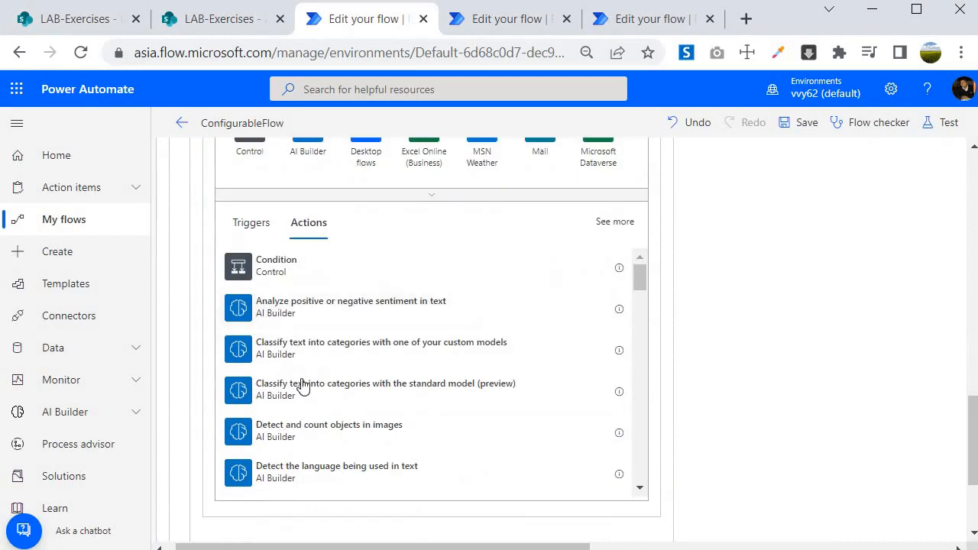
pyautogui.write('wait')
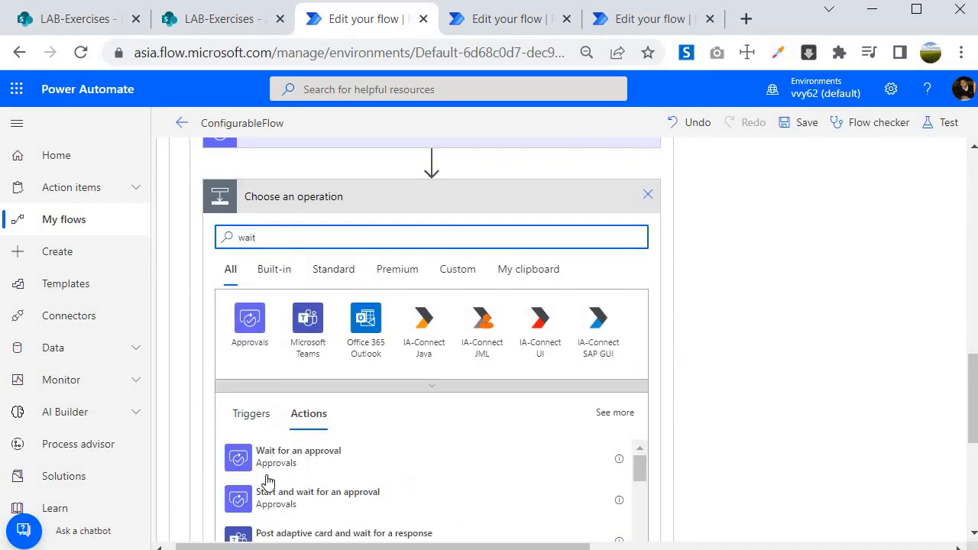
pyautogui.click(277, 459)
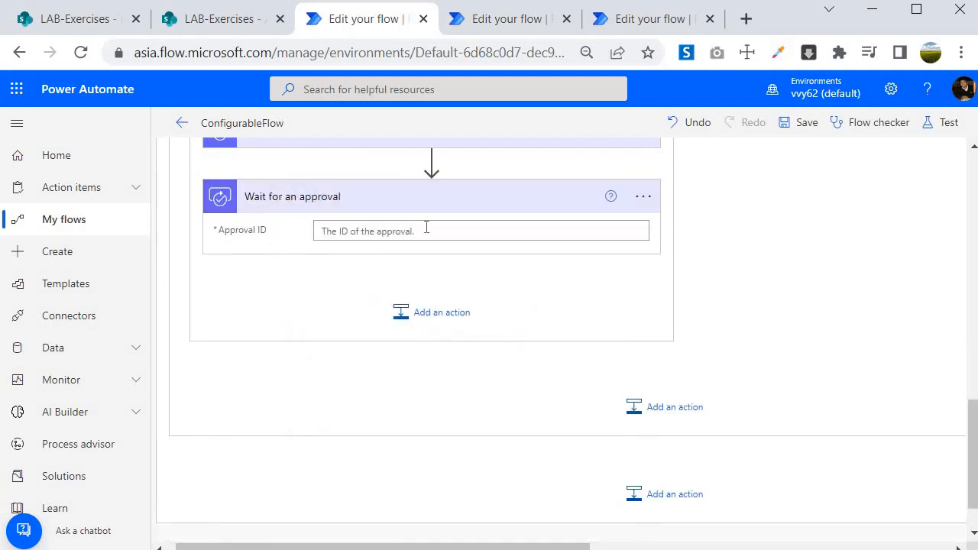
# Step: Set the Approval ID of Wait for an approval to the expression outputs('Create_an_approval')['body/name']
pyautogui.click(401, 234)
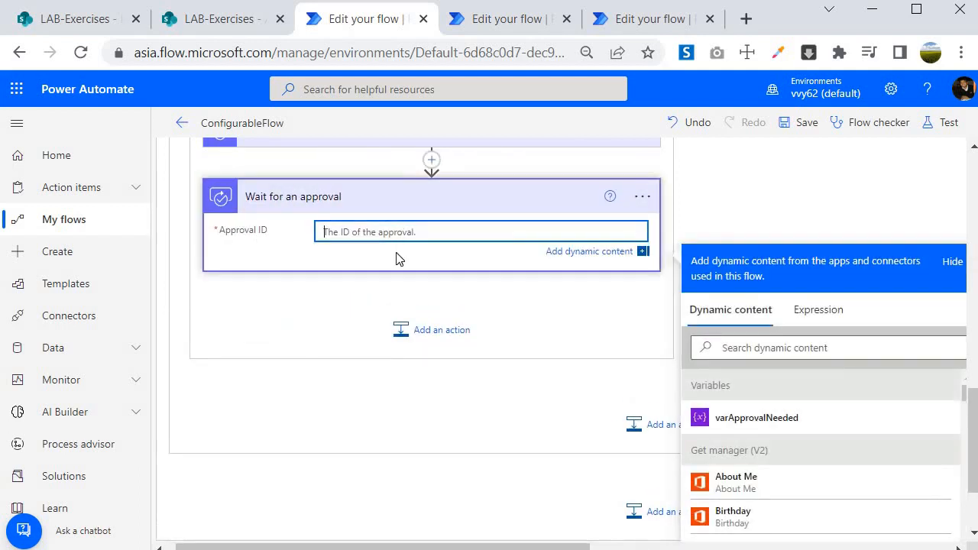
pyautogui.scroll(3, 277, 362)
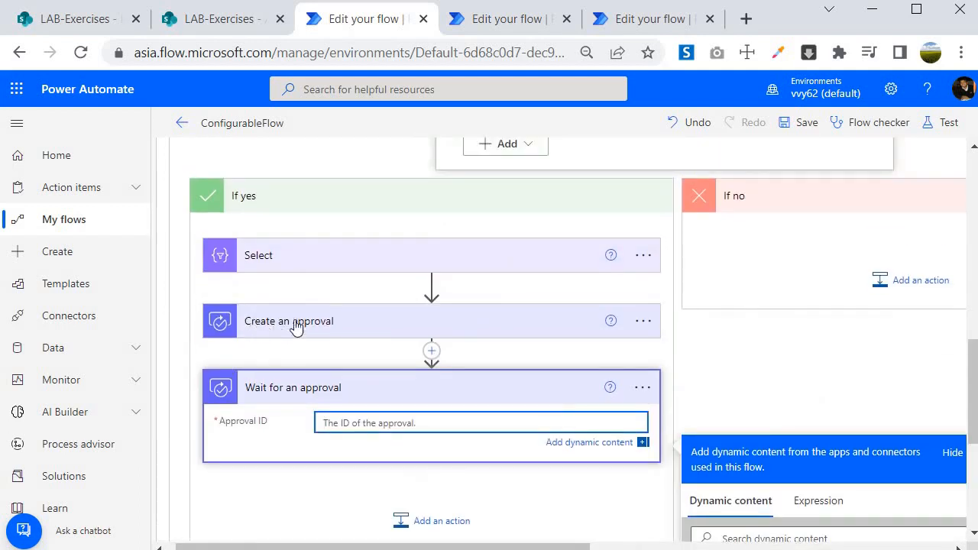
pyautogui.scroll(-3, 863, 396)
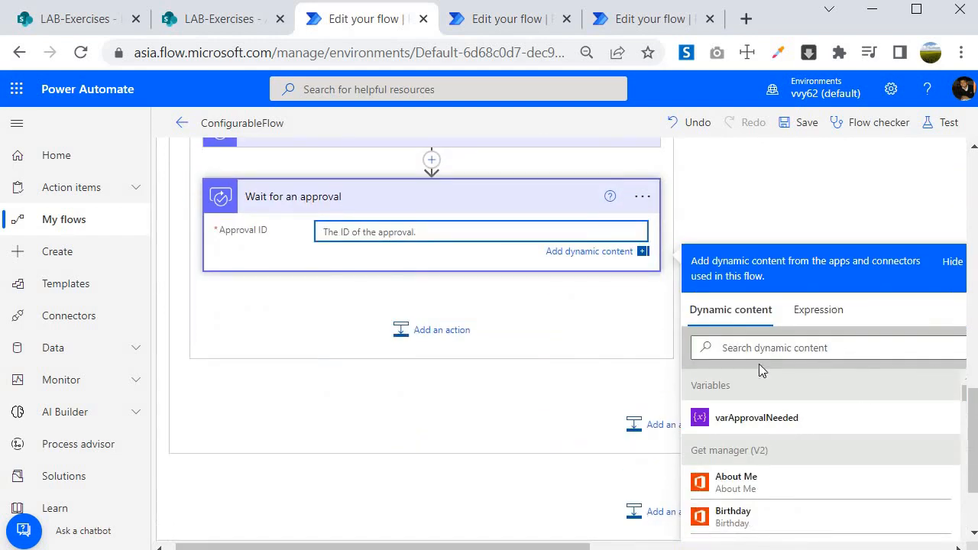
pyautogui.scroll(2, 759, 364)
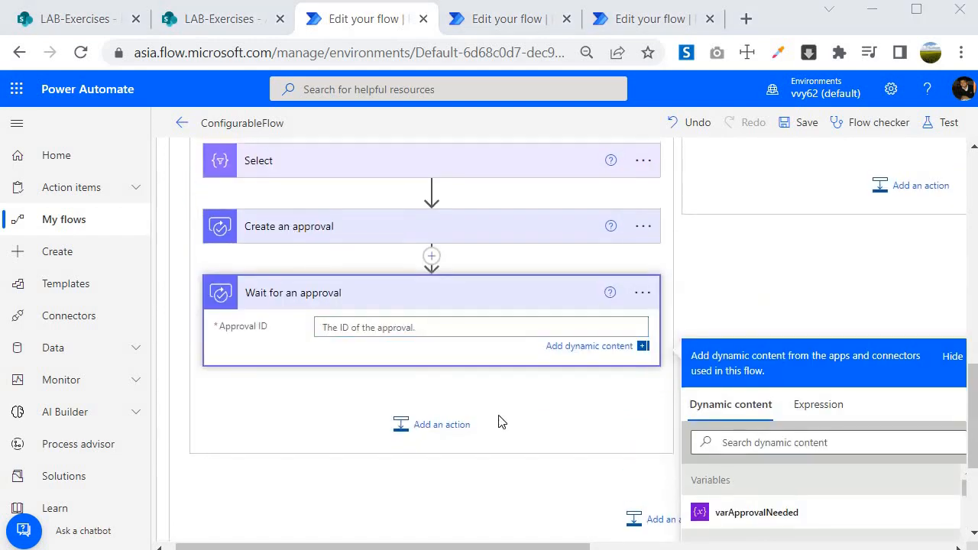
pyautogui.scroll(-3, 501, 422)
pyautogui.scroll(2, 697, 380)
pyautogui.click(818, 376)
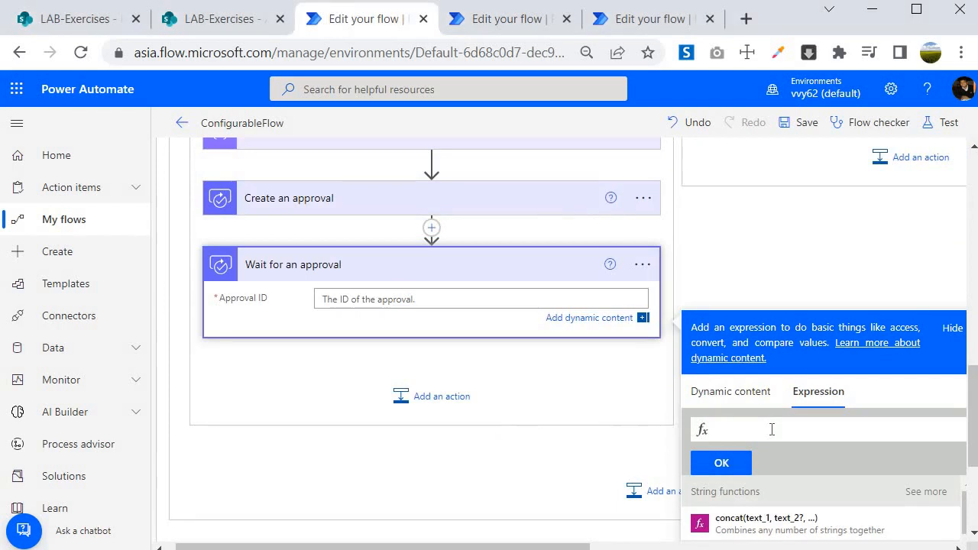
pyautogui.write('outputs(')
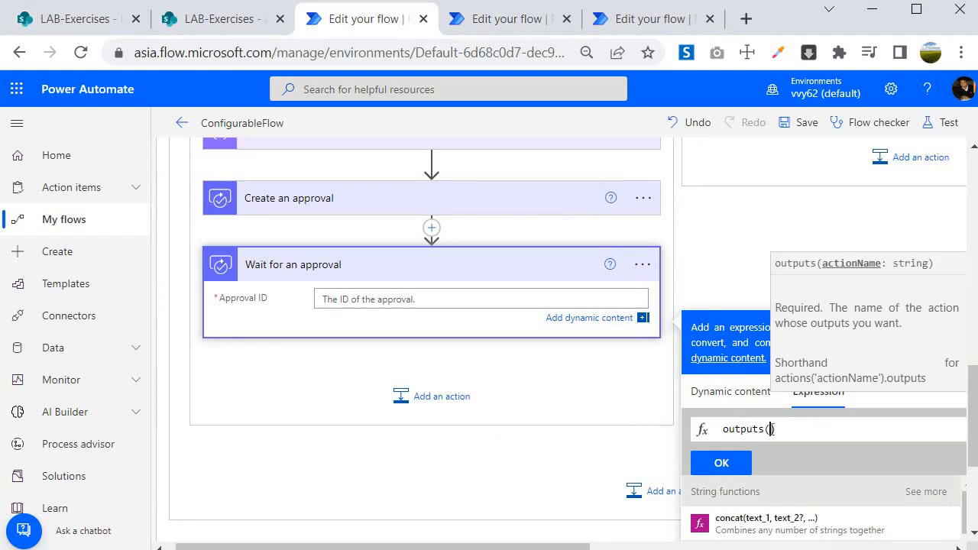
pyautogui.write("'")
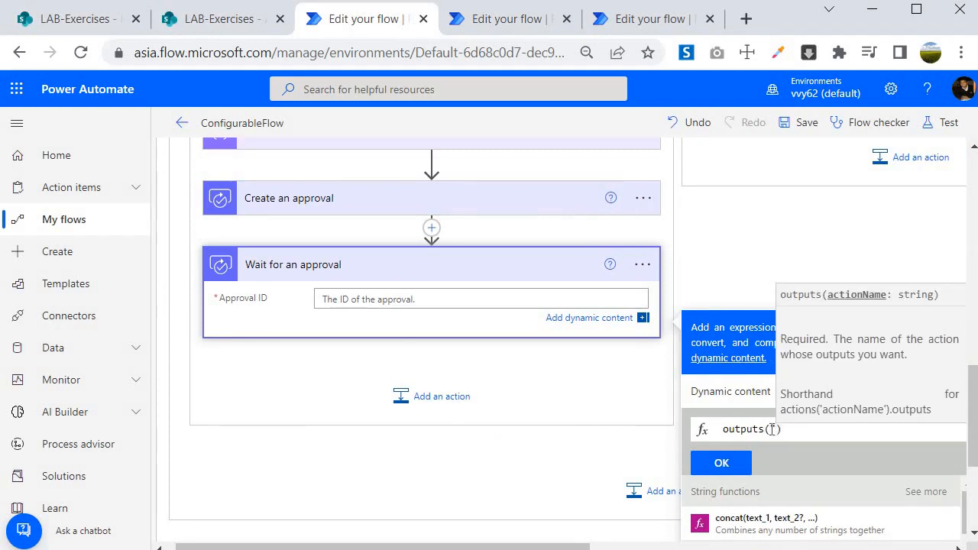
pyautogui.write('Create_a')
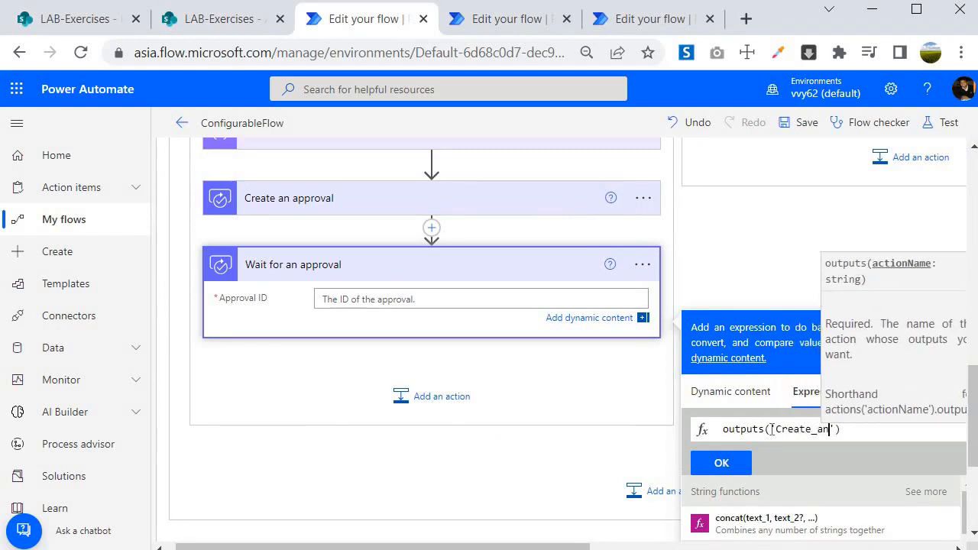
pyautogui.write('n_approval')
pyautogui.click(901, 429)
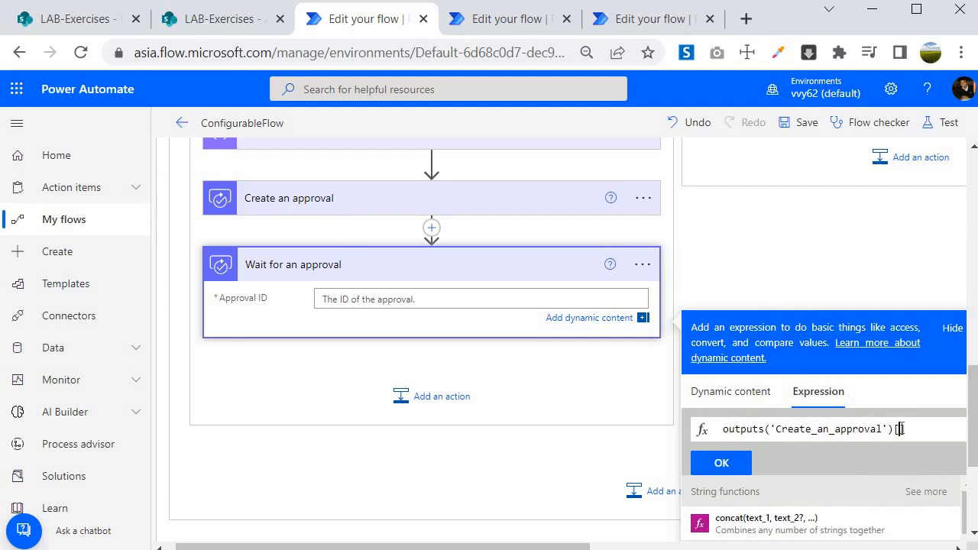
pyautogui.write("['body/name")
pyautogui.click(721, 463)
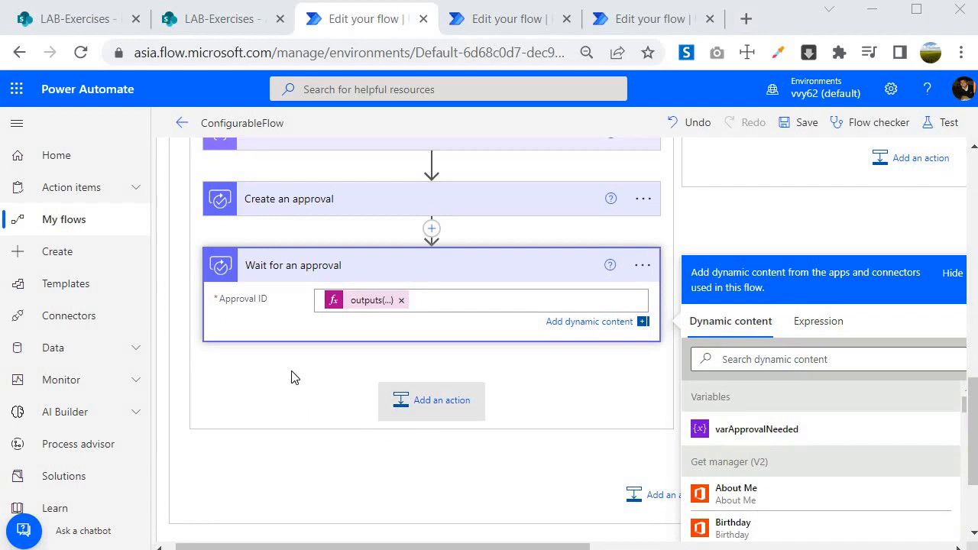
# Step: Add a Condition action below Wait for an approval
pyautogui.scroll(-3, 435, 343)
pyautogui.click(417, 307)
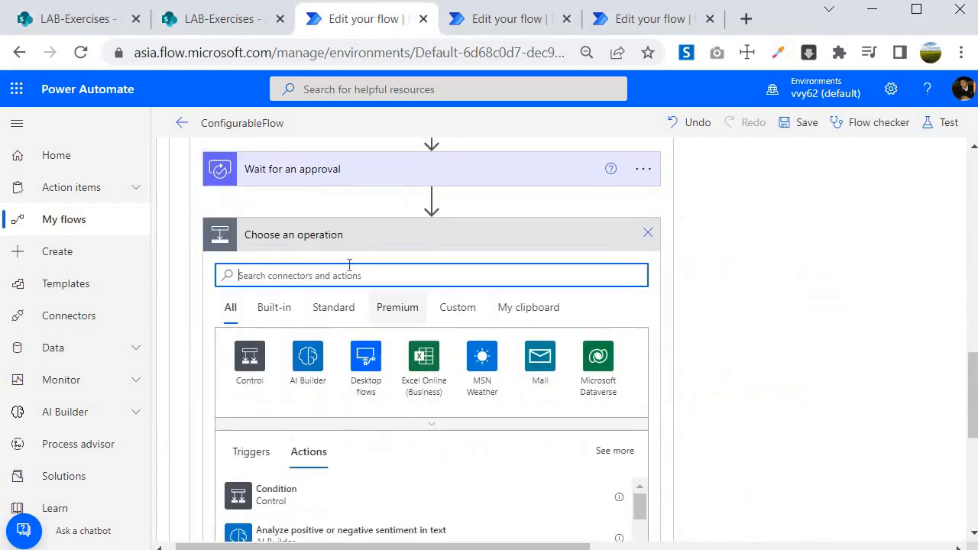
pyautogui.click(264, 497)
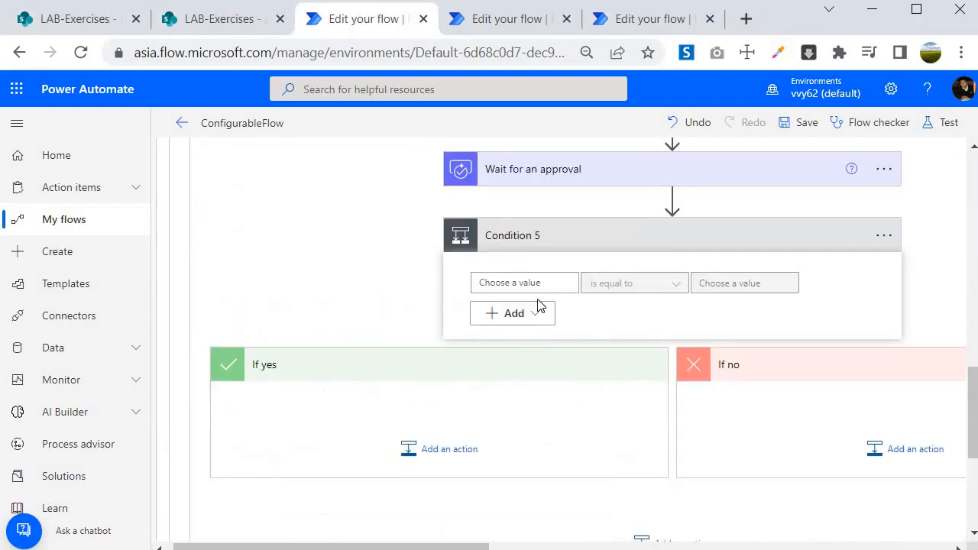
# Step: Set the new condition to check that the Outcome of Wait for an approval does not contain Reject
pyautogui.click(519, 284)
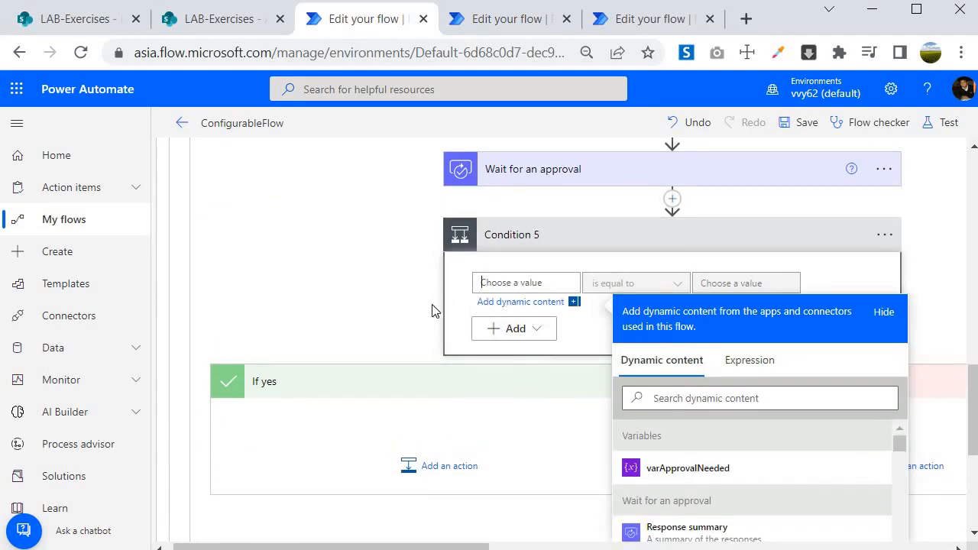
pyautogui.scroll(-3, 420, 281)
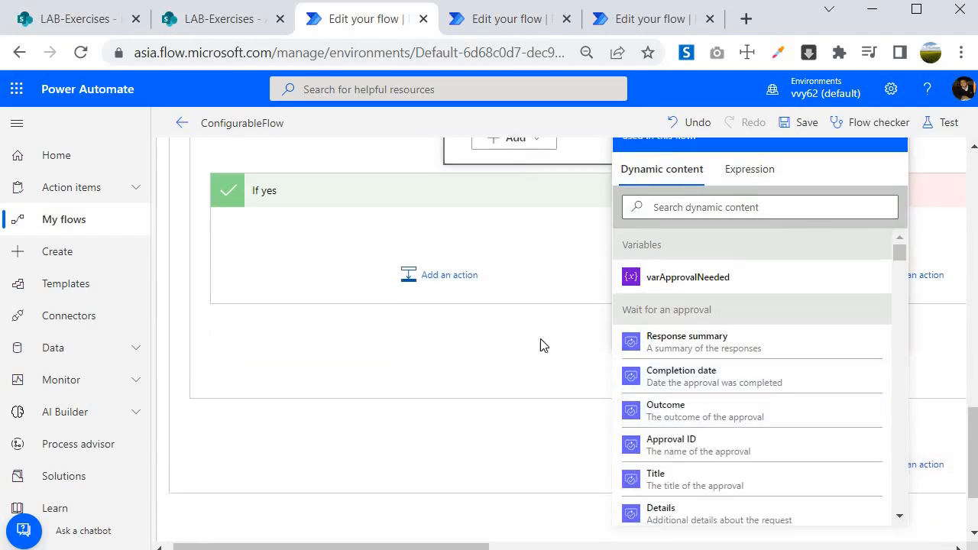
pyautogui.scroll(4, 542, 343)
pyautogui.click(678, 377)
pyautogui.click(751, 375)
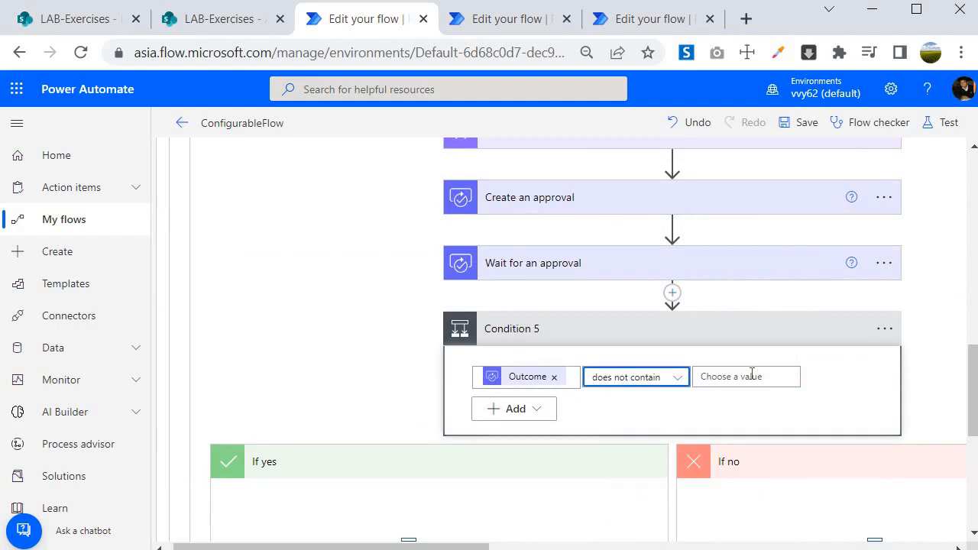
pyautogui.click(751, 375)
pyautogui.write('Reject')
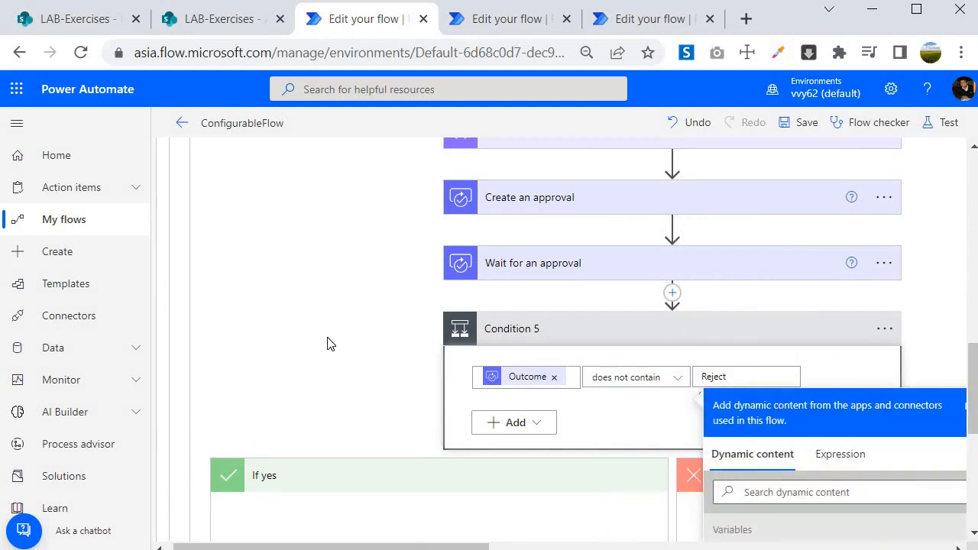
pyautogui.click(324, 357)
# Step: Add a SharePoint Update item action in the If yes branch of the Outcome condition
pyautogui.scroll(-3, 336, 348)
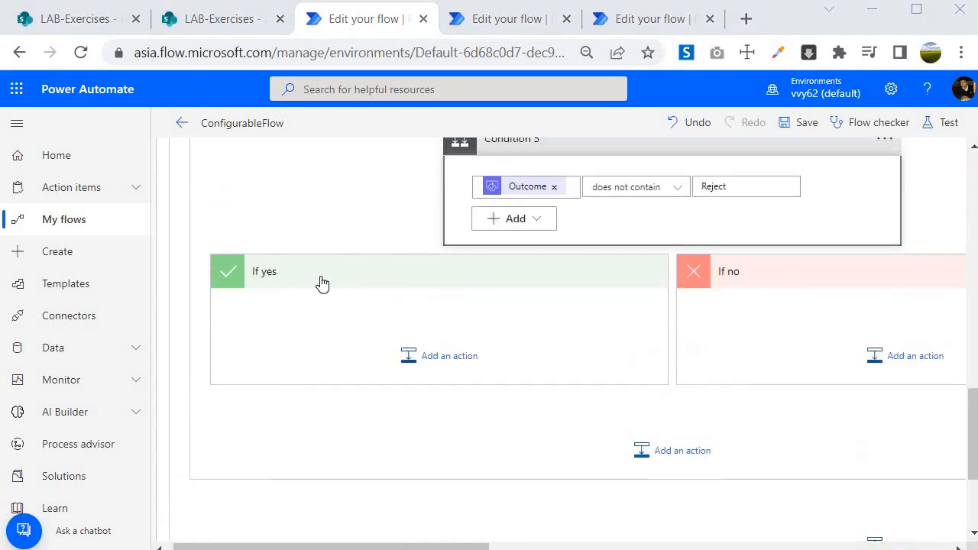
pyautogui.scroll(2, 408, 382)
pyautogui.scroll(-4, 418, 356)
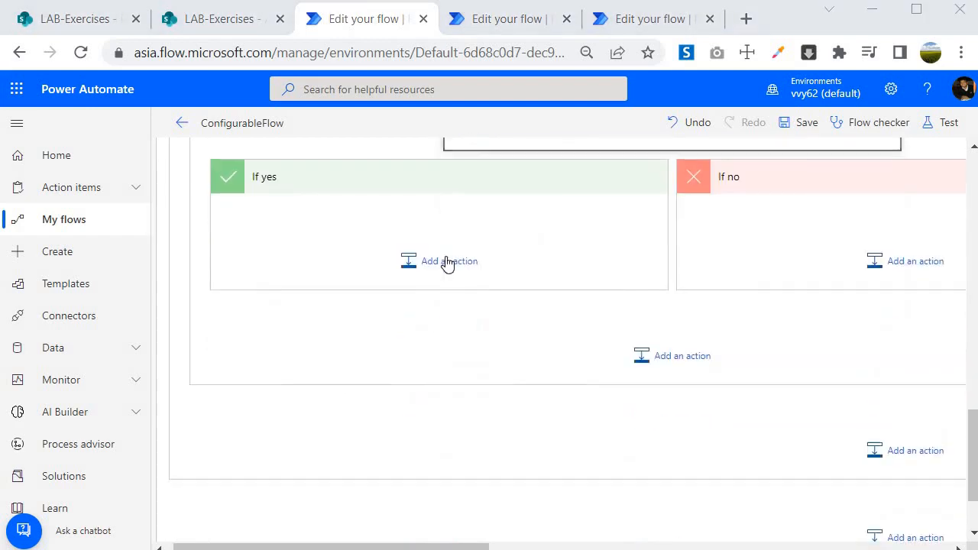
pyautogui.click(445, 258)
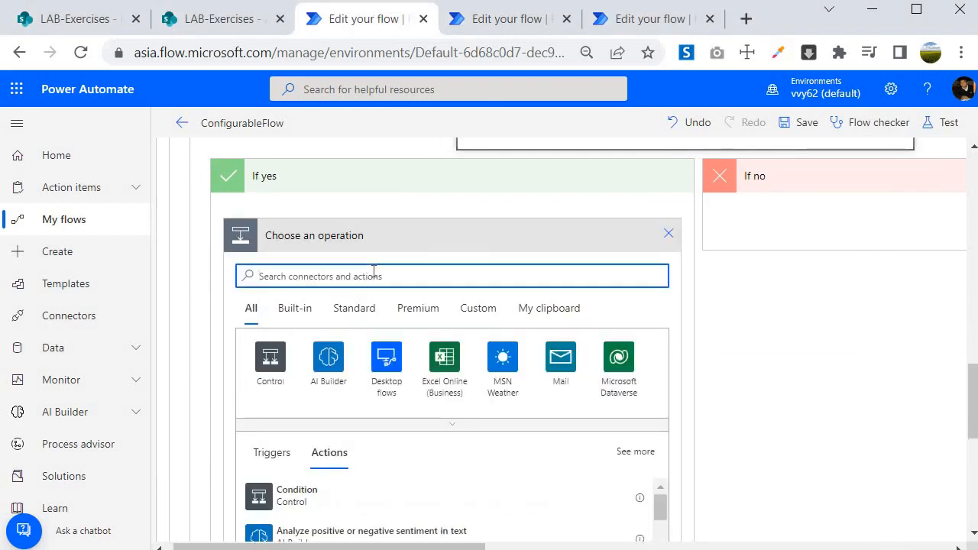
pyautogui.write('update')
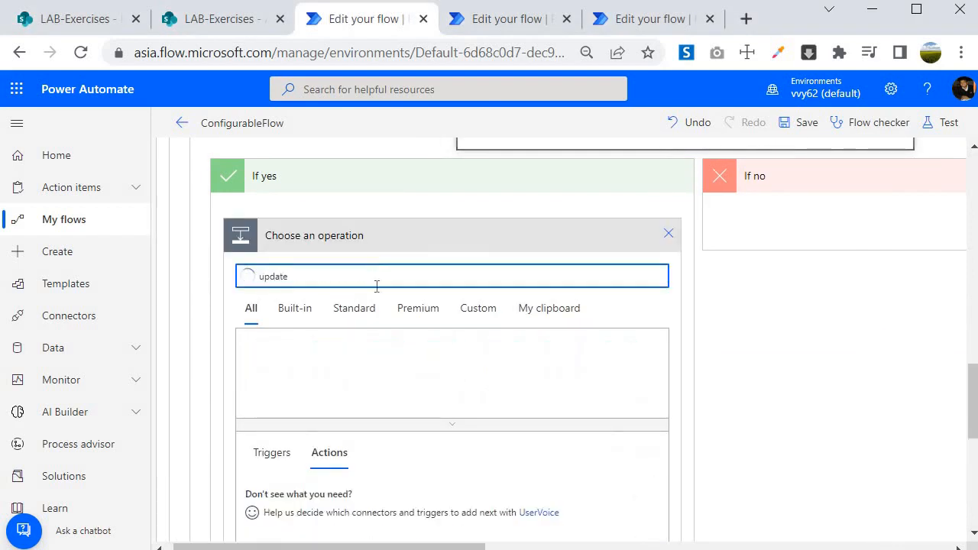
pyautogui.scroll(-1, 291, 382)
pyautogui.click(306, 441)
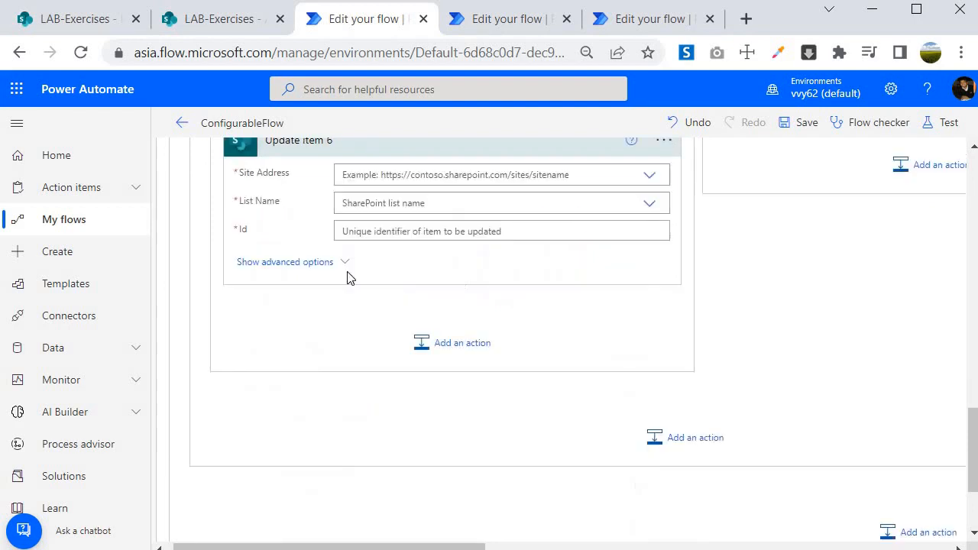
pyautogui.click(648, 175)
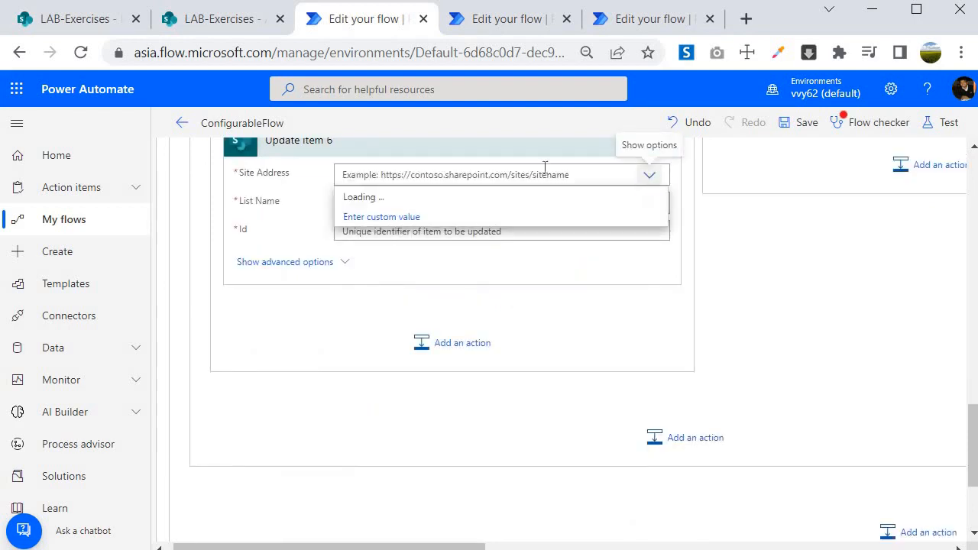
pyautogui.click(227, 28)
pyautogui.moveTo(375, 52); pyautogui.dragTo(133, 53)
pyautogui.hotkey('ctrl', 'c')
pyautogui.hotkey('ctrl', 'Tab')
pyautogui.click(407, 172)
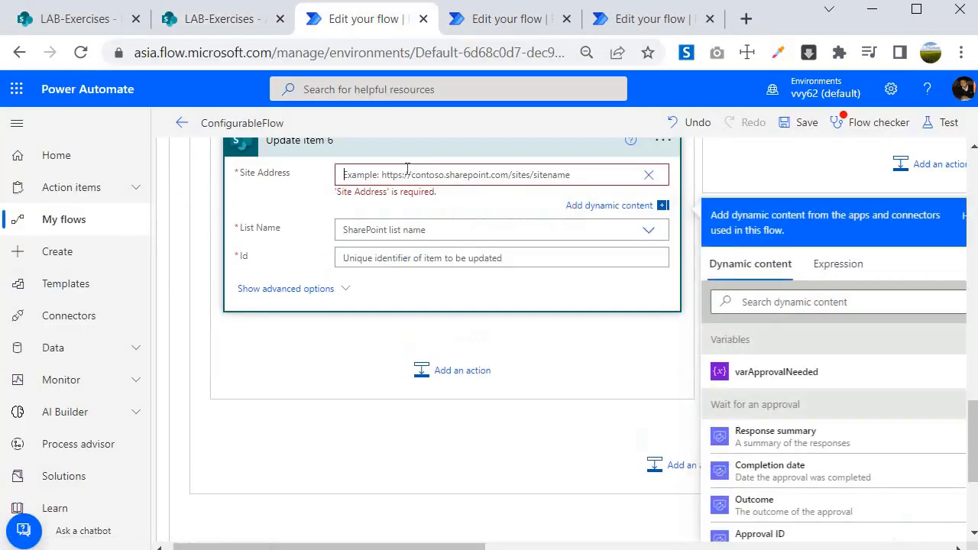
pyautogui.hotkey('ctrl', 'v')
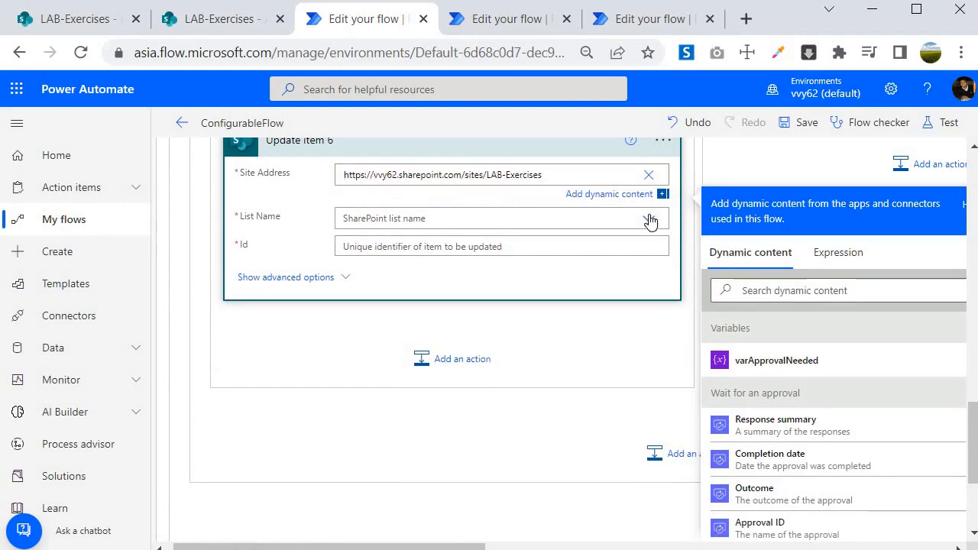
pyautogui.click(655, 221)
pyautogui.click(361, 284)
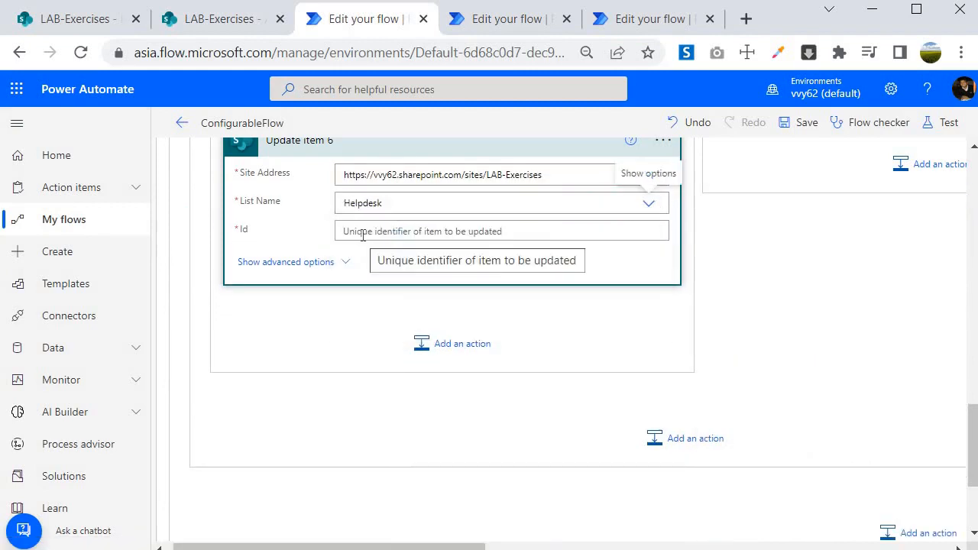
# Step: Fill the Update item action's Id and Title with the ID and Title from When an item is created
pyautogui.scroll(-10, 772, 396)
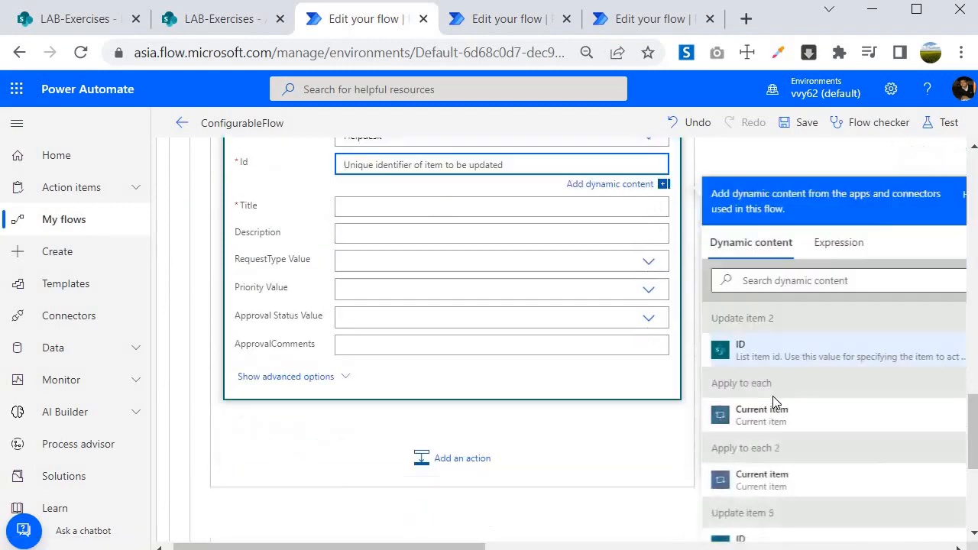
pyautogui.scroll(-2, 782, 248)
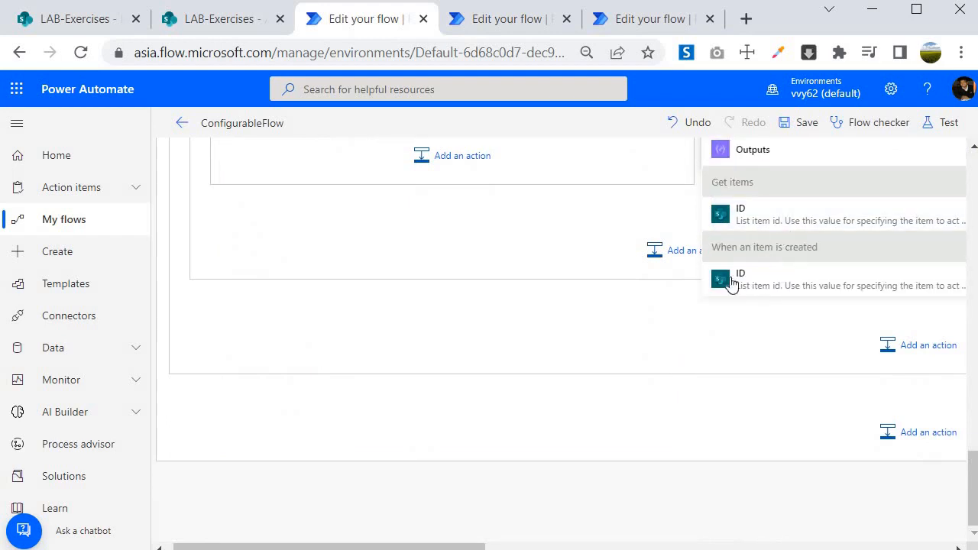
pyautogui.click(733, 281)
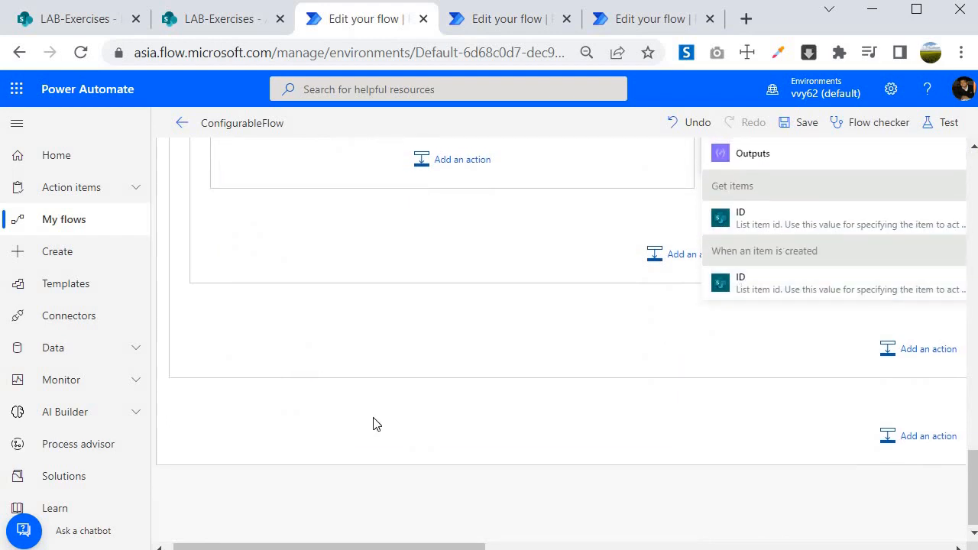
pyautogui.scroll(4, 375, 424)
pyautogui.click(413, 289)
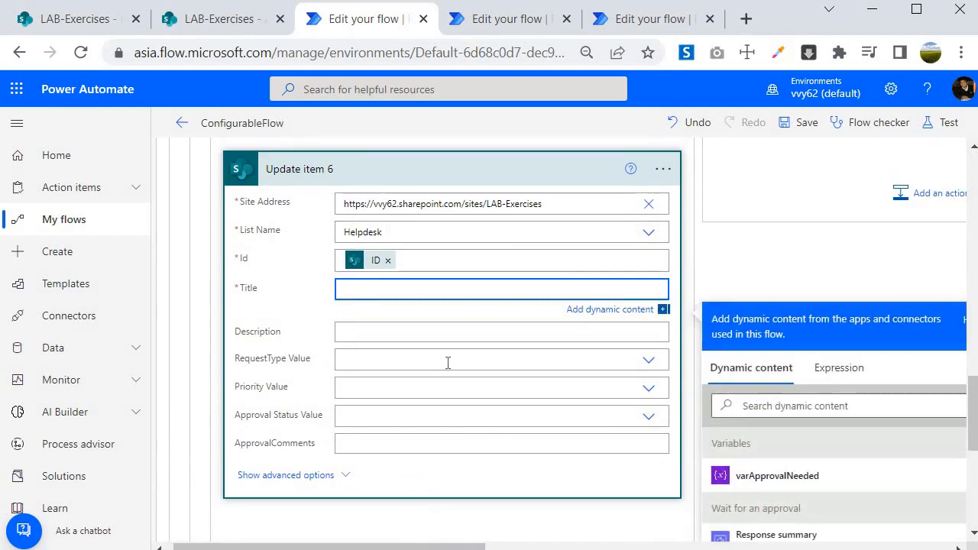
pyautogui.scroll(-3, 764, 375)
pyautogui.click(764, 213)
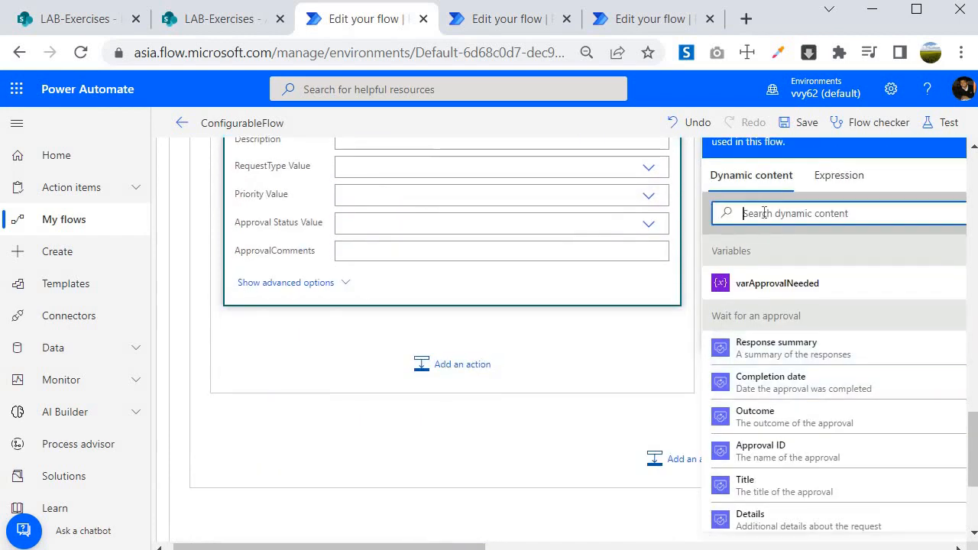
pyautogui.write('title')
pyautogui.scroll(-3, 773, 413)
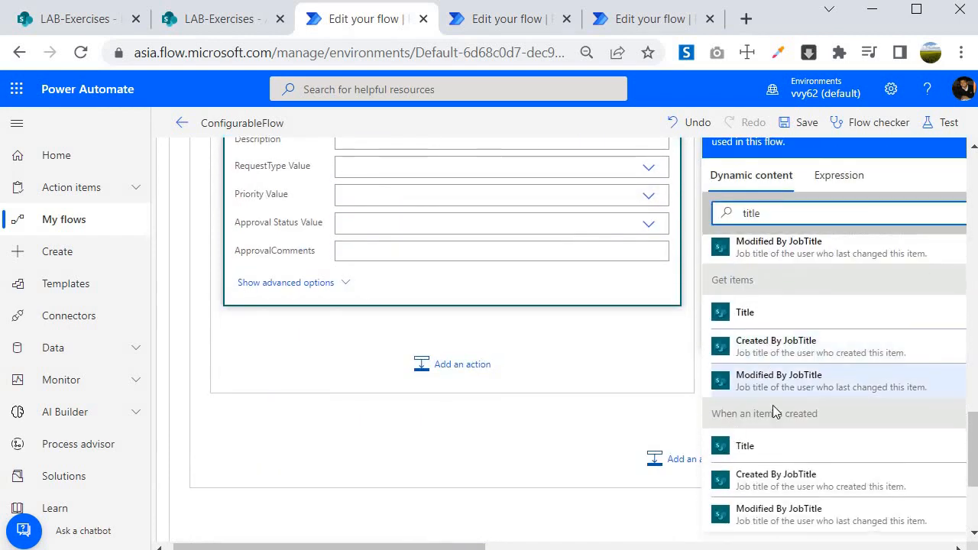
pyautogui.click(739, 448)
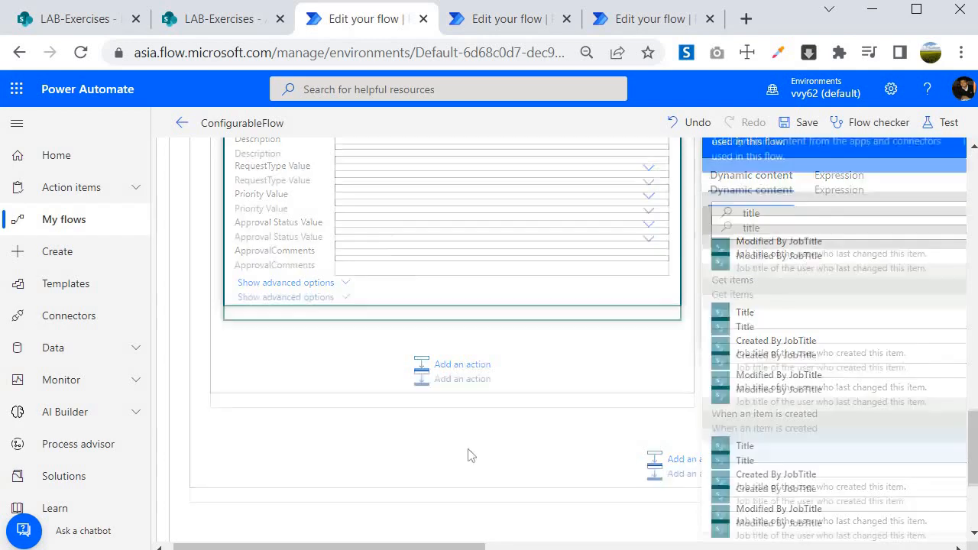
pyautogui.scroll(3, 468, 455)
# Step: Set Approval Status Value to Approved and fill ApprovalComments with the Response summary from Wait for an approval
pyautogui.scroll(-3, 581, 225)
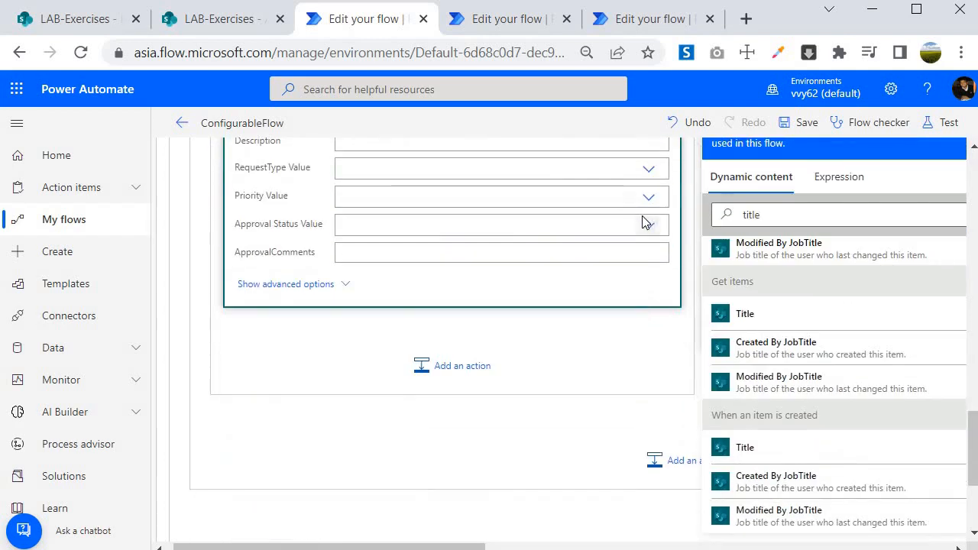
pyautogui.click(647, 226)
pyautogui.click(442, 251)
pyautogui.click(458, 239)
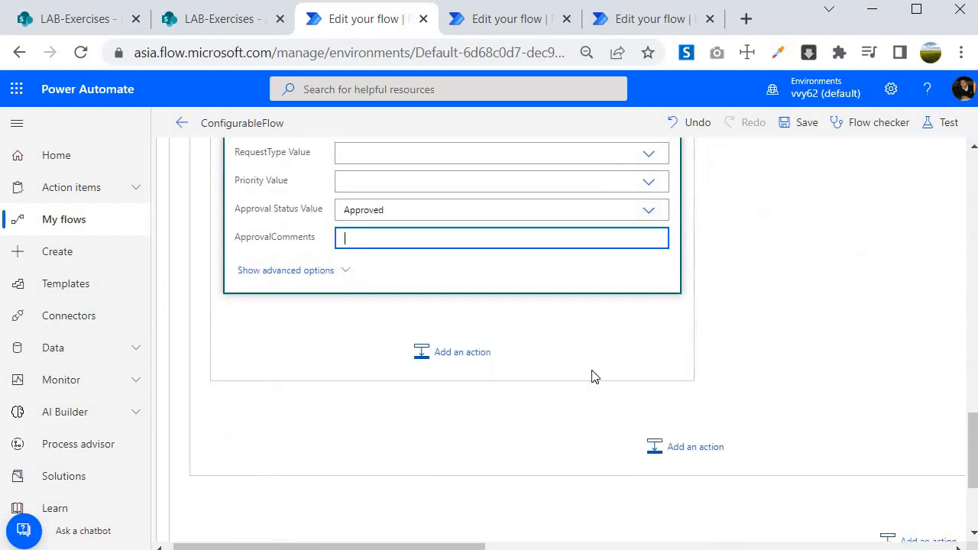
pyautogui.click(807, 493)
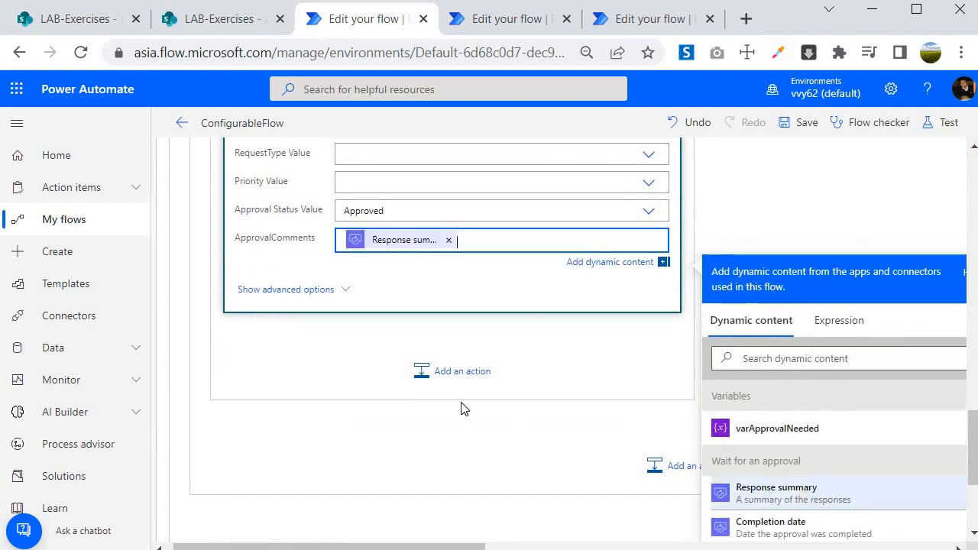
# Step: Copy the Outcome condition's If yes Update item action and paste it into the If no branch
pyautogui.scroll(4, 698, 378)
pyautogui.click(662, 359)
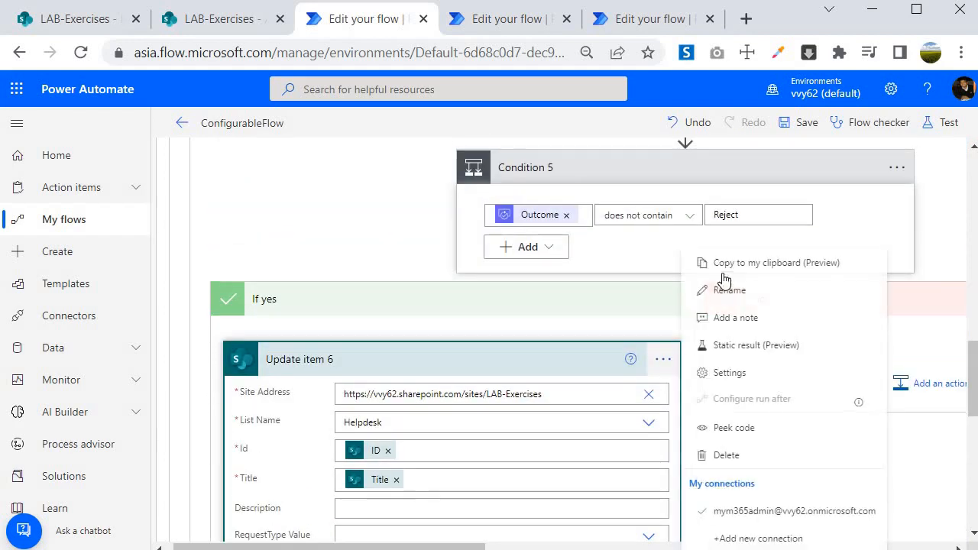
pyautogui.click(916, 344)
pyautogui.moveTo(458, 547); pyautogui.dragTo(636, 549)
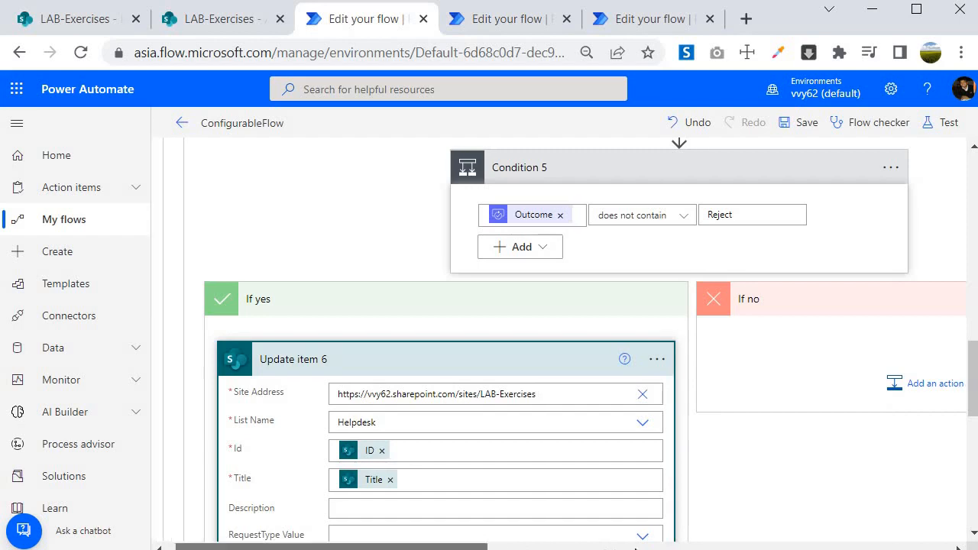
pyautogui.click(924, 383)
pyautogui.click(637, 409)
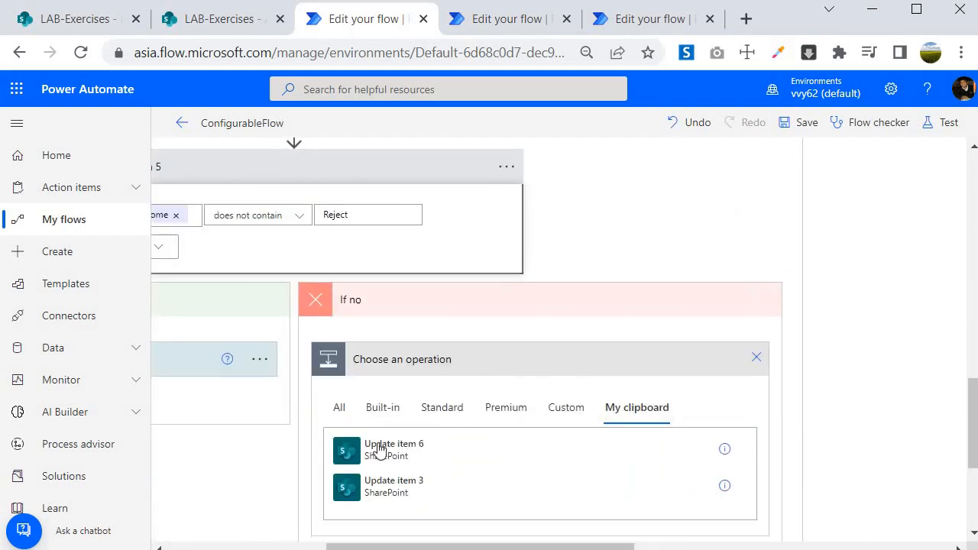
pyautogui.click(380, 449)
# Step: In the If no Update item action, set Approval Status Value to Rejected and fill ApprovalComments with the Response summary from Wait for an approval
pyautogui.click(794, 400)
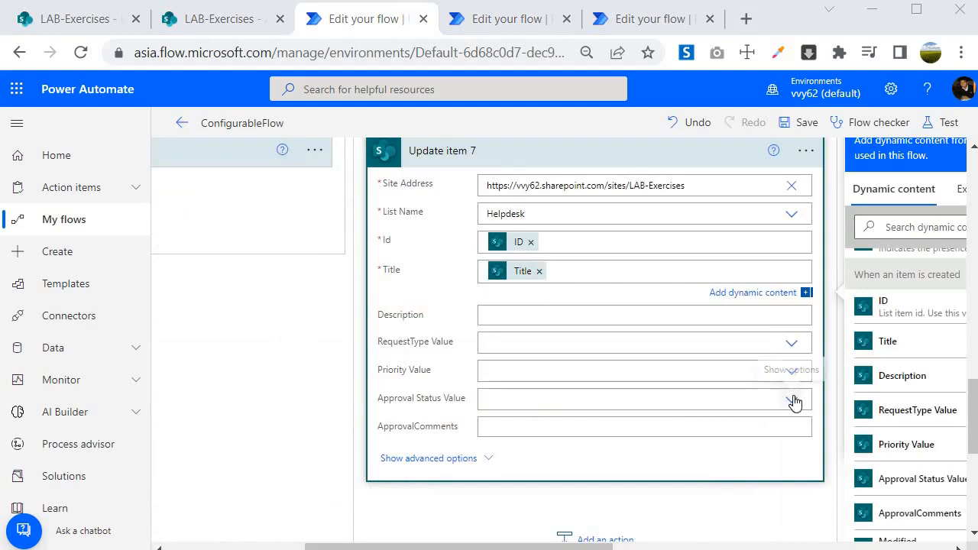
pyautogui.click(504, 486)
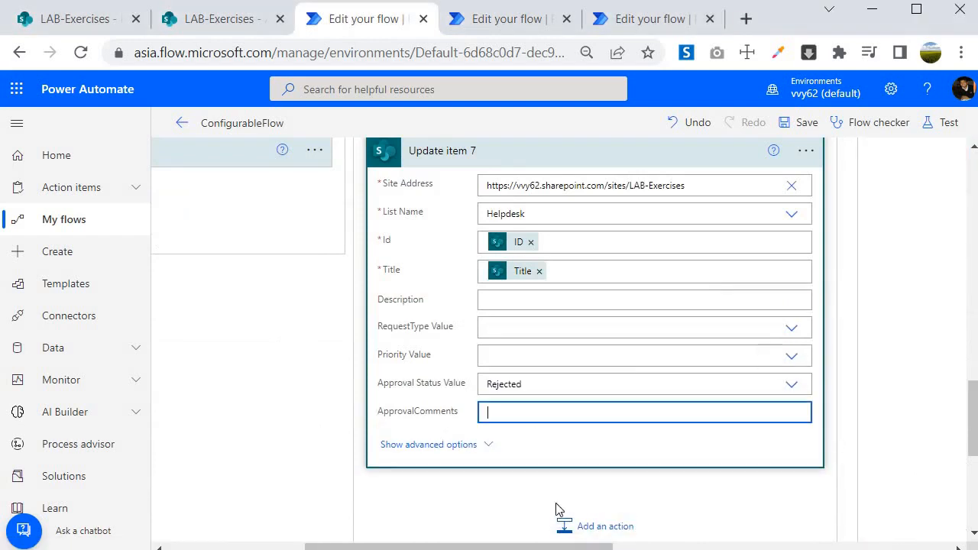
pyautogui.moveTo(608, 546); pyautogui.dragTo(673, 547)
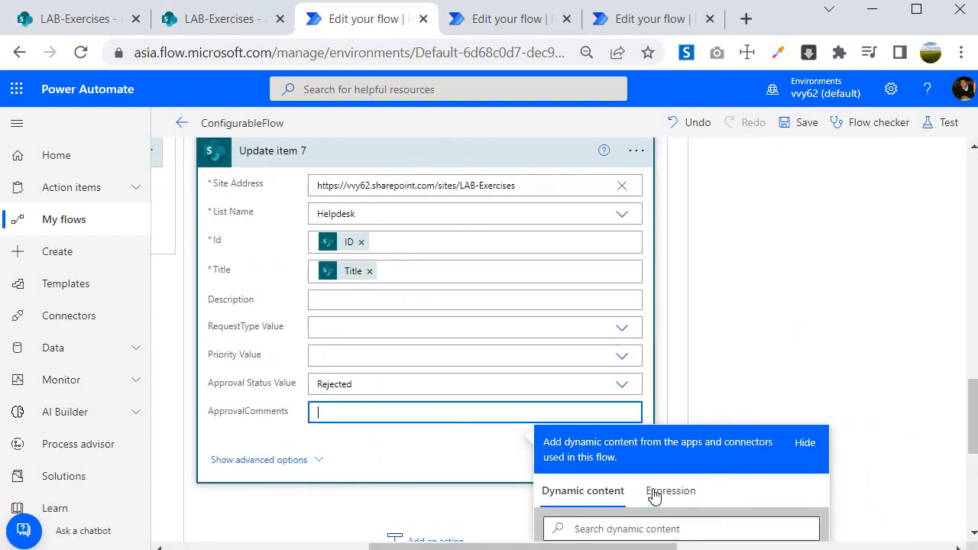
pyautogui.click(656, 493)
pyautogui.click(564, 509)
pyautogui.click(589, 285)
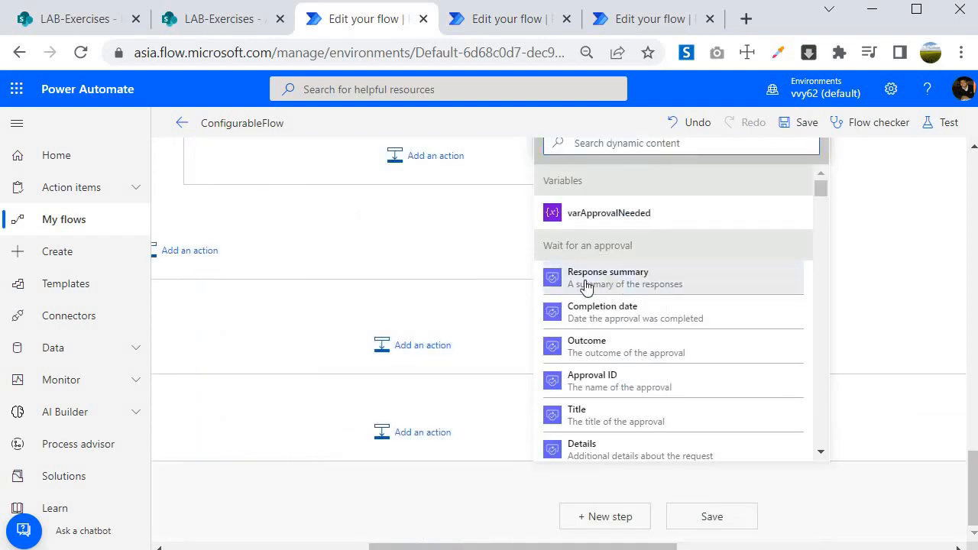
pyautogui.scroll(8, 294, 450)
pyautogui.scroll(2, 289, 450)
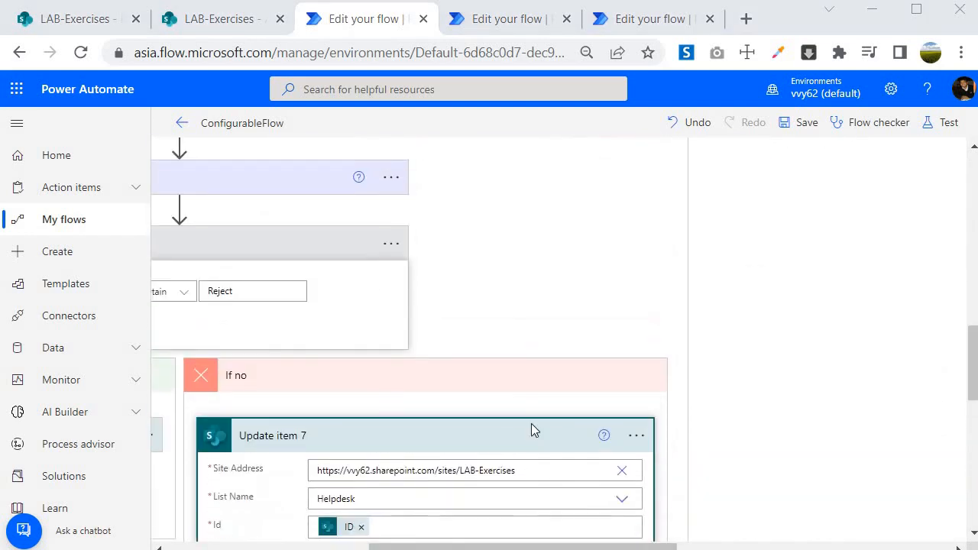
pyautogui.moveTo(511, 547); pyautogui.dragTo(388, 547)
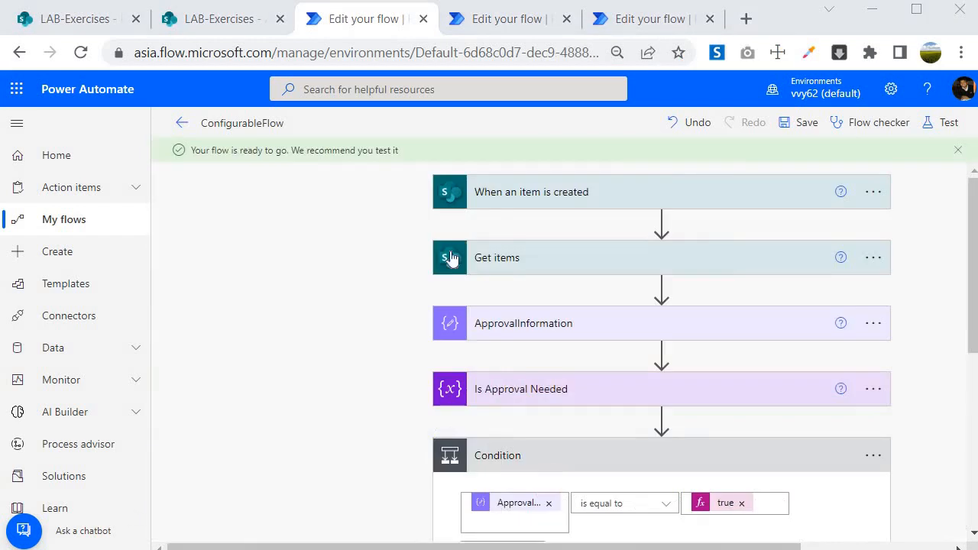
# Step: Start a new Helpdesk list item titled Request For Stationary with the description Need Printers Ink
pyautogui.click(82, 19)
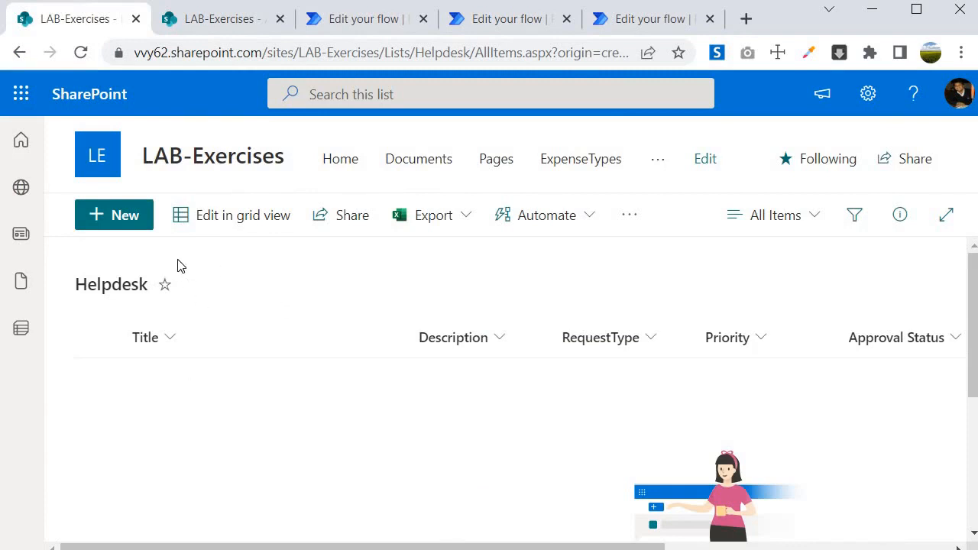
pyautogui.click(13, 547)
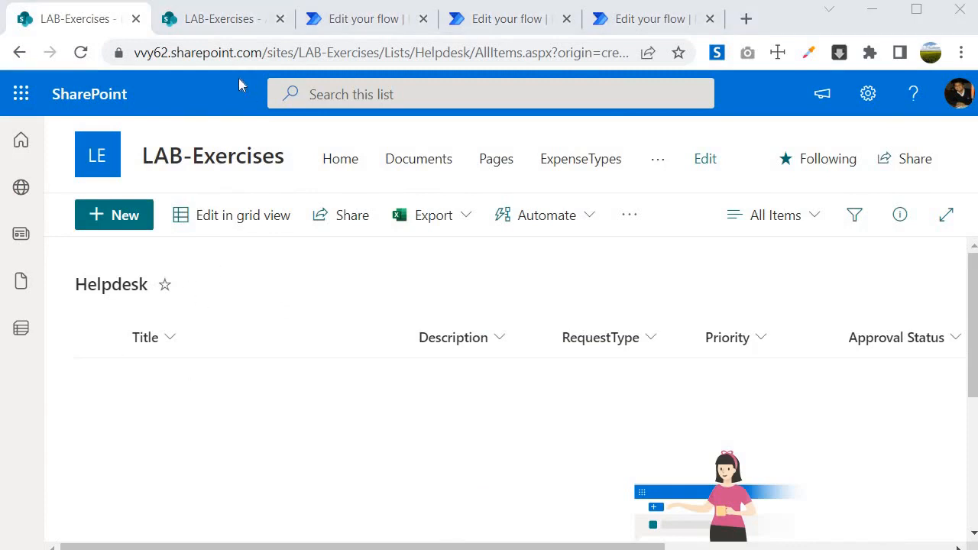
pyautogui.click(197, 23)
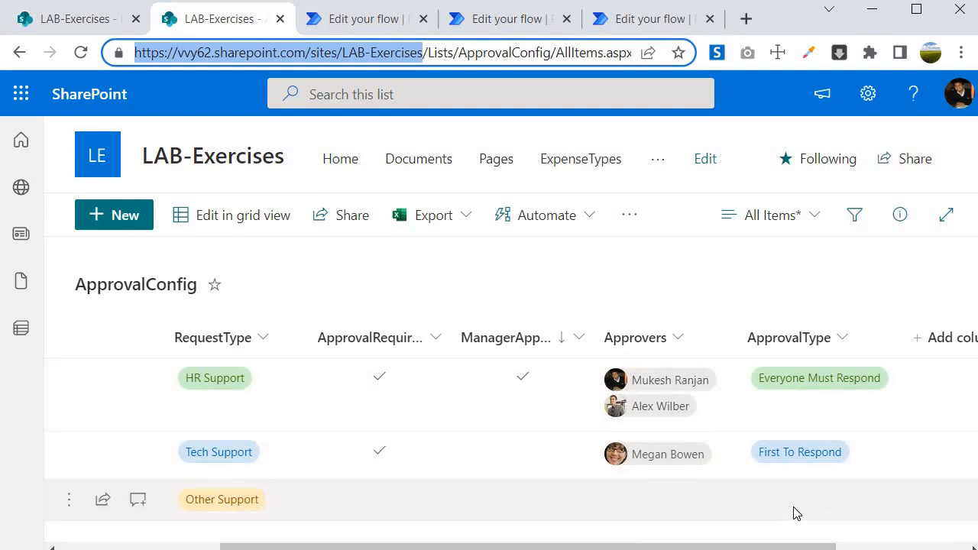
pyautogui.click(72, 17)
pyautogui.click(120, 217)
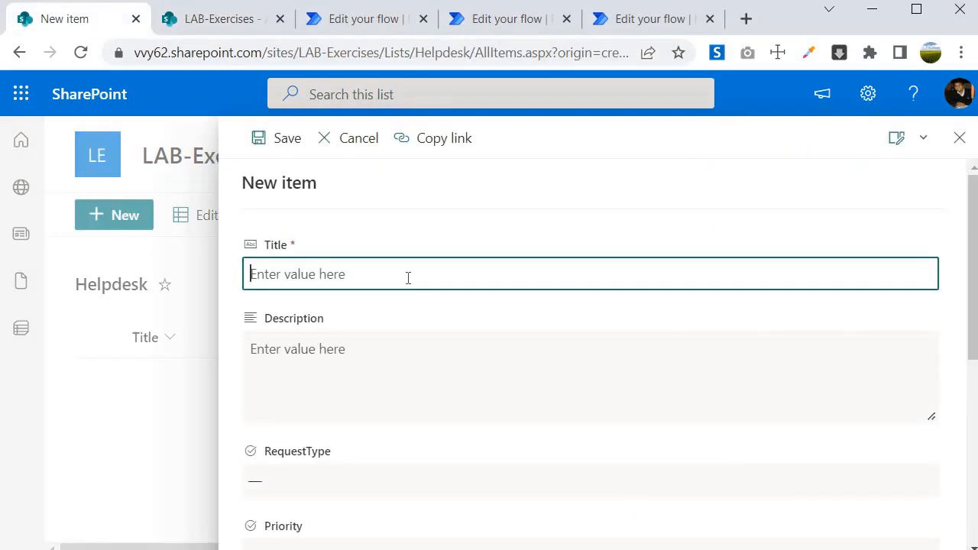
pyautogui.click(374, 278)
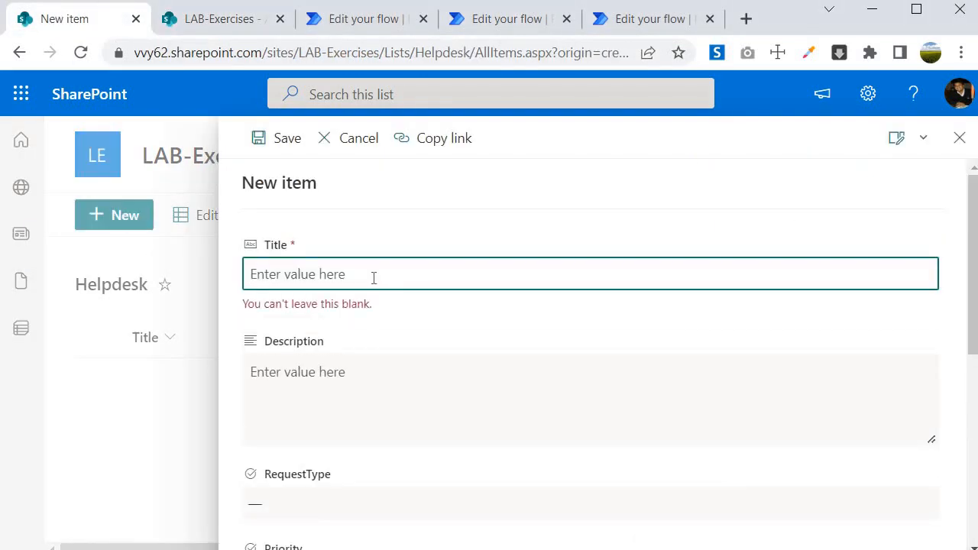
pyautogui.write('Request ')
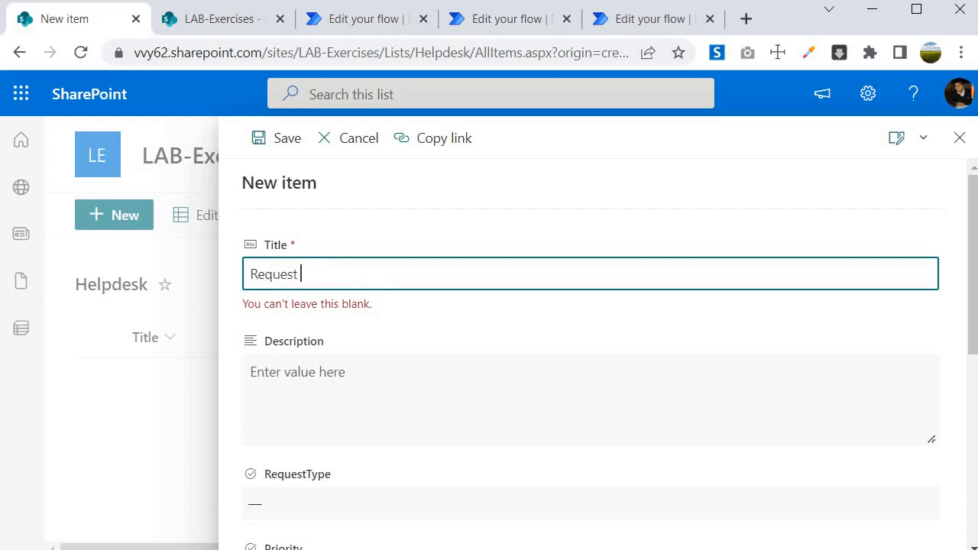
pyautogui.write('For Stationa')
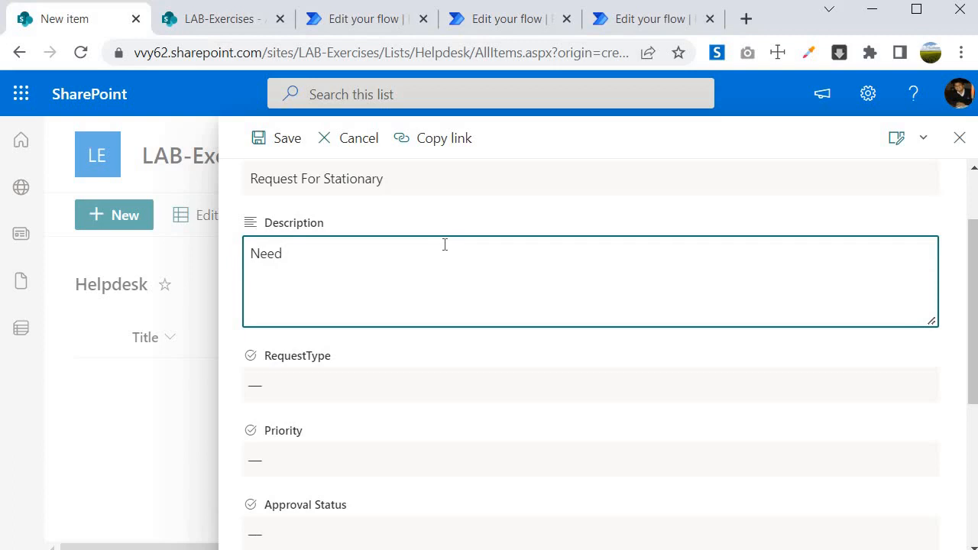
pyautogui.write('Printers Ink')
# Step: Set RequestType to Other Support, Priority to P5 and Approval Status to New, and save the stationary request
pyautogui.click(428, 391)
pyautogui.click(335, 506)
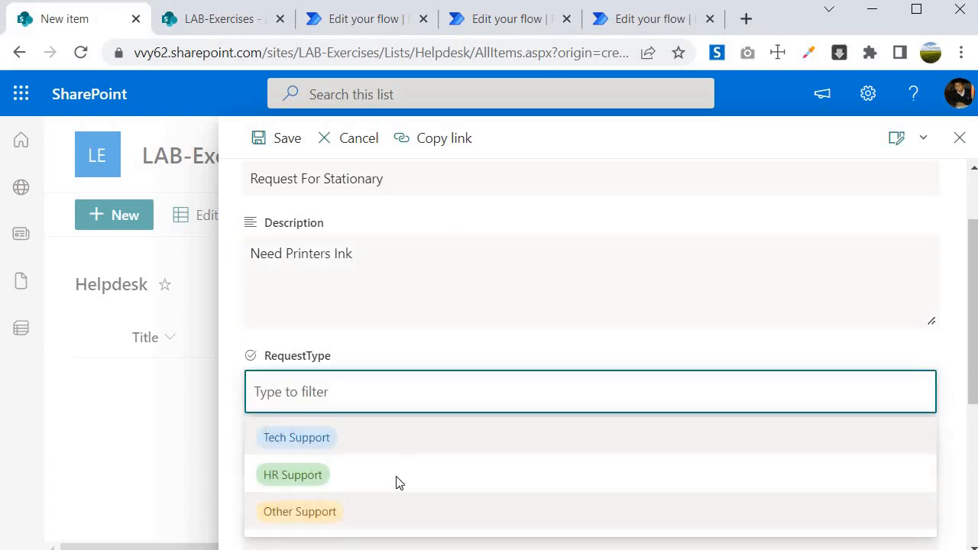
pyautogui.scroll(-2, 488, 304)
pyautogui.click(486, 274)
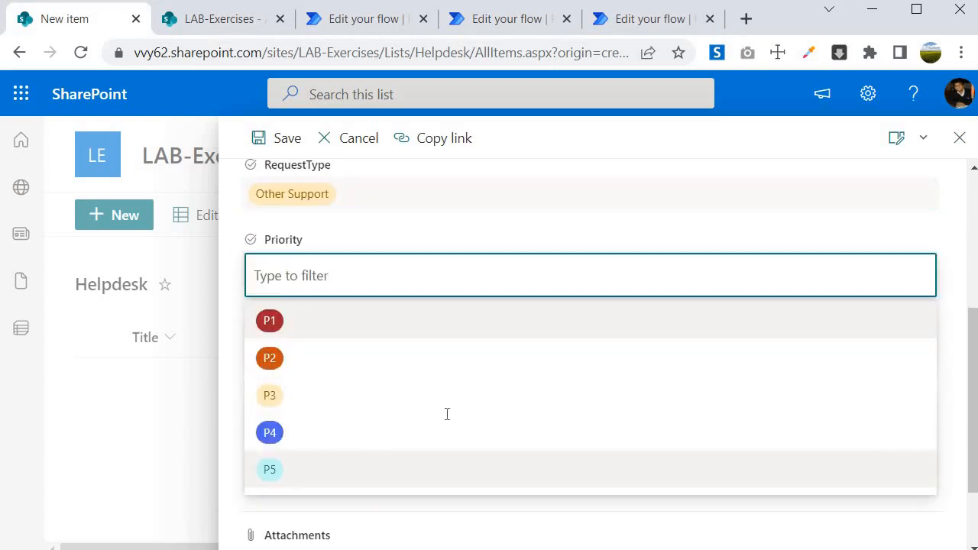
pyautogui.click(427, 469)
pyautogui.click(351, 350)
pyautogui.click(287, 149)
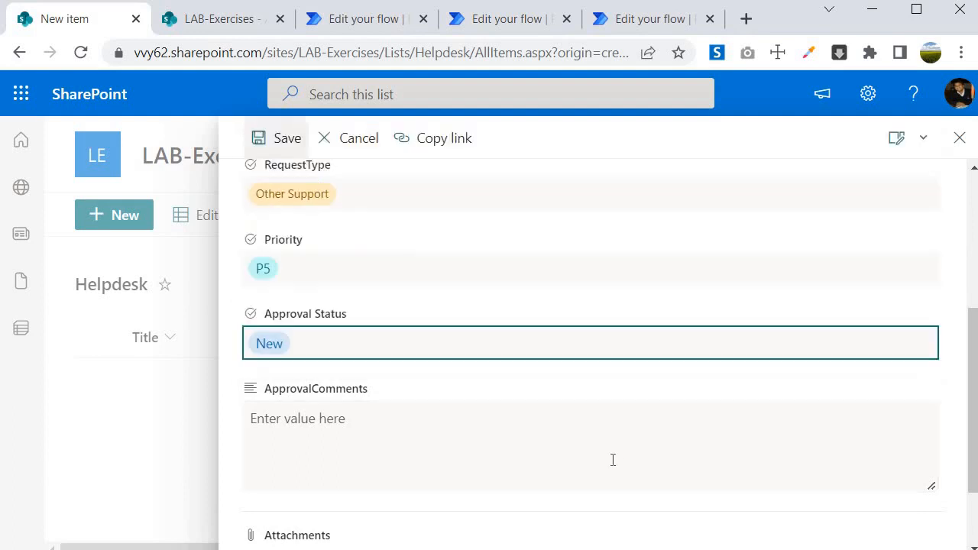
pyautogui.scroll(-2, 593, 465)
pyautogui.click(280, 517)
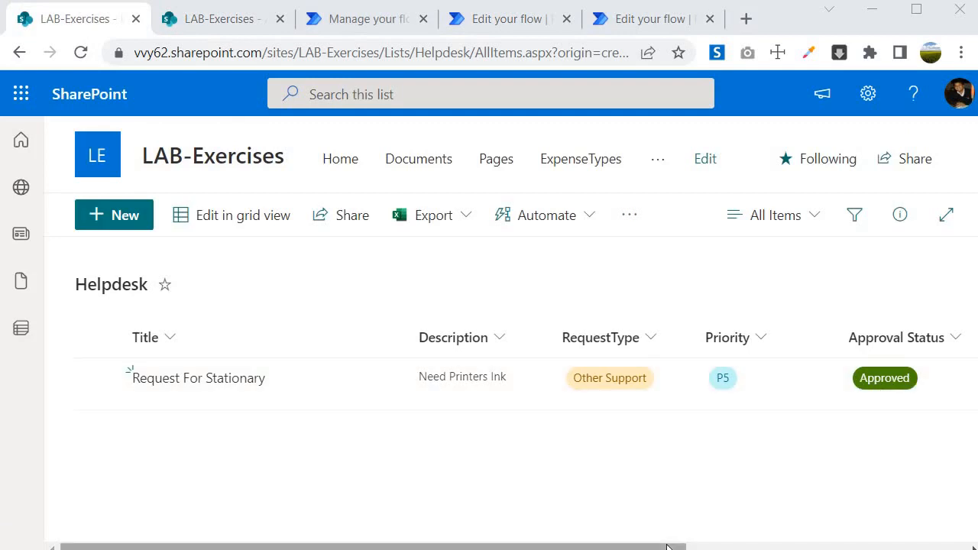
# Step: Check the stationary request's approval status and comments in Helpdesk, and compare them with the ApprovalConfig list
pyautogui.hscroll(3, 833, 382)
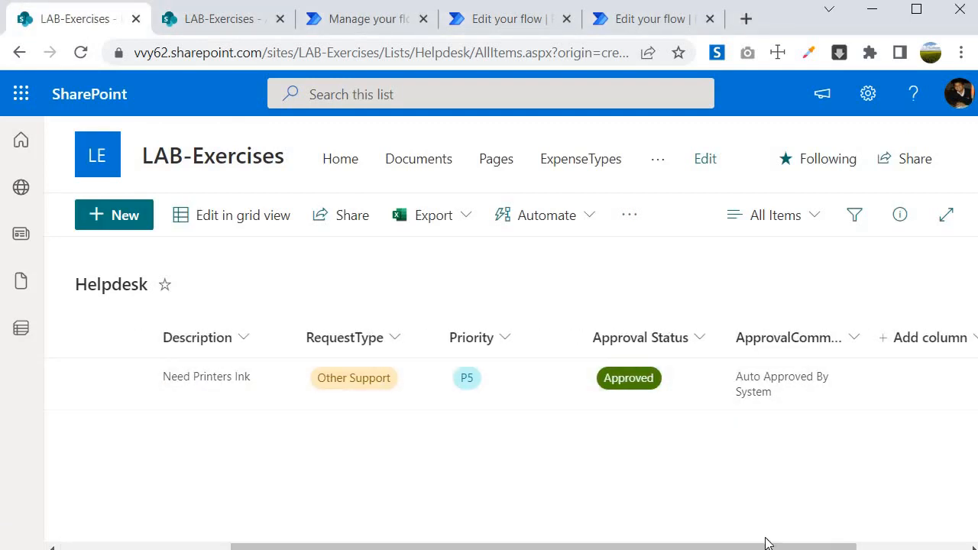
pyautogui.moveTo(760, 547); pyautogui.dragTo(590, 547)
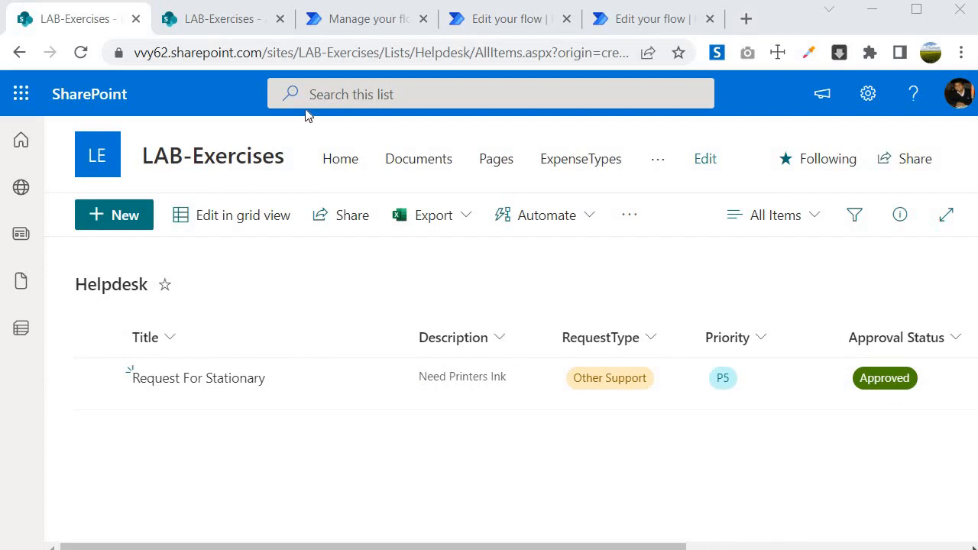
pyautogui.hotkey('ctrl', 'Tab')
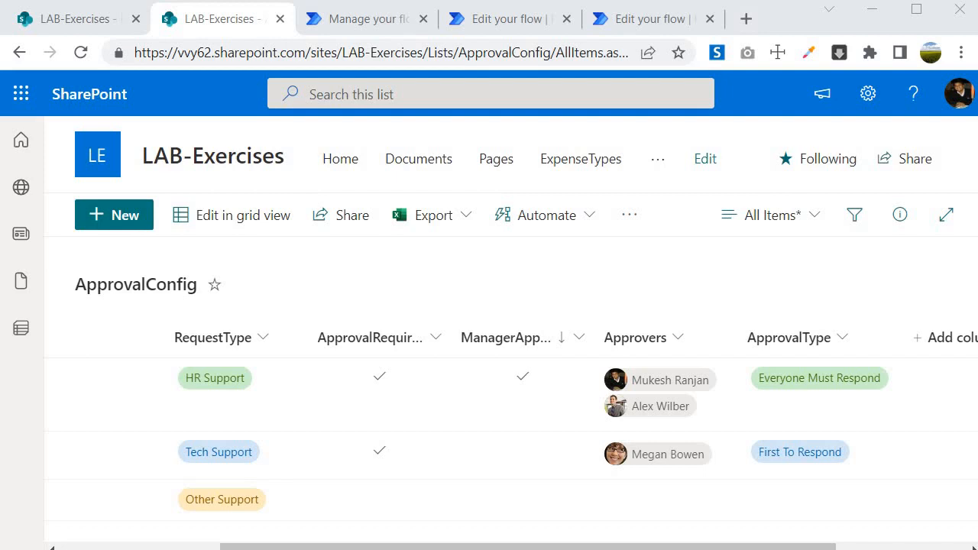
pyautogui.click(83, 20)
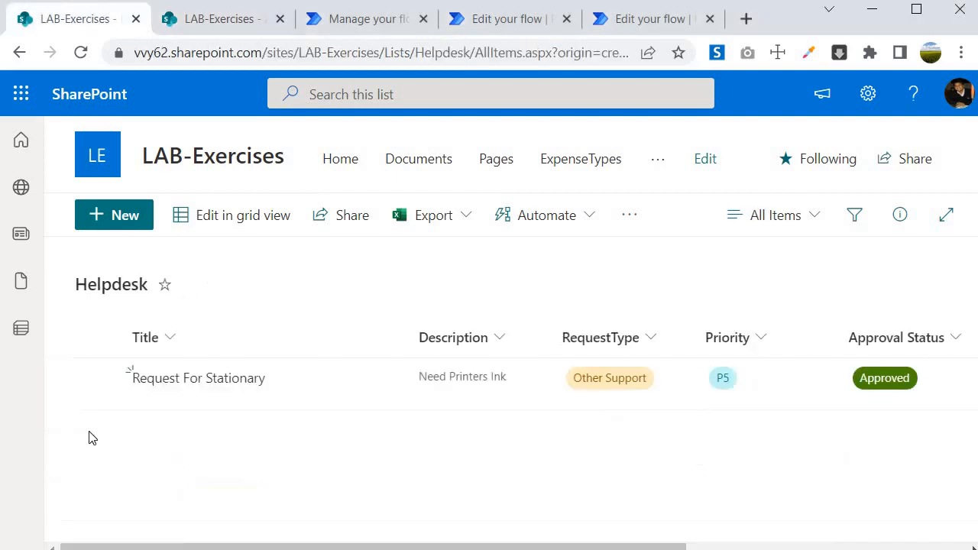
# Step: Start another Helpdesk item titled Request of new o365 License and reuse the title text as its description
pyautogui.click(114, 214)
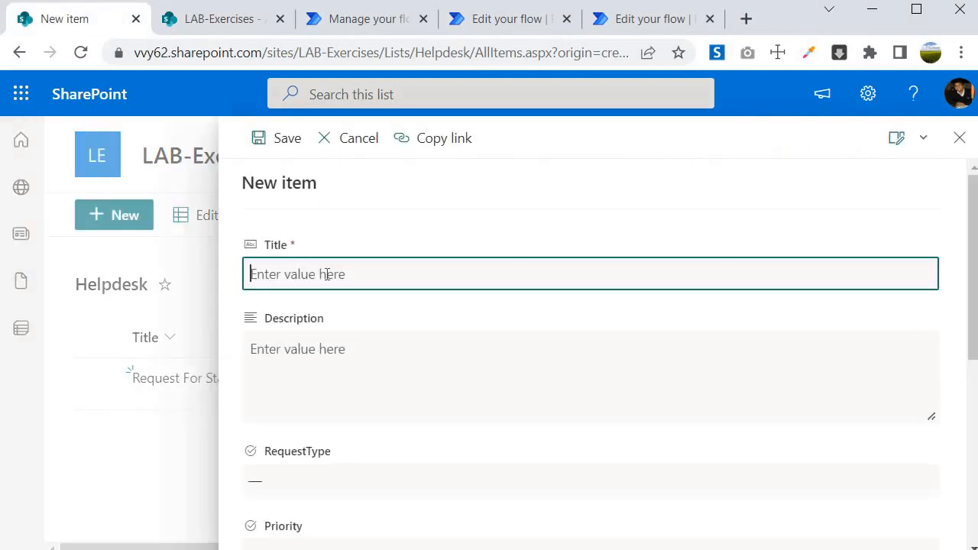
pyautogui.write('Reques')
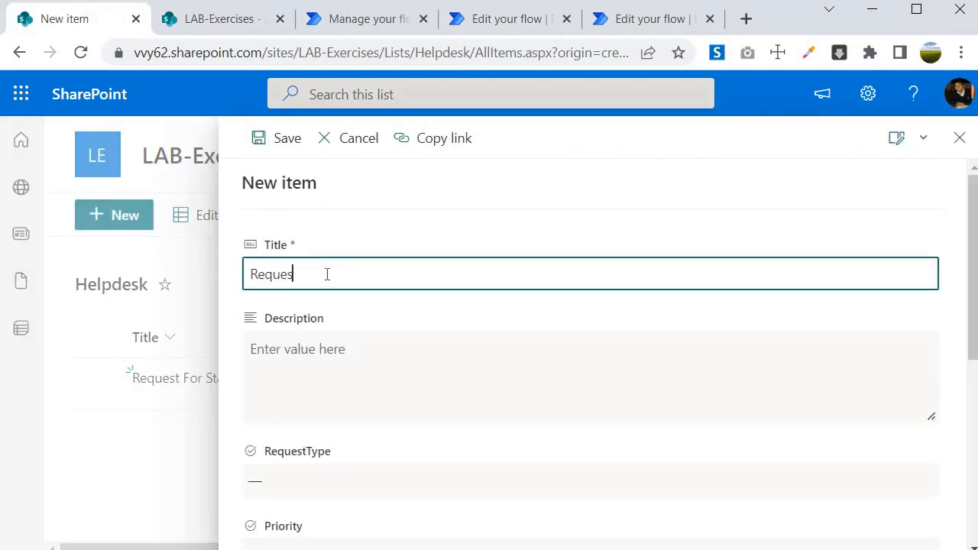
pyautogui.write('t of new o')
pyautogui.write('365 License')
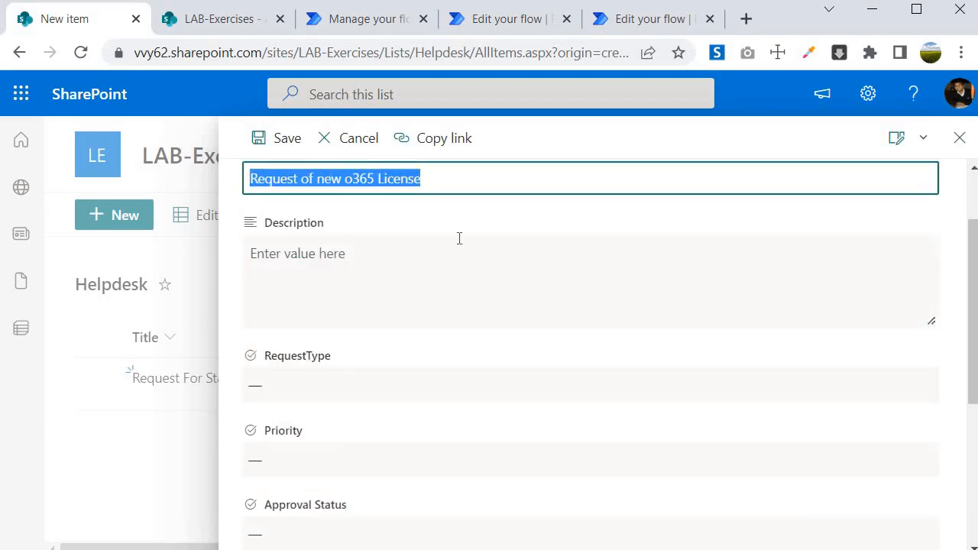
pyautogui.click(444, 251)
pyautogui.hotkey('ctrl', 'v')
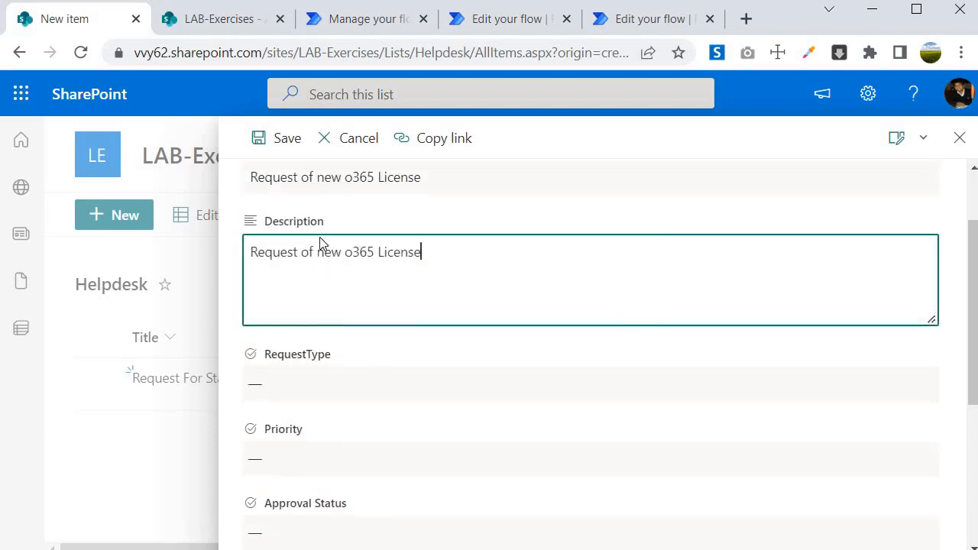
# Step: Set RequestType to Tech Support, Priority to P3 and Approval Status to New, and save the license request
pyautogui.scroll(-3, 328, 229)
pyautogui.click(334, 200)
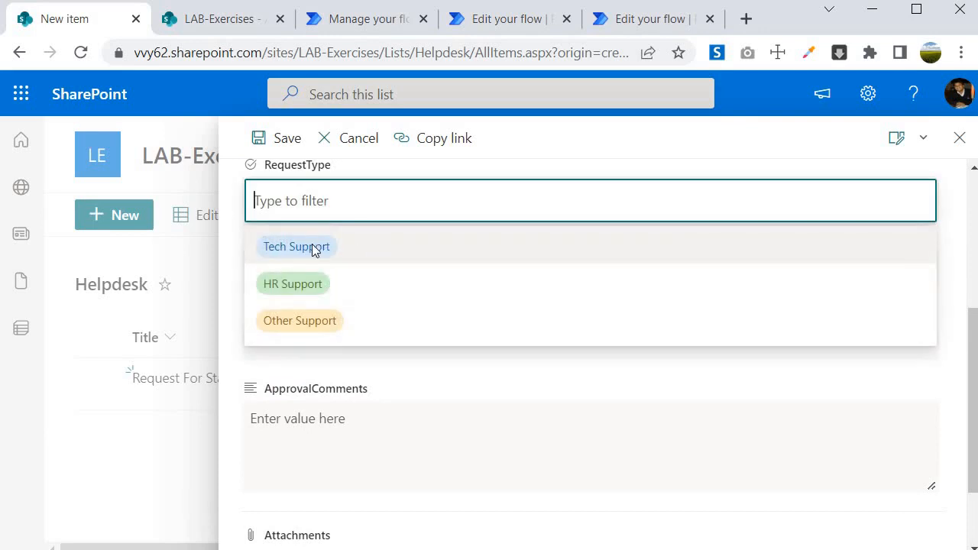
pyautogui.click(318, 244)
pyautogui.click(281, 267)
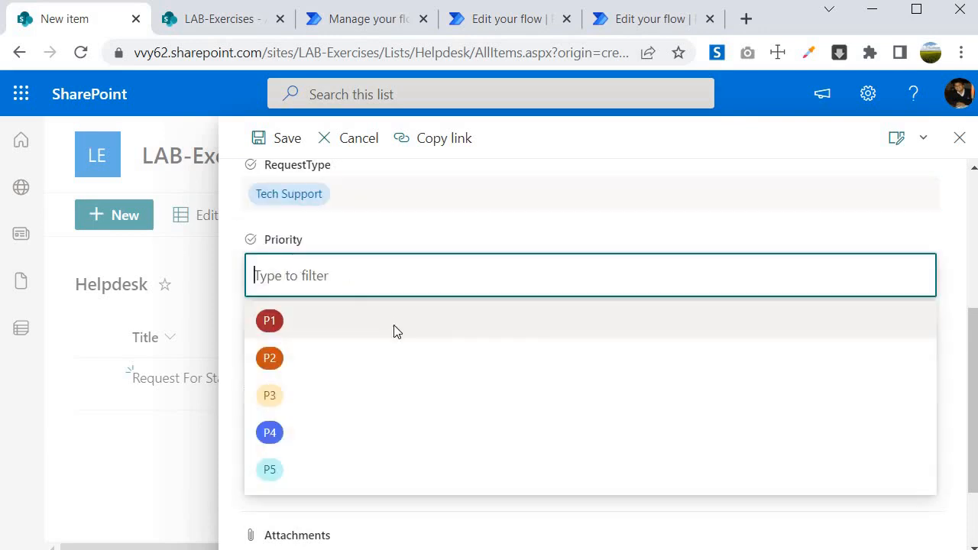
pyautogui.click(299, 382)
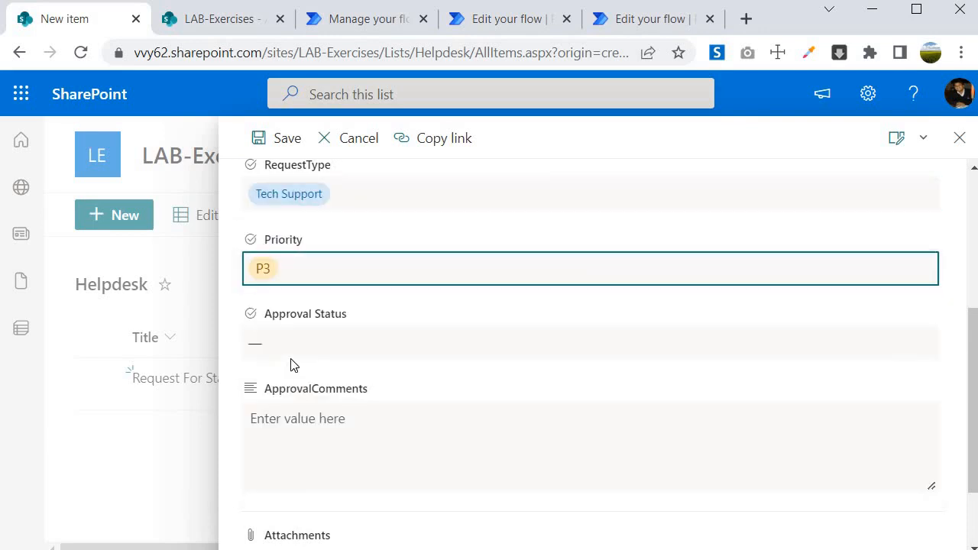
pyautogui.click(297, 343)
pyautogui.click(283, 150)
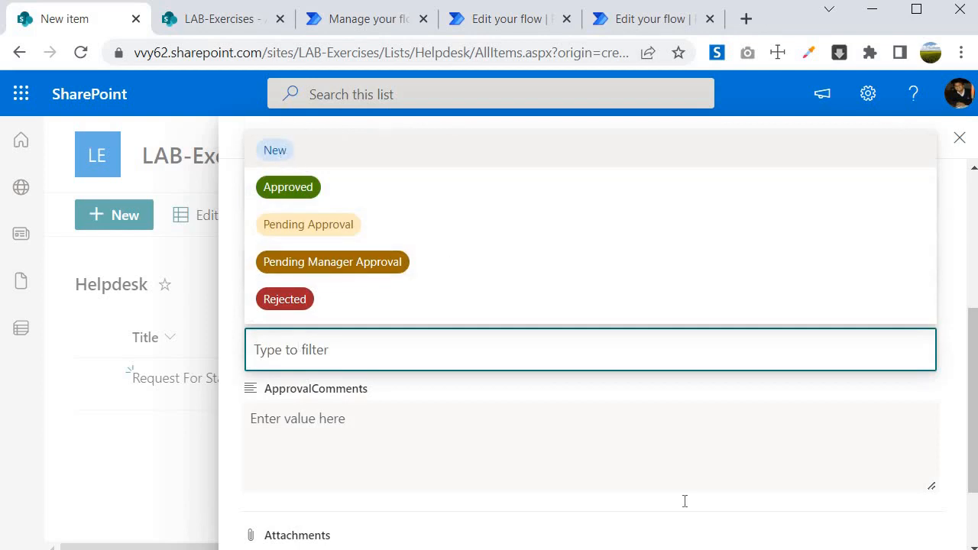
pyautogui.click(277, 525)
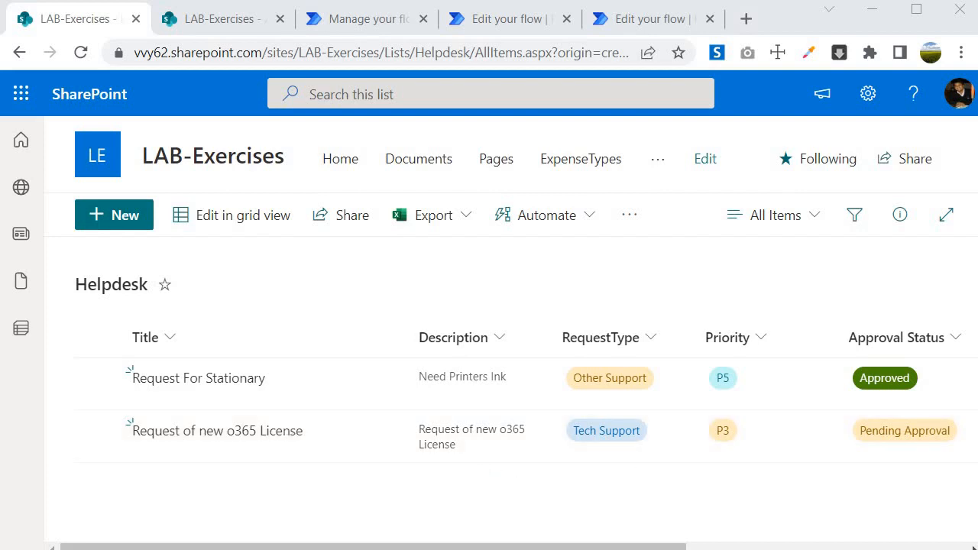
# Step: Switch to the approver's Outlook mailbox and open the Tech SupportApproval message in its own window
pyautogui.hotkey('alt', 'Tab')
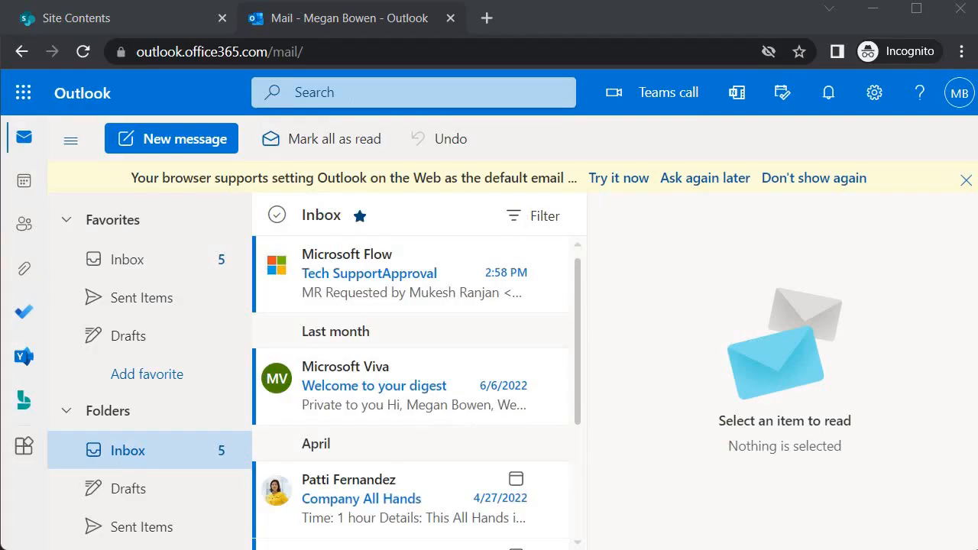
pyautogui.click(321, 301)
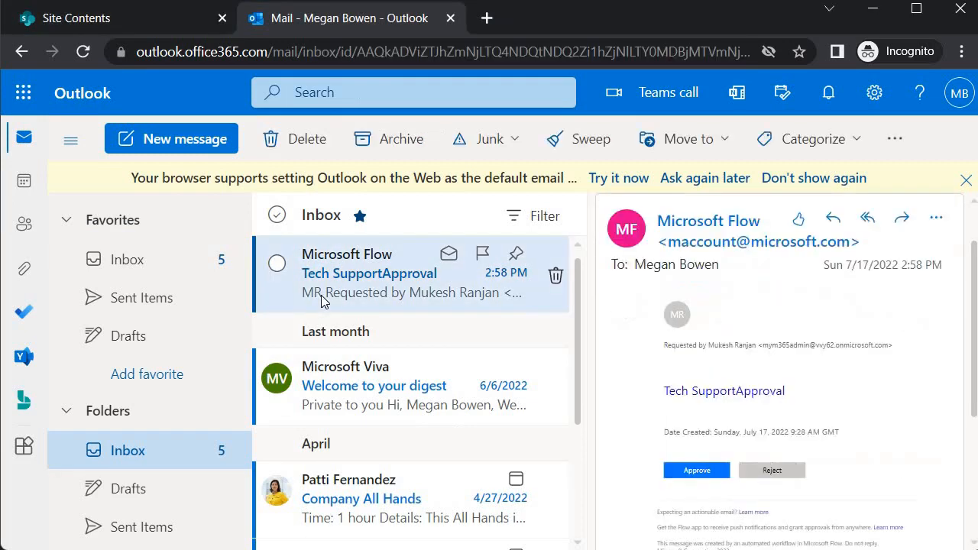
pyautogui.doubleClick(404, 285)
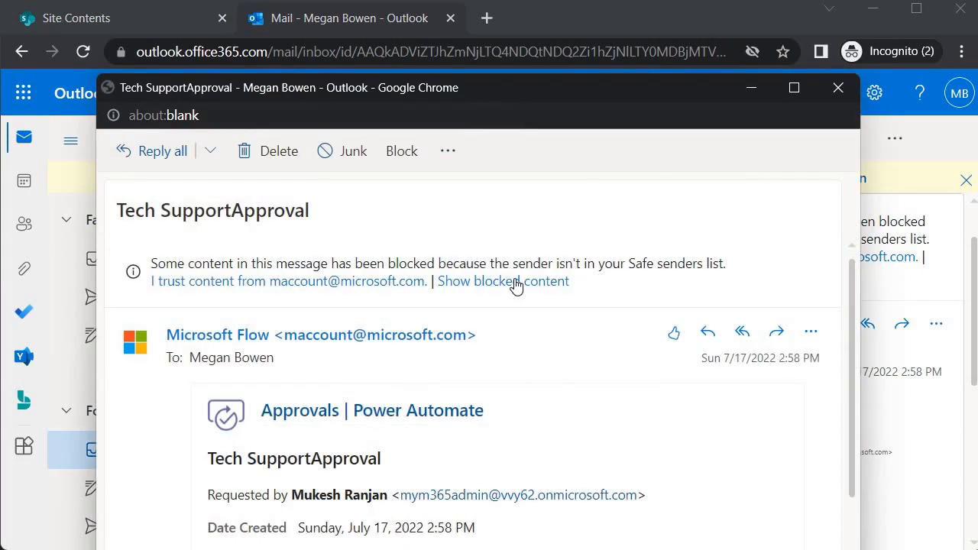
pyautogui.scroll(-3, 504, 309)
pyautogui.scroll(2, 316, 472)
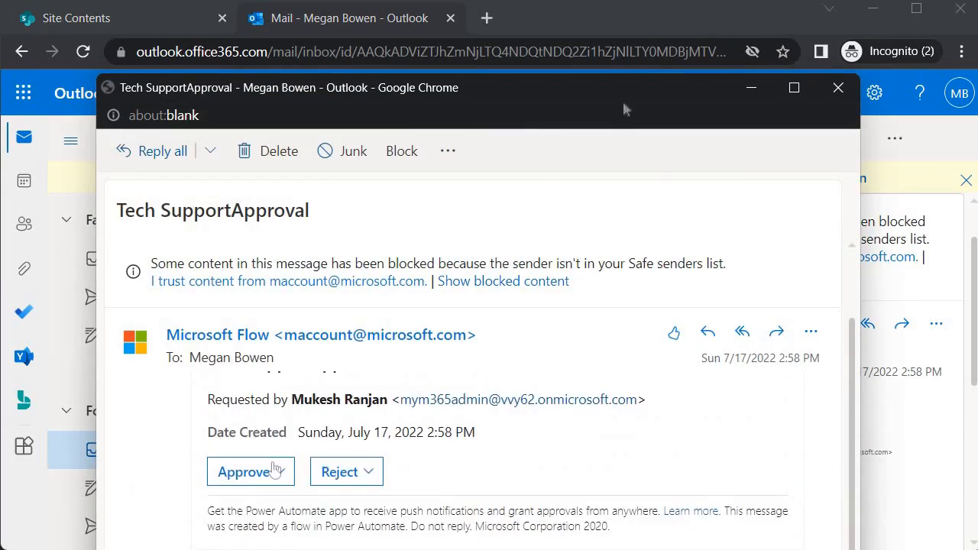
# Step: Approve the Tech Support request from the message with the comment Approved and submit the response
pyautogui.click(272, 469)
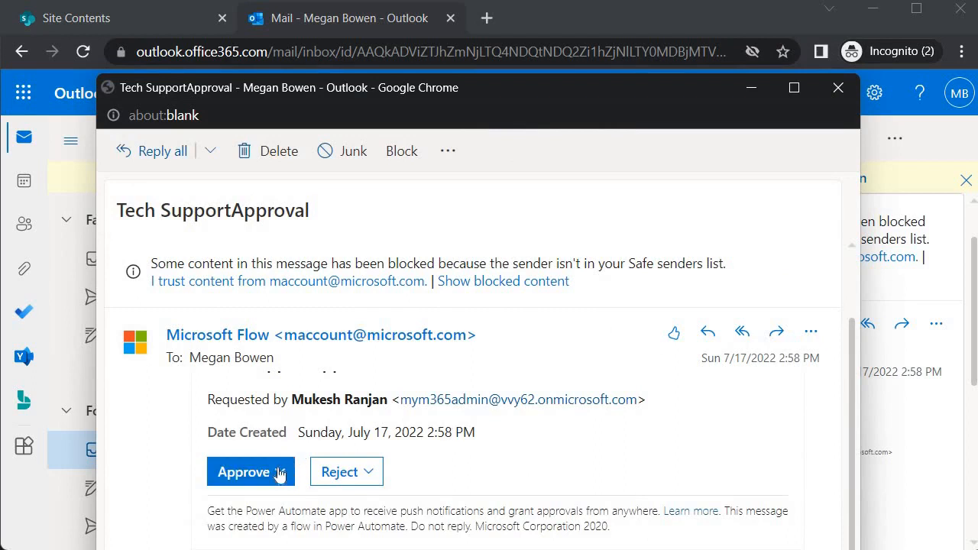
pyautogui.click(279, 475)
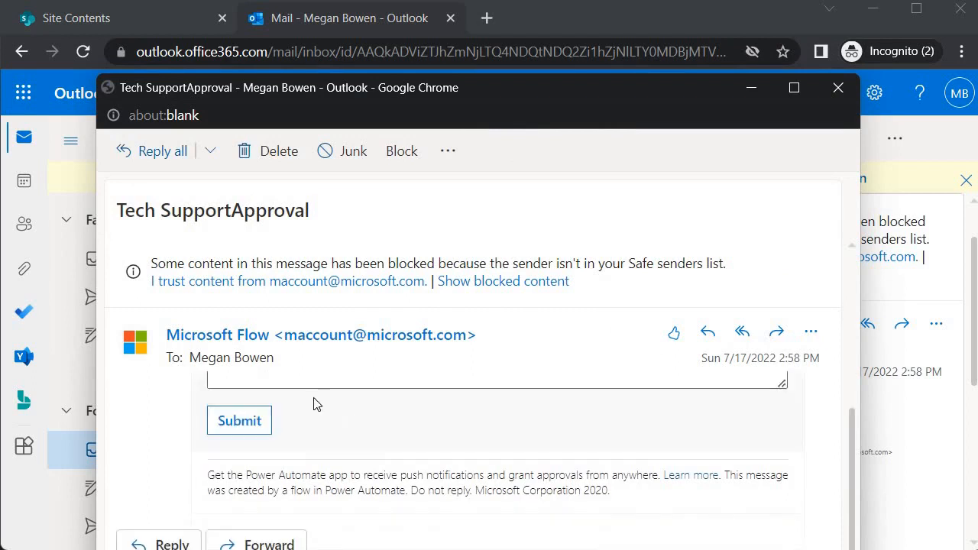
pyautogui.scroll(2, 417, 422)
pyautogui.scroll(-1, 418, 424)
pyautogui.click(302, 443)
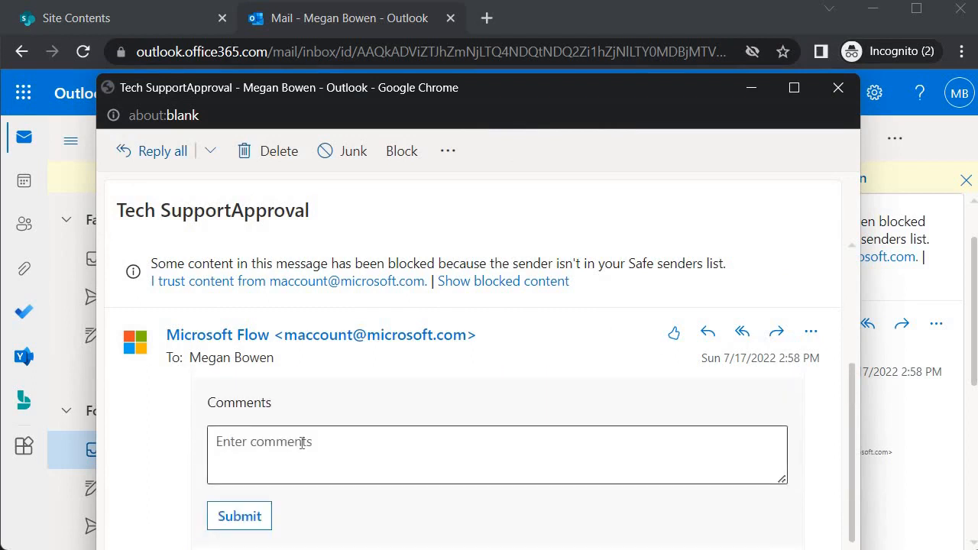
pyautogui.write('Approve')
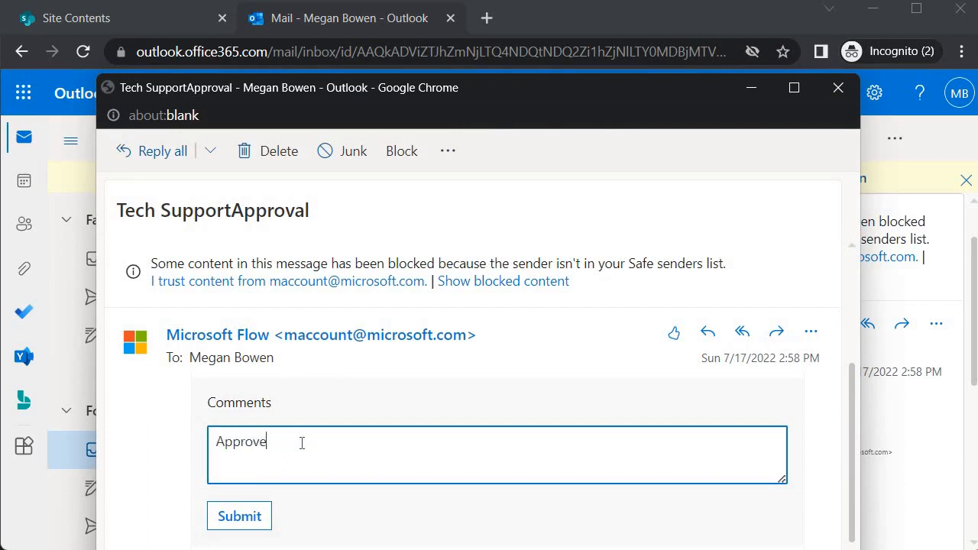
pyautogui.write('d')
pyautogui.click(234, 523)
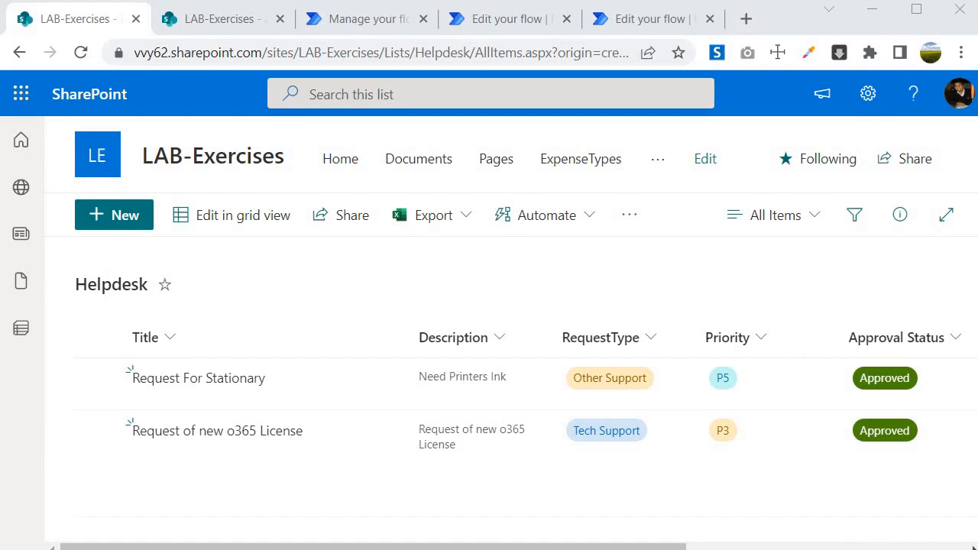
# Step: Check the Tech Support approver in ApprovalConfig and the account signed in to SharePoint in the incognito browser
pyautogui.hotkey('ctrl', 'Tab')
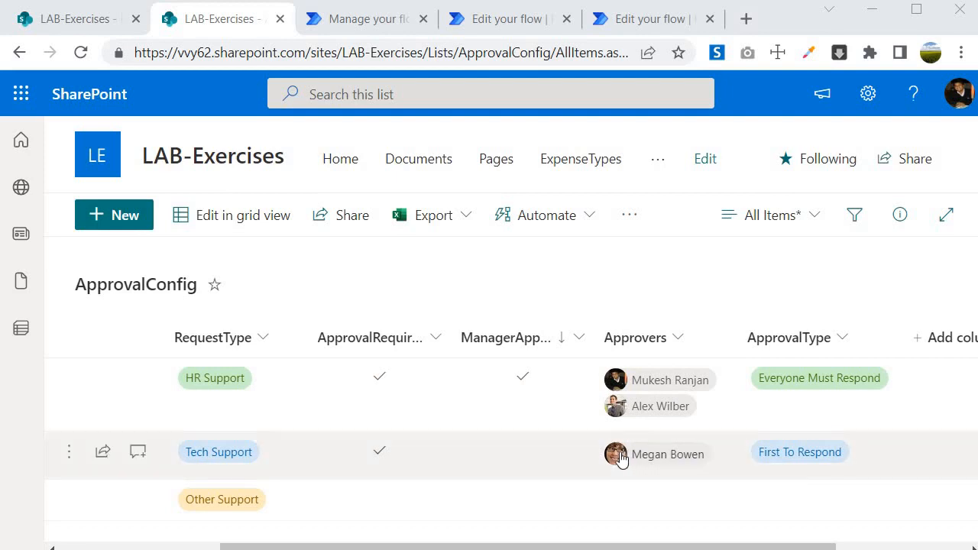
pyautogui.moveTo(617, 457)
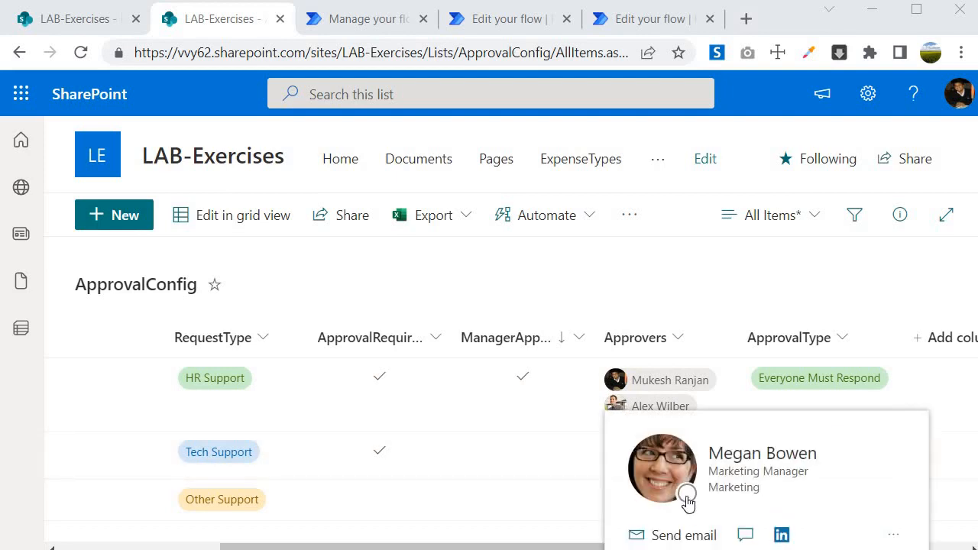
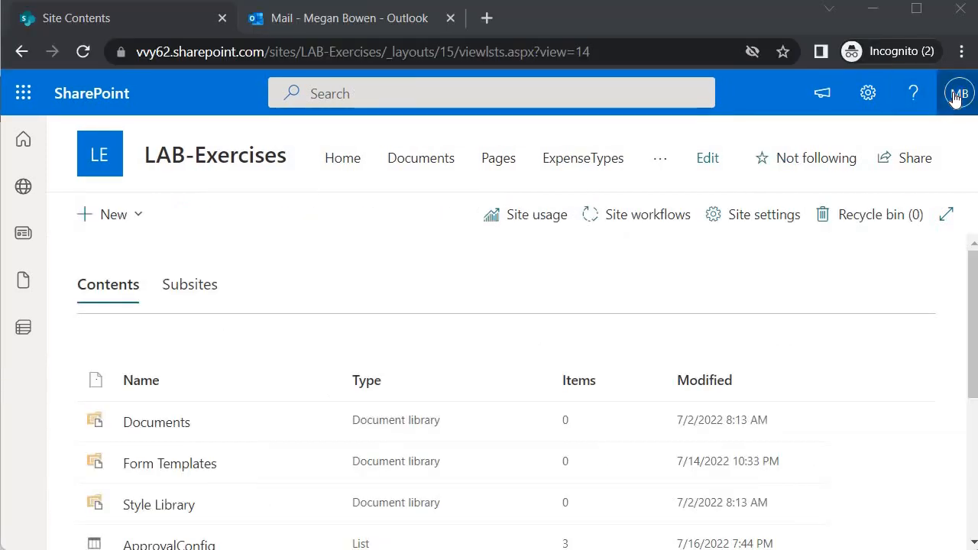
pyautogui.click(959, 92)
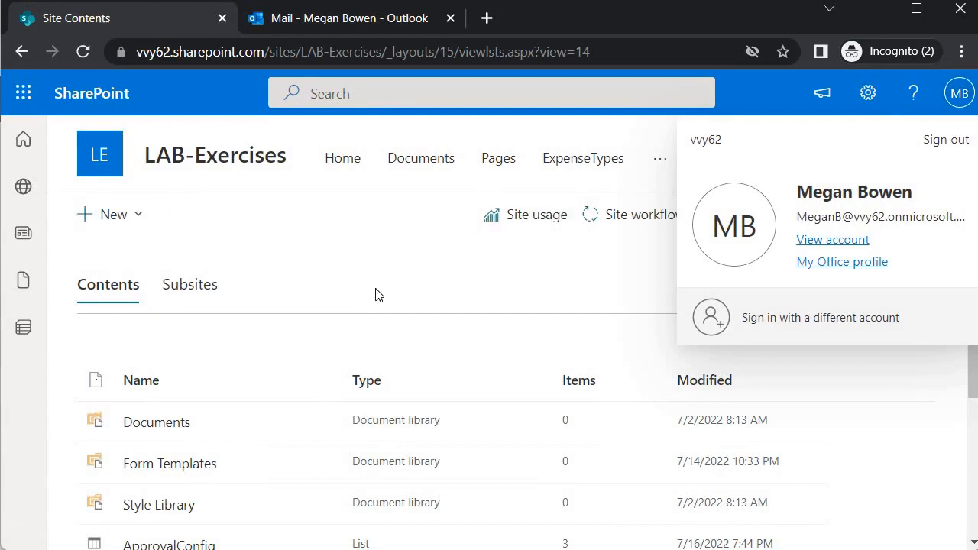
pyautogui.click(206, 343)
# Step: Open the Helpdesk list from the site contents and start an item titled HR Letter Request, reusing the title as its description
pyautogui.scroll(-3, 103, 448)
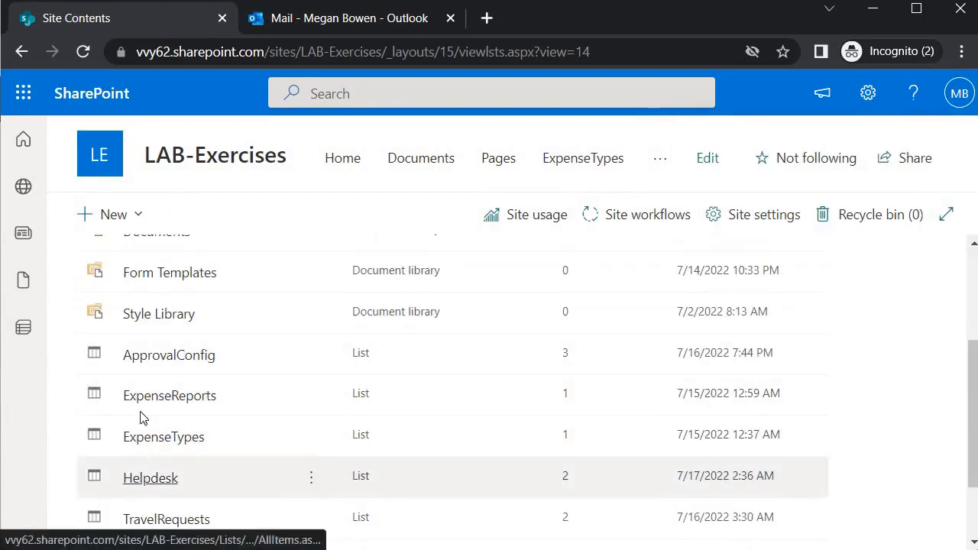
pyautogui.click(151, 478)
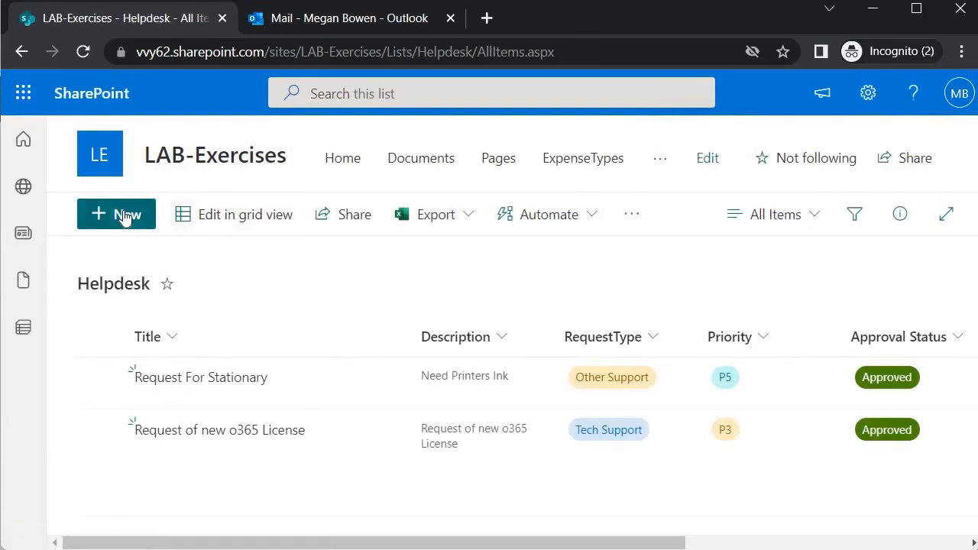
pyautogui.click(125, 217)
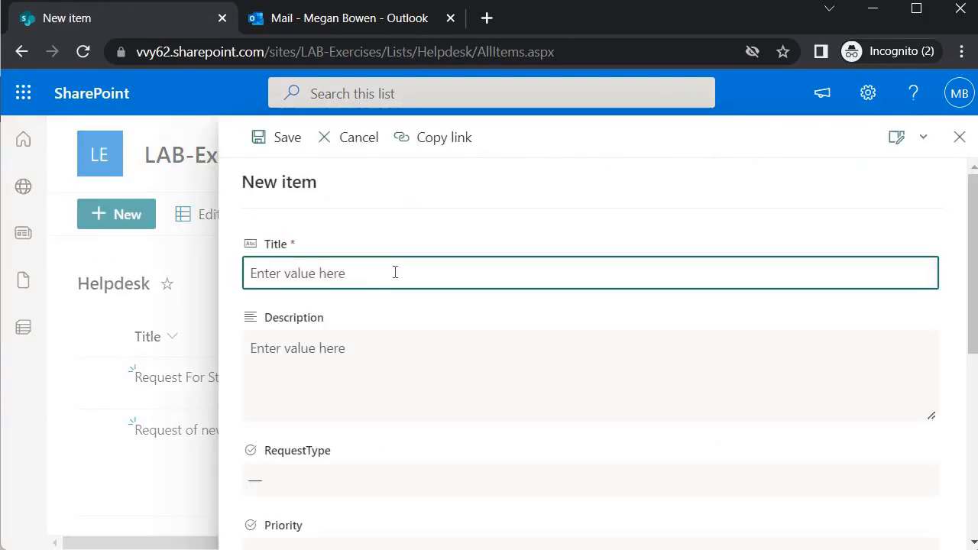
pyautogui.write('HR ')
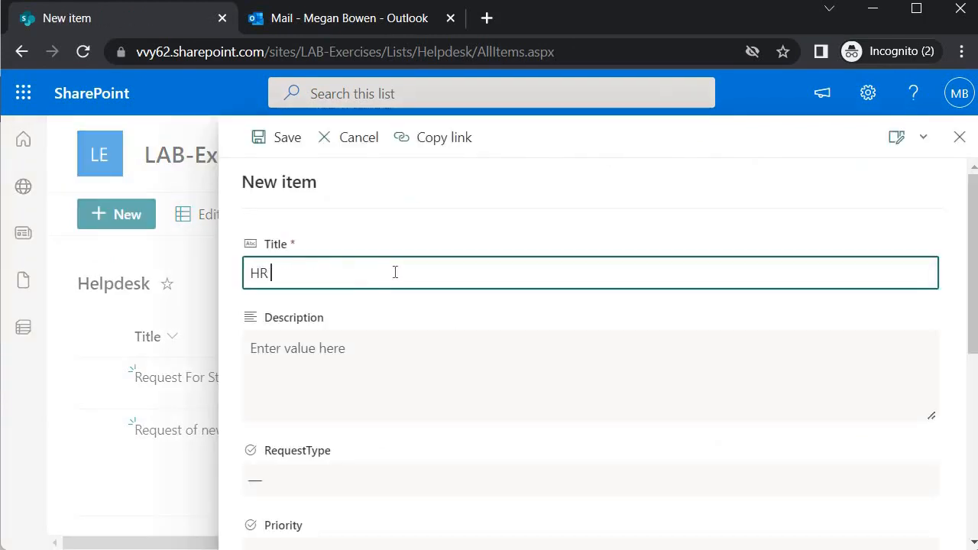
pyautogui.write('Letter Request')
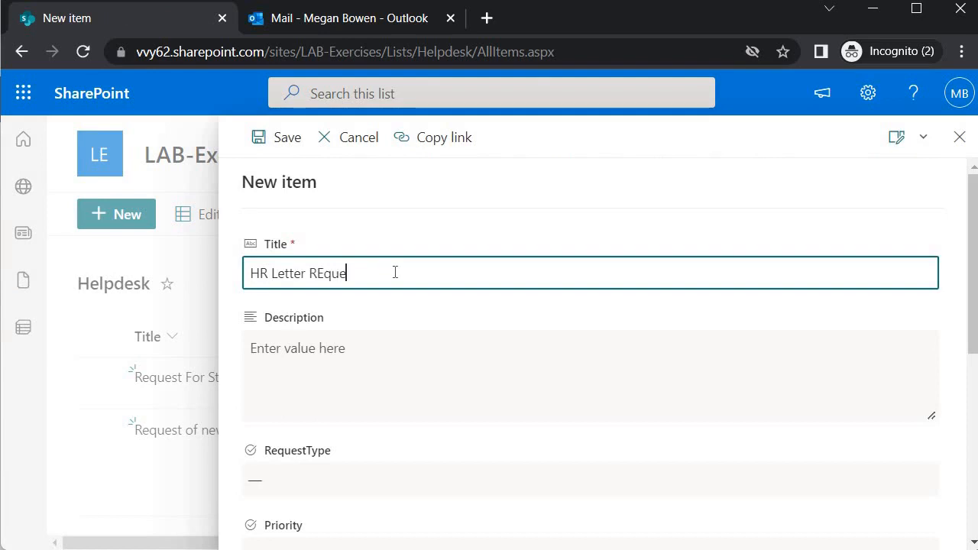
pyautogui.hotkey('ctrl', 'a')
pyautogui.hotkey('ctrl', 'c')
pyautogui.click(317, 364)
pyautogui.hotkey('ctrl', 'v')
pyautogui.scroll(-2, 359, 299)
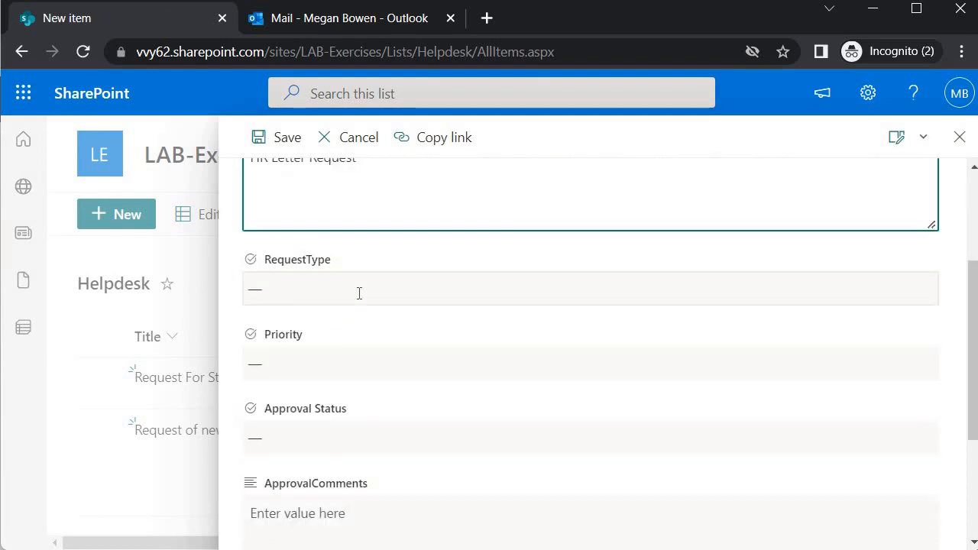
# Step: Set RequestType to HR Support and Approval Status to New, leave Priority empty, and save the HR letter request
pyautogui.click(359, 292)
pyautogui.click(321, 363)
pyautogui.click(360, 435)
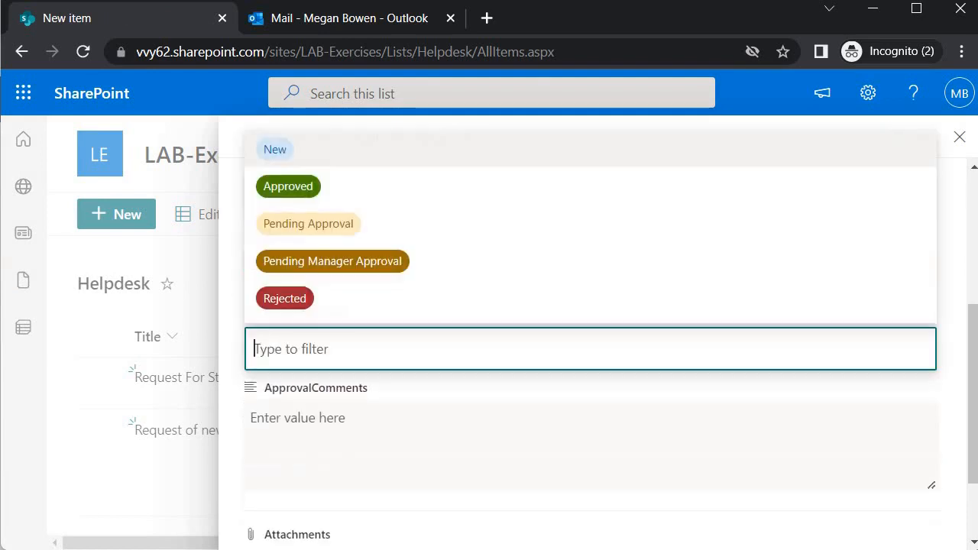
pyautogui.click(284, 155)
pyautogui.scroll(-3, 366, 404)
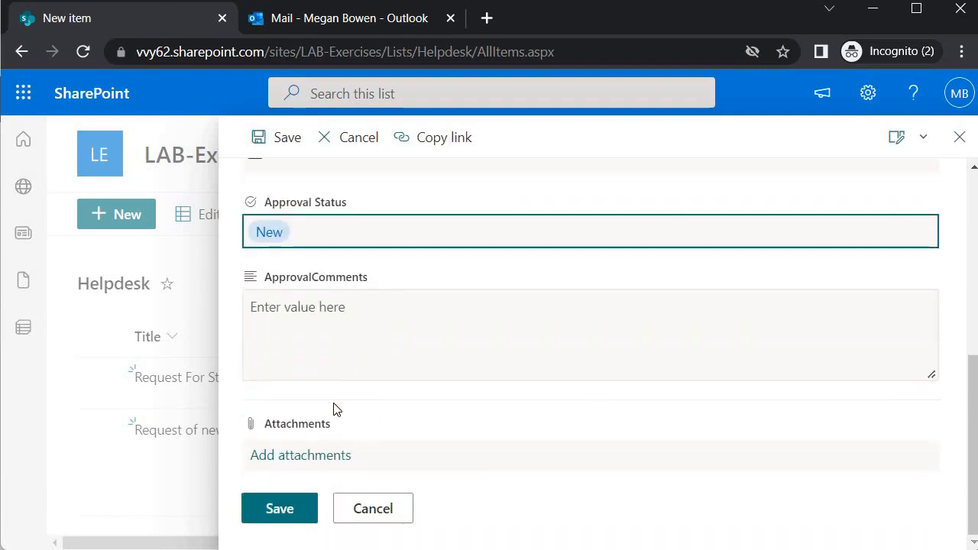
pyautogui.click(279, 507)
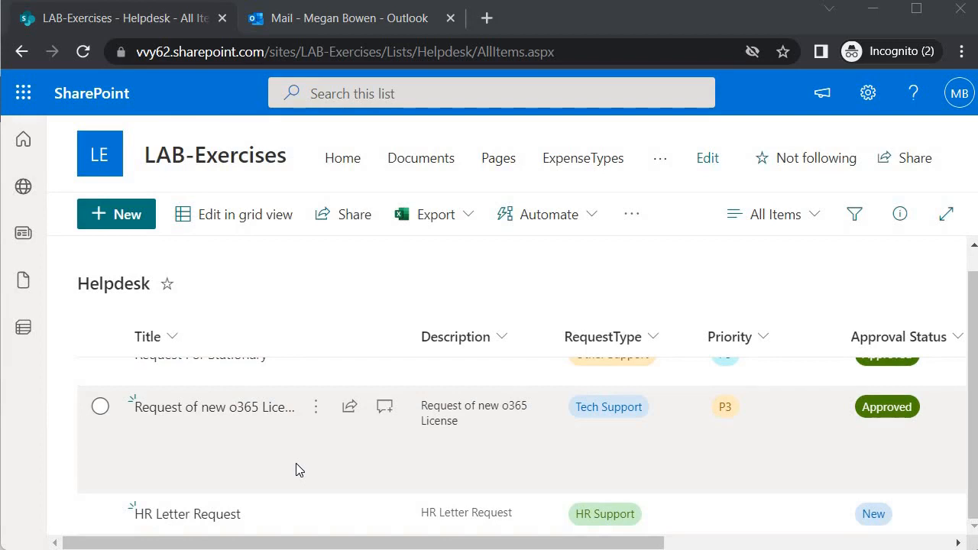
# Step: Switch to the manager's Outlook mailbox, check the signed-in account, and open the HR Support Approval message in its own window
pyautogui.click(86, 547)
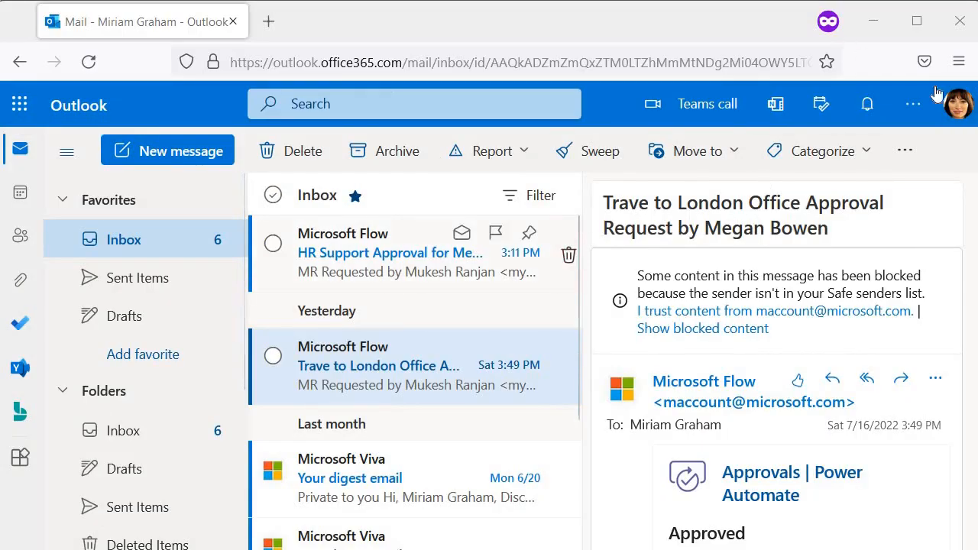
pyautogui.click(951, 107)
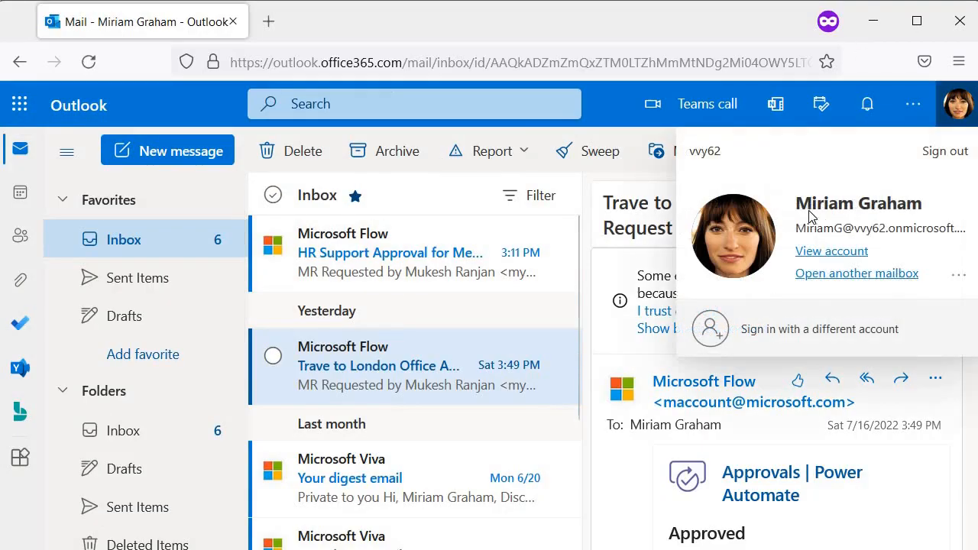
pyautogui.click(563, 190)
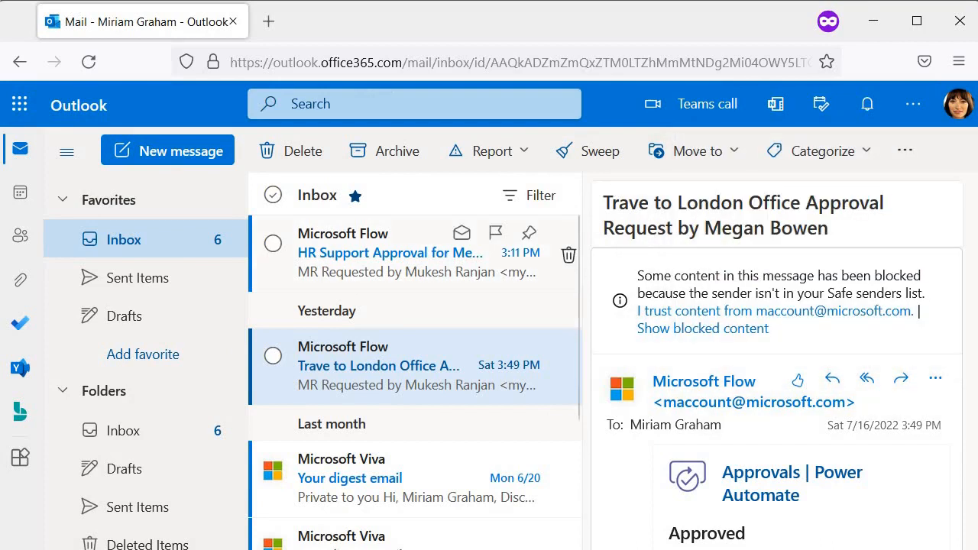
pyautogui.click(340, 254)
pyautogui.doubleClick(340, 253)
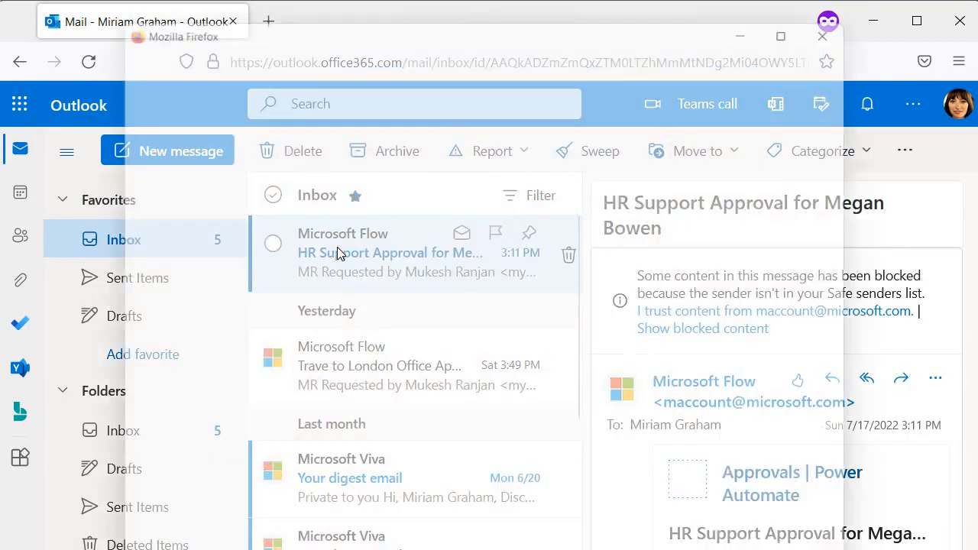
pyautogui.scroll(-3, 382, 389)
pyautogui.scroll(2, 321, 419)
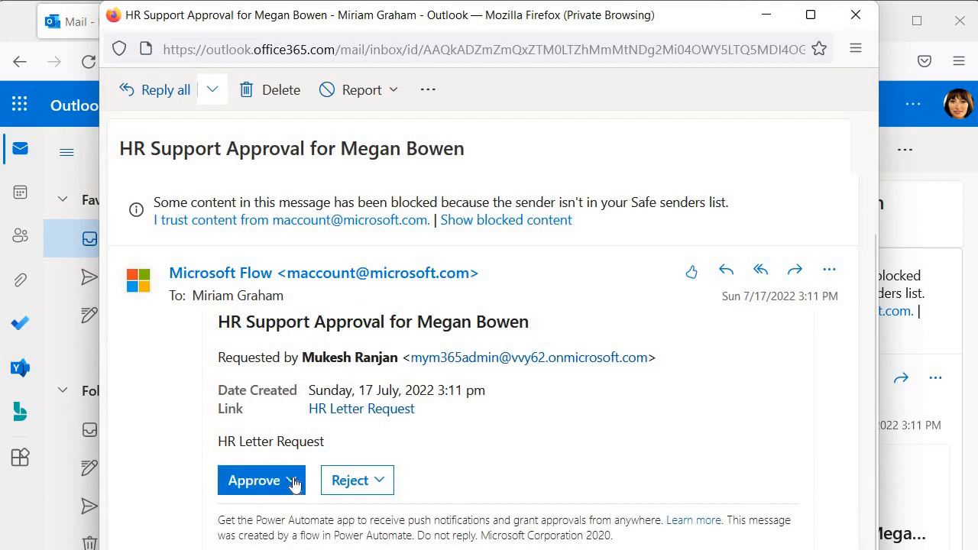
# Step: Approve the HR Support request as manager with the comment Approved and submit the response
pyautogui.click(294, 484)
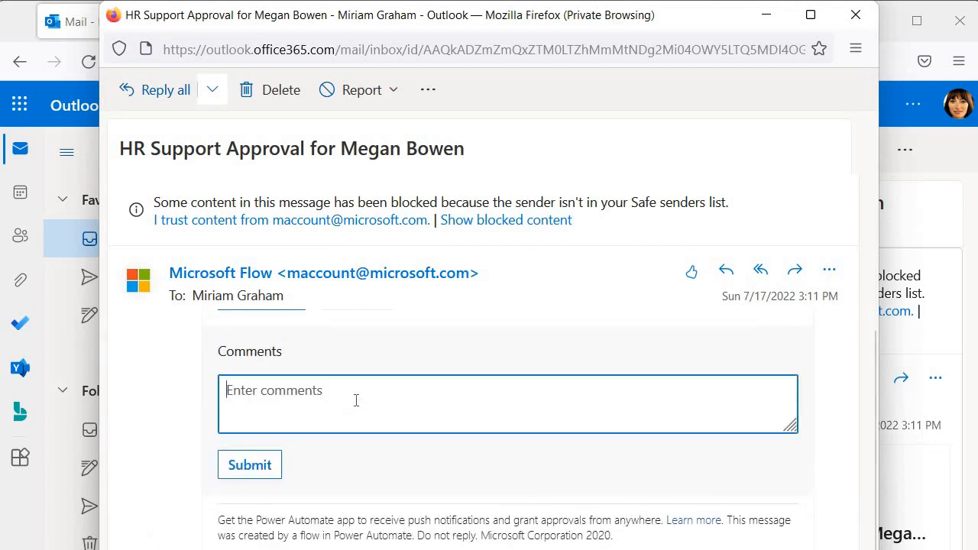
pyautogui.write('App')
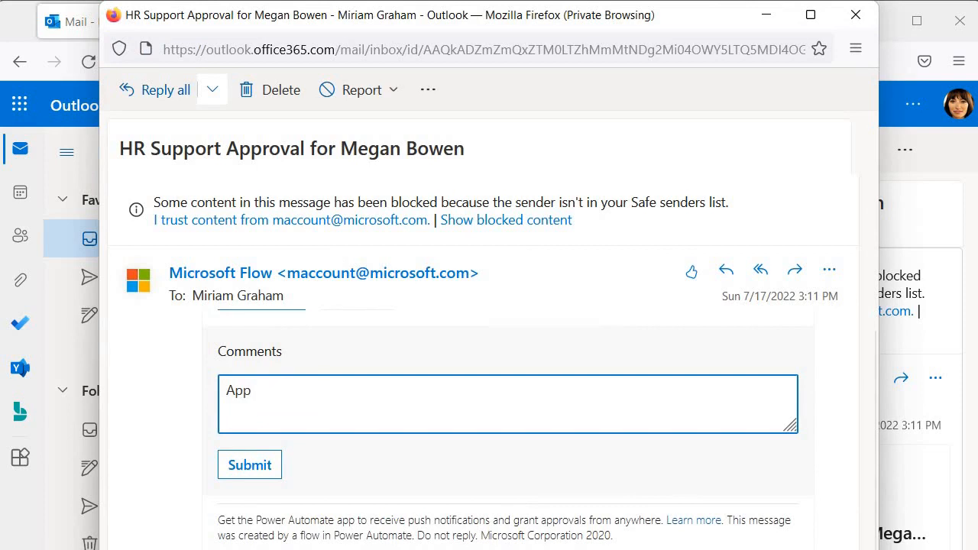
pyautogui.write('roved')
pyautogui.click(265, 464)
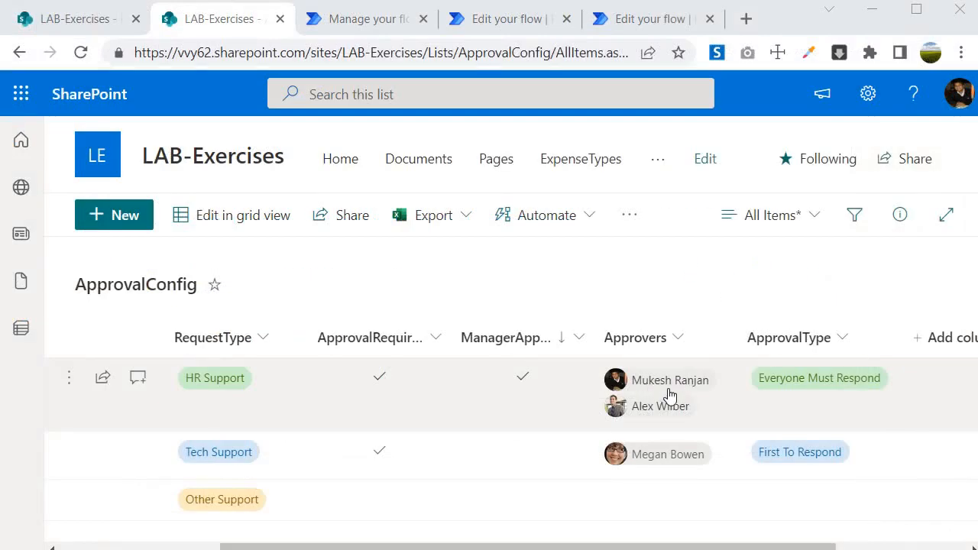
# Step: Check the HR Support approvers in ApprovalConfig, and the HR Letter Request's approval status and comments in Helpdesk
pyautogui.moveTo(659, 398)
pyautogui.moveTo(619, 416)
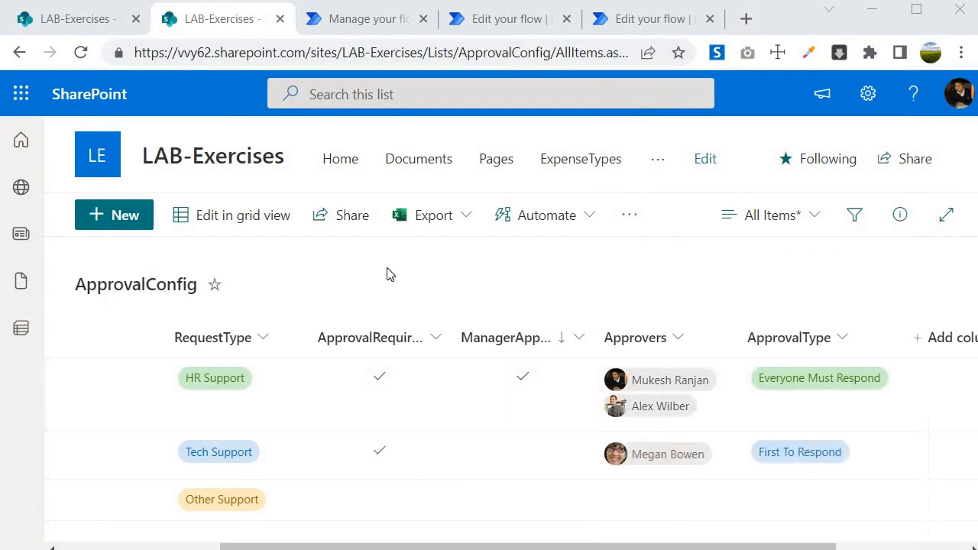
pyautogui.click(45, 26)
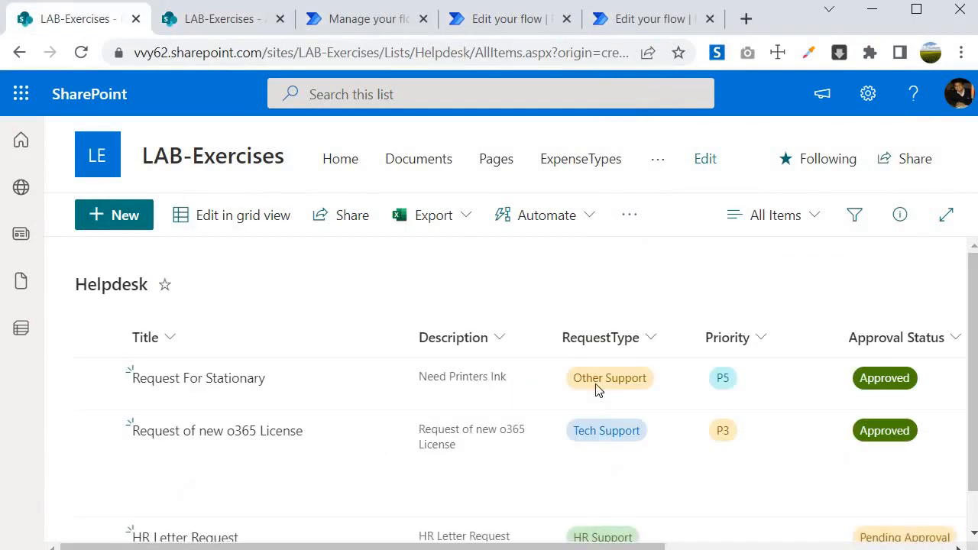
pyautogui.scroll(-1, 649, 462)
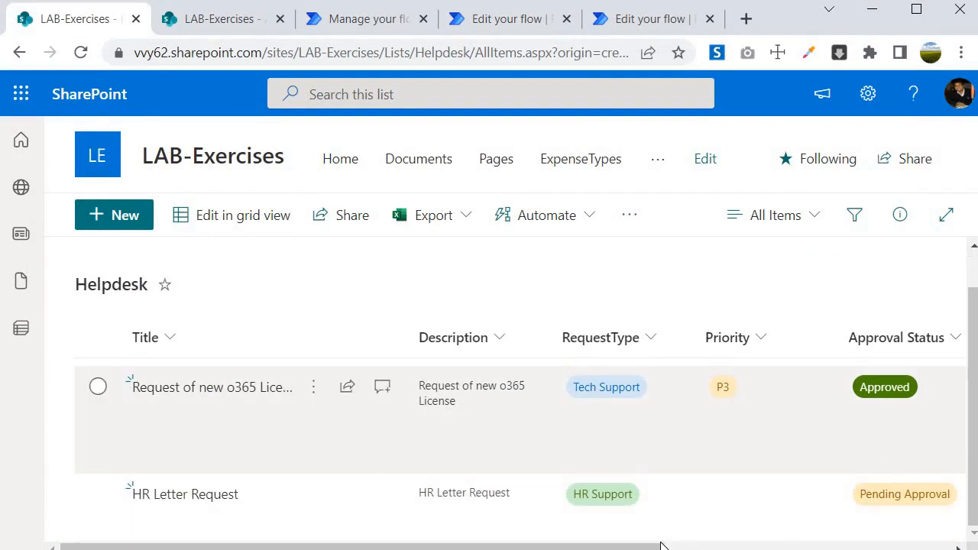
pyautogui.moveTo(662, 546); pyautogui.dragTo(816, 547)
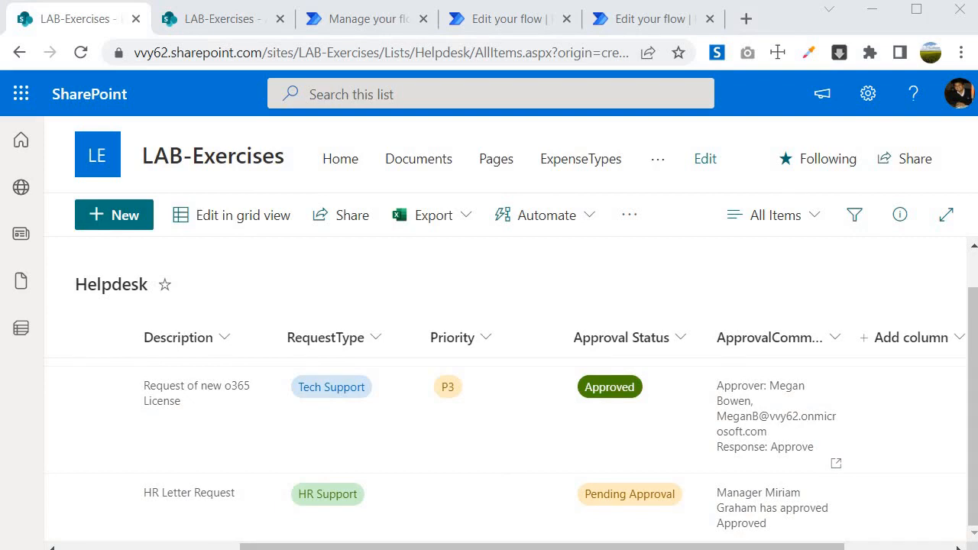
# Step: Switch to Power Automate and approve the received HR SupportApproval request with the comment Approved
pyautogui.click(346, 23)
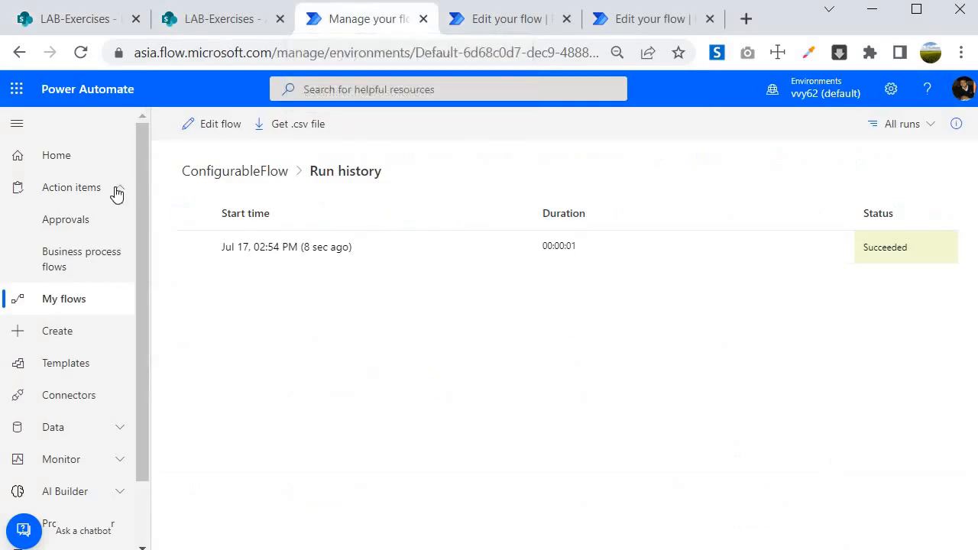
pyautogui.click(67, 221)
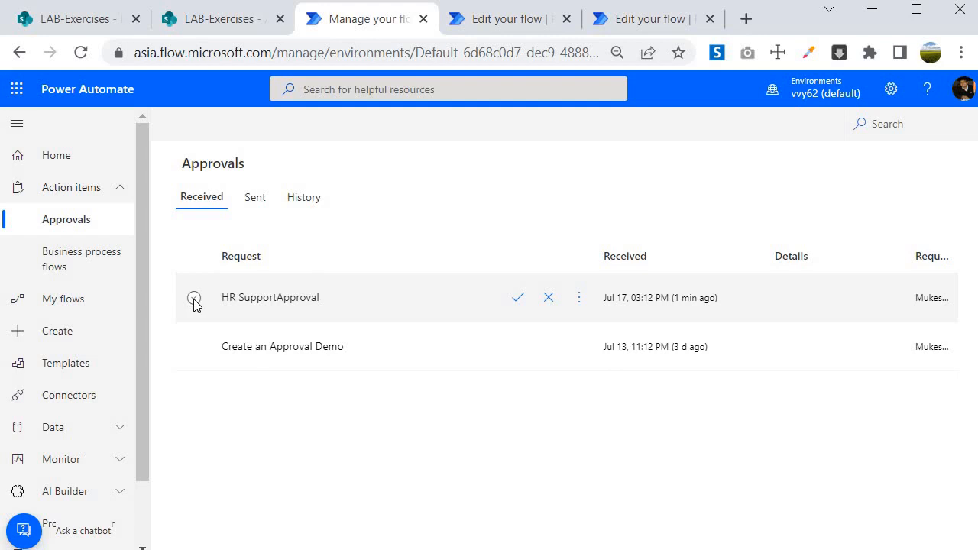
pyautogui.click(428, 303)
pyautogui.click(518, 299)
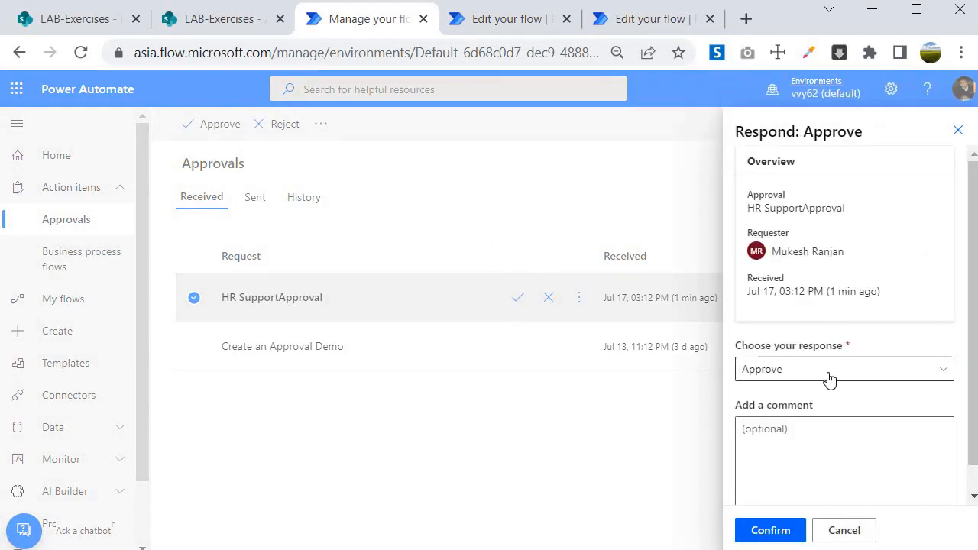
pyautogui.click(816, 379)
pyautogui.click(790, 401)
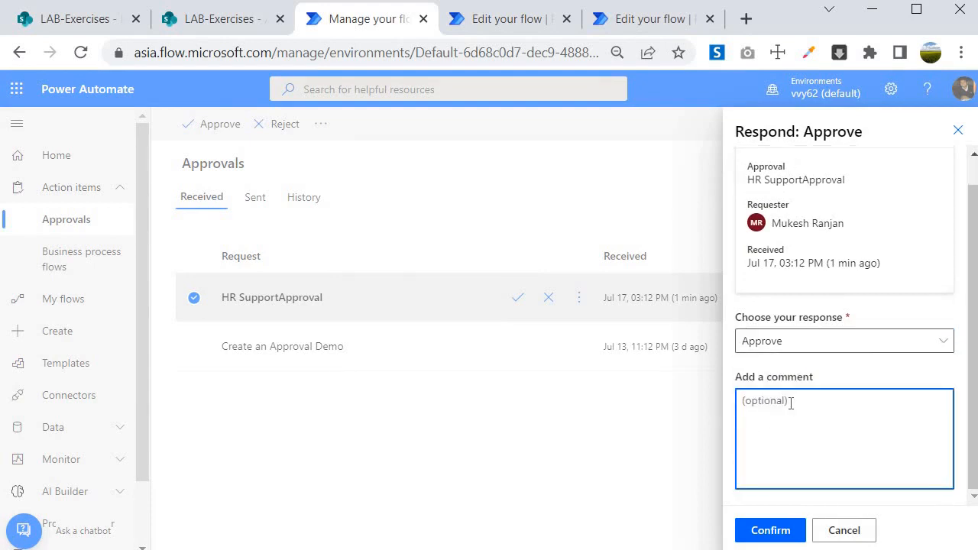
pyautogui.write('Approved')
pyautogui.click(770, 531)
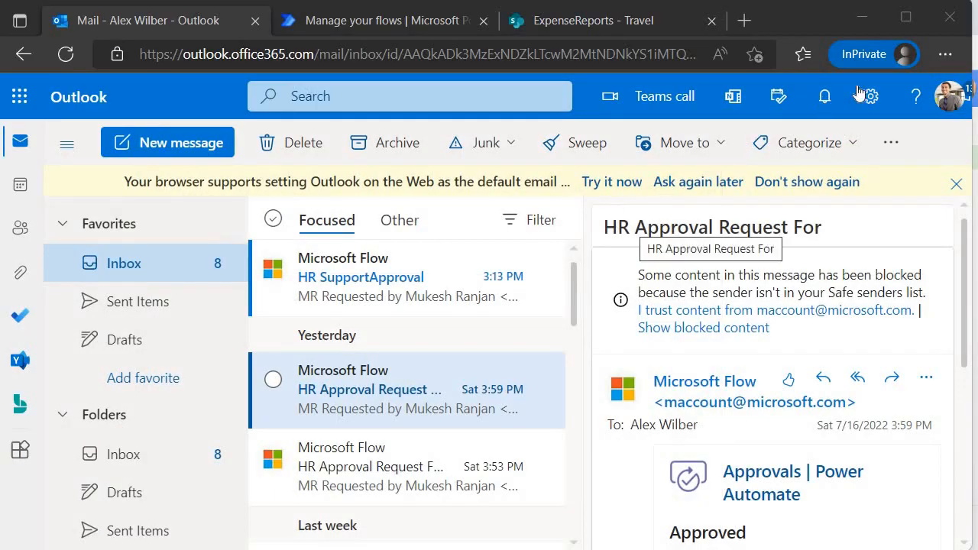
# Step: Open the HR SupportApproval message in the second approver's Outlook mailbox and examine the state of the request
pyautogui.click(353, 300)
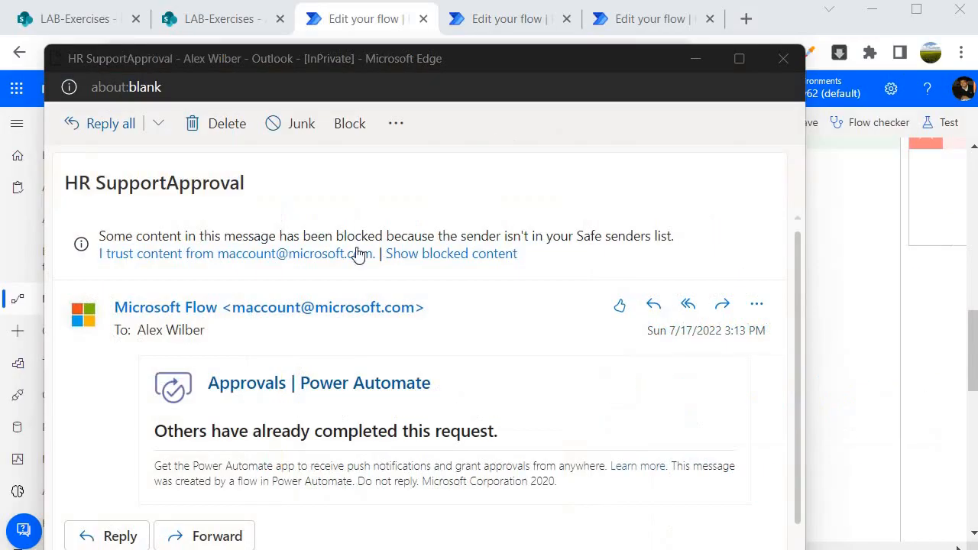
pyautogui.moveTo(496, 63); pyautogui.dragTo(496, 34)
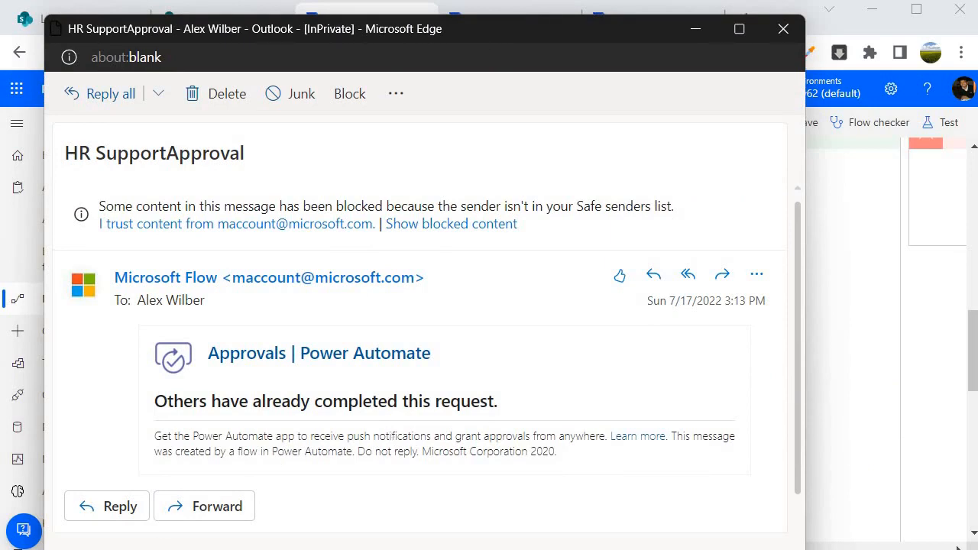
pyautogui.click(67, 549)
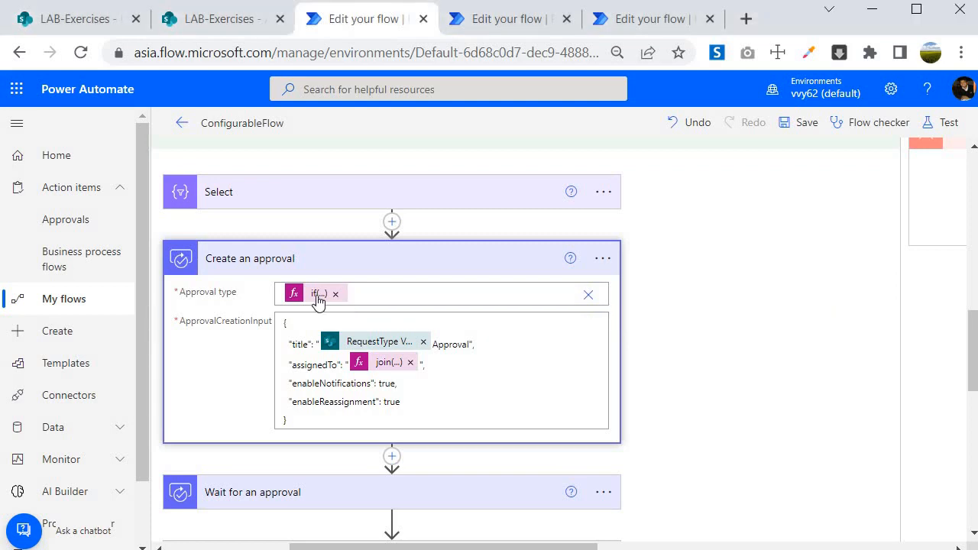
# Step: Make Create an approval's type expression compare against Everyone Must Respond, check the wording in ApprovalConfig, and save the flow
pyautogui.click(316, 294)
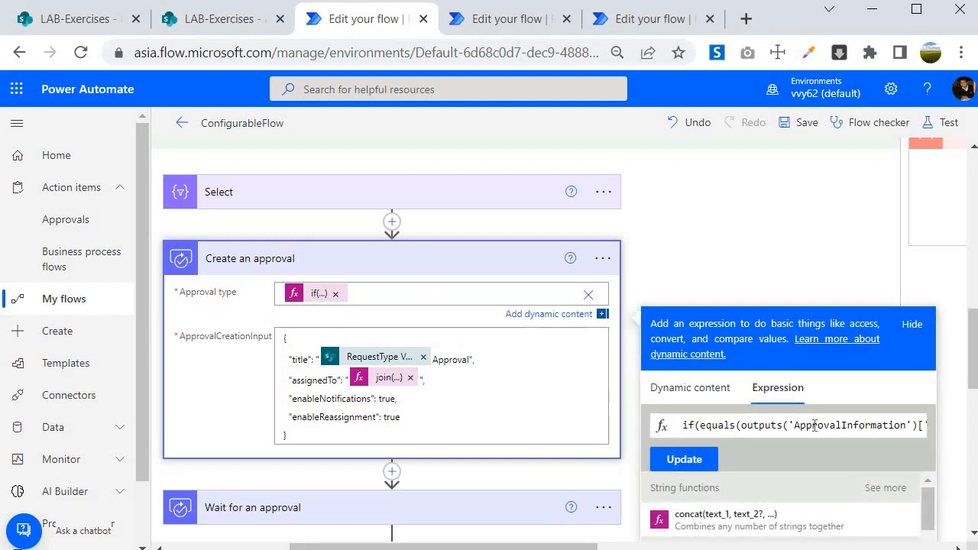
pyautogui.press('End')
pyautogui.doubleClick(722, 425)
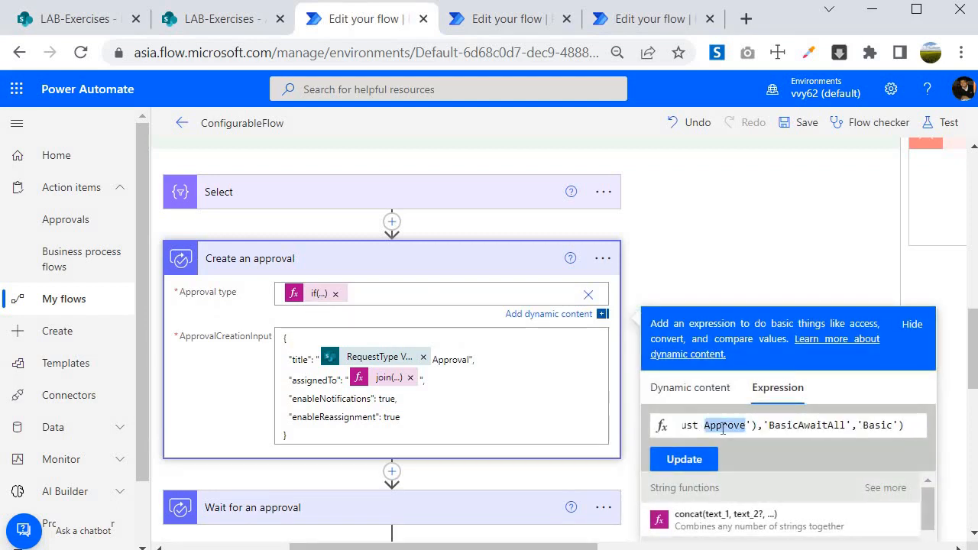
pyautogui.write('Respond')
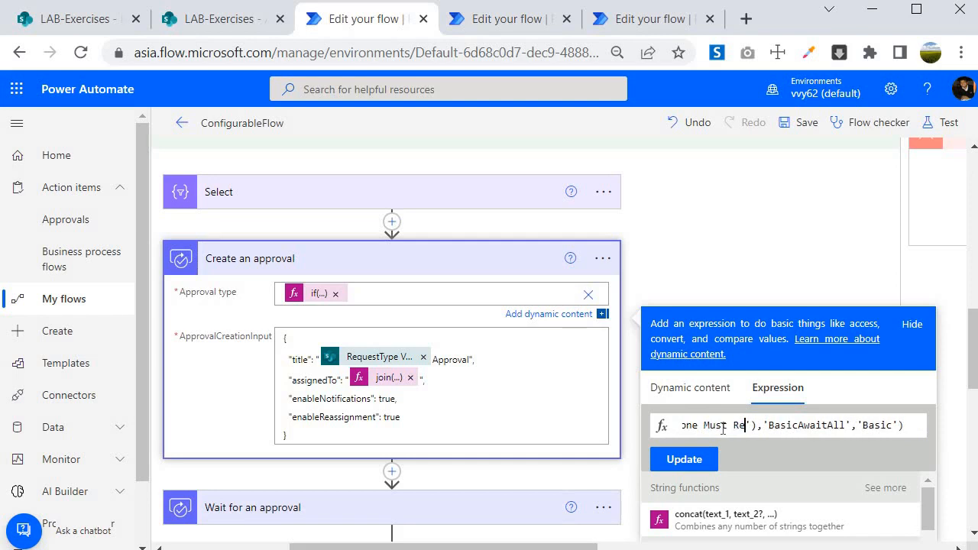
pyautogui.click(683, 459)
pyautogui.click(225, 23)
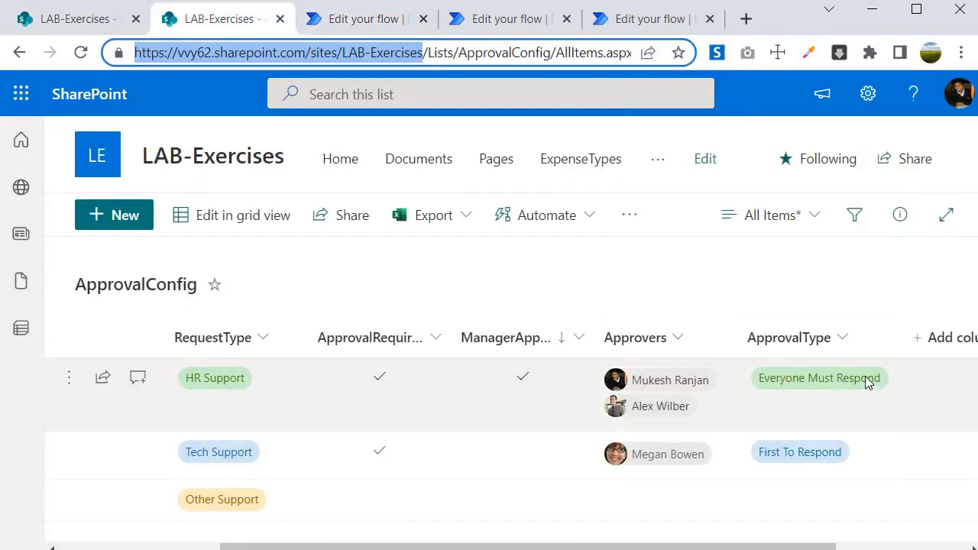
pyautogui.click(372, 19)
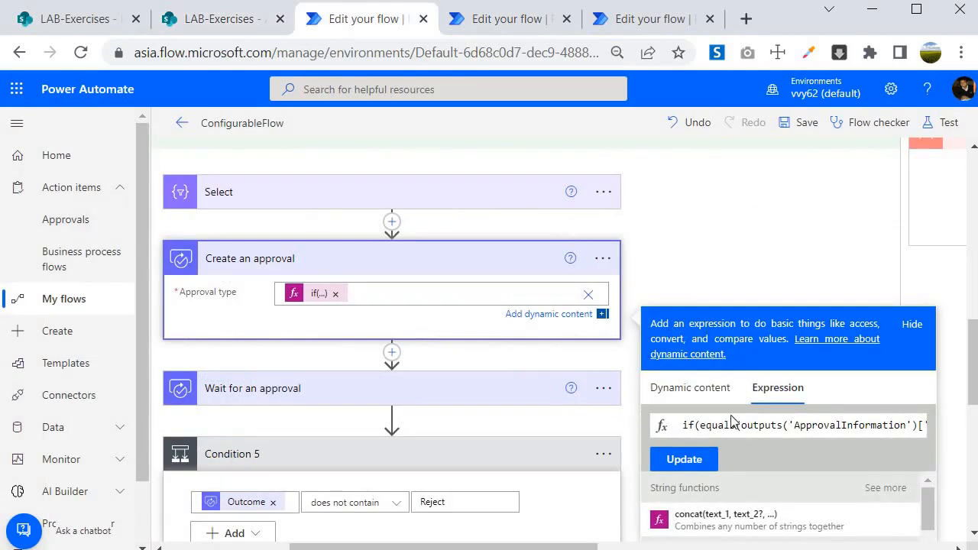
pyautogui.click(794, 122)
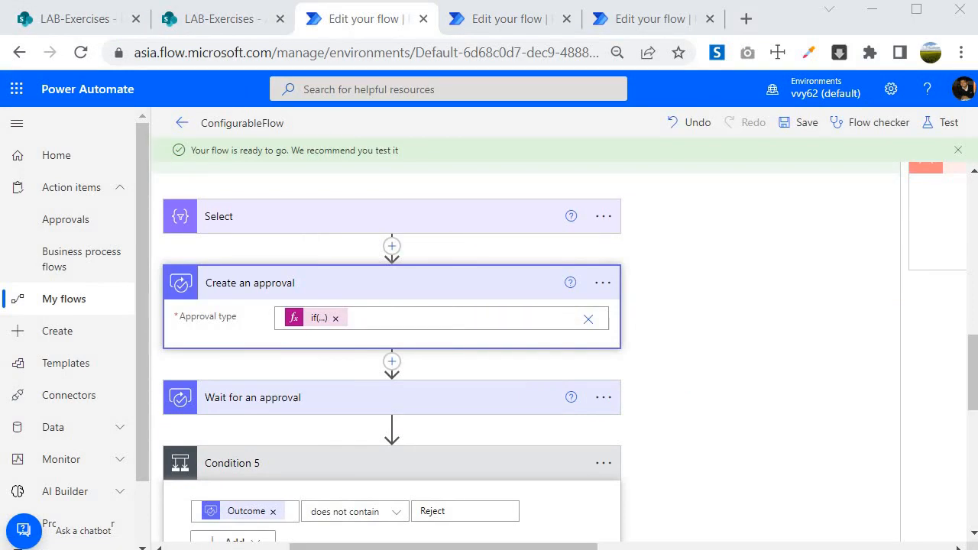
# Step: Start a new Helpdesk item as the requester, with Request For Service Letter as both title and description
pyautogui.hotkey('alt', 'Tab')
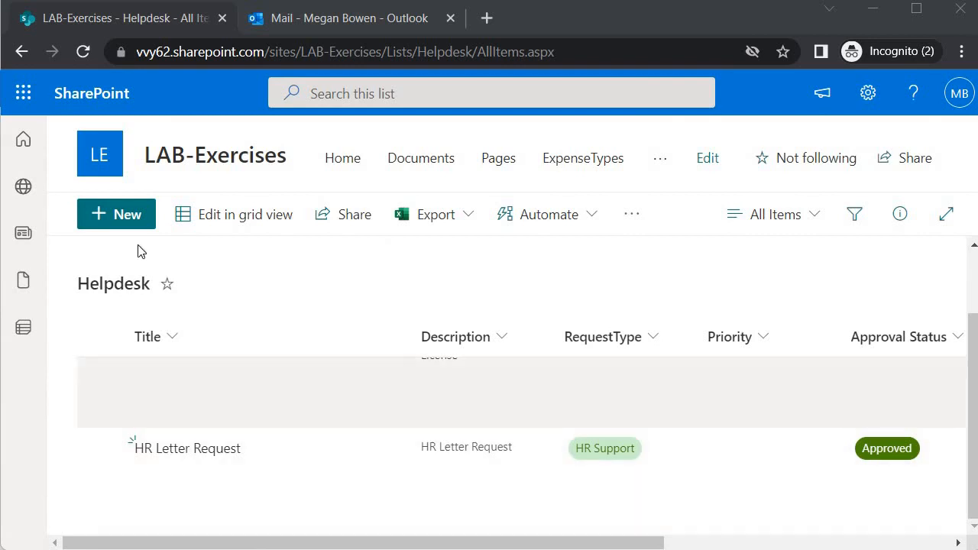
pyautogui.click(125, 216)
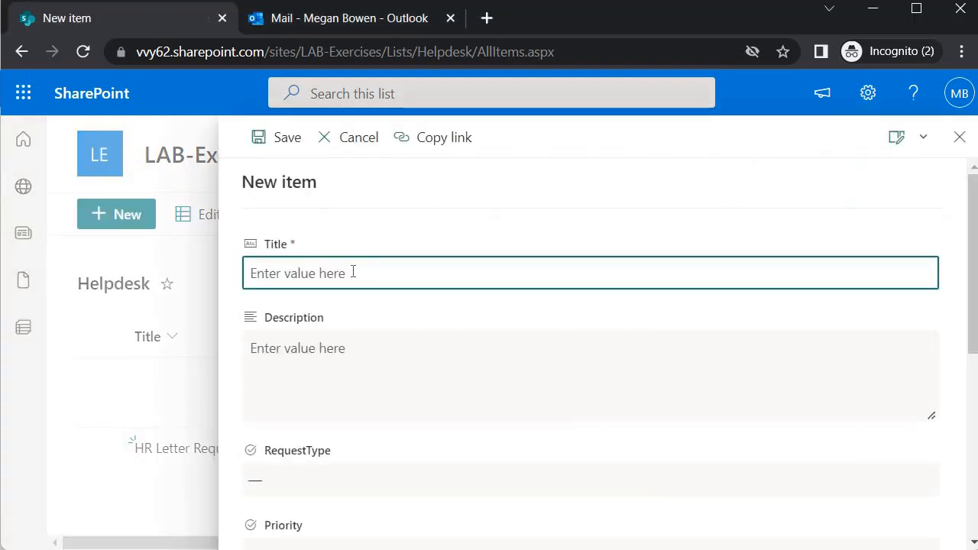
pyautogui.write('Request Fo')
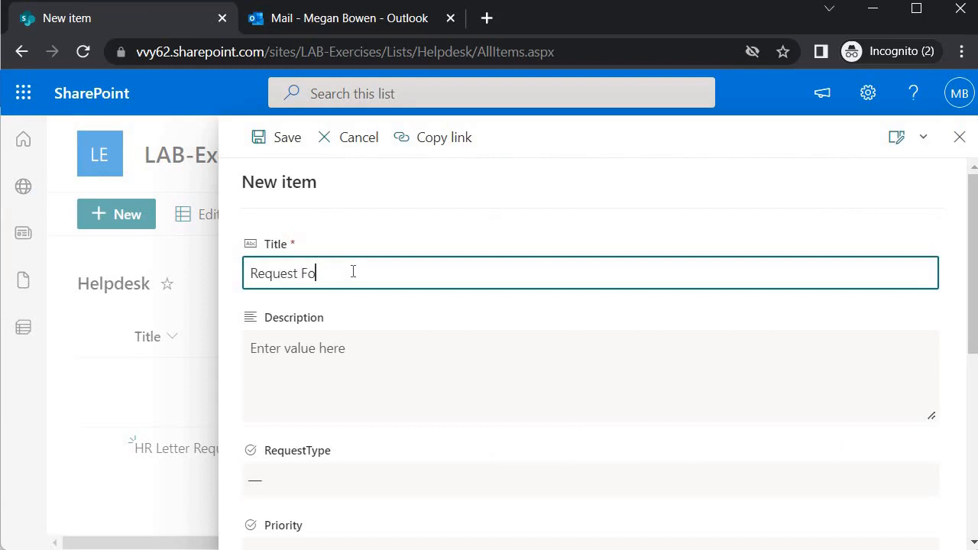
pyautogui.write('r Service Letter')
pyautogui.hotkey('ctrl', 'a')
pyautogui.hotkey('ctrl', 'c')
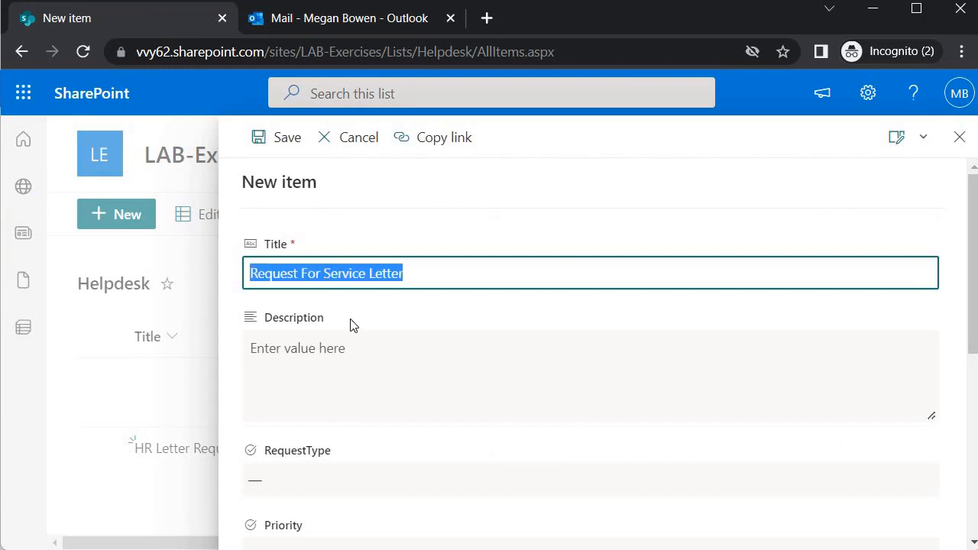
pyautogui.click(346, 350)
pyautogui.hotkey('ctrl', 'v')
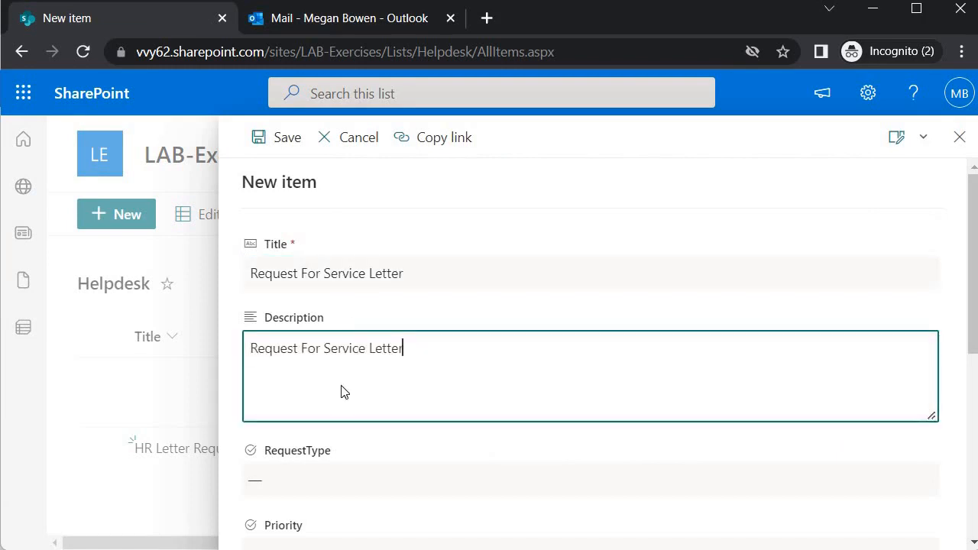
# Step: Set RequestType to HR Support, Priority to P3 and Approval Status to New, and save the service letter request
pyautogui.scroll(-3, 346, 321)
pyautogui.click(342, 300)
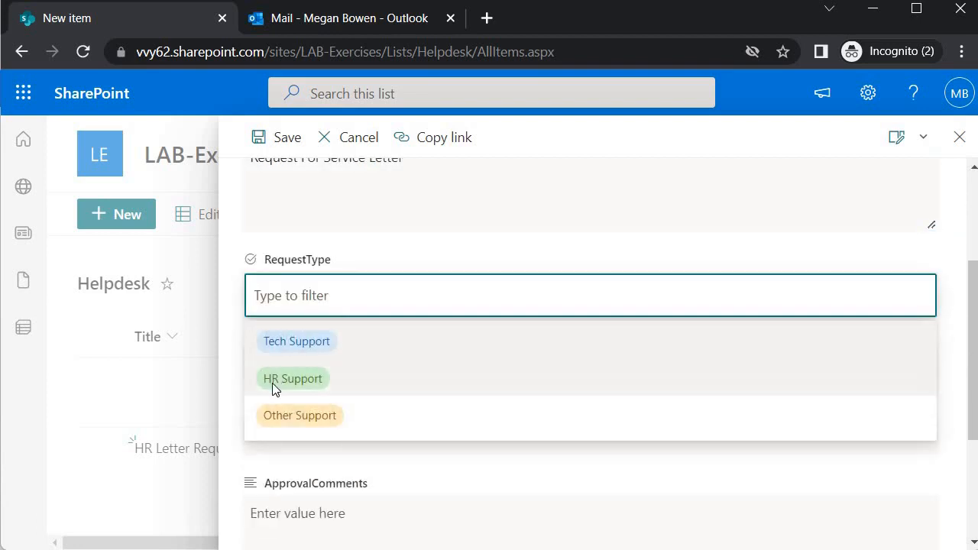
pyautogui.click(324, 377)
pyautogui.click(332, 374)
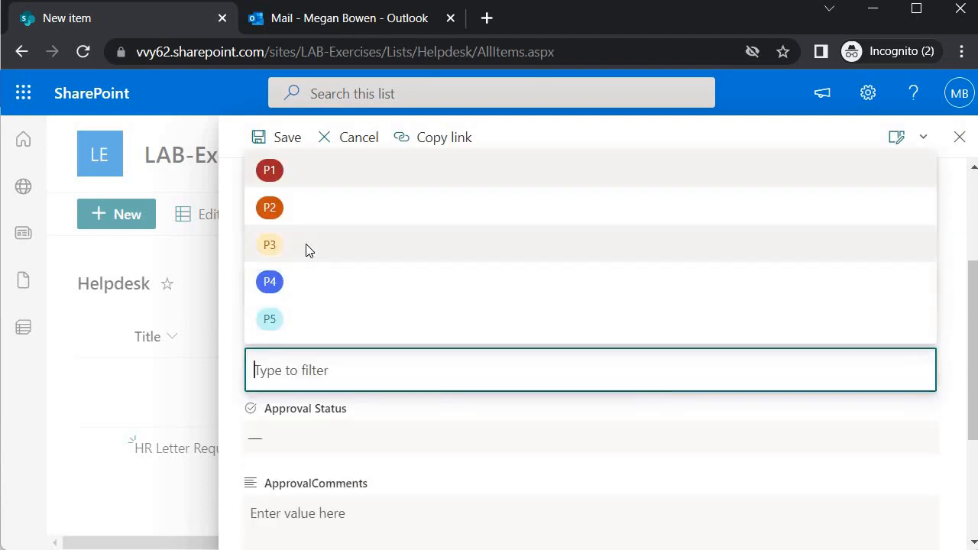
pyautogui.click(305, 246)
pyautogui.scroll(-1, 374, 359)
pyautogui.click(369, 343)
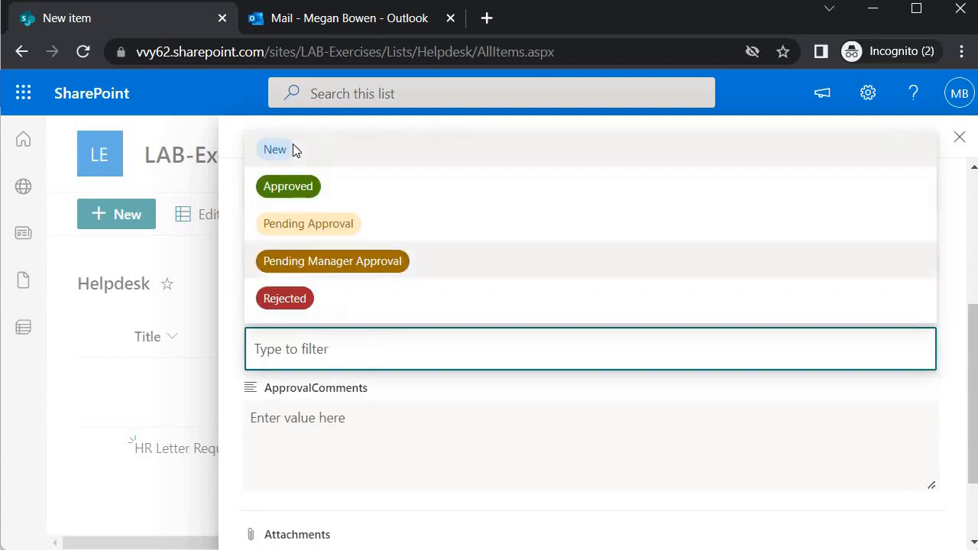
pyautogui.click(293, 148)
pyautogui.scroll(-2, 482, 446)
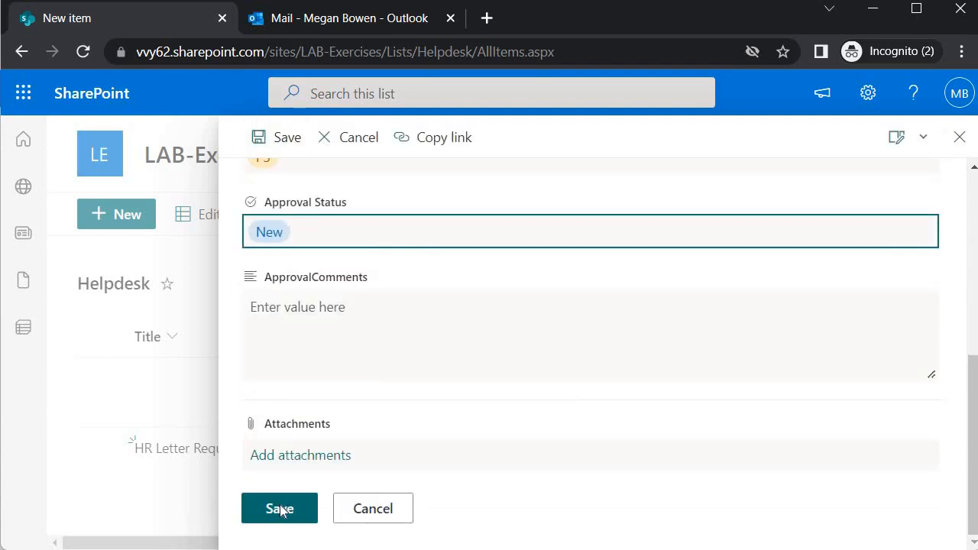
pyautogui.click(279, 509)
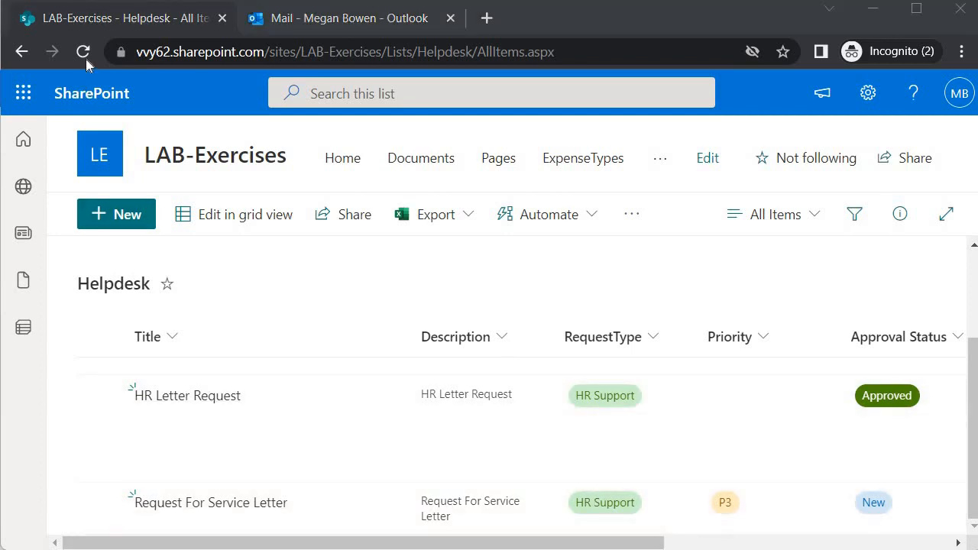
# Step: Refresh the Helpdesk list and widen the Approval Status column to check the service letter request's status and comments
pyautogui.click(86, 59)
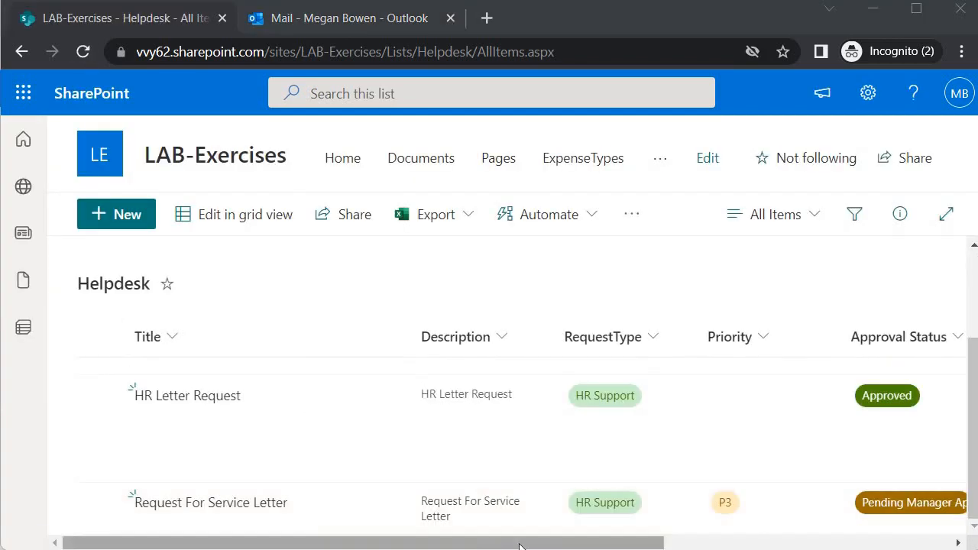
pyautogui.hscroll(5, 758, 403)
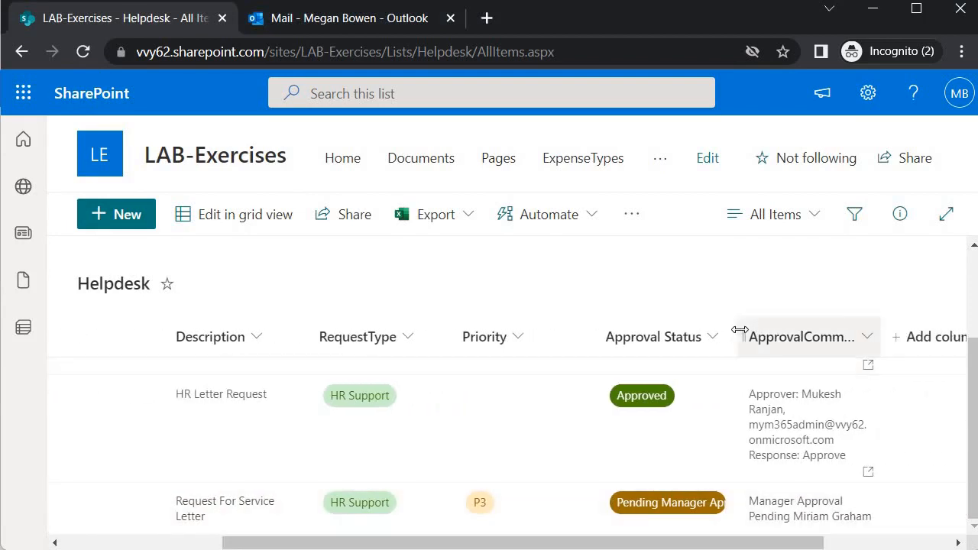
pyautogui.moveTo(737, 328); pyautogui.dragTo(833, 328)
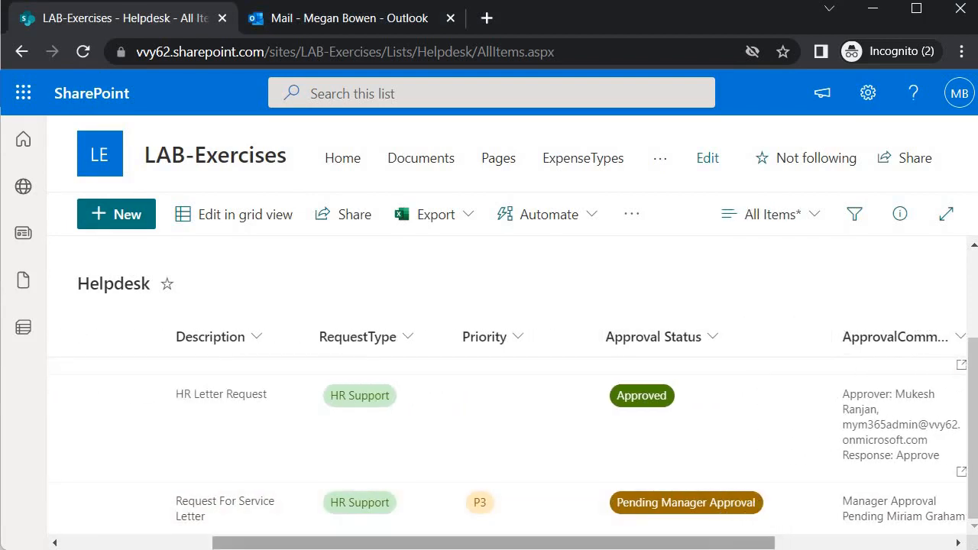
pyautogui.moveTo(745, 545); pyautogui.dragTo(757, 544)
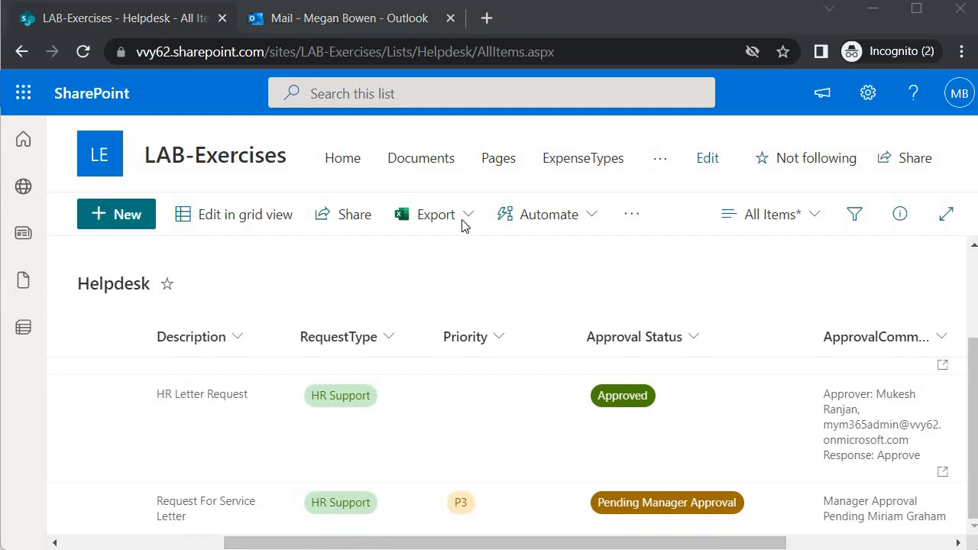
# Step: Switch to the manager's Outlook mailbox, approve the newest HR Support Approval request with the comment Approved, and submit it
pyautogui.hotkey('alt', 'Tab')
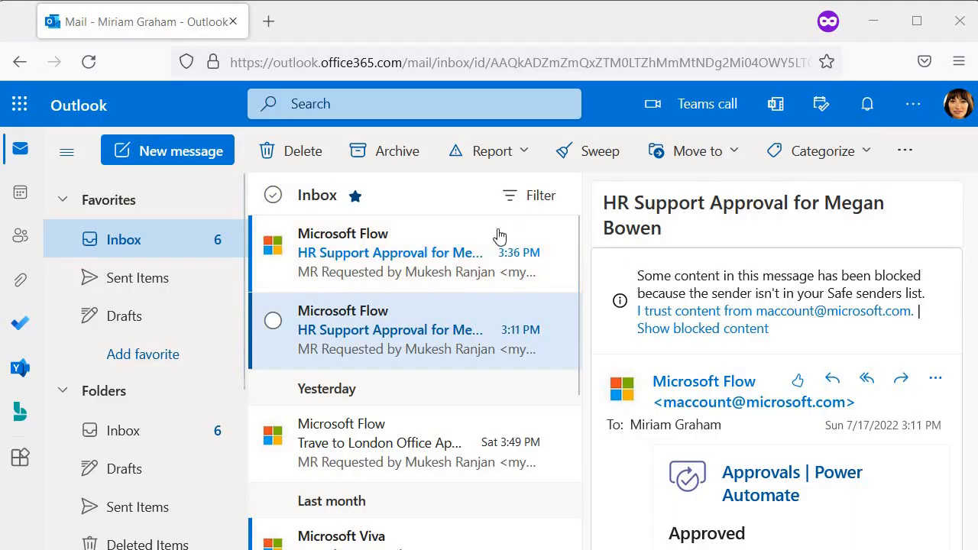
pyautogui.doubleClick(358, 264)
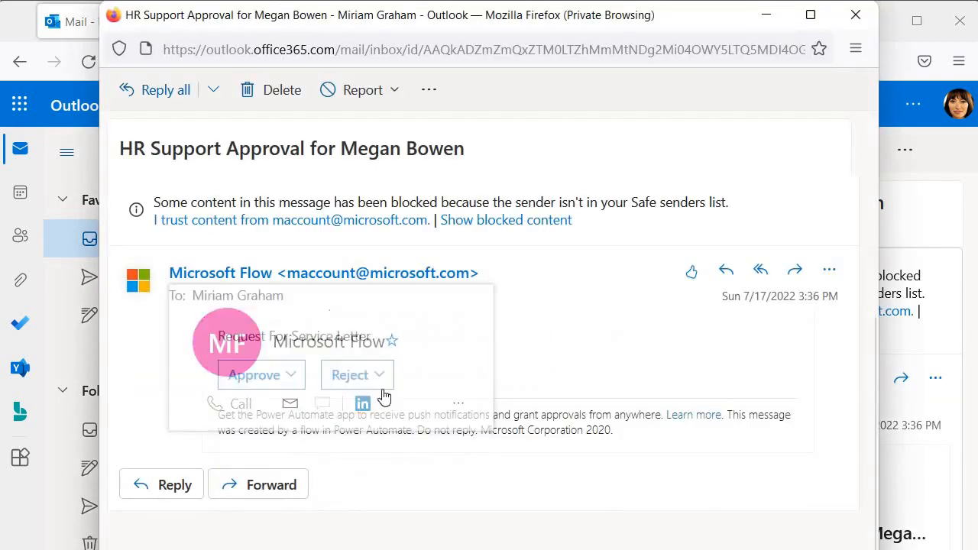
pyautogui.click(283, 373)
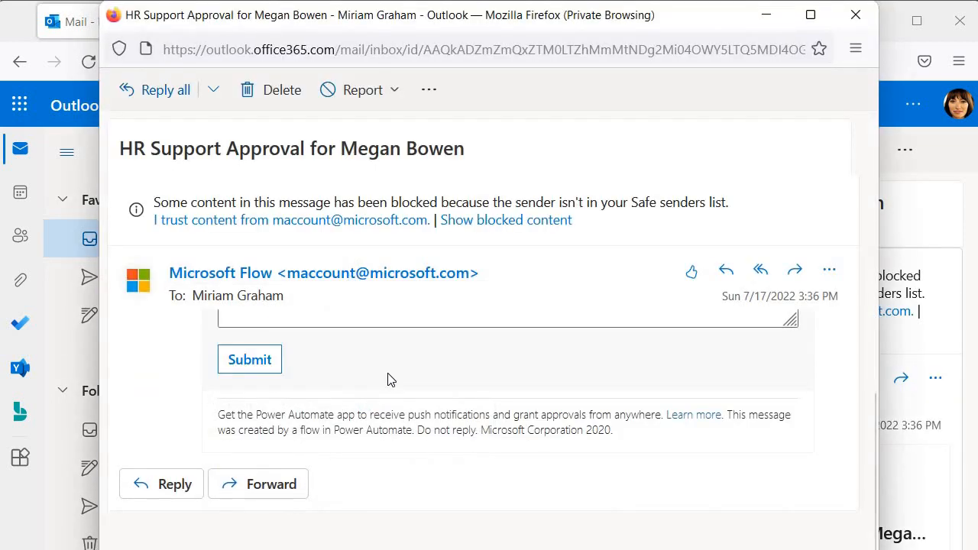
pyautogui.write('Approved')
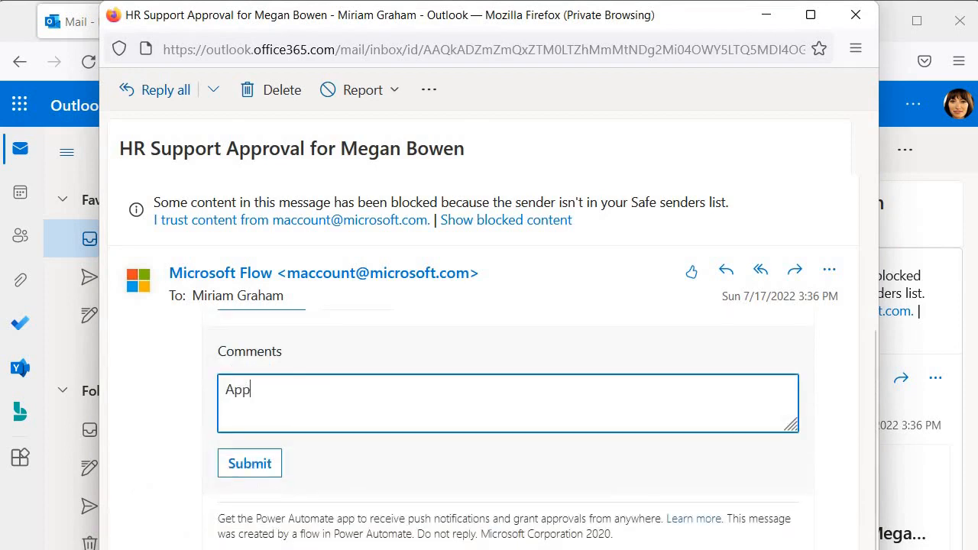
pyautogui.click(251, 463)
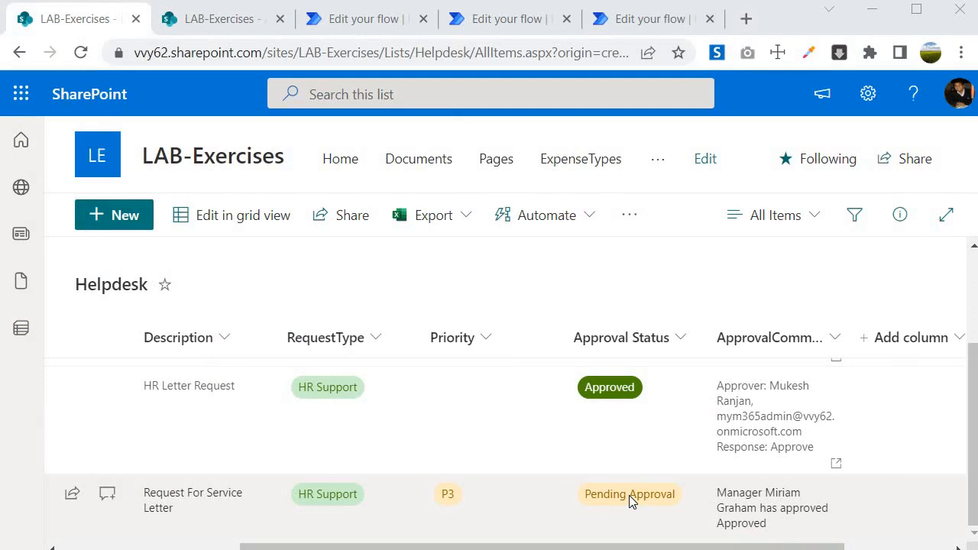
# Step: Switch to the Power Automate approvals and approve the newest HR SupportApproval request with the comment Approved
pyautogui.click(358, 18)
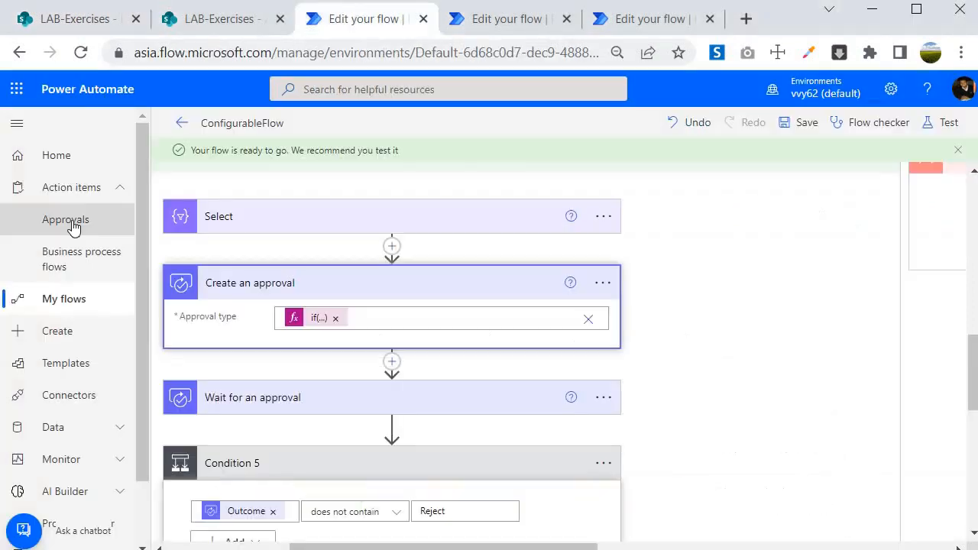
pyautogui.click(71, 225)
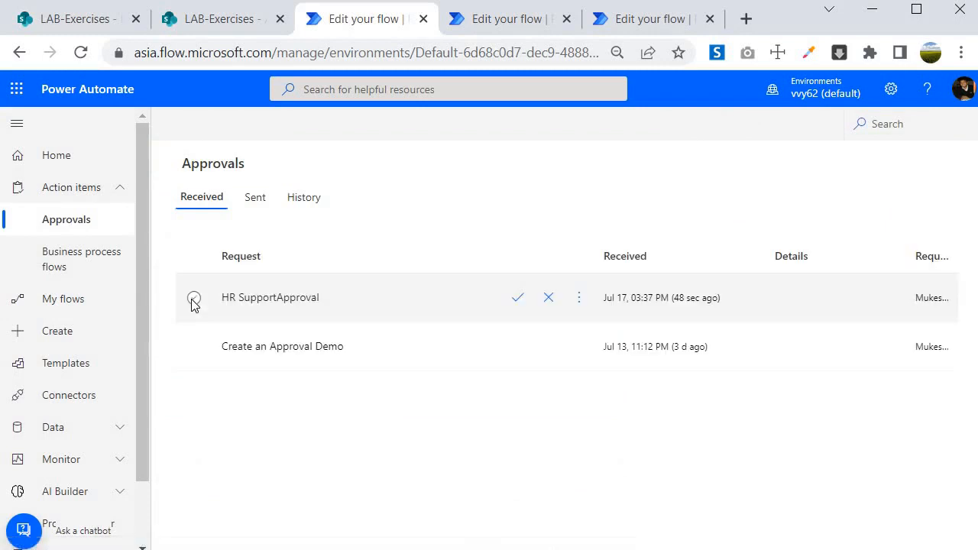
pyautogui.click(194, 299)
pyautogui.click(518, 298)
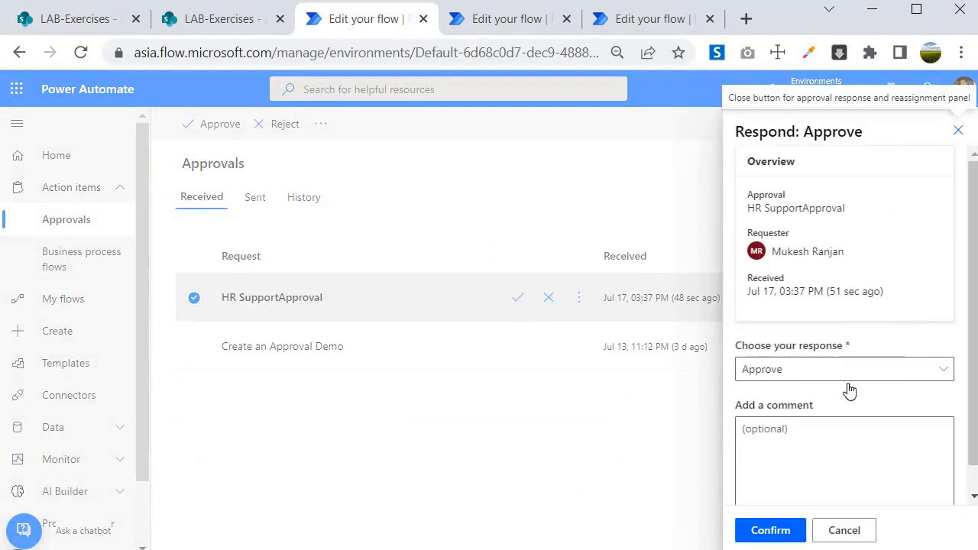
pyautogui.click(804, 435)
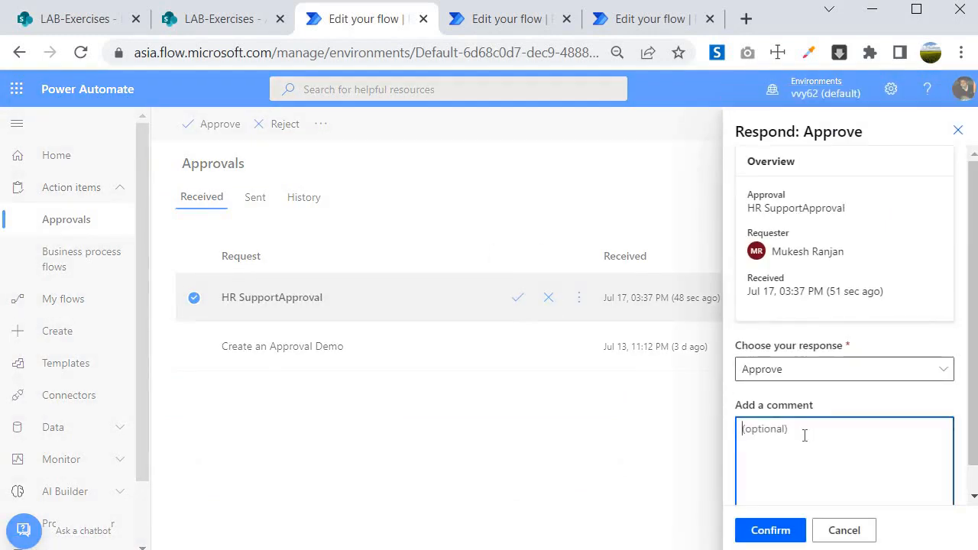
pyautogui.write('Approved')
pyautogui.click(774, 528)
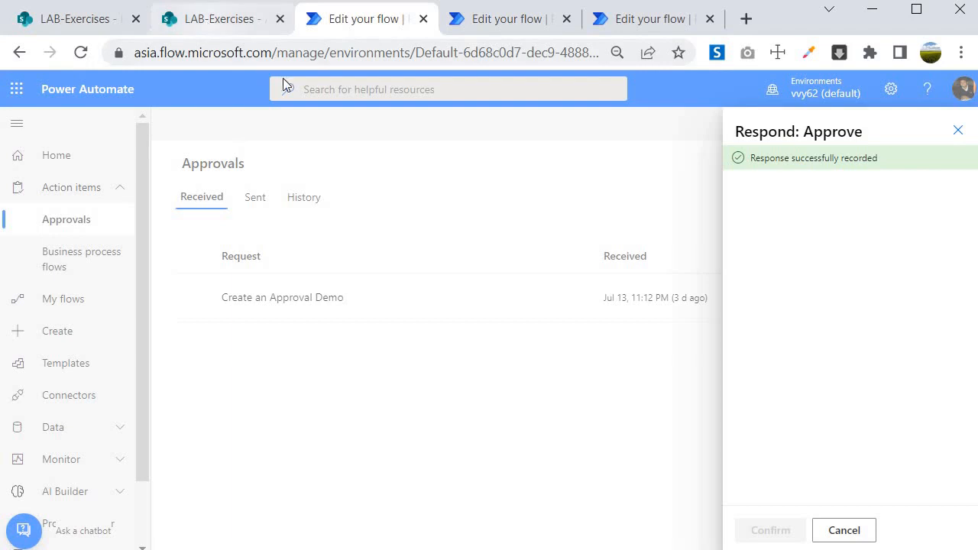
# Step: Return to the SharePoint Helpdesk list and refresh it to check the service letter request's approval status
pyautogui.click(238, 21)
pyautogui.click(101, 21)
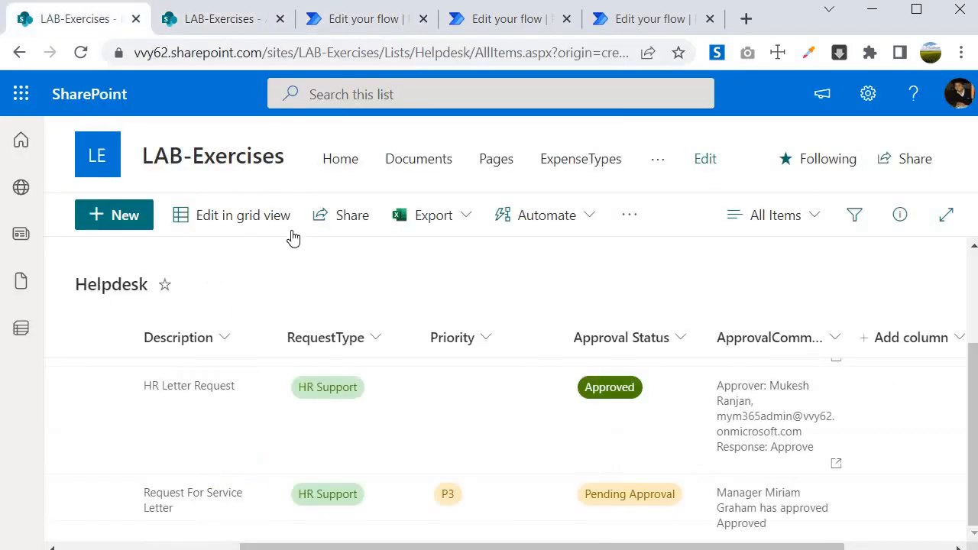
pyautogui.click(81, 52)
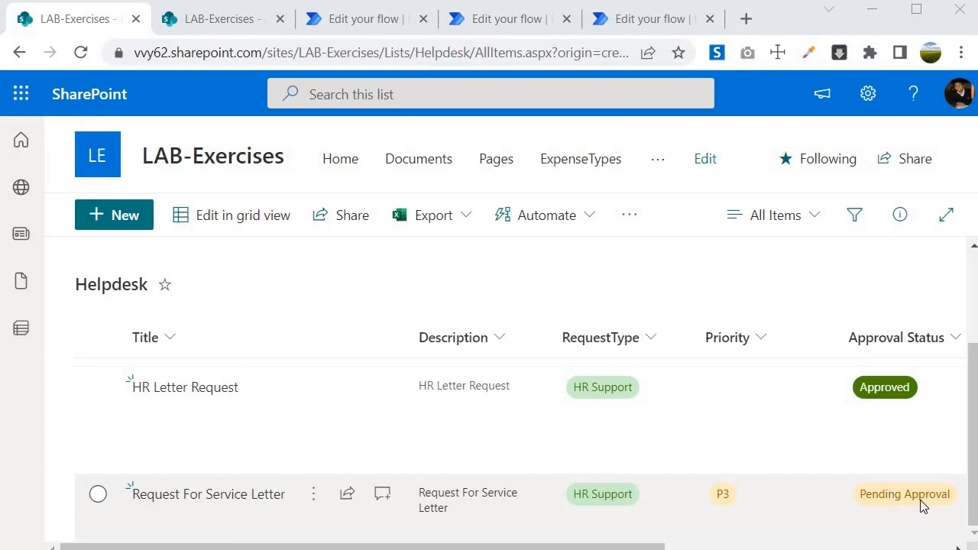
pyautogui.click(81, 52)
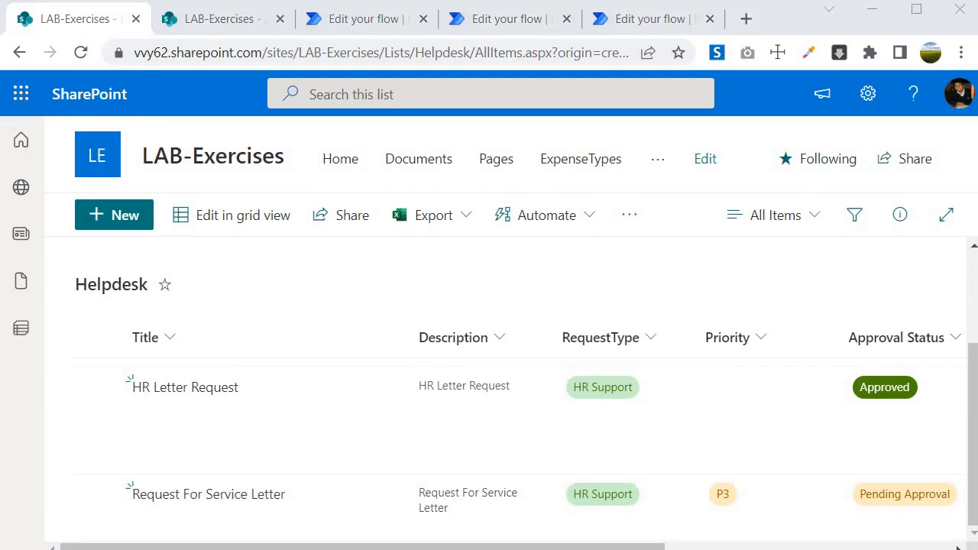
pyautogui.click(225, 23)
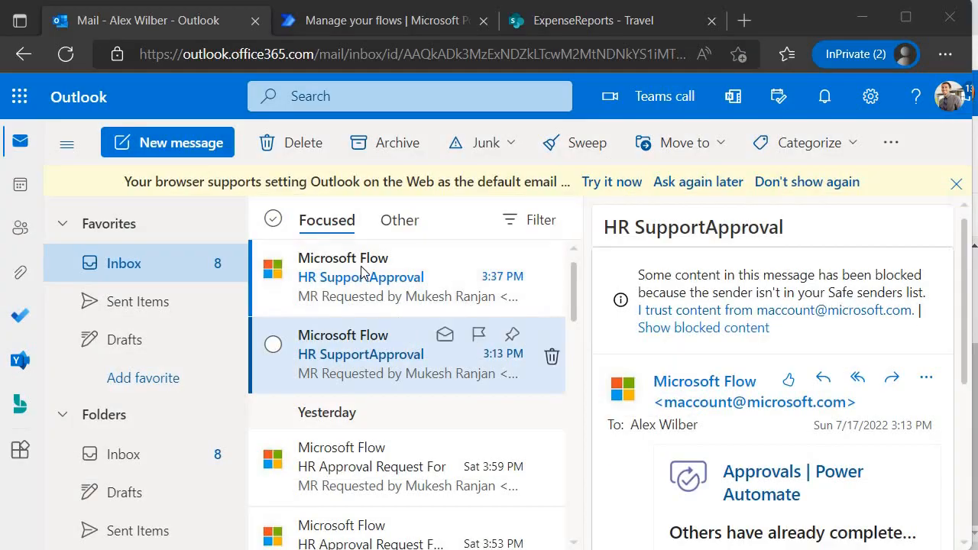
# Step: In the second approver's Outlook mailbox, open the newest HR SupportApproval email, approve it with the comment Approved, and submit the response
pyautogui.click(362, 271)
pyautogui.doubleClick(362, 271)
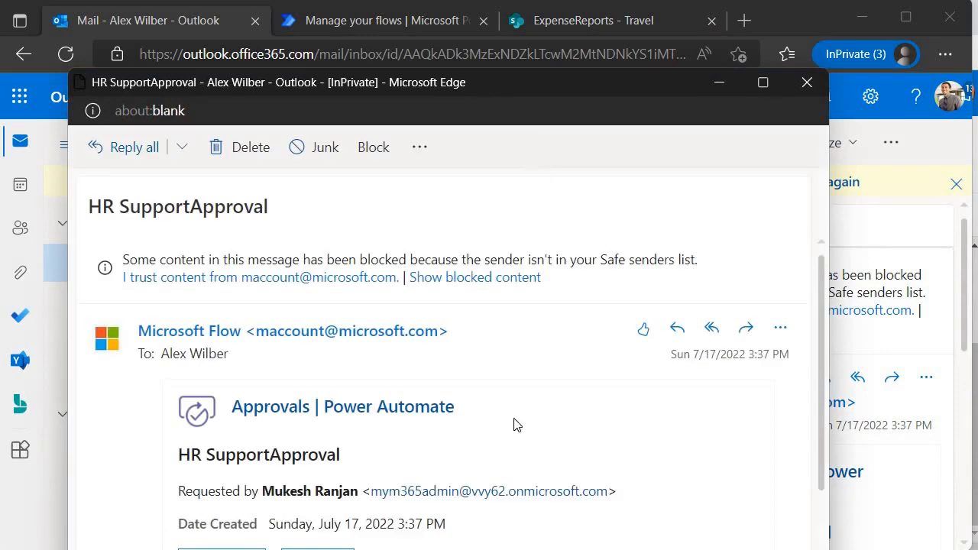
pyautogui.scroll(-2, 397, 428)
pyautogui.click(252, 446)
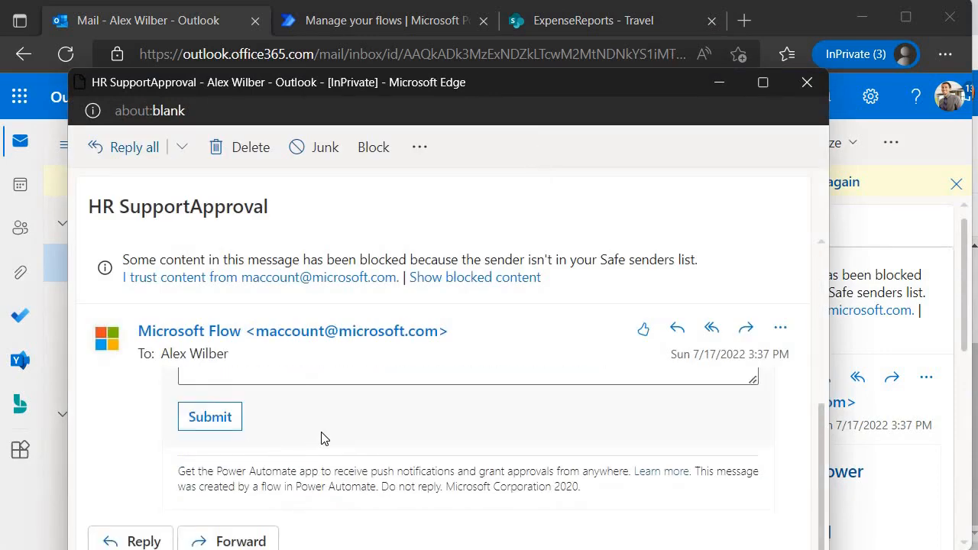
pyautogui.click(297, 396)
pyautogui.write('App')
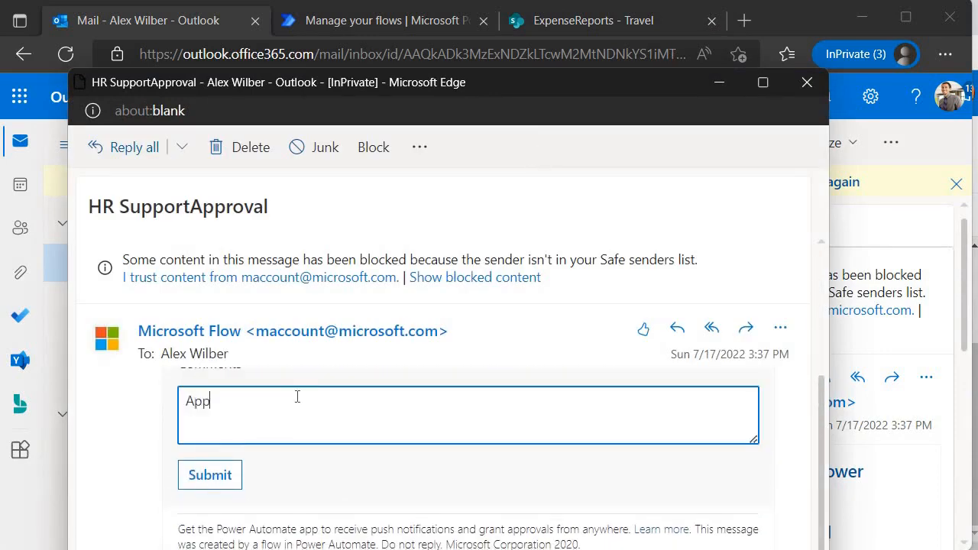
pyautogui.write('roved')
pyautogui.click(218, 474)
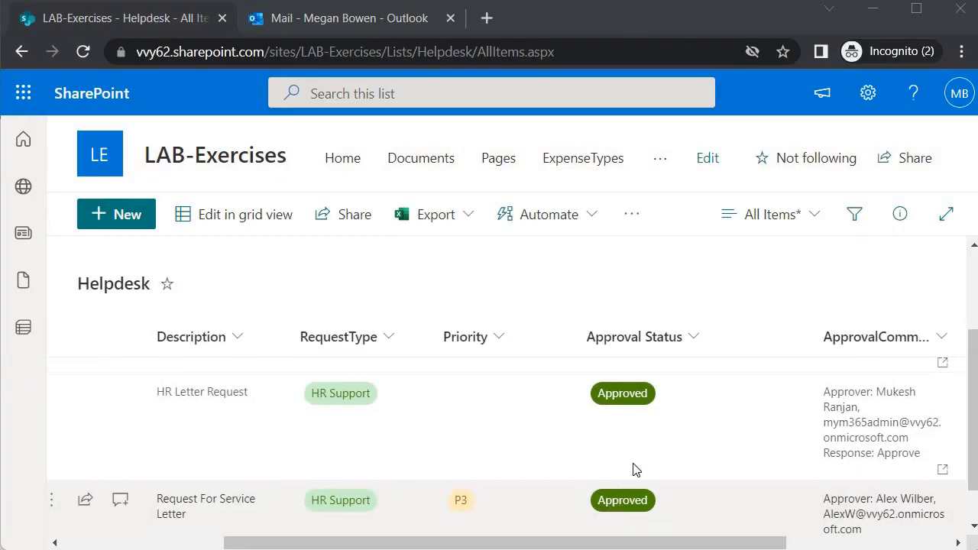
# Step: Switch to the requester's Helpdesk list and review the service letter request's approval status and comments alongside the earlier requests
pyautogui.scroll(-1, 633, 469)
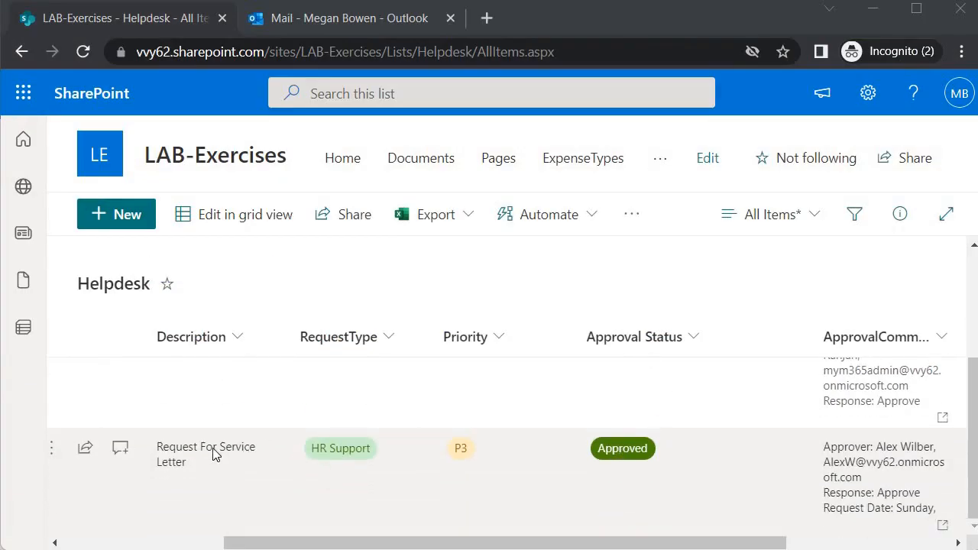
pyautogui.moveTo(537, 542); pyautogui.dragTo(633, 542)
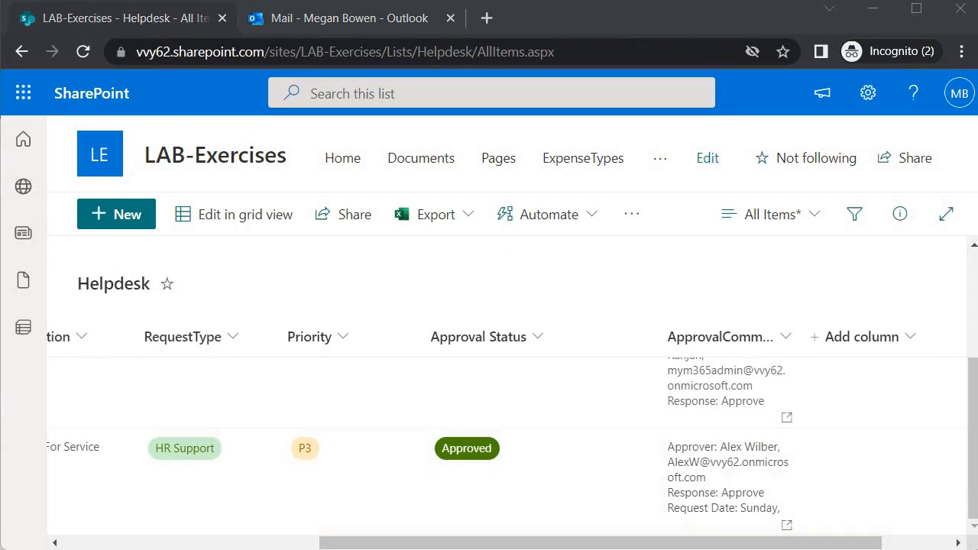
pyautogui.moveTo(535, 542); pyautogui.dragTo(278, 542)
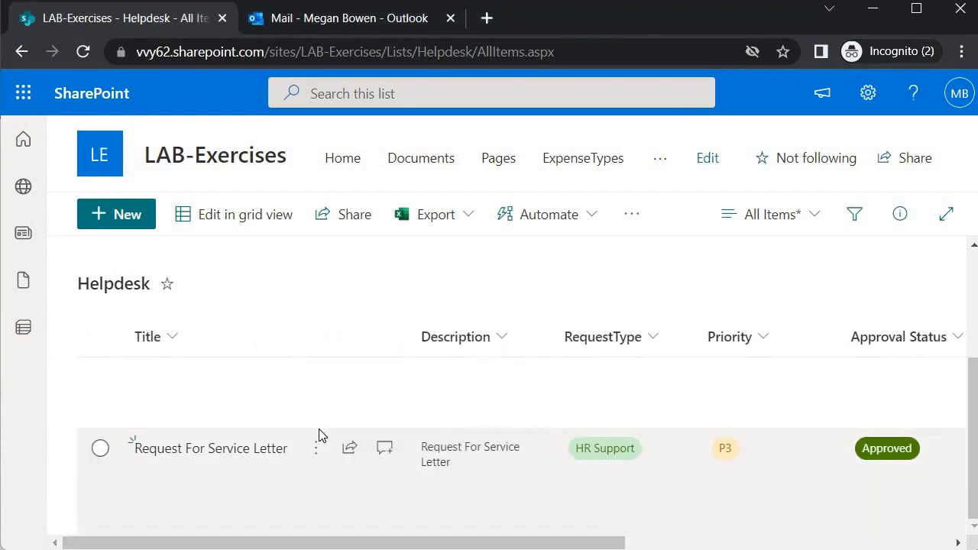
pyautogui.scroll(3, 375, 446)
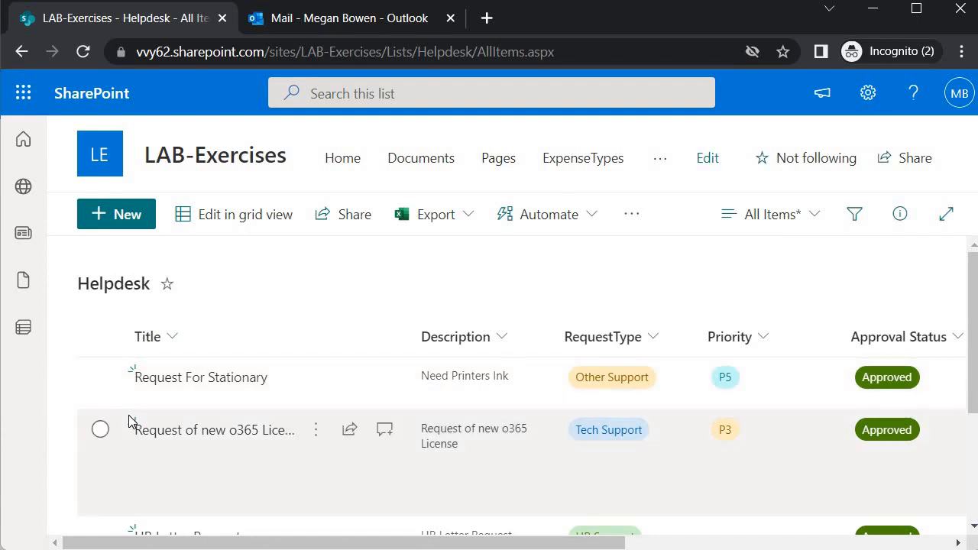
pyautogui.scroll(-1, 216, 478)
pyautogui.scroll(1, 202, 480)
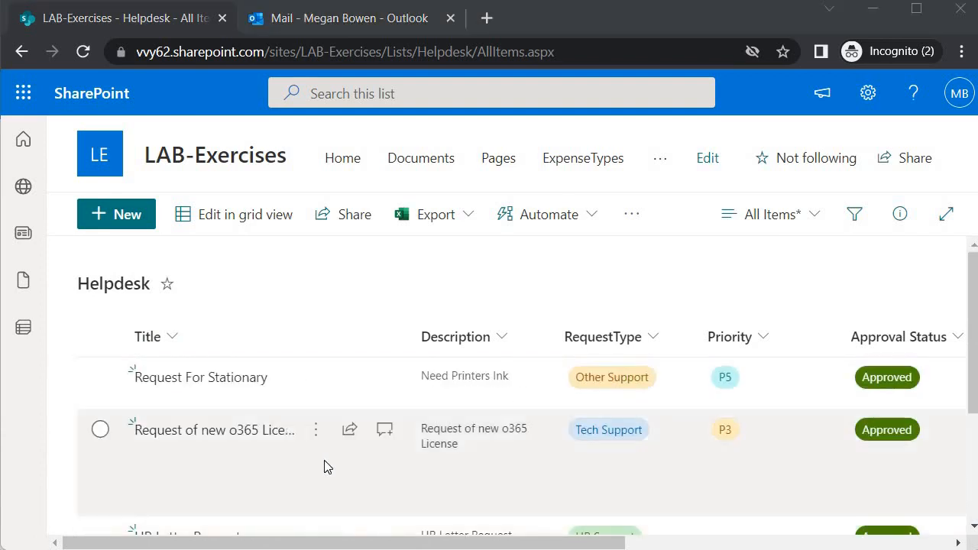